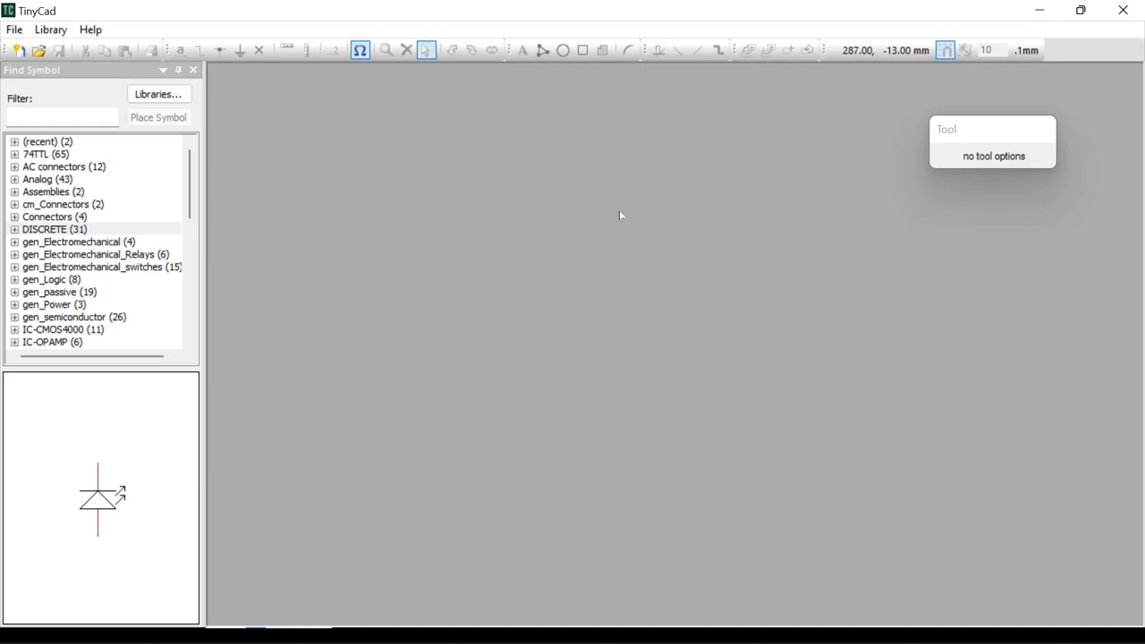
Create a new symbol library named CustomStuff in the TinyCAD library folder
click(51, 30)
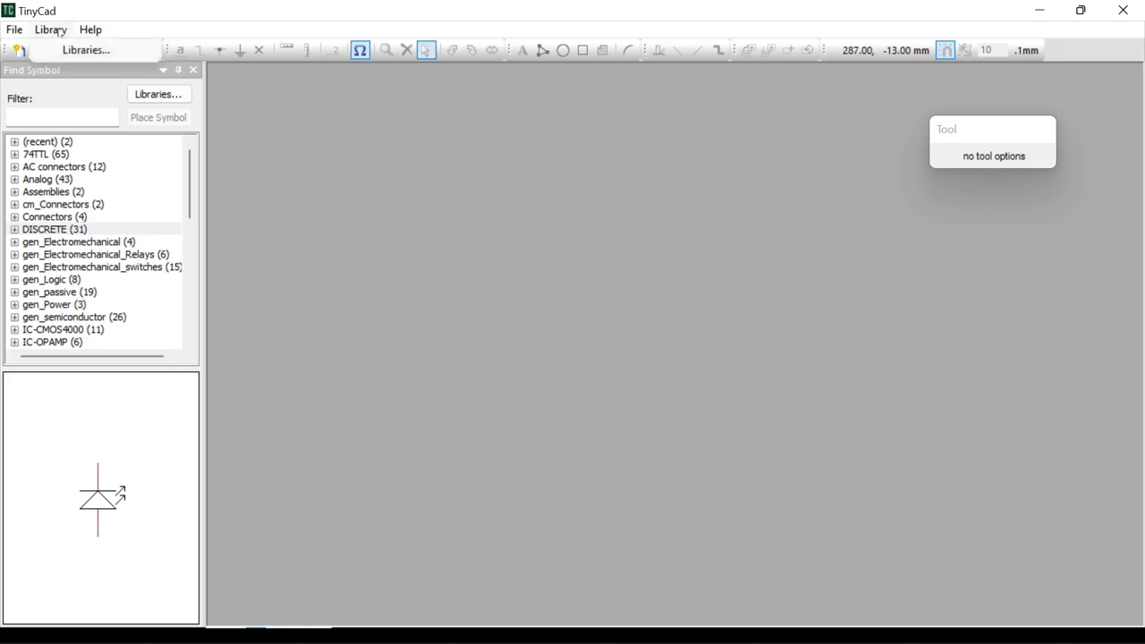
click(85, 51)
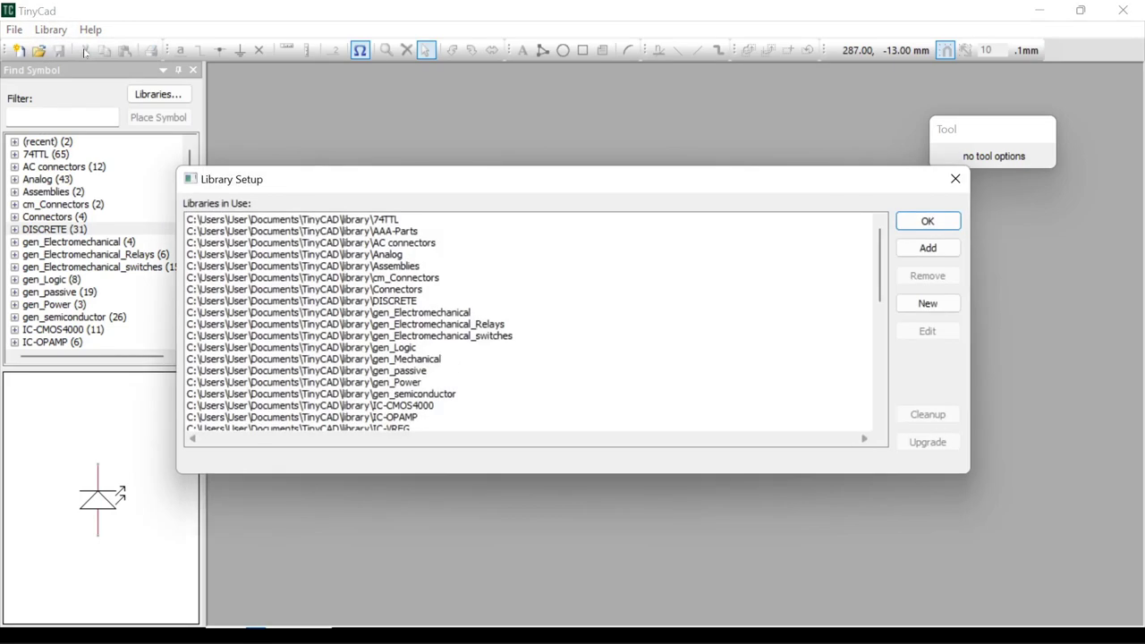
drag(880, 242, 865, 361)
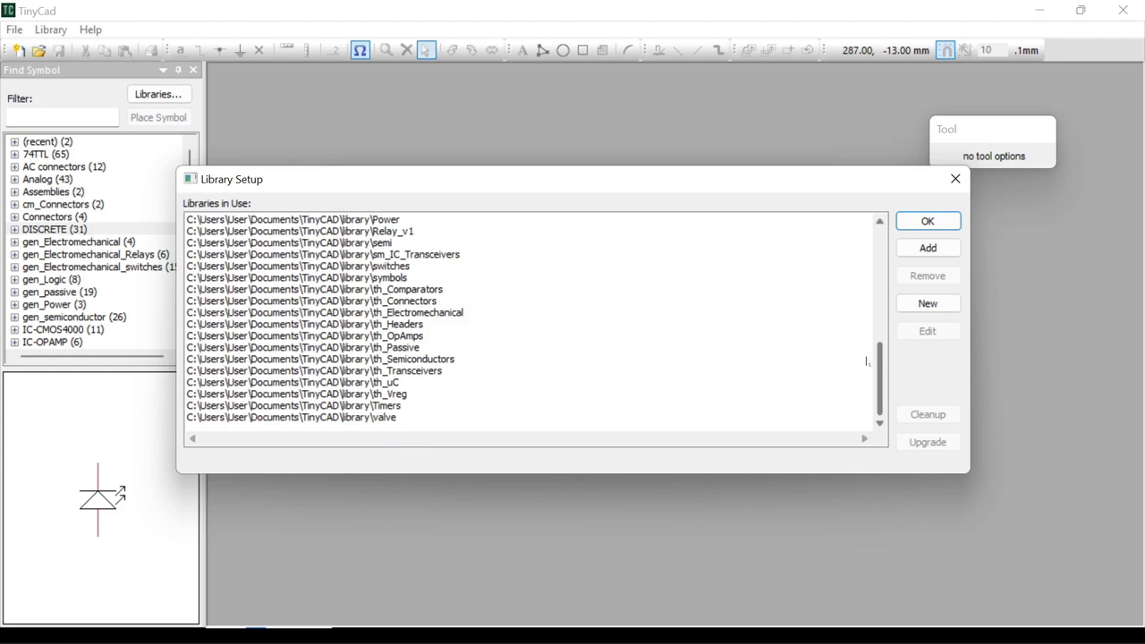
drag(865, 362, 888, 283)
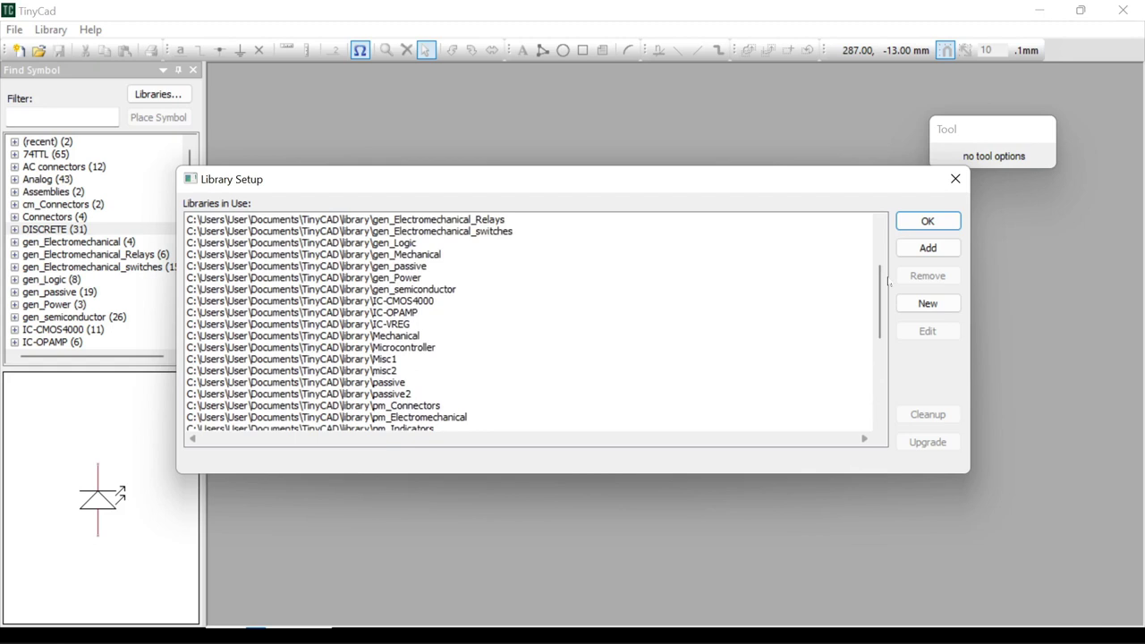
drag(888, 283, 881, 375)
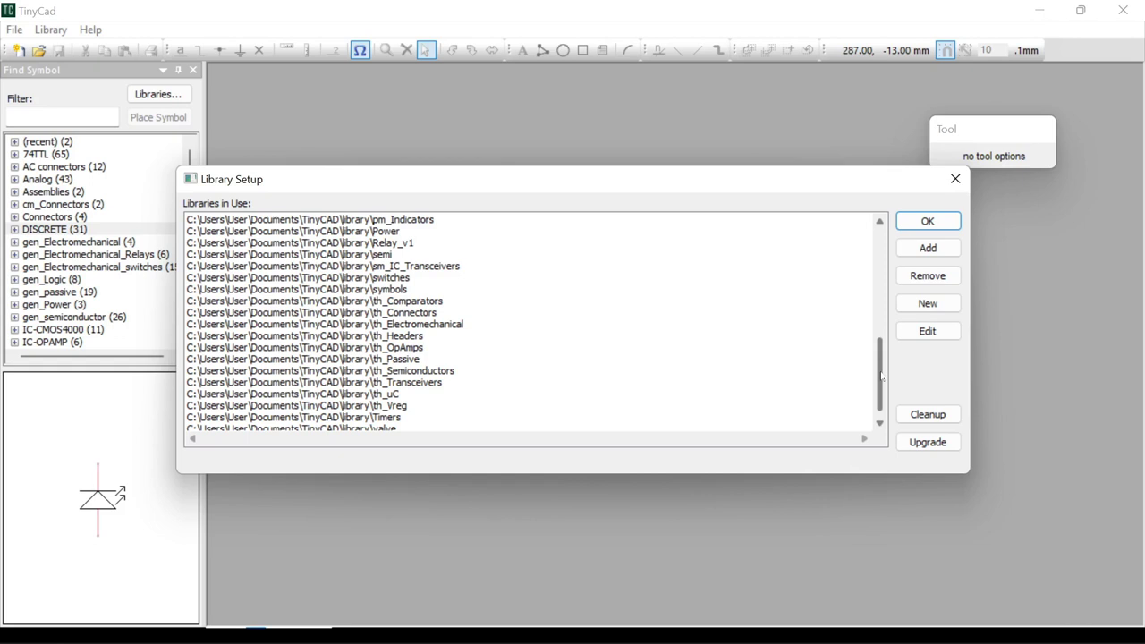
click(923, 304)
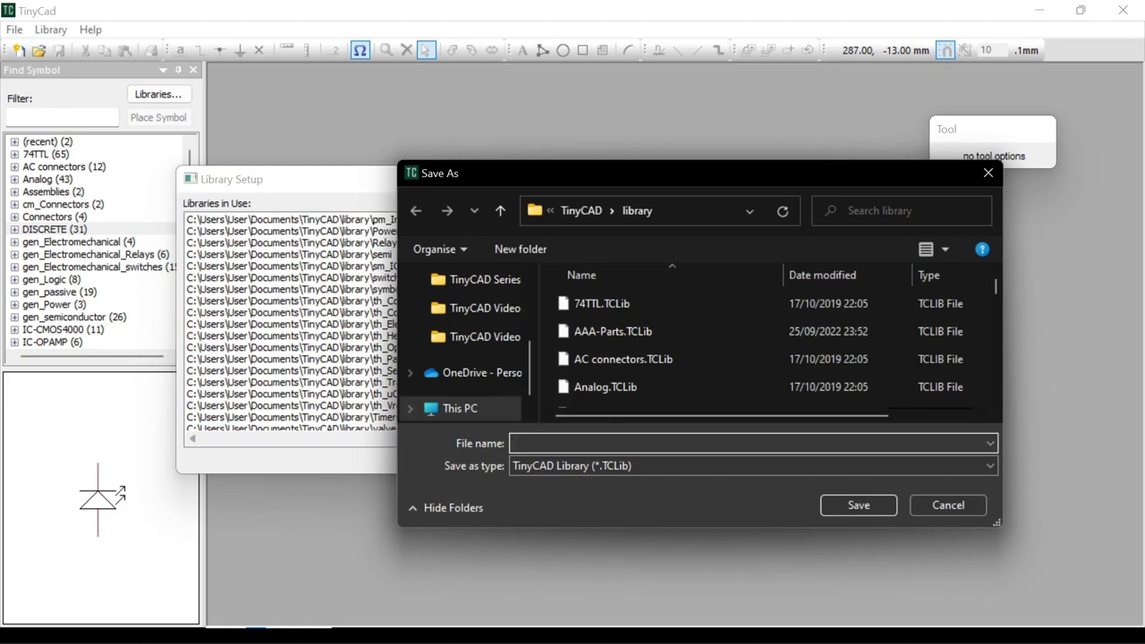
text(CustomStuff)
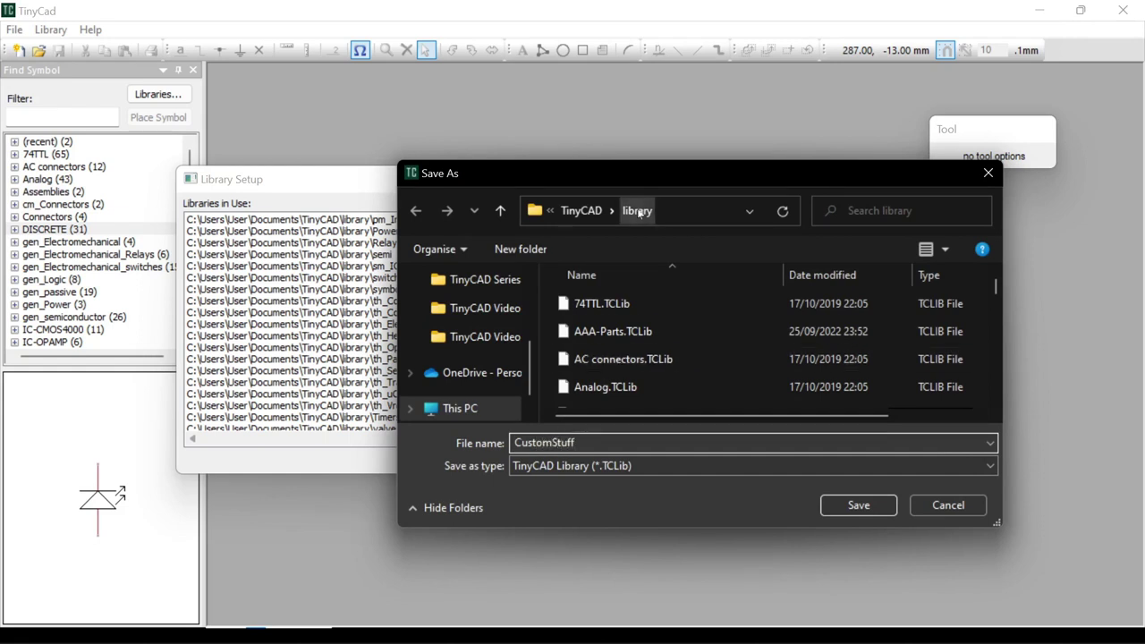
click(861, 507)
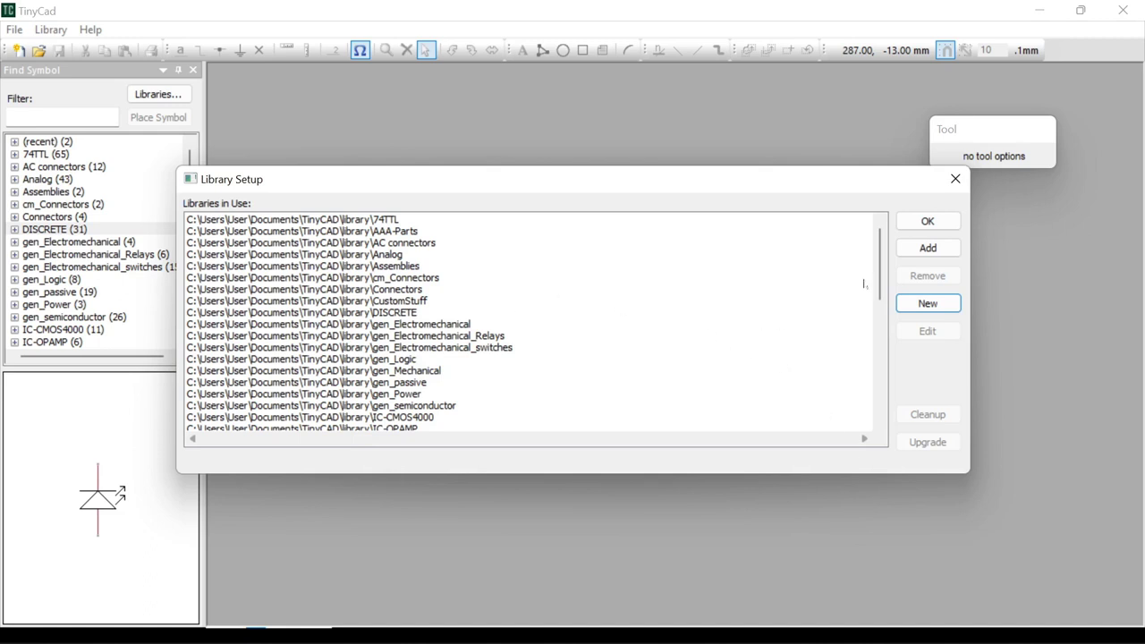
Open the CustomStuff library for editing and maximize its window
mouse_move(883, 280)
mouse_down()
mouse_move(883, 306)
mouse_move(883, 279)
mouse_up()
click(399, 302)
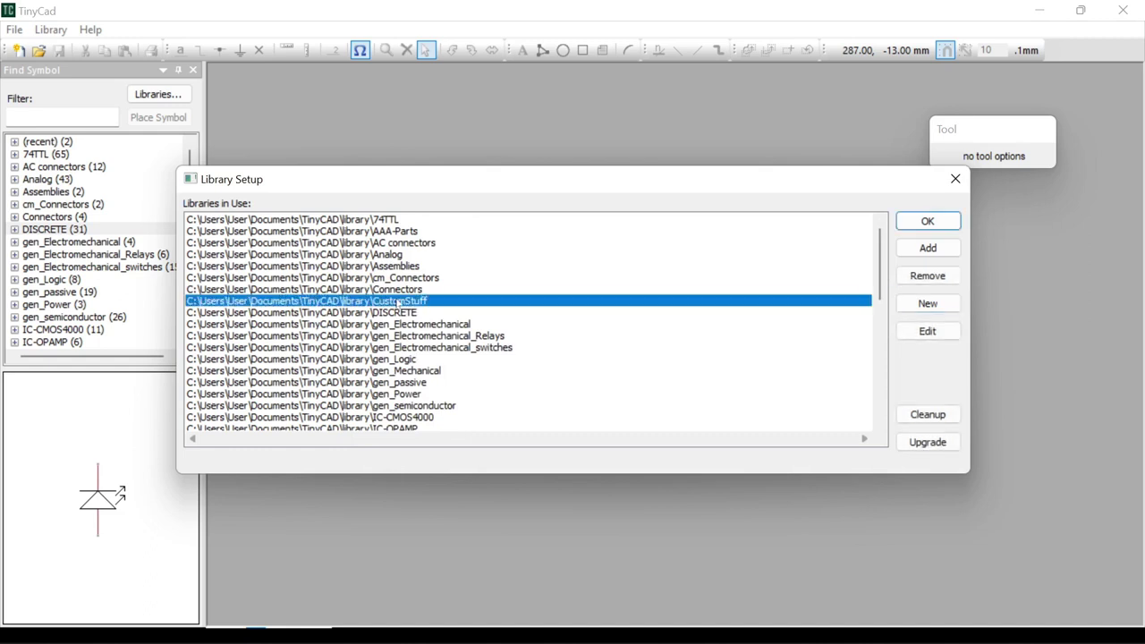
click(935, 333)
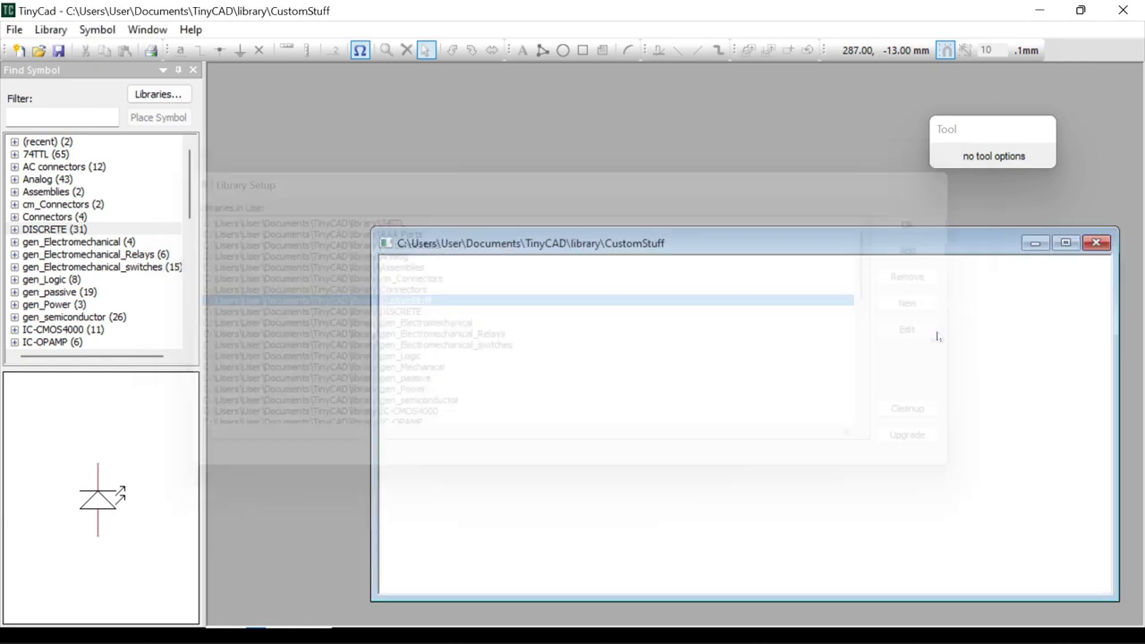
drag(767, 248, 636, 93)
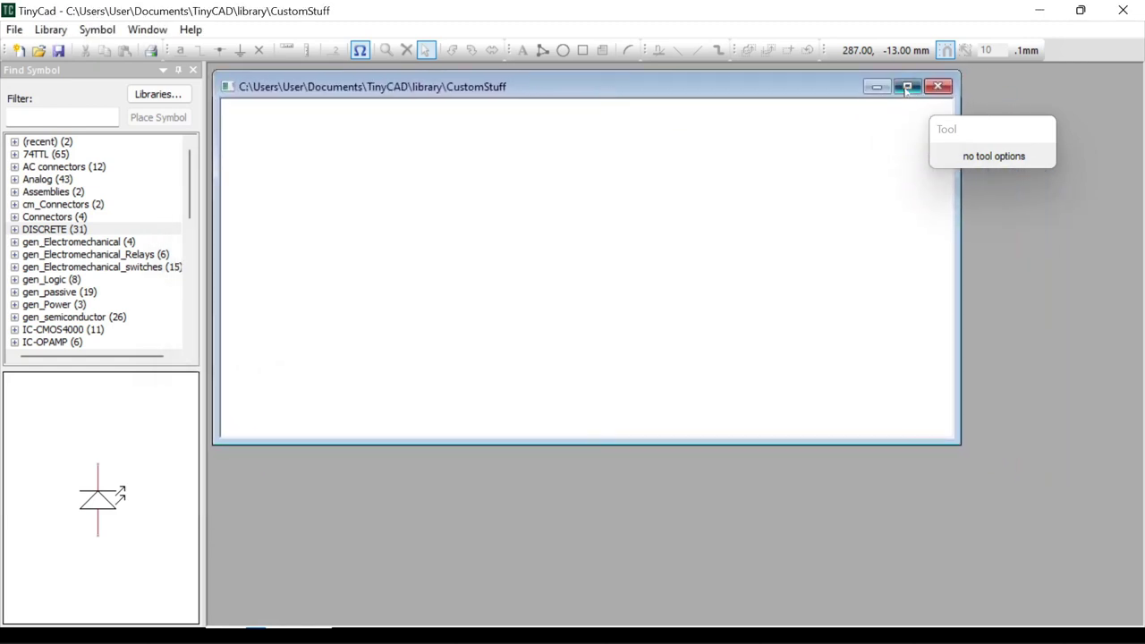
click(906, 88)
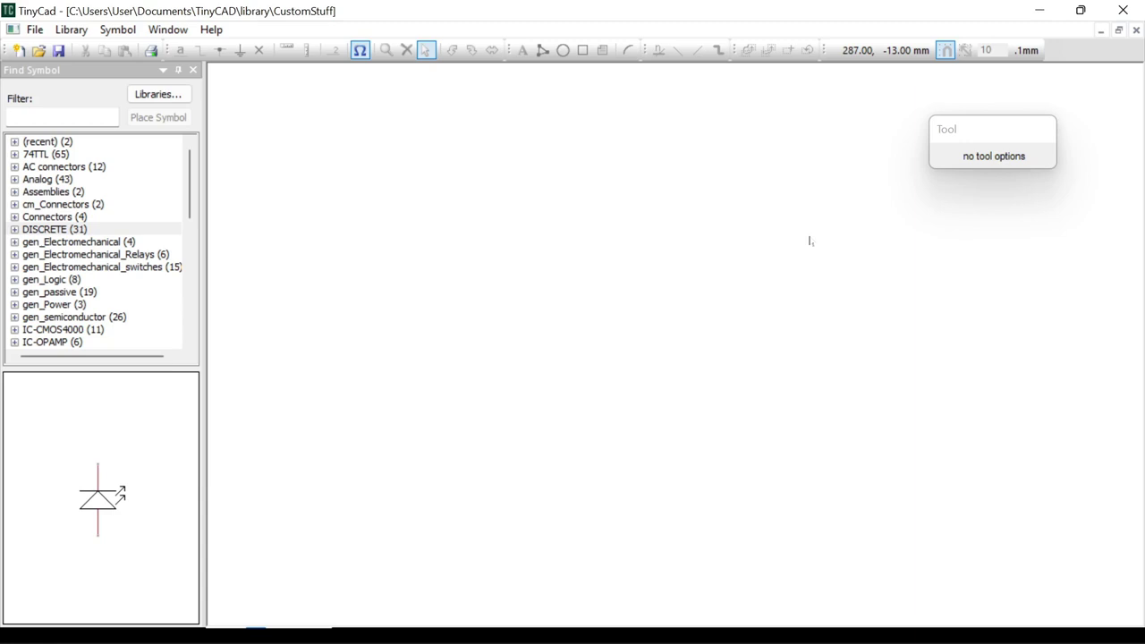
Start a new symbol in the CustomStuff library
right_click(555, 212)
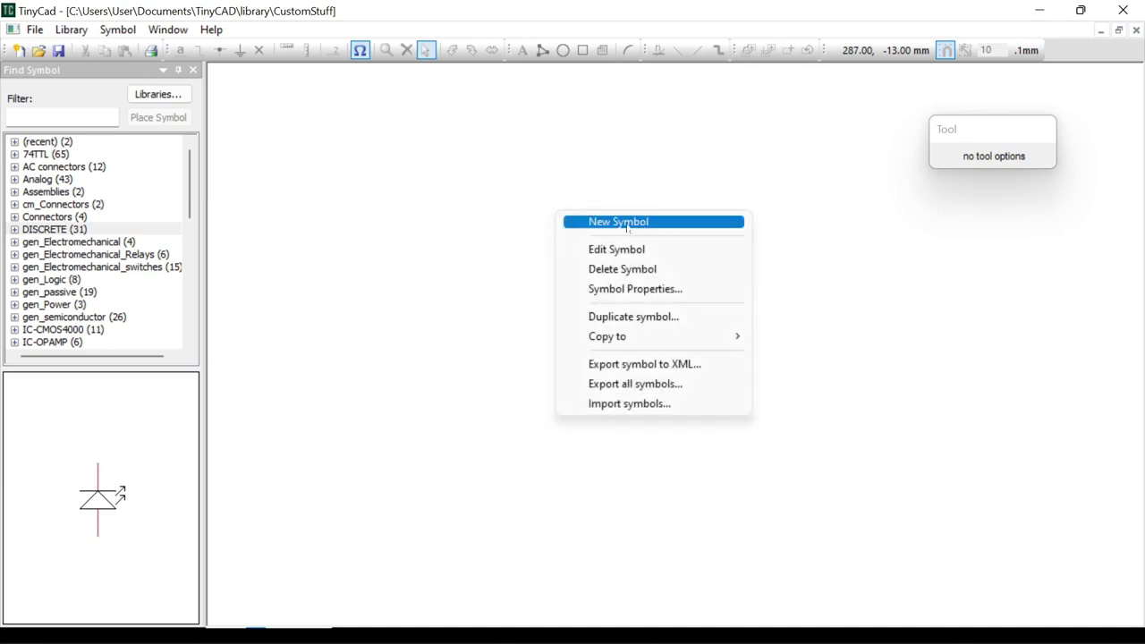
click(114, 30)
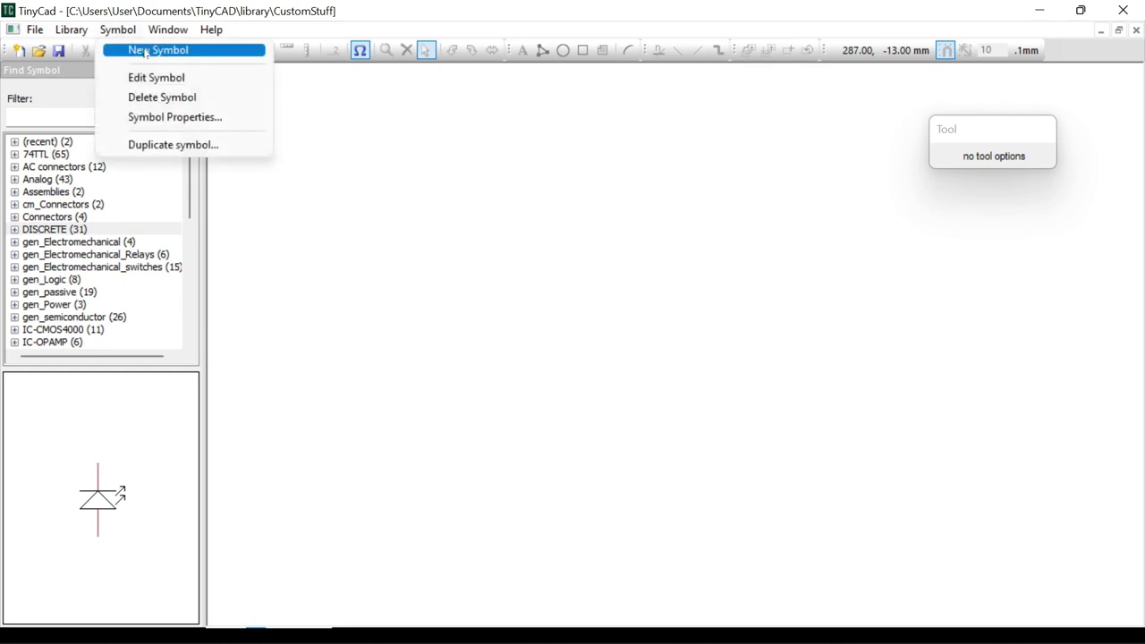
click(146, 52)
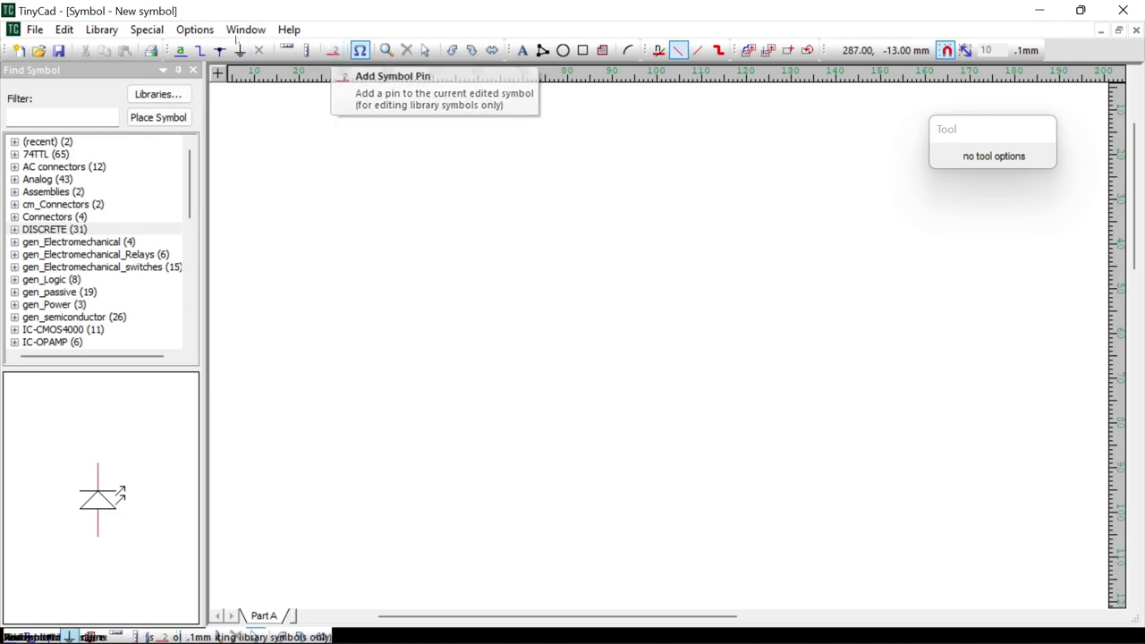
Set the drawing grid to normal grid spacing, keeping the grid shown, snapping on and ruler units in mm
click(196, 30)
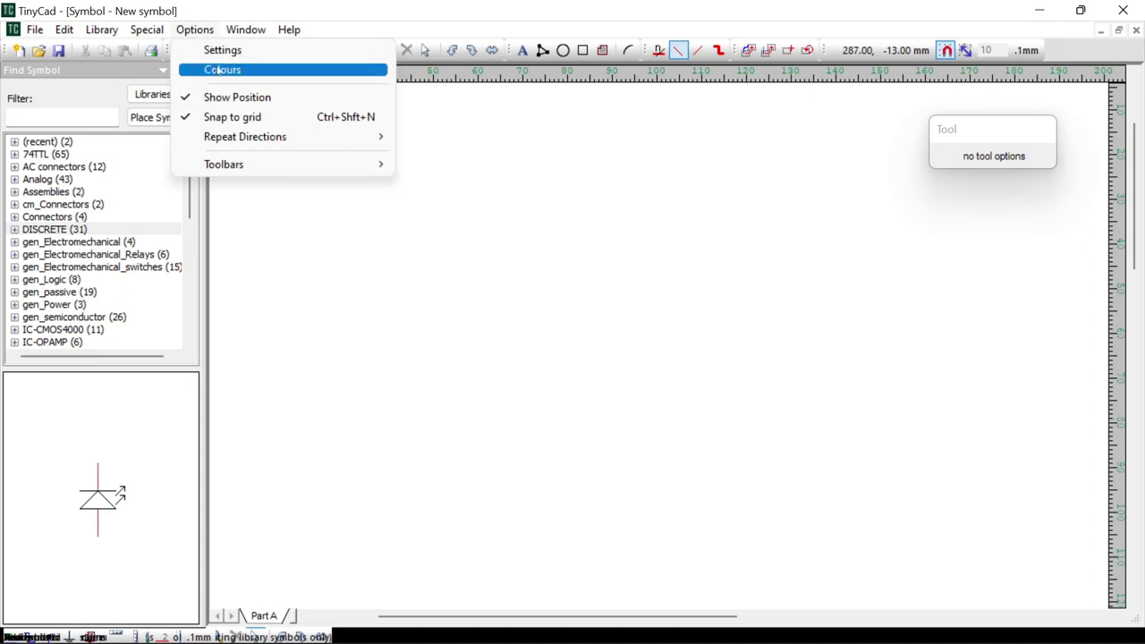
click(215, 50)
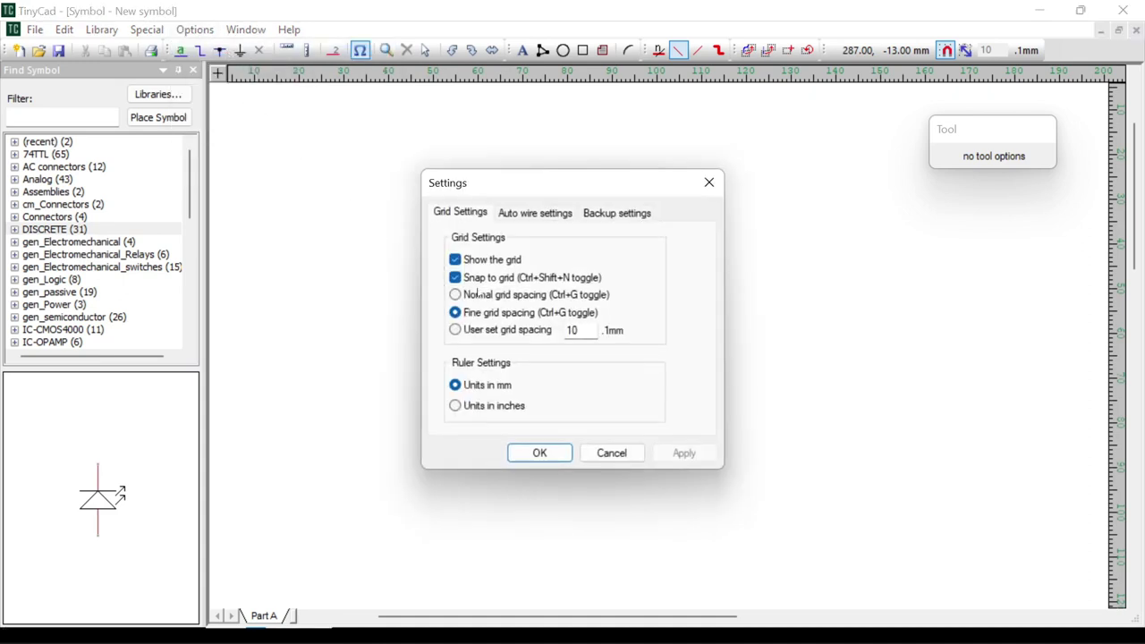
click(455, 296)
click(455, 296)
click(1000, 376)
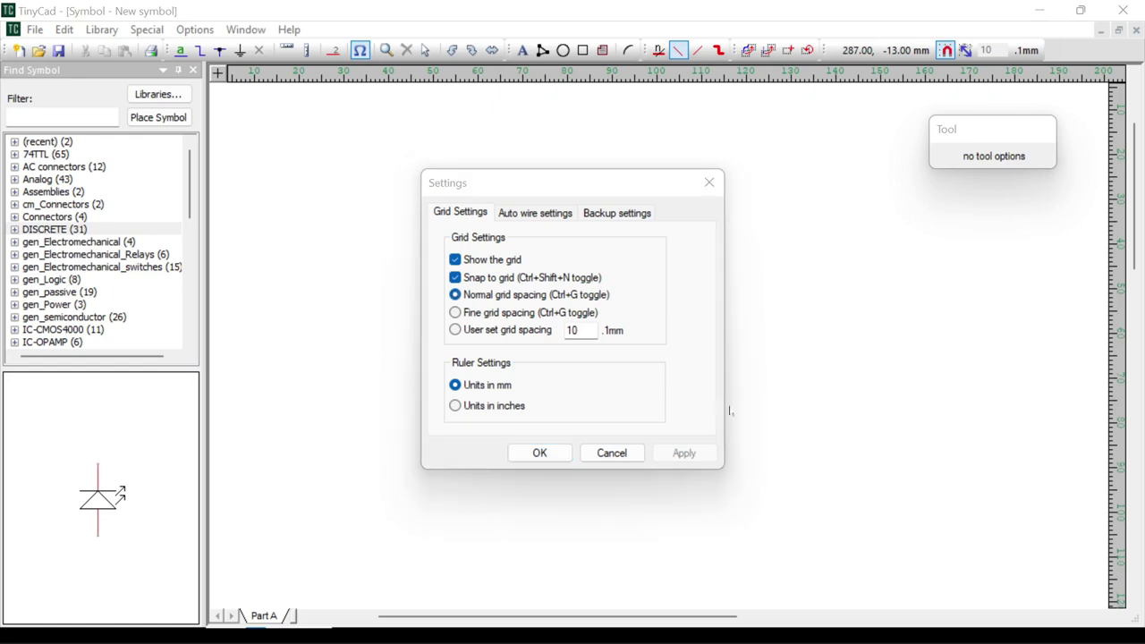
click(541, 453)
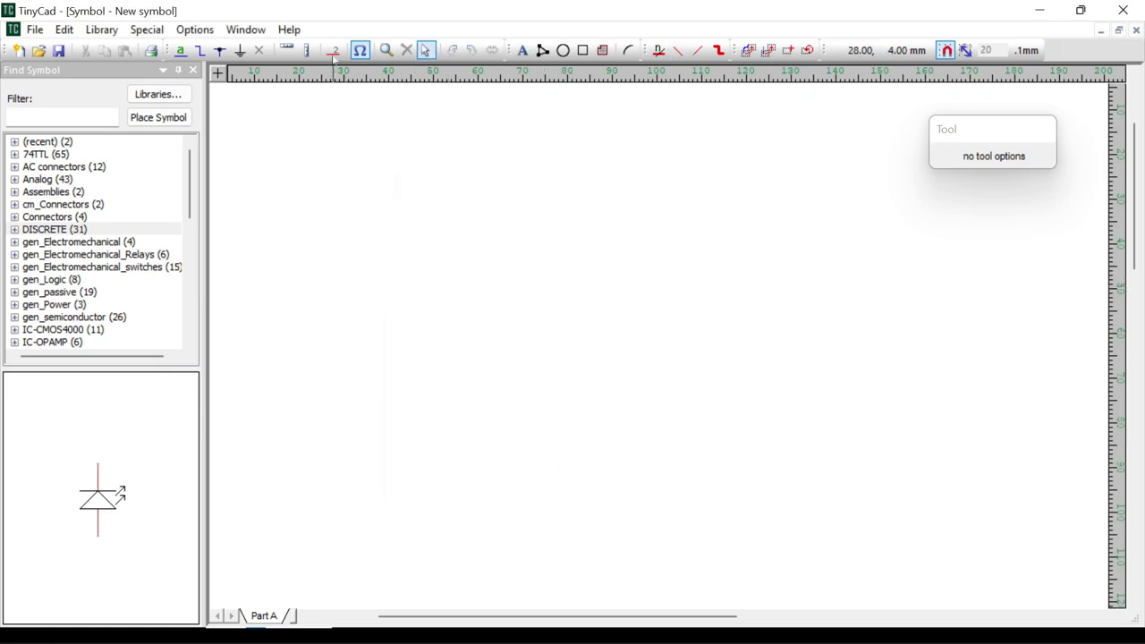
Place symbol pins 1 and 2 on the same horizontal level, about 32 mm apart
click(334, 51)
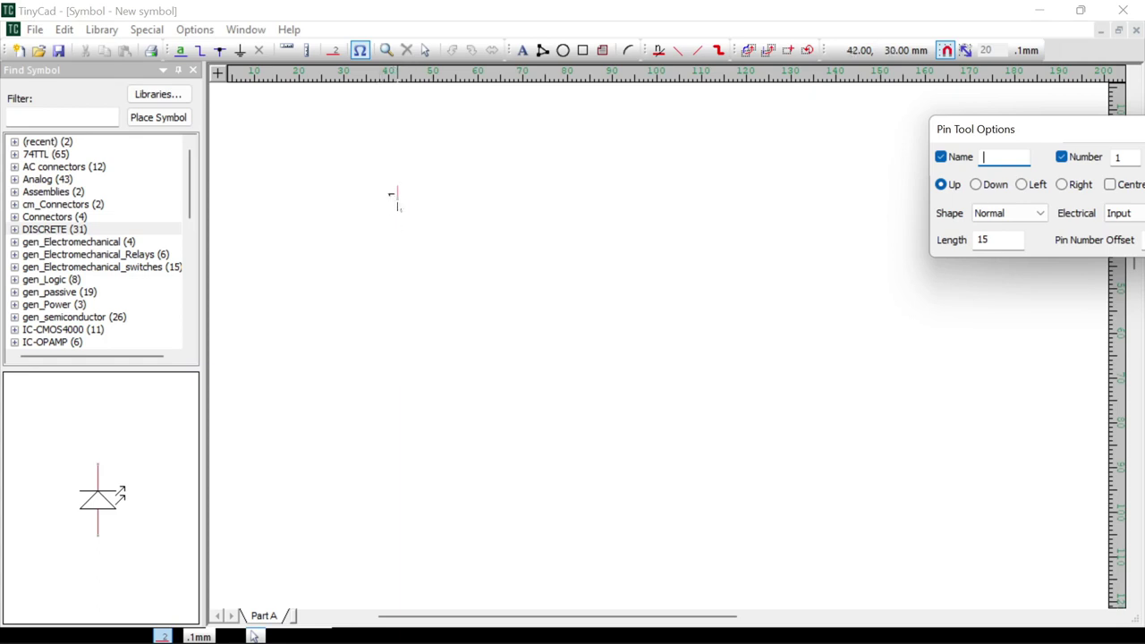
click(361, 197)
click(504, 196)
scroll(406, 206, up, 2)
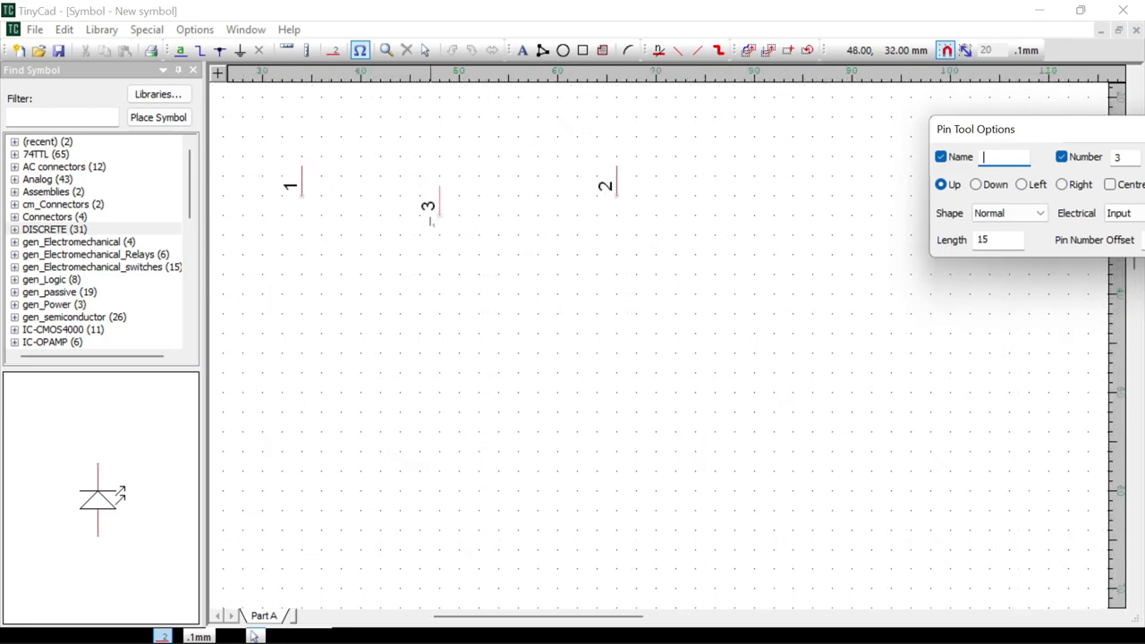
click(425, 50)
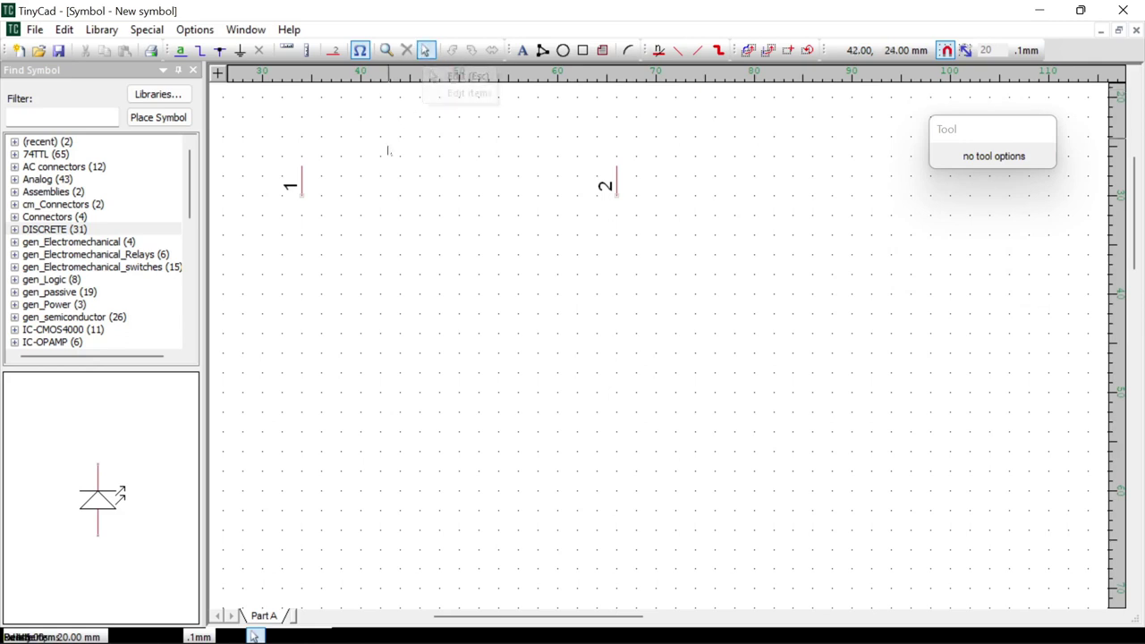
Set pin 1's direction to Right and pin 2's direction to Left
click(302, 188)
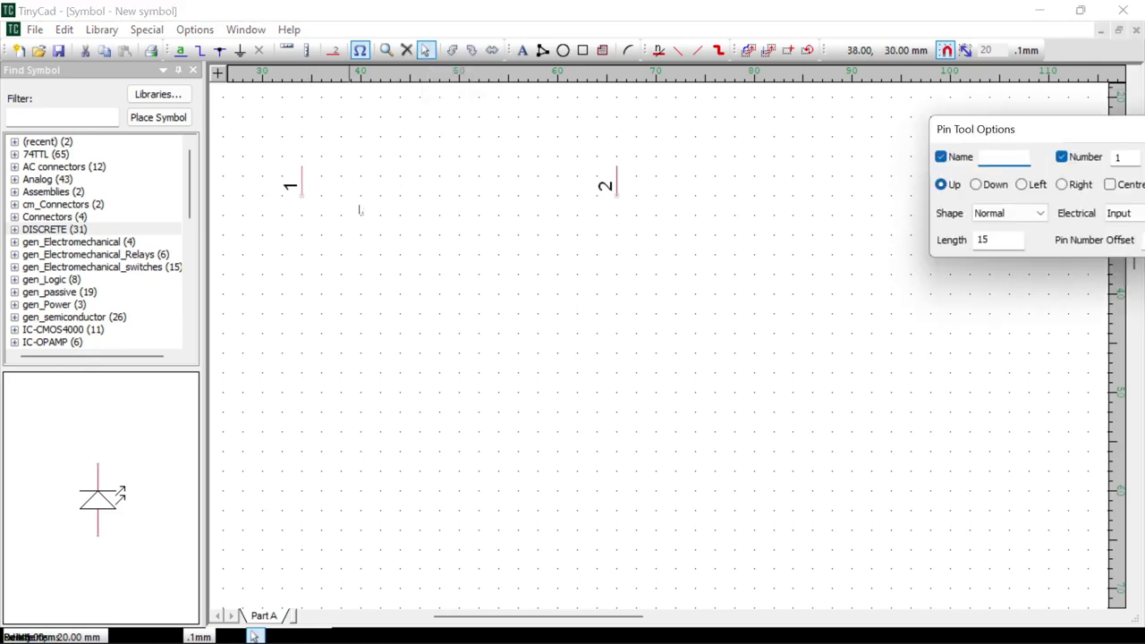
drag(1031, 132, 859, 126)
click(850, 181)
click(890, 180)
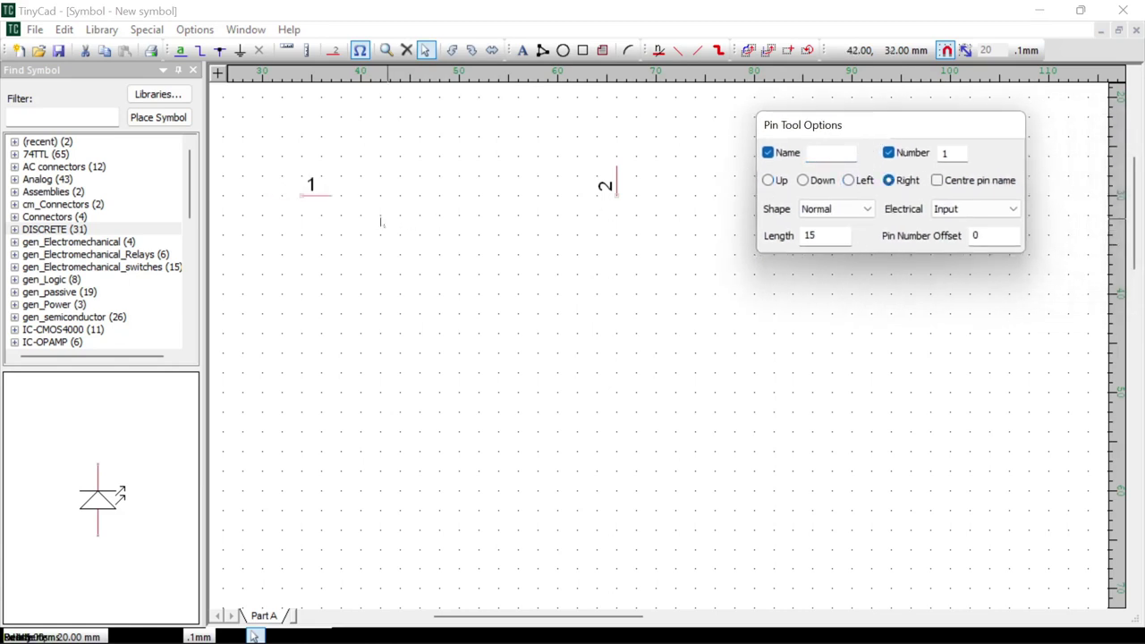
click(616, 187)
click(850, 181)
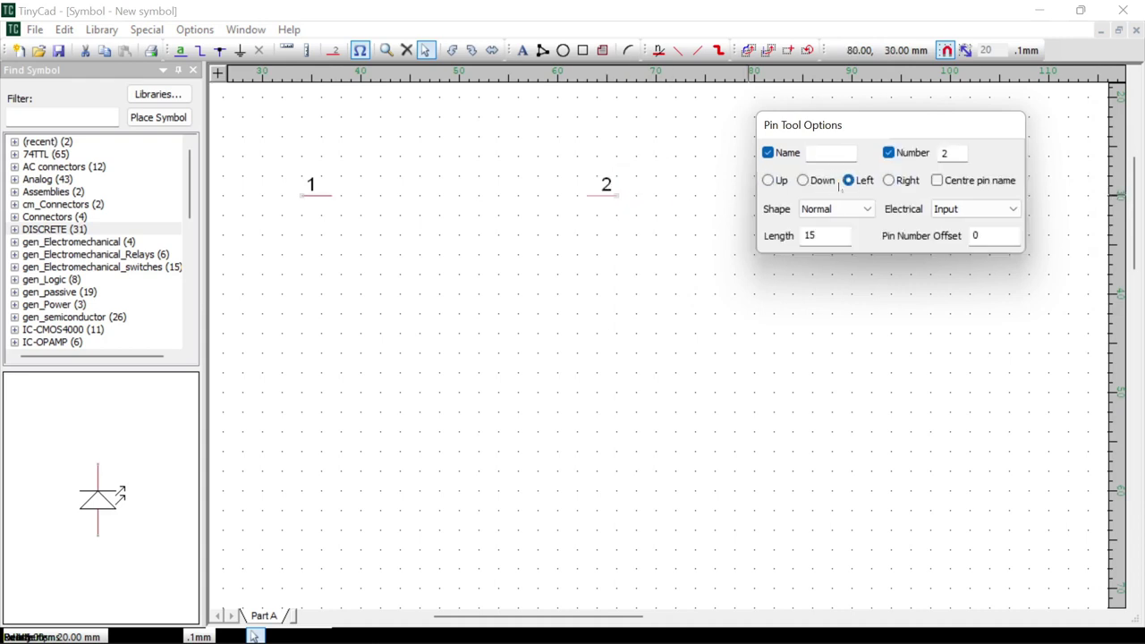
Draw a circle about 8 mm in diameter between the two pins, centred on their level
key(l)
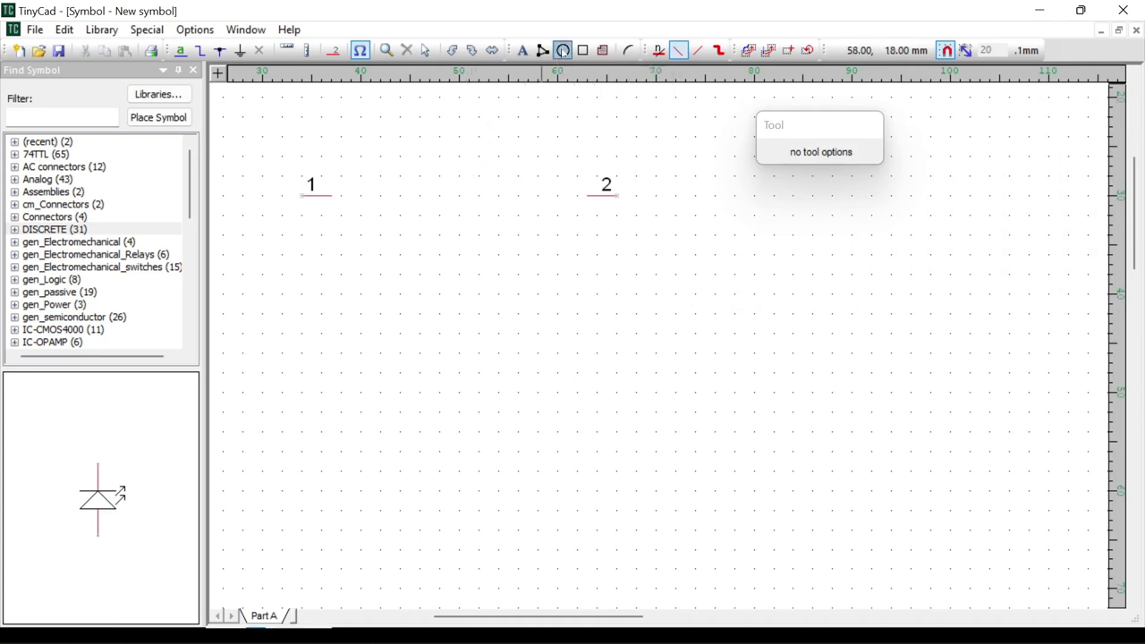
click(563, 51)
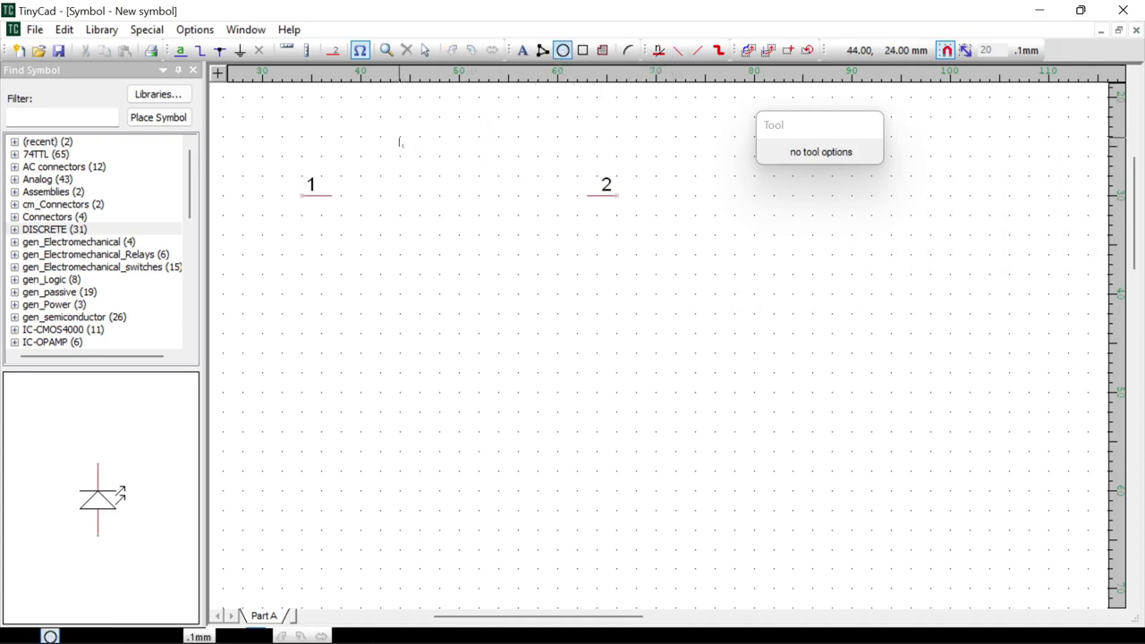
drag(402, 142, 436, 197)
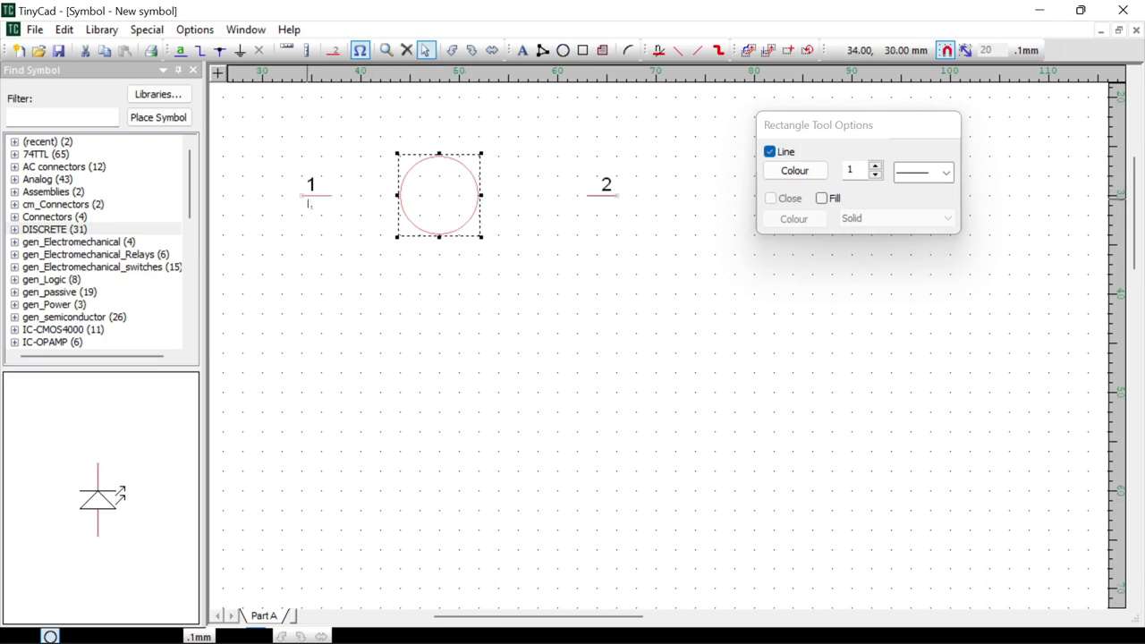
Move pins 1 and 2 to opposite sides of the circle so they meet its outline
key(p)
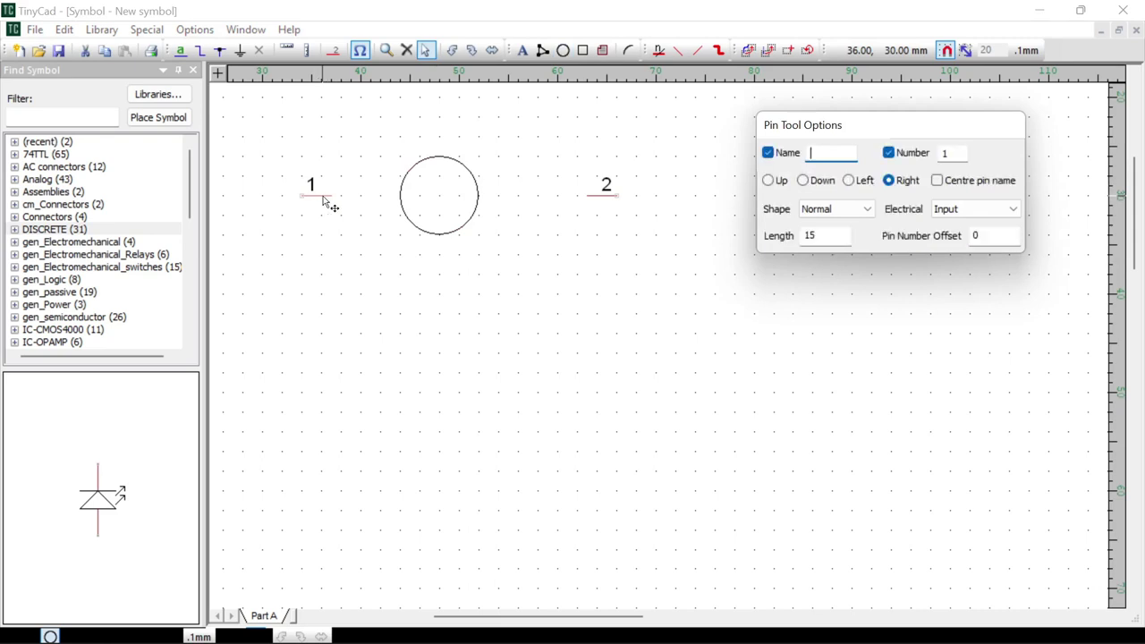
click(391, 206)
key(Left)
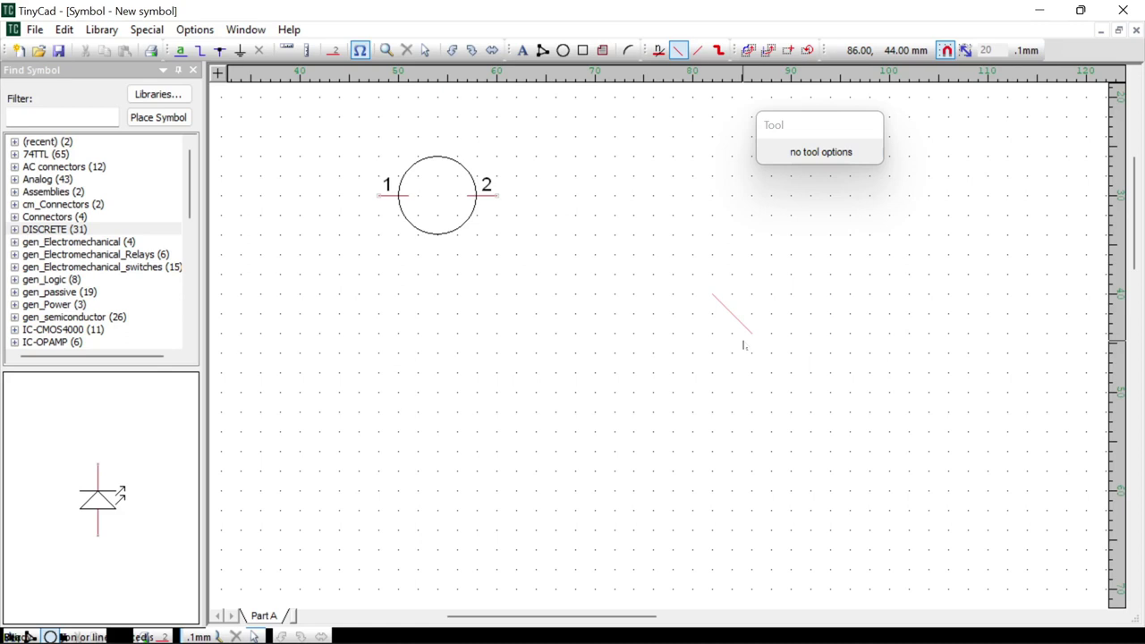
Set pin 1's length to 20 and move it outward so its inner end touches the circle's left edge
click(562, 50)
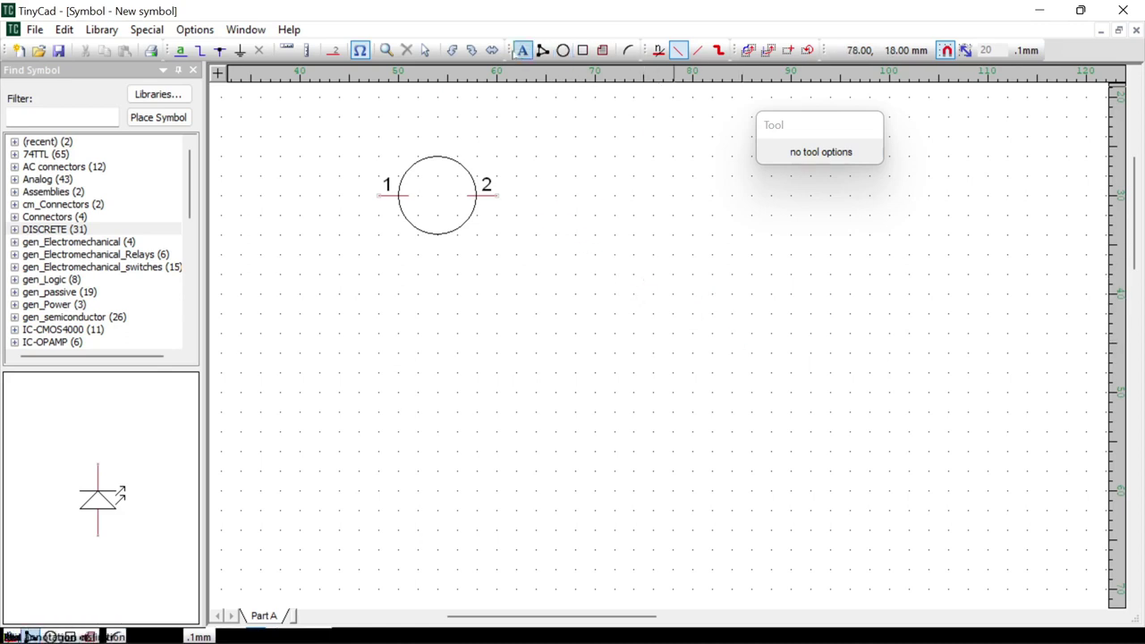
click(423, 50)
click(392, 197)
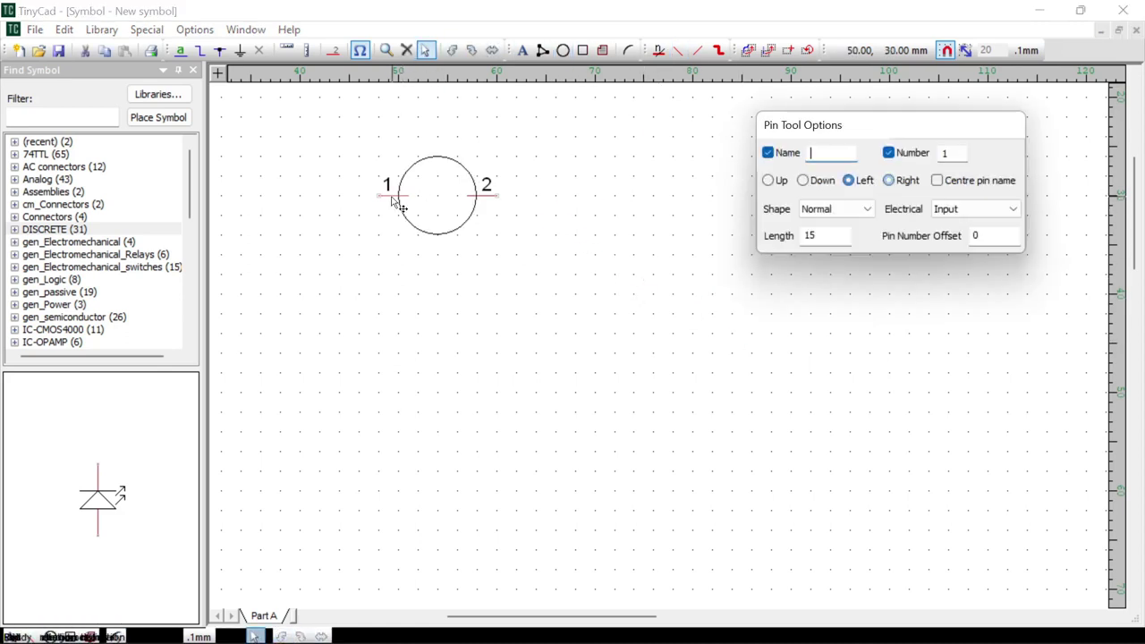
click(828, 236)
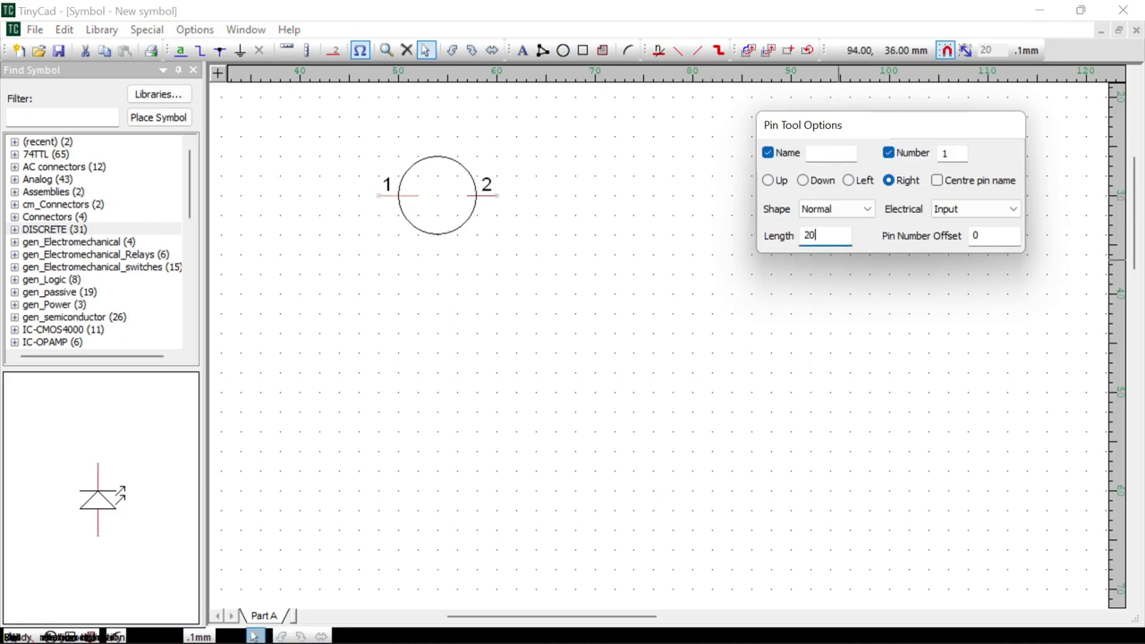
drag(394, 197, 365, 200)
Set pin 2's length to 20 and move it outward so its inner end touches the circle's right edge
click(484, 200)
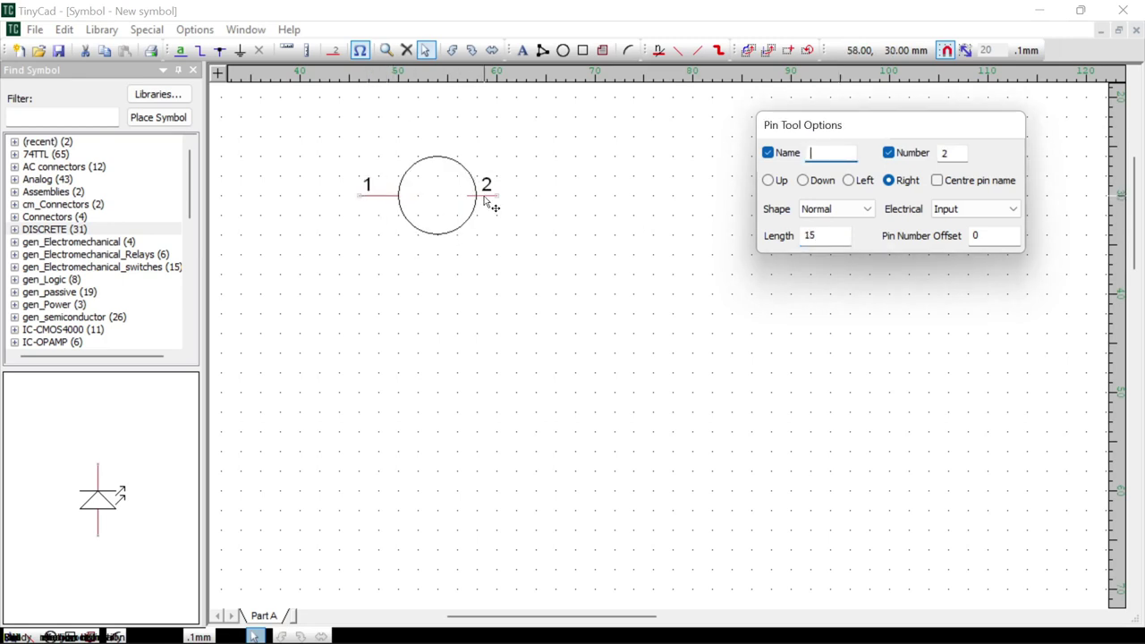
drag(818, 235, 781, 236)
text(2)
drag(483, 201, 500, 200)
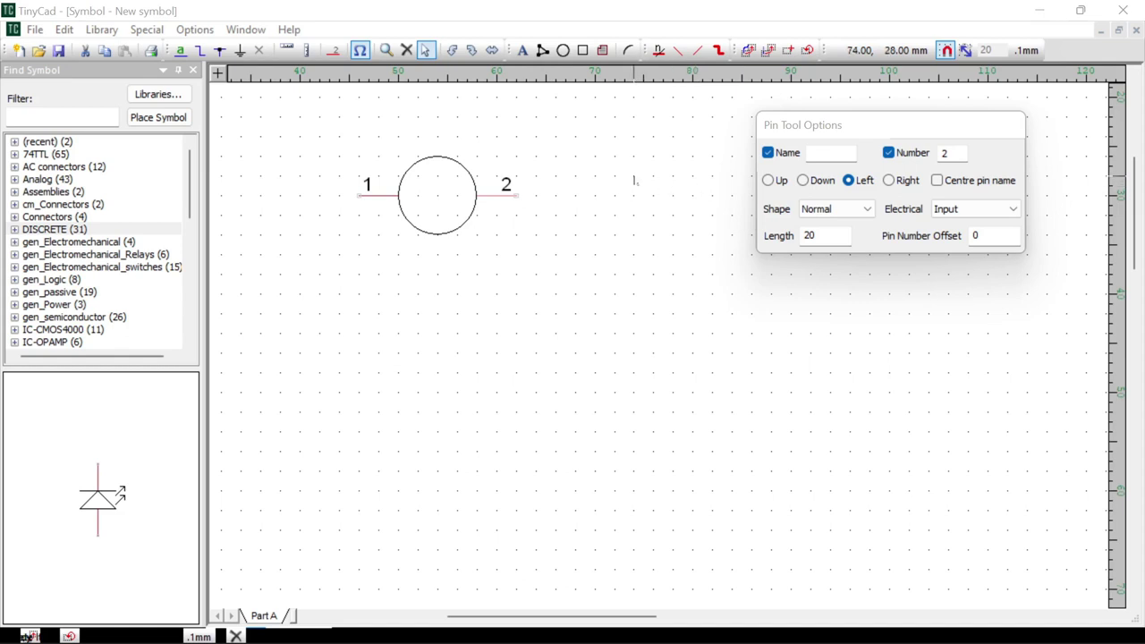
Draw an open V-shaped polygon, about 4 mm wide and 4 mm tall, centred inside the circle
click(543, 52)
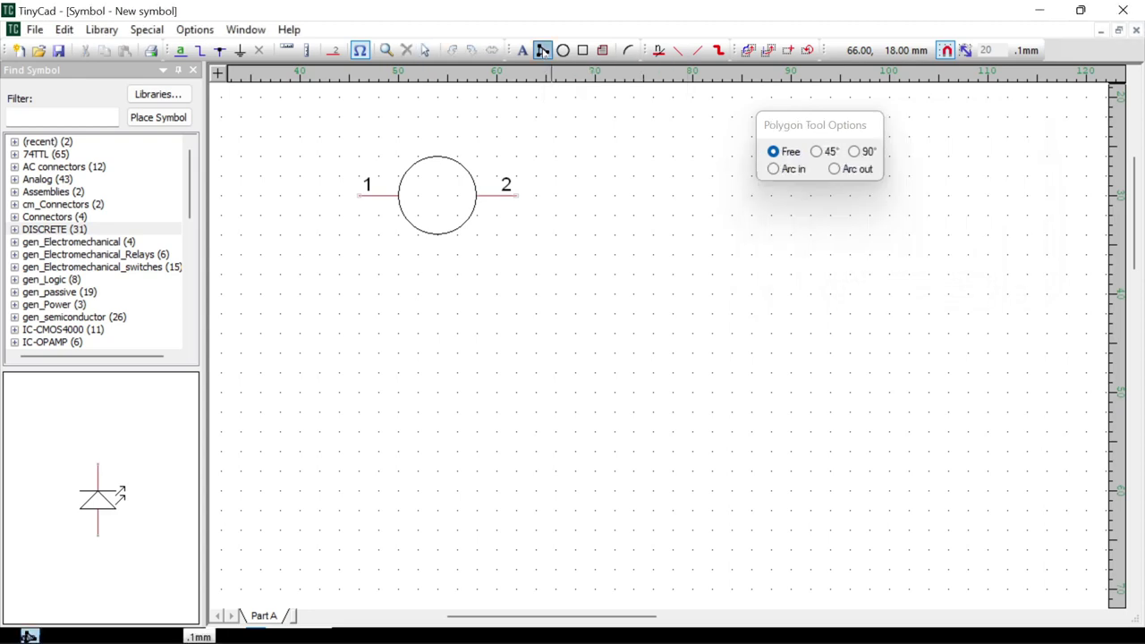
click(417, 179)
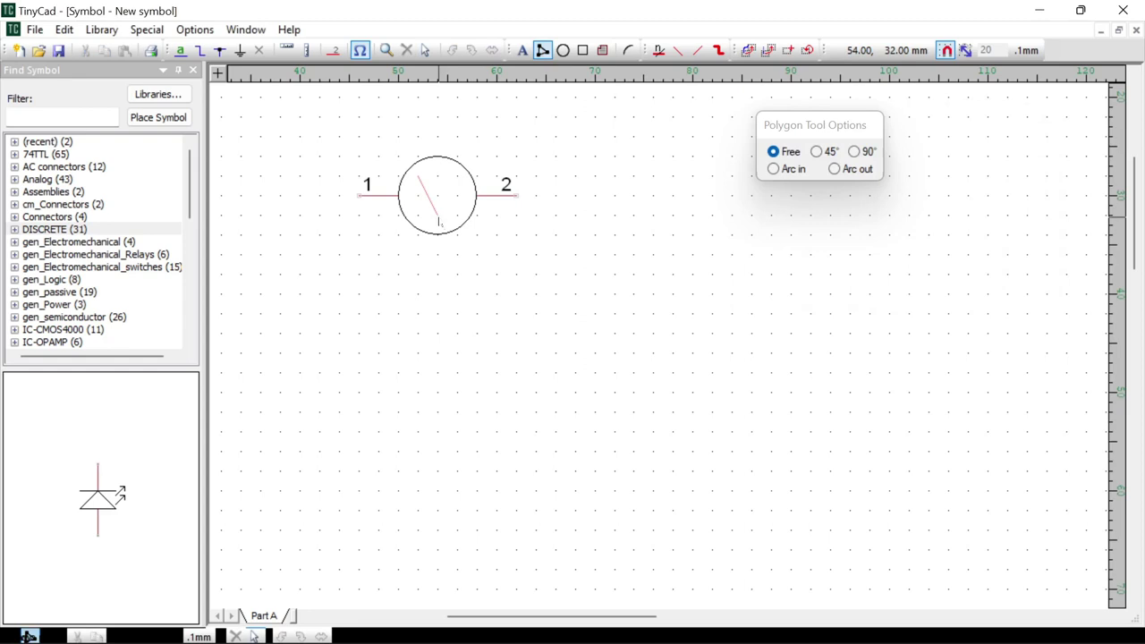
click(438, 215)
right_click(457, 182)
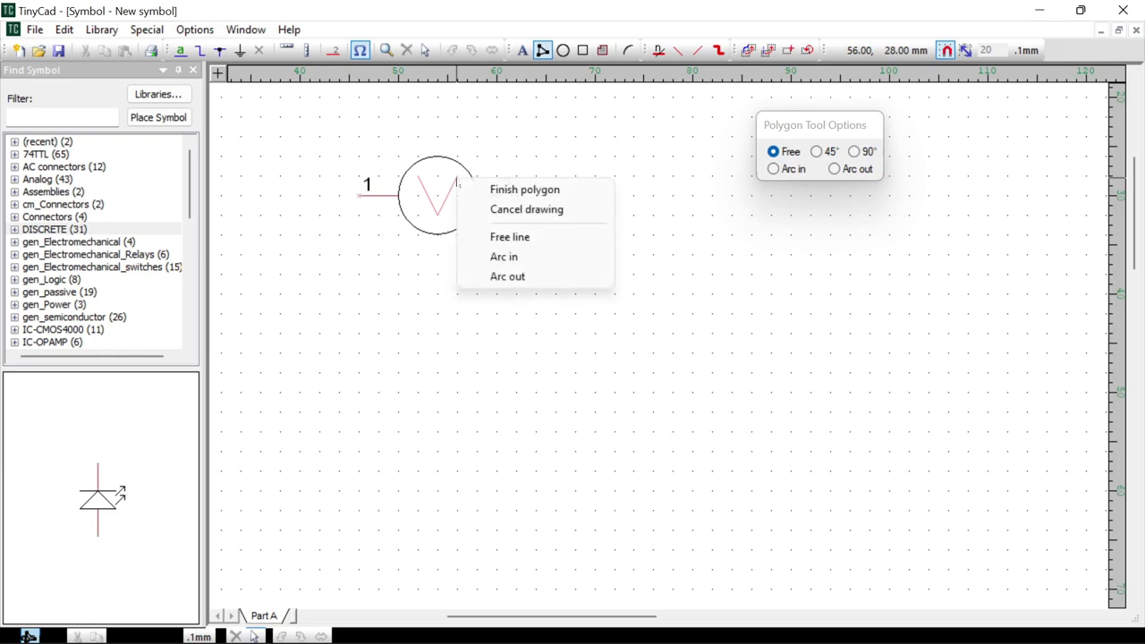
click(510, 190)
click(558, 258)
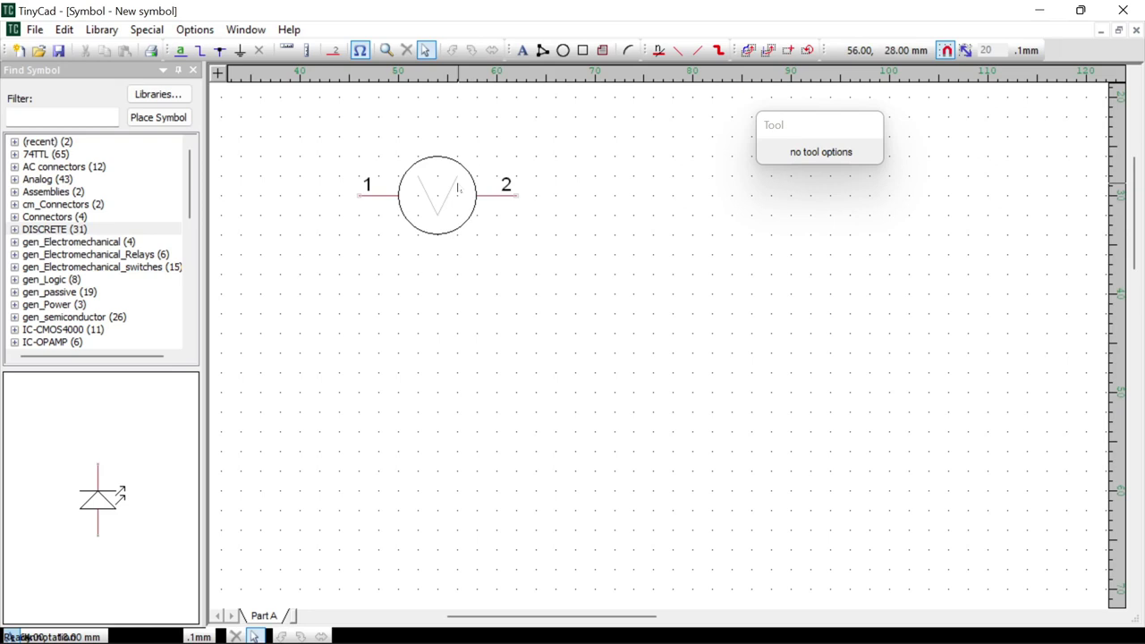
Set the user grid spacing to 2 (in 0.1 mm units) in the grid settings
scroll(459, 189, up, 1)
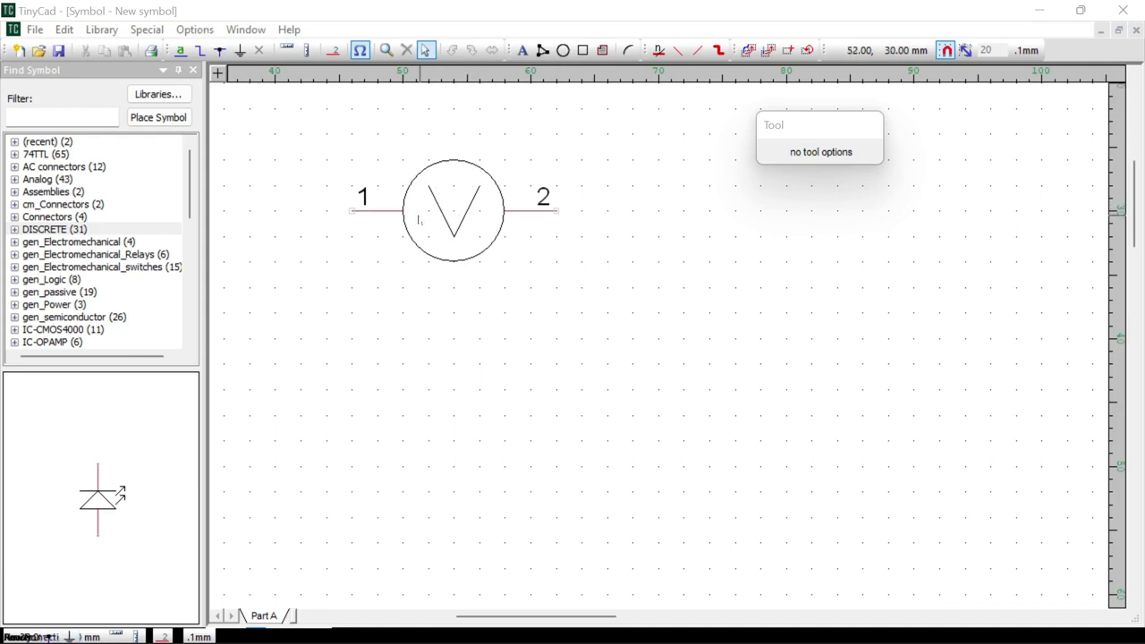
scroll(419, 219, up, 2)
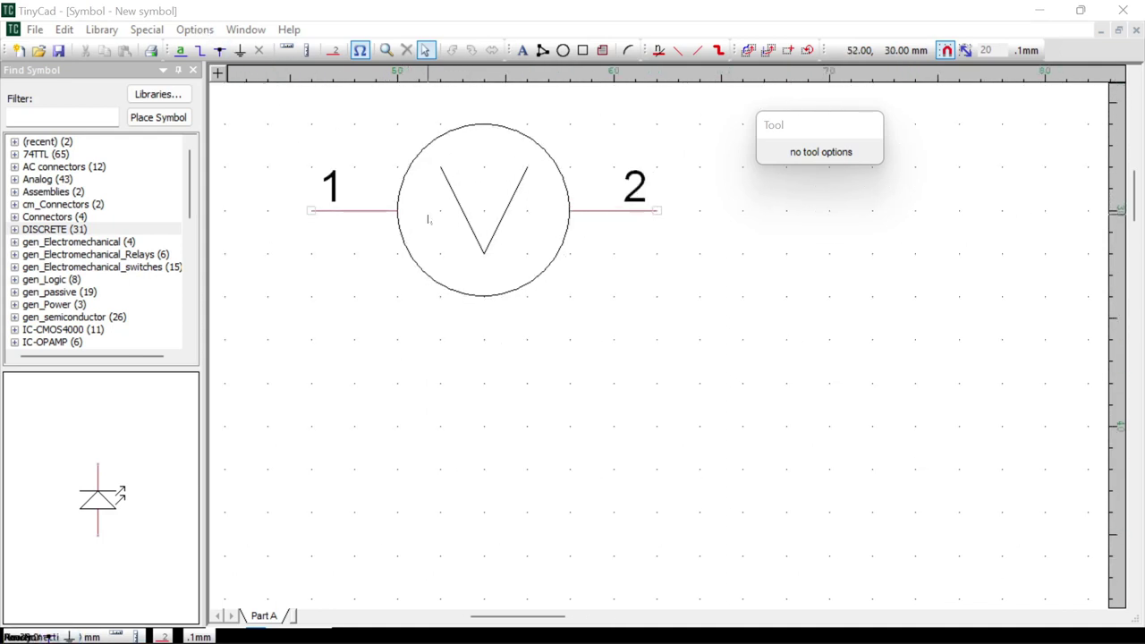
click(194, 29)
click(226, 51)
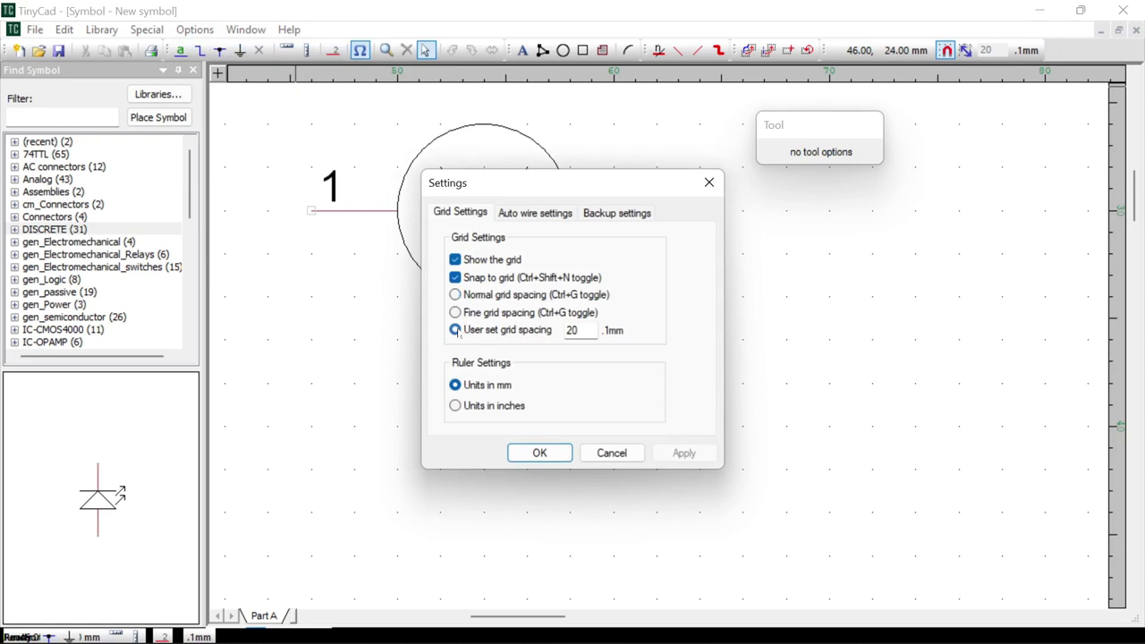
double_click(573, 330)
text(2)
click(540, 452)
Draw a vertical line about 1.2 mm long inside the circle near pin 1 and bring it to the front
scroll(402, 186, up, 2)
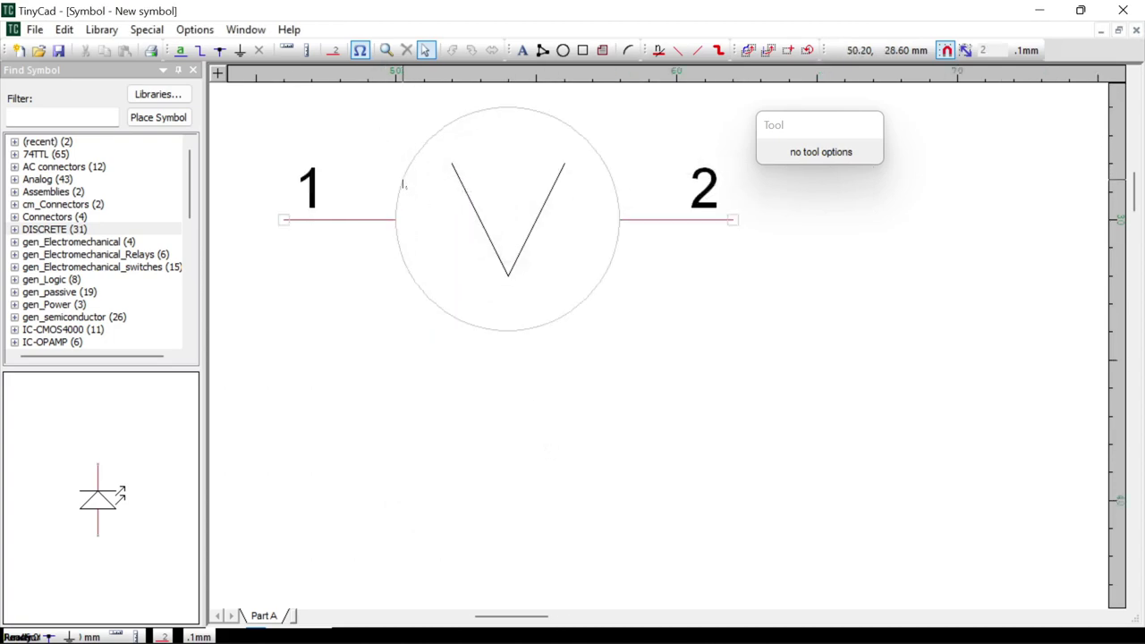
scroll(402, 185, up, 2)
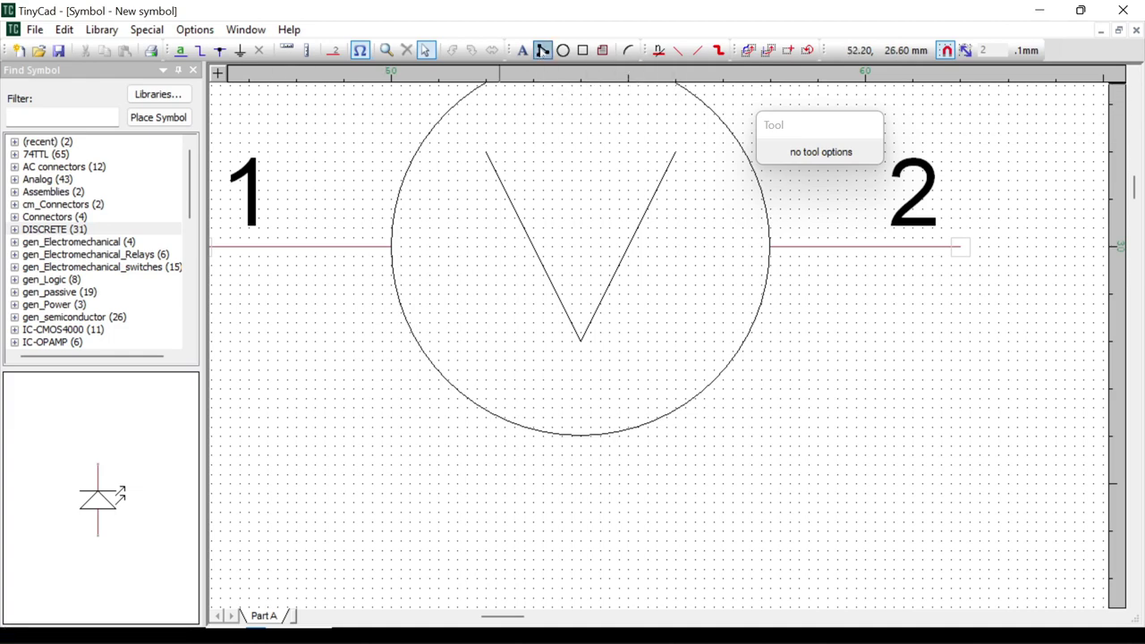
click(543, 51)
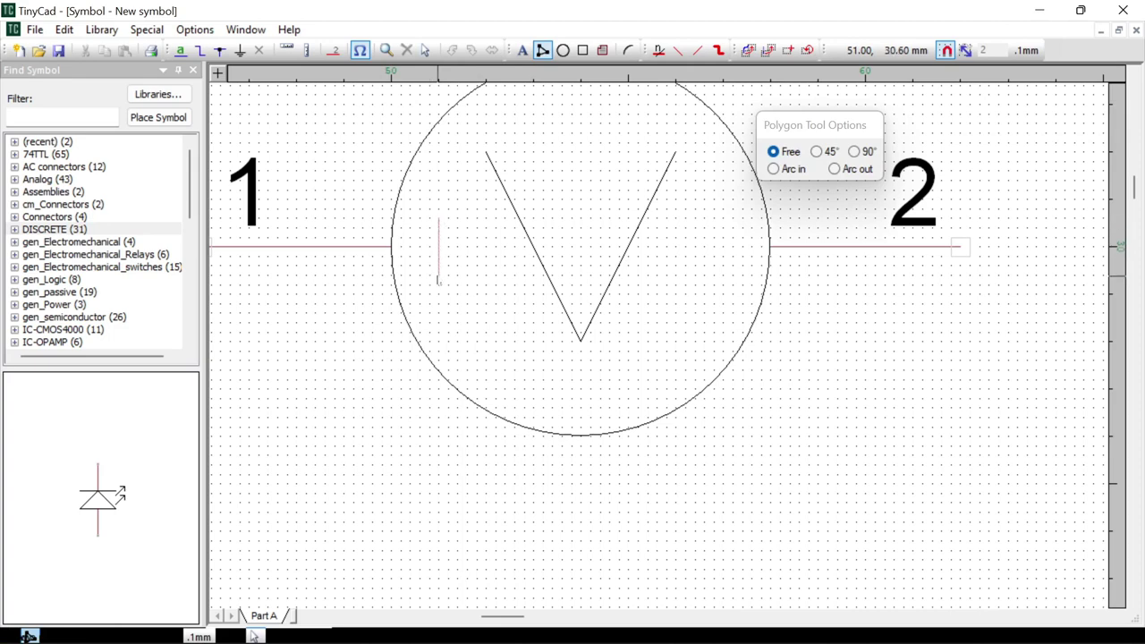
right_click(438, 280)
click(494, 289)
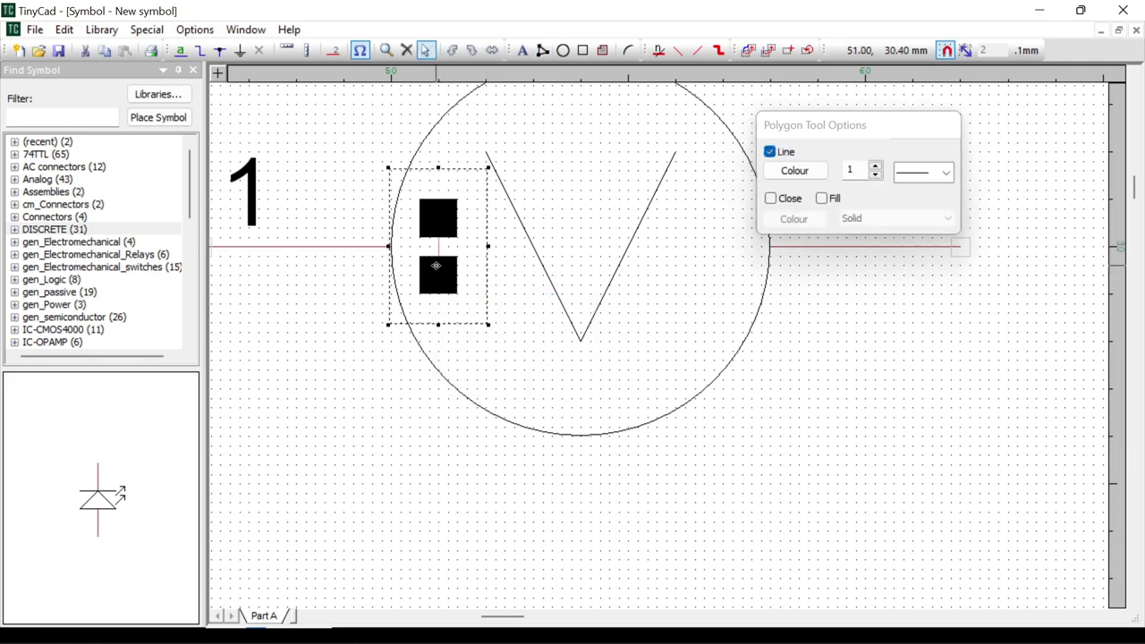
right_click(472, 301)
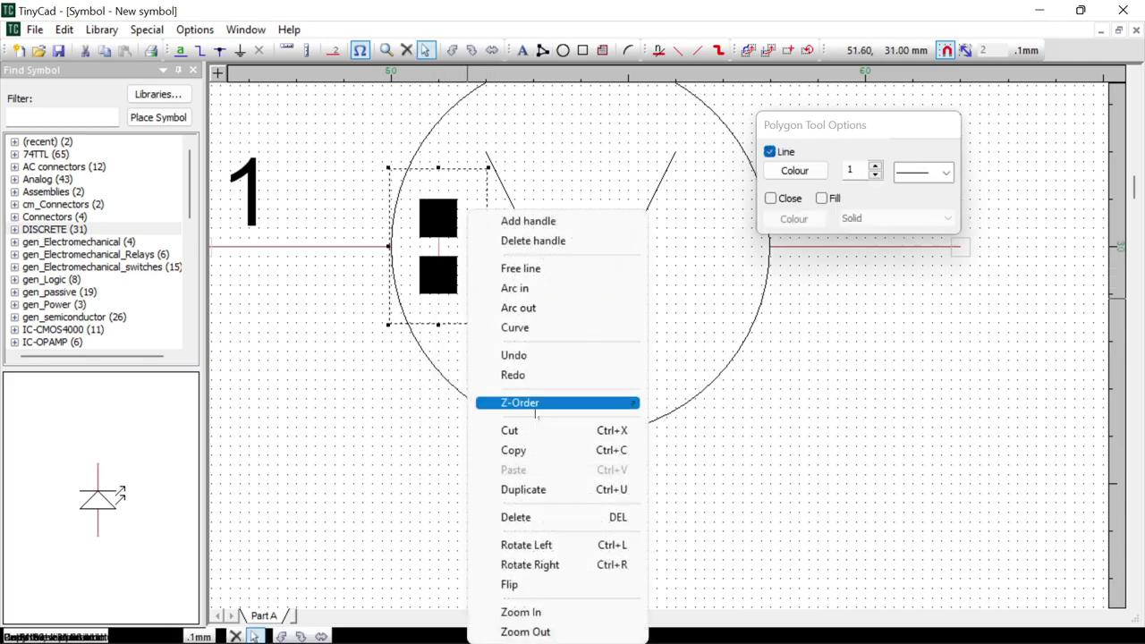
mouse_move(536, 412)
click(717, 405)
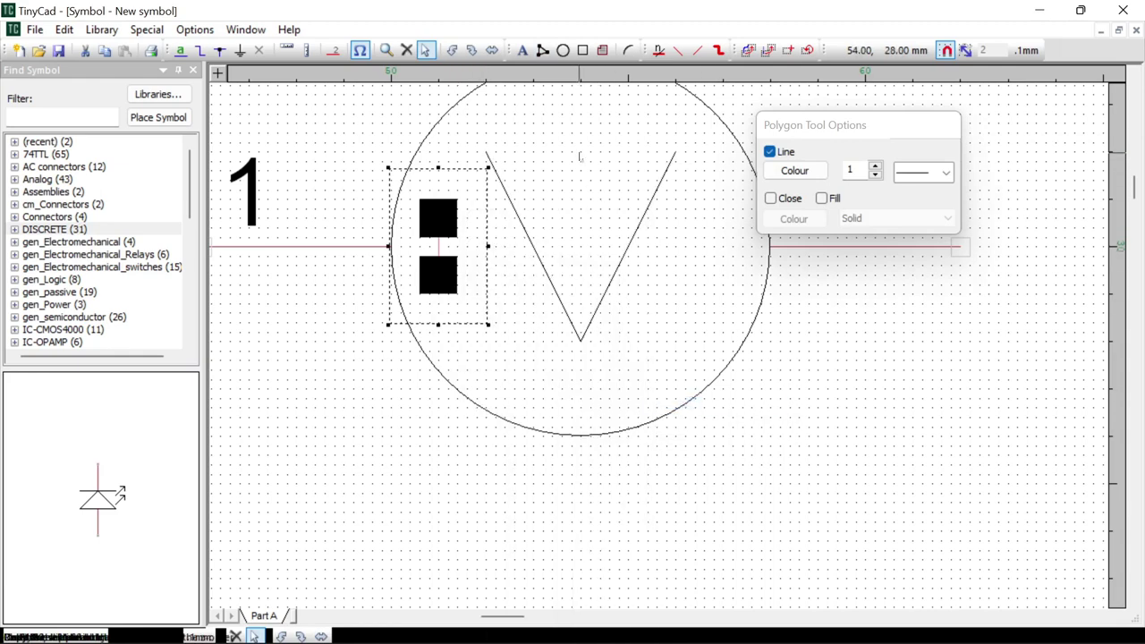
click(326, 261)
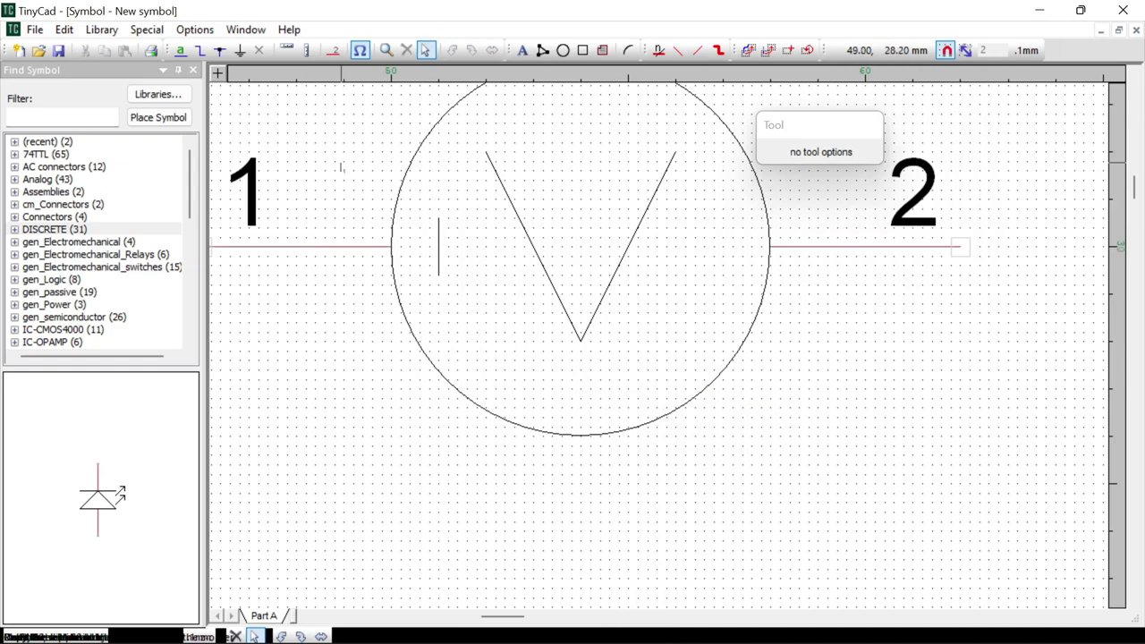
Draw a horizontal line about 1.2 mm long across the vertical one to form a plus sign and bring it to the front
click(543, 51)
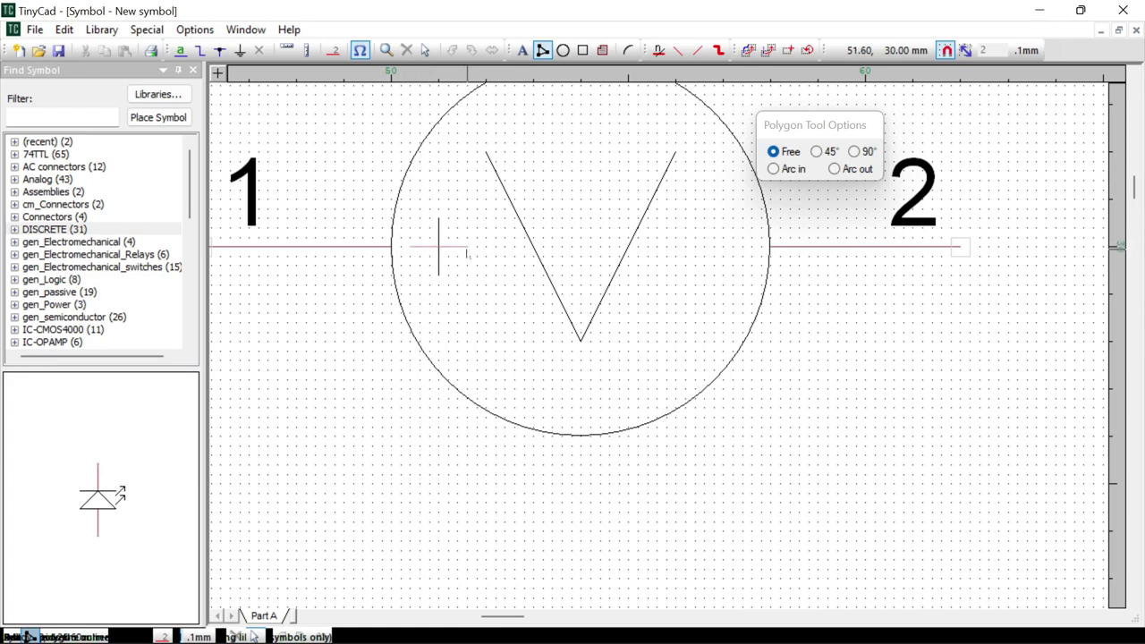
right_click(466, 255)
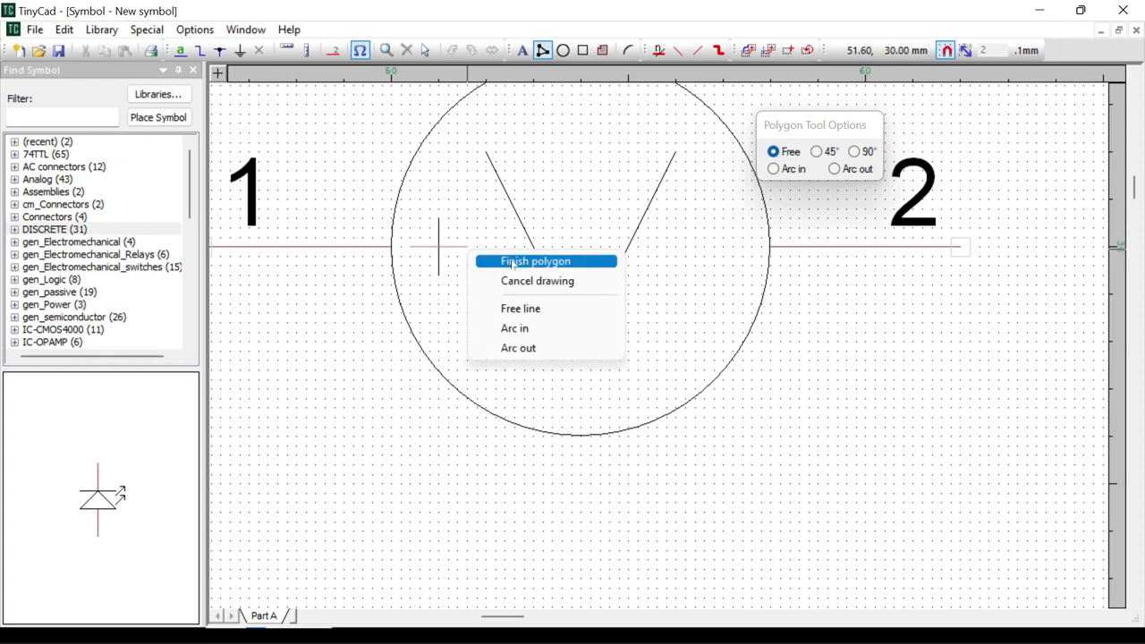
click(517, 263)
right_click(483, 284)
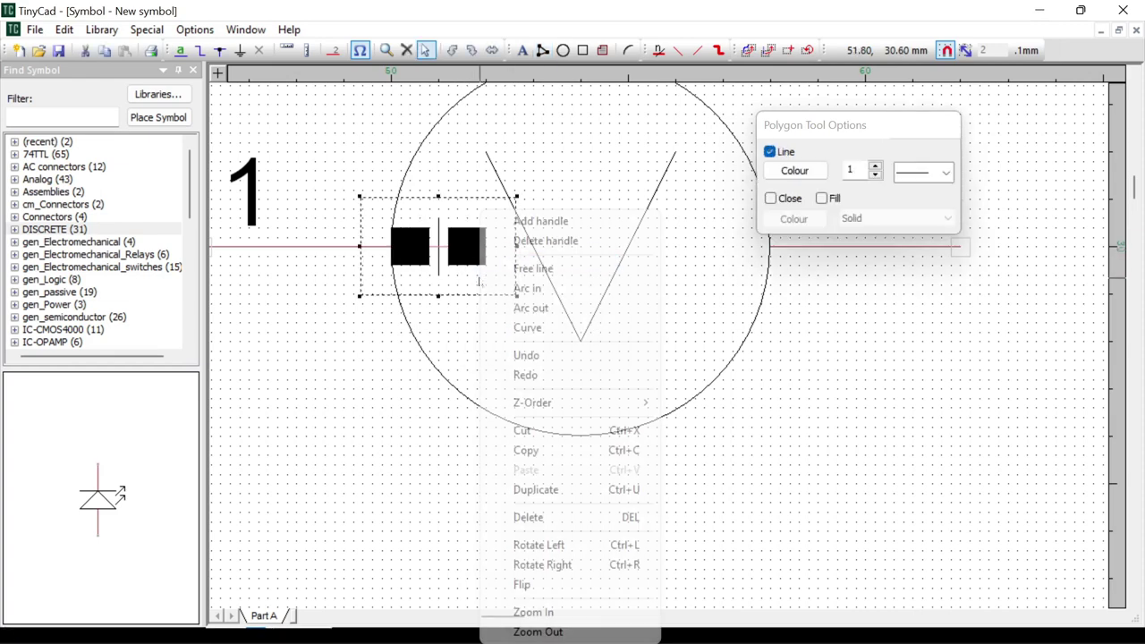
mouse_move(537, 402)
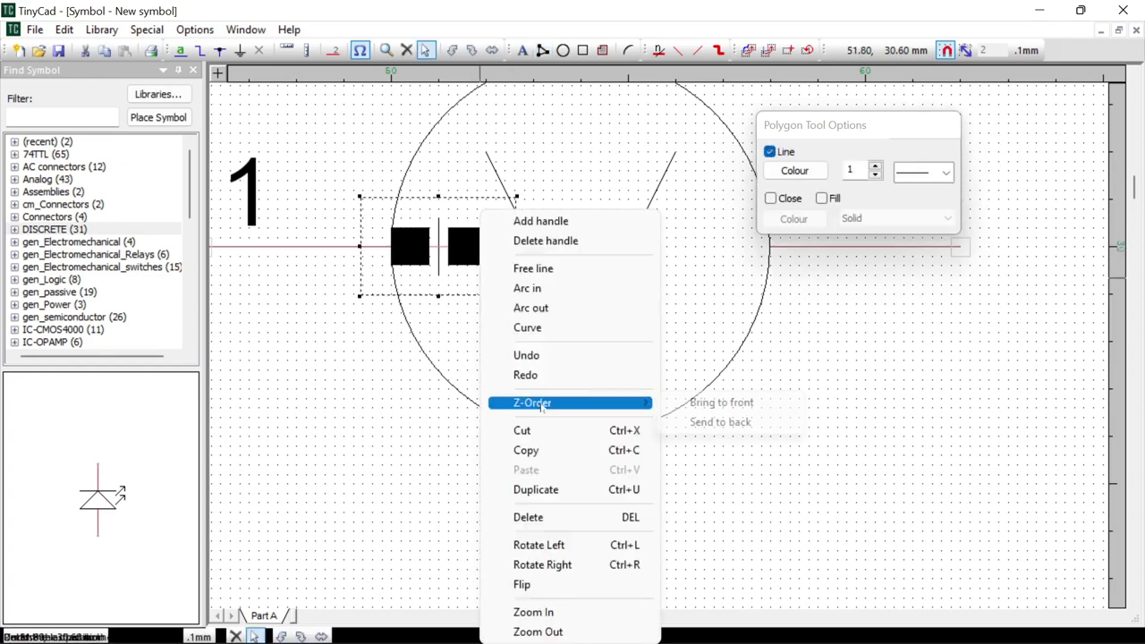
click(721, 407)
click(454, 462)
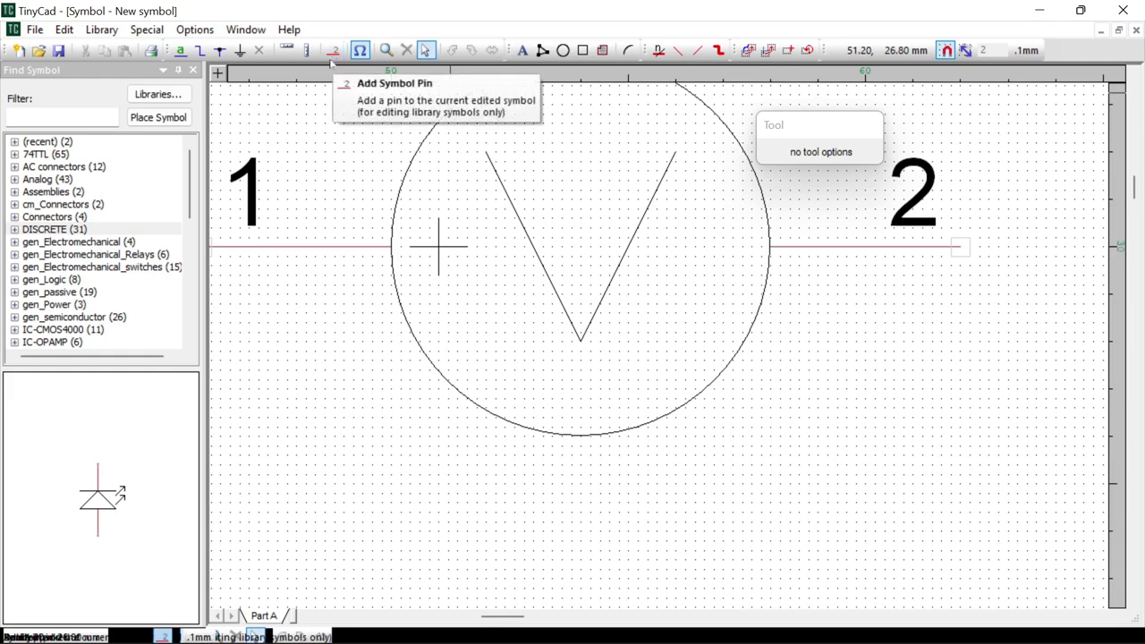
Draw a horizontal minus line about 1 mm long inside the circle near pin 2 and bring it to the front
click(542, 50)
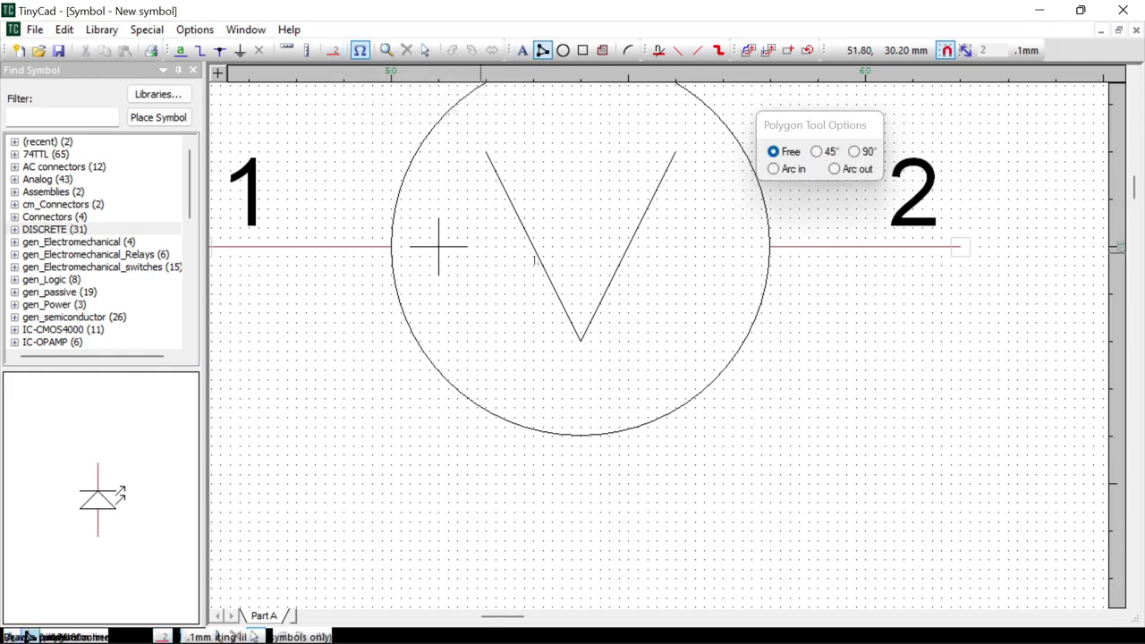
right_click(694, 254)
click(739, 256)
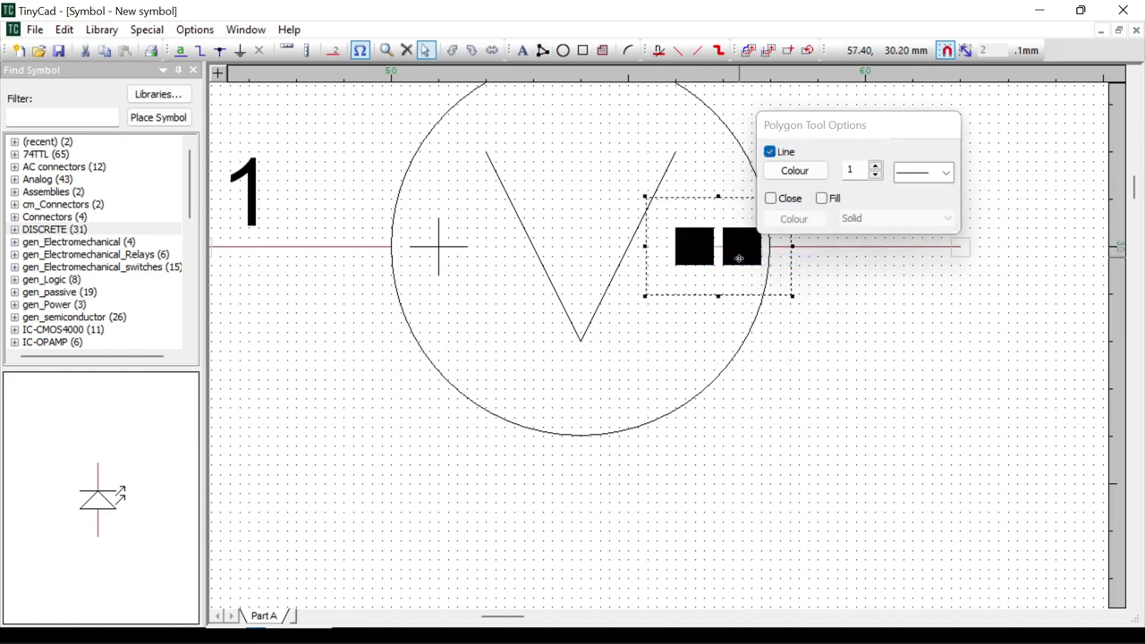
right_click(731, 279)
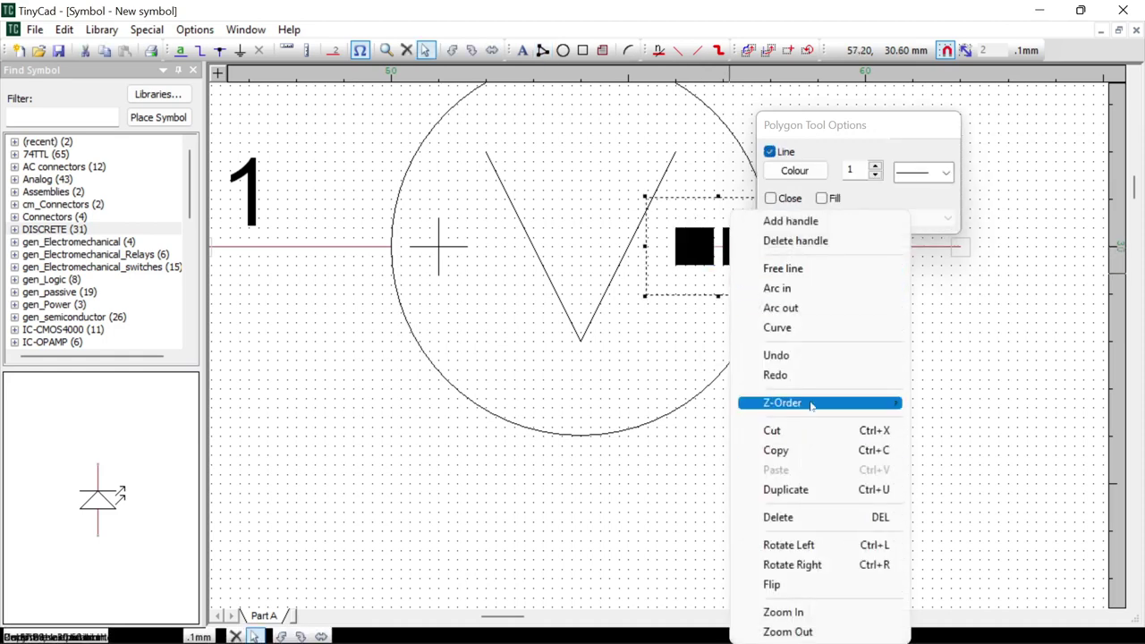
mouse_move(869, 403)
click(962, 405)
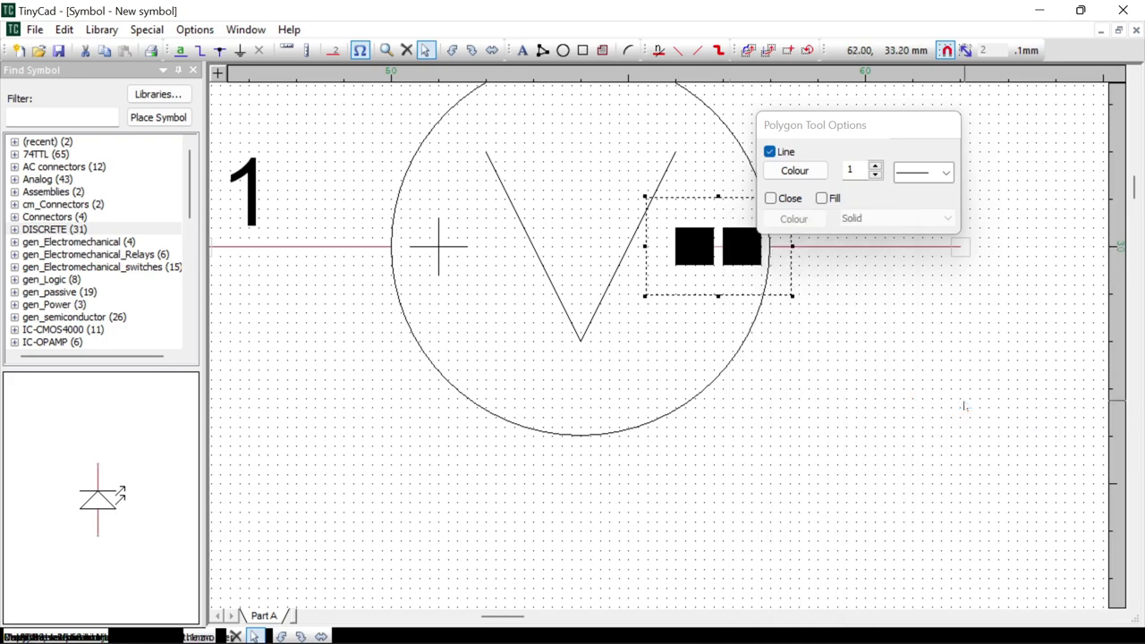
key(Delete)
key(l)
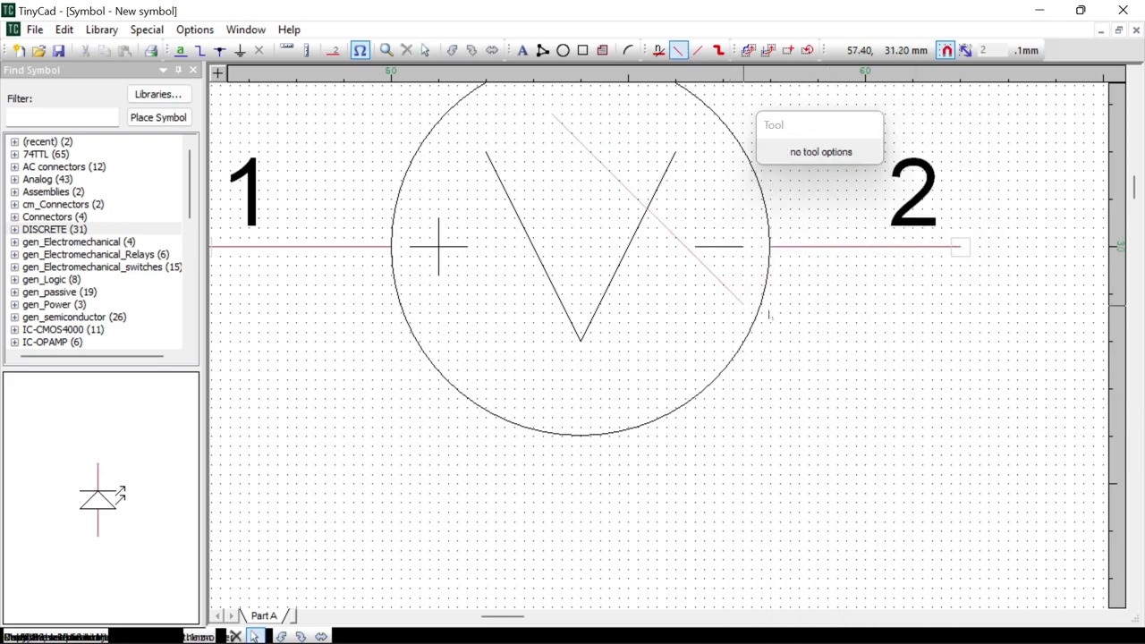
click(426, 50)
scroll(582, 241, down, 3)
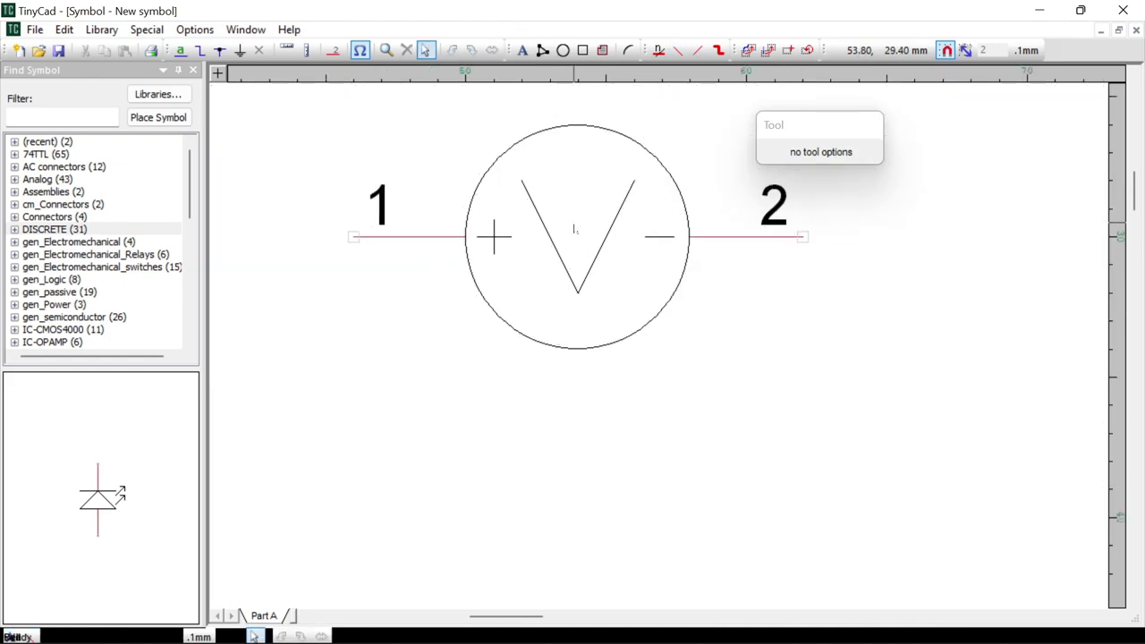
scroll(584, 244, down, 4)
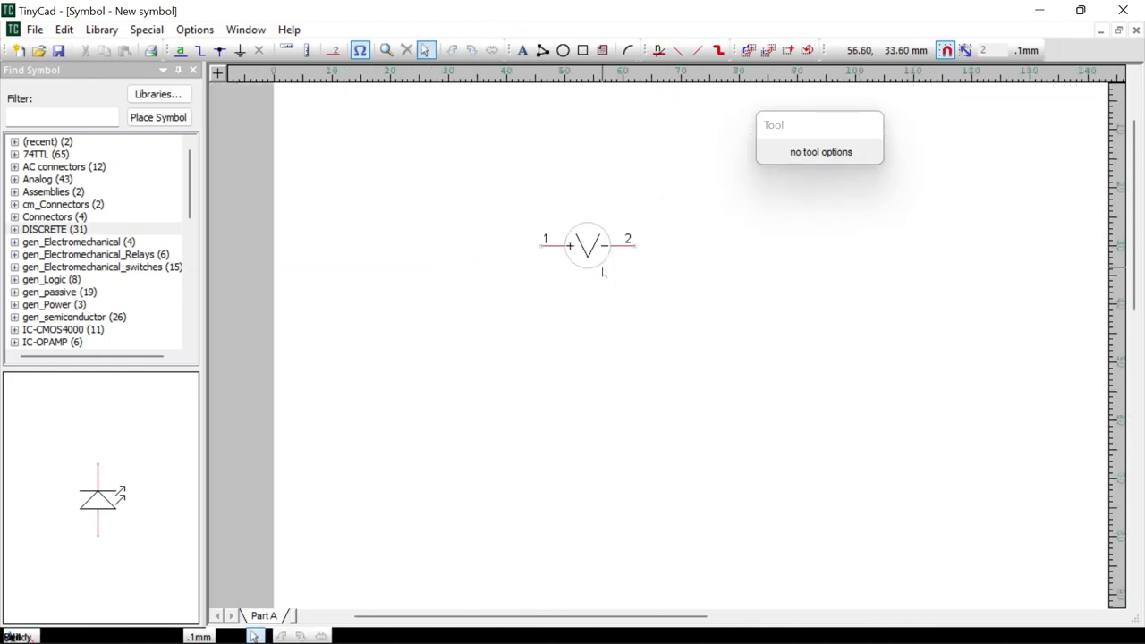
scroll(496, 234, up, 2)
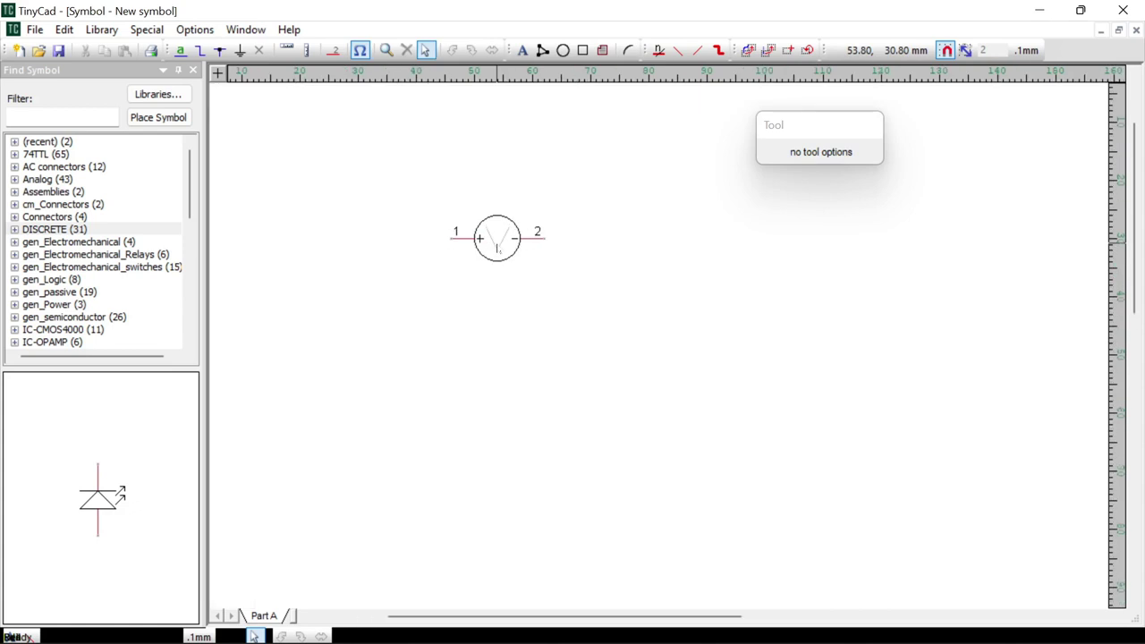
scroll(495, 230, up, 4)
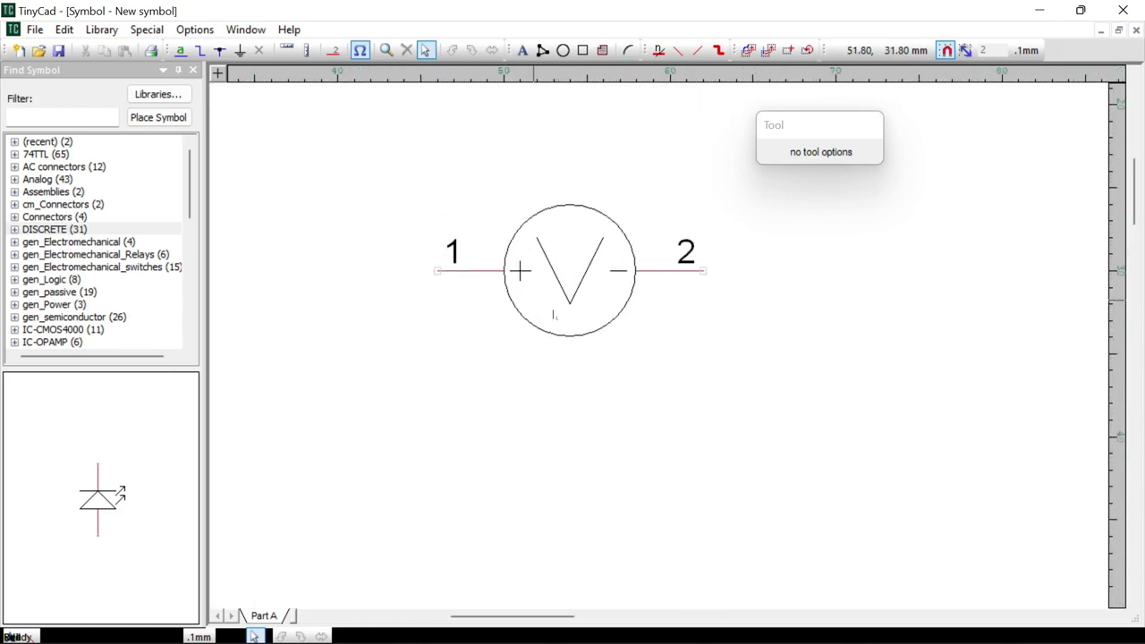
scroll(424, 147, up, 1)
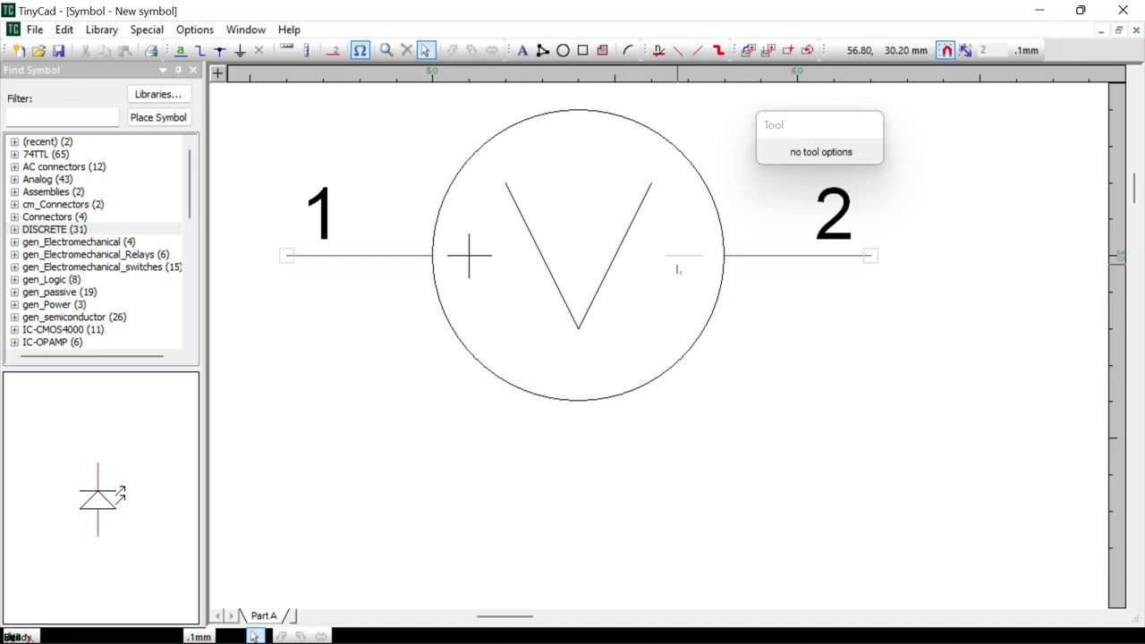
Move the circle about 4.4 mm down, clear of the minus line
key(l)
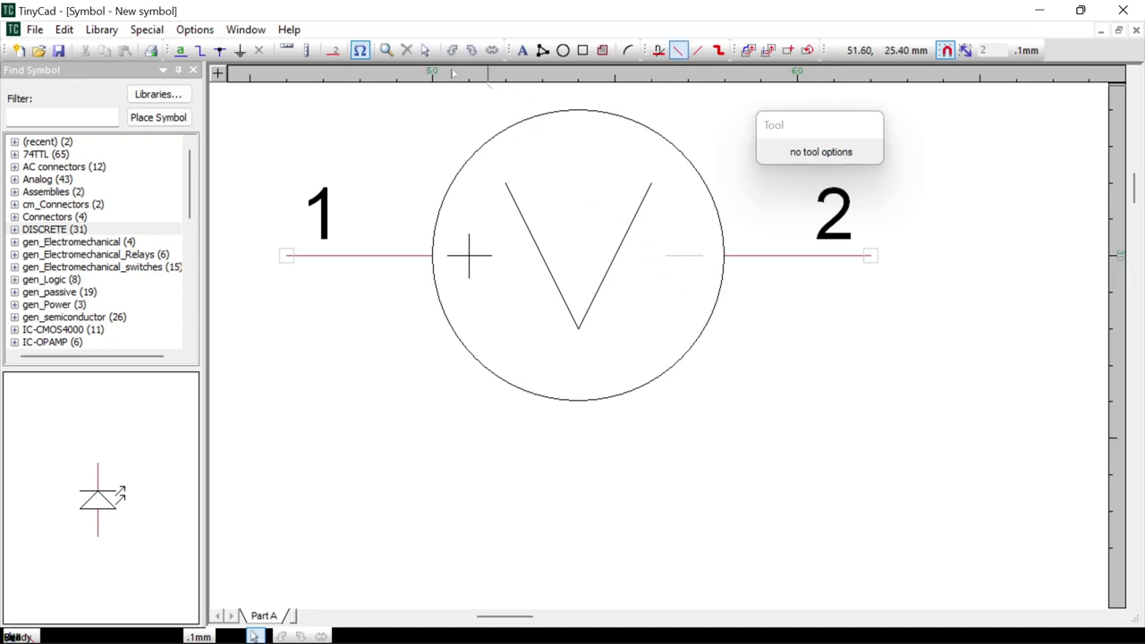
click(425, 50)
drag(654, 246, 687, 261)
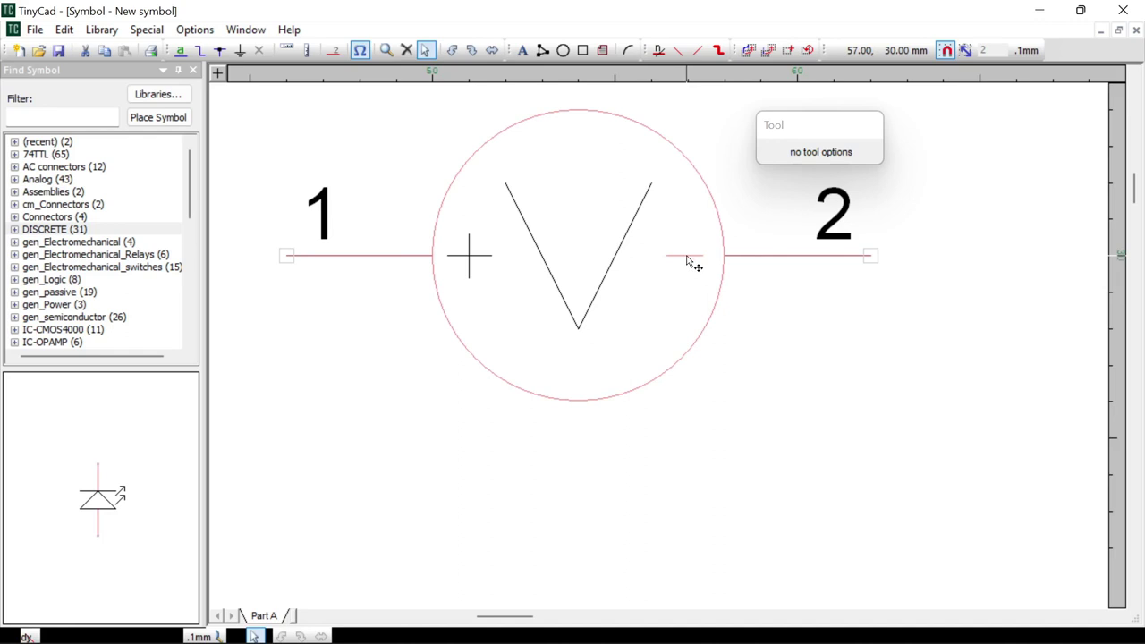
click(779, 322)
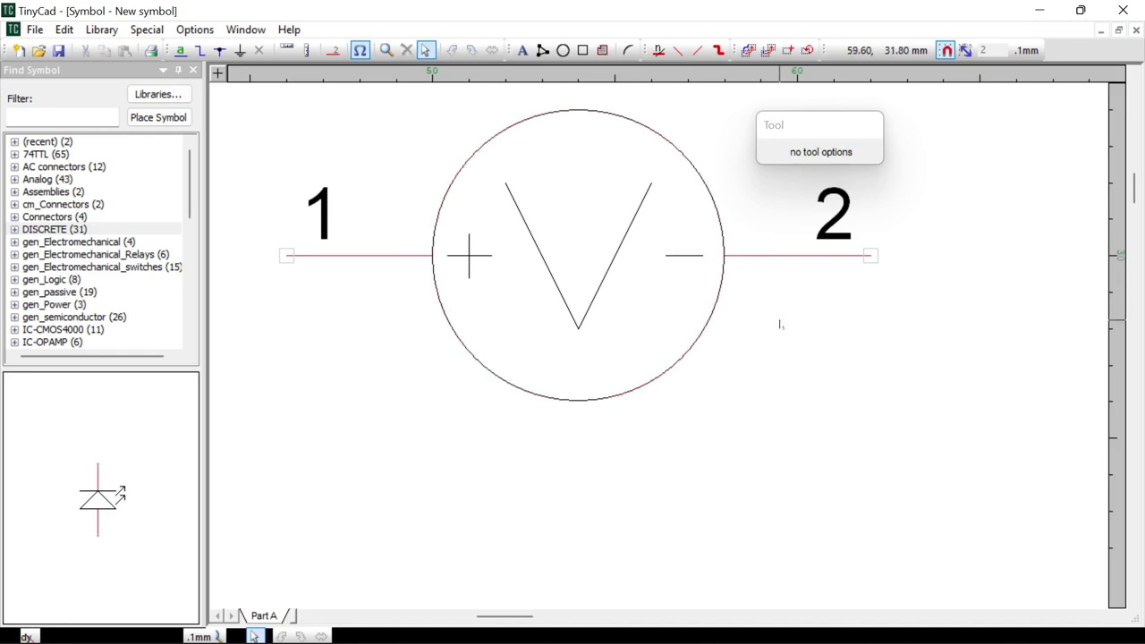
click(693, 170)
drag(693, 170, 693, 332)
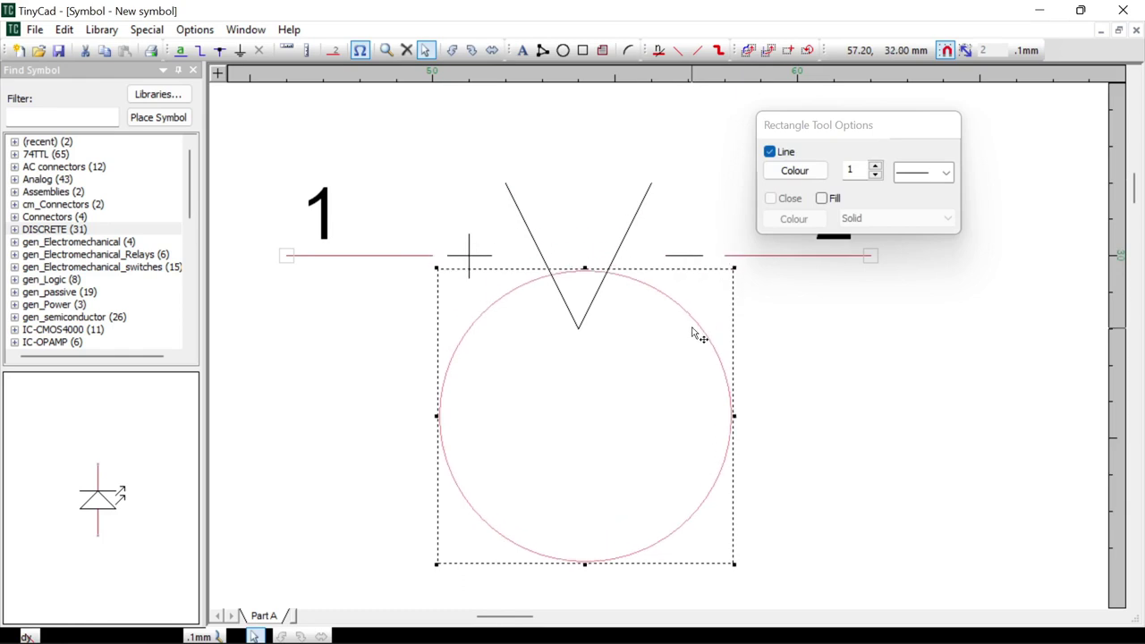
Shift the minus line about 0.2 mm toward the V shape, keeping it level with the pins
click(677, 256)
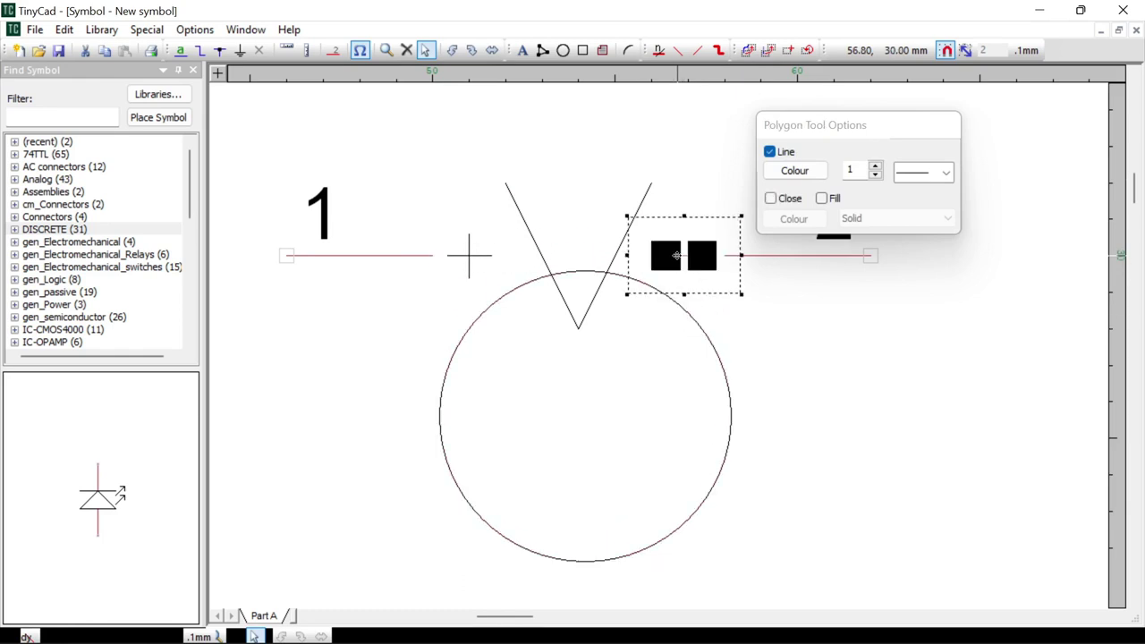
drag(677, 257, 666, 256)
drag(672, 256, 679, 255)
drag(720, 283, 712, 282)
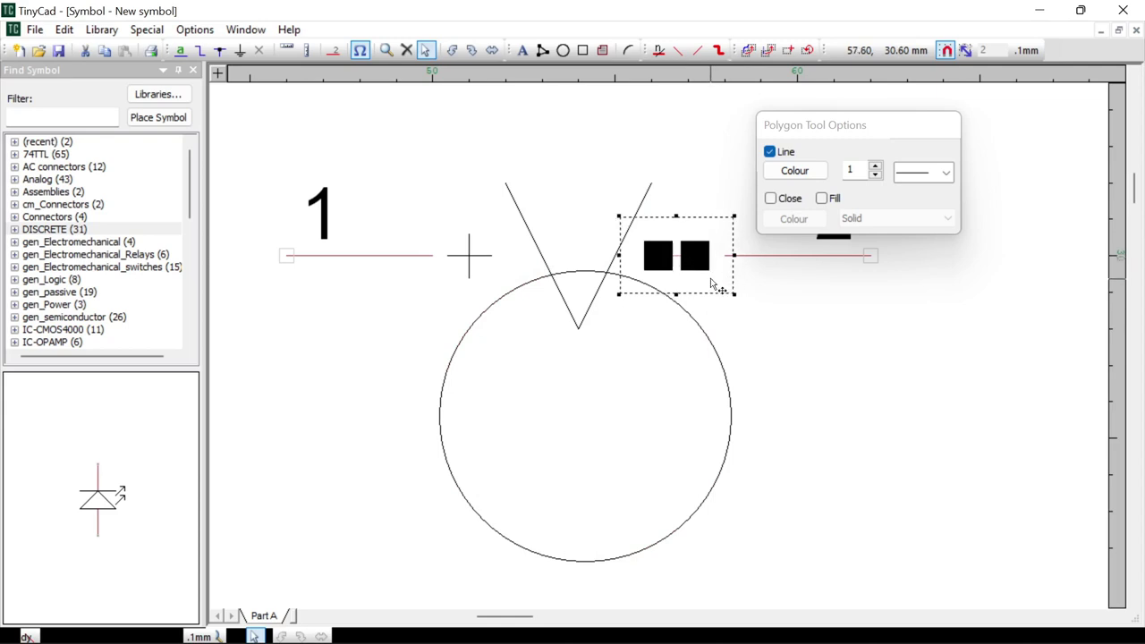
Shift both lines of the plus sign about 0.2 mm toward the V shape, keeping the horizontal one level with the pins
key(ctrl+z)
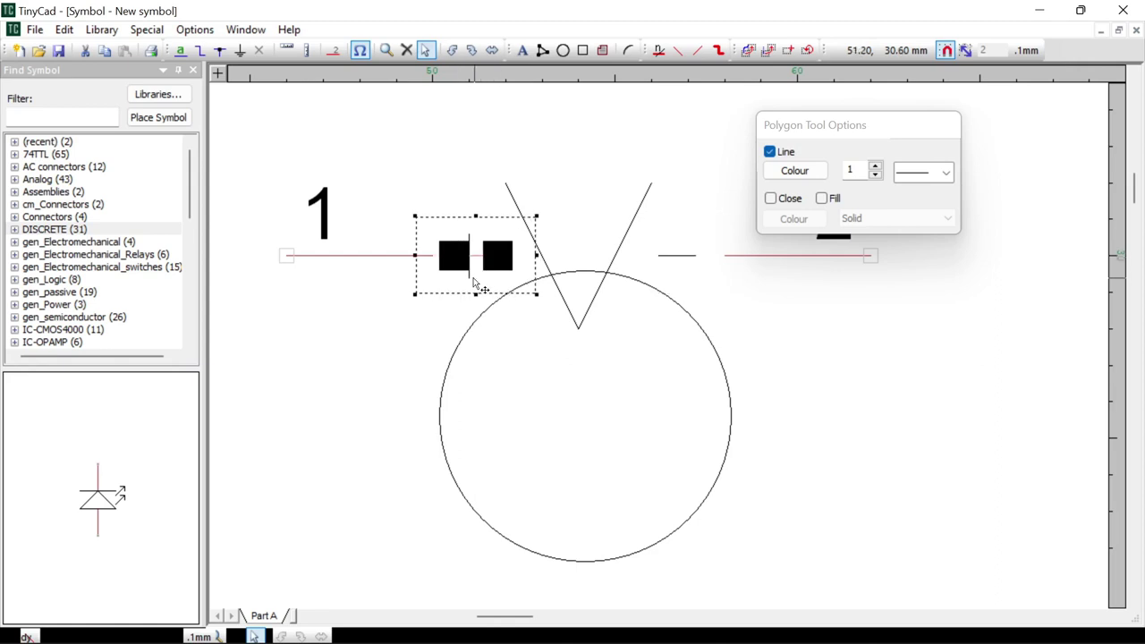
key(ctrl+z)
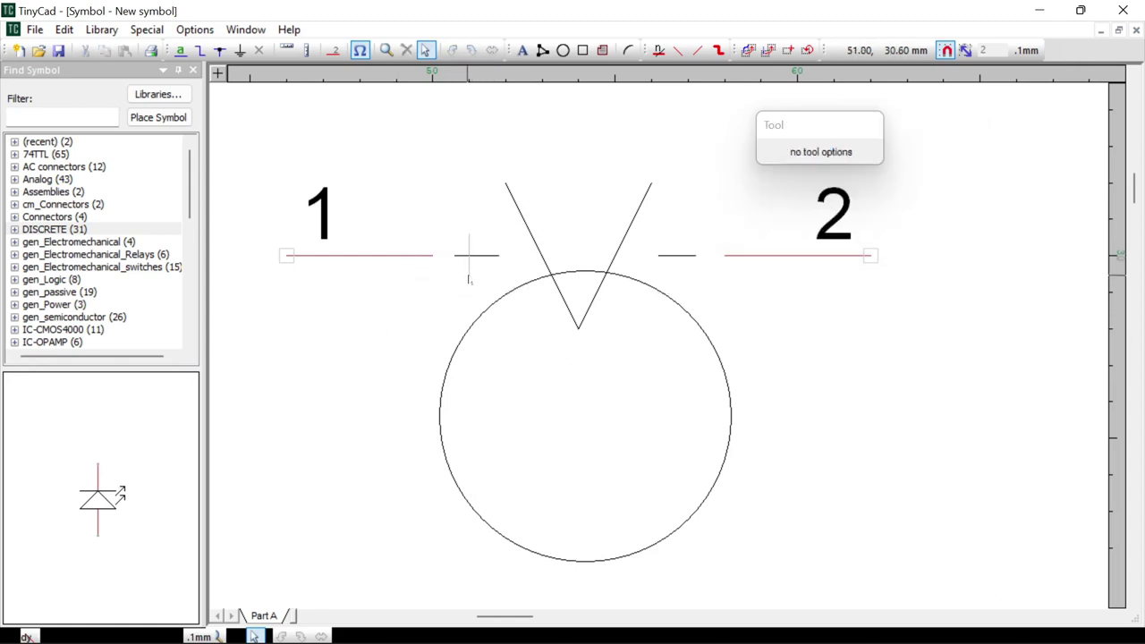
key(ctrl+y)
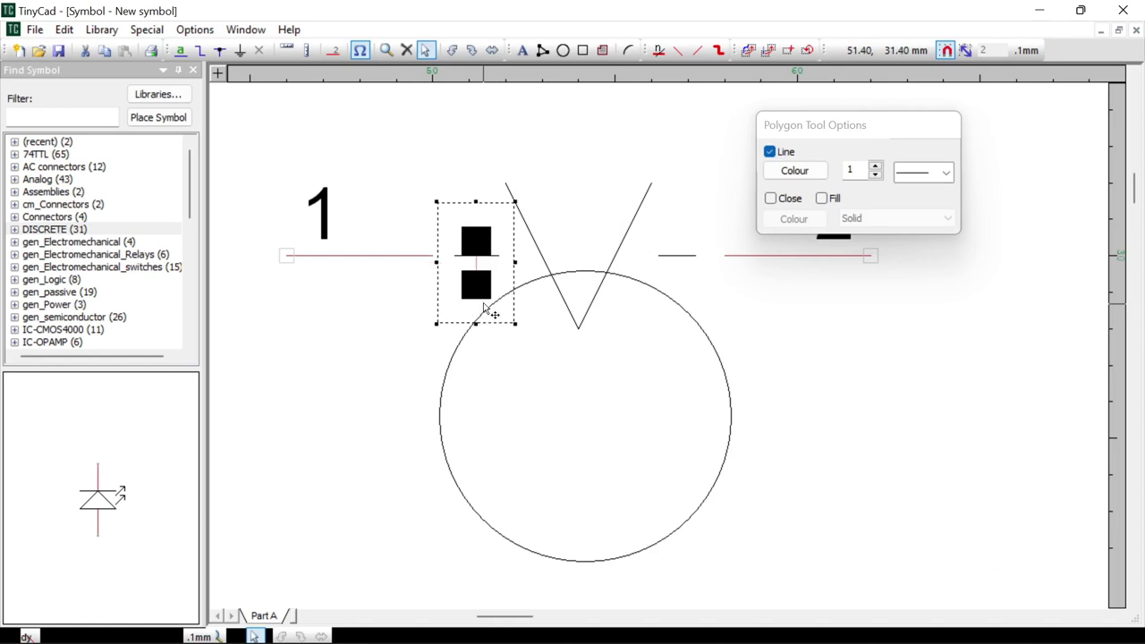
key(ctrl+z)
Move the circle about 4.4 mm back up so it encloses the V, plus and minus and meets both pins
click(670, 299)
drag(615, 366, 601, 217)
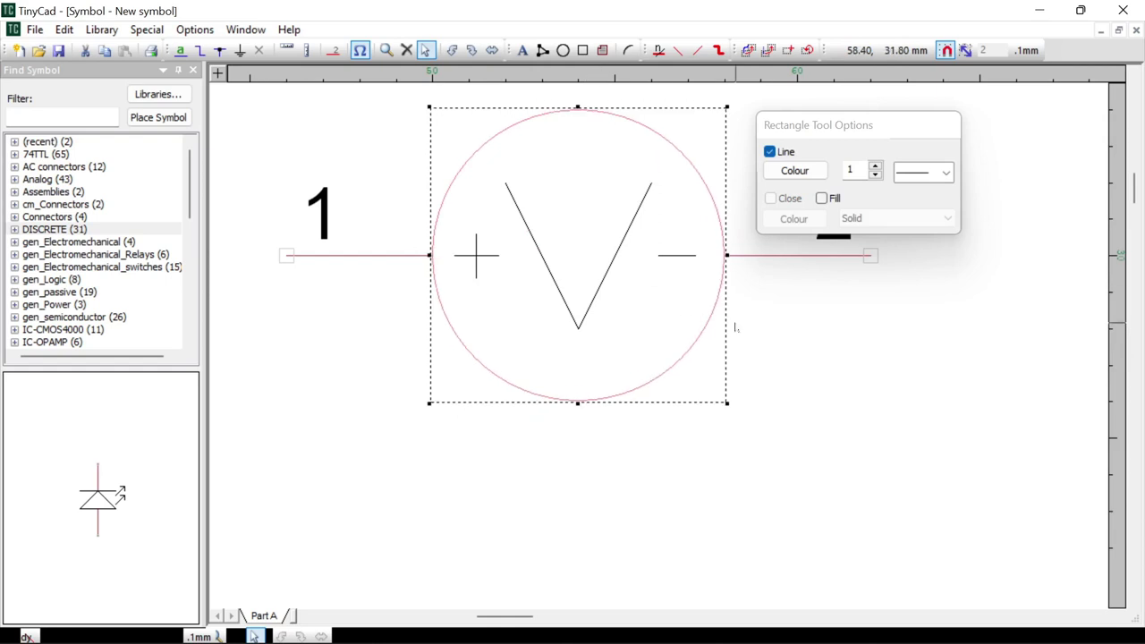
key(l)
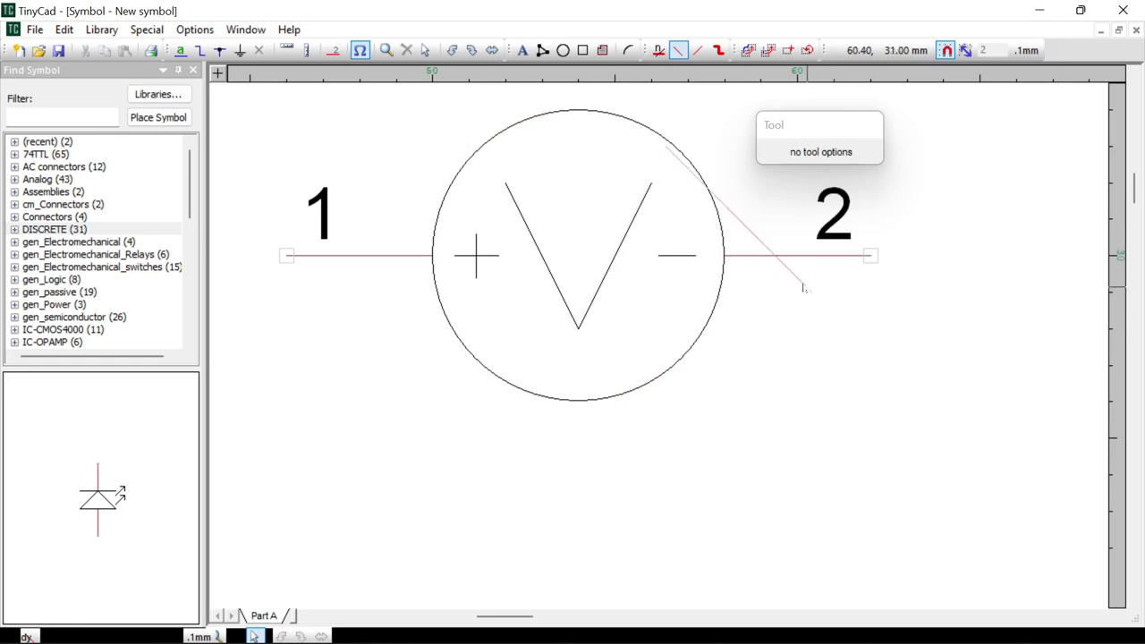
key(Escape)
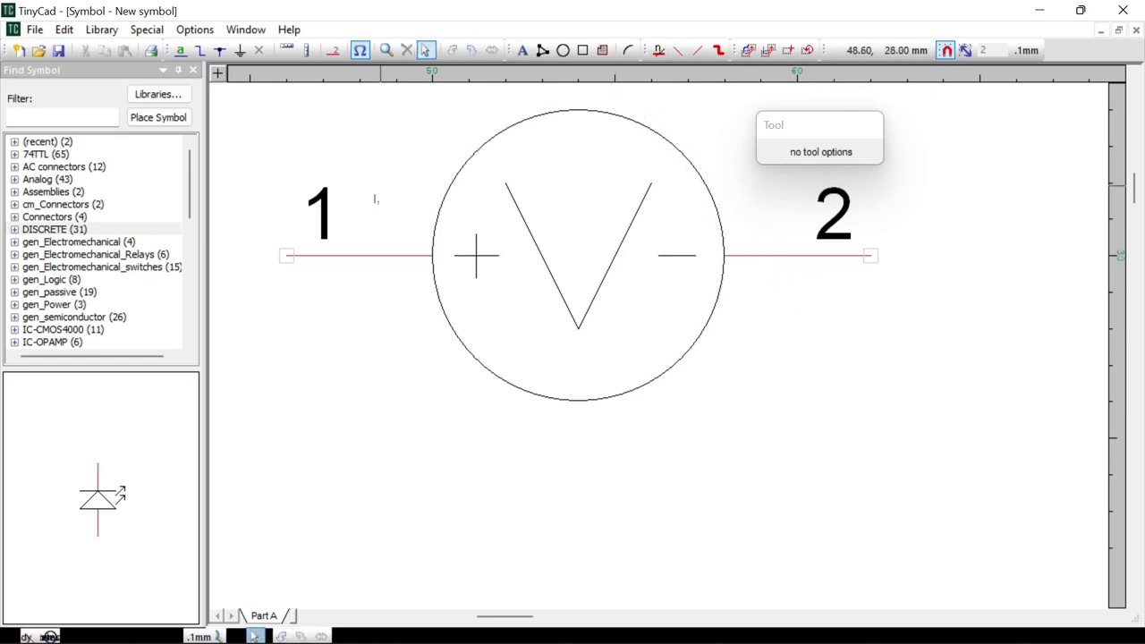
Hide the pin numbers of pin 1 and pin 2
click(325, 257)
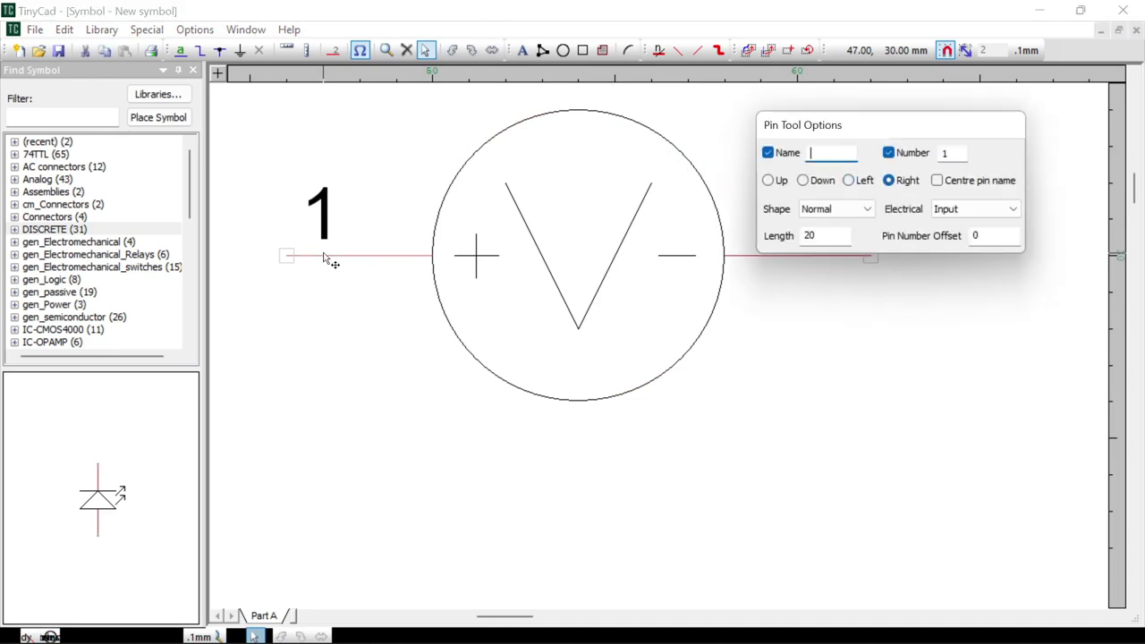
click(887, 179)
click(888, 153)
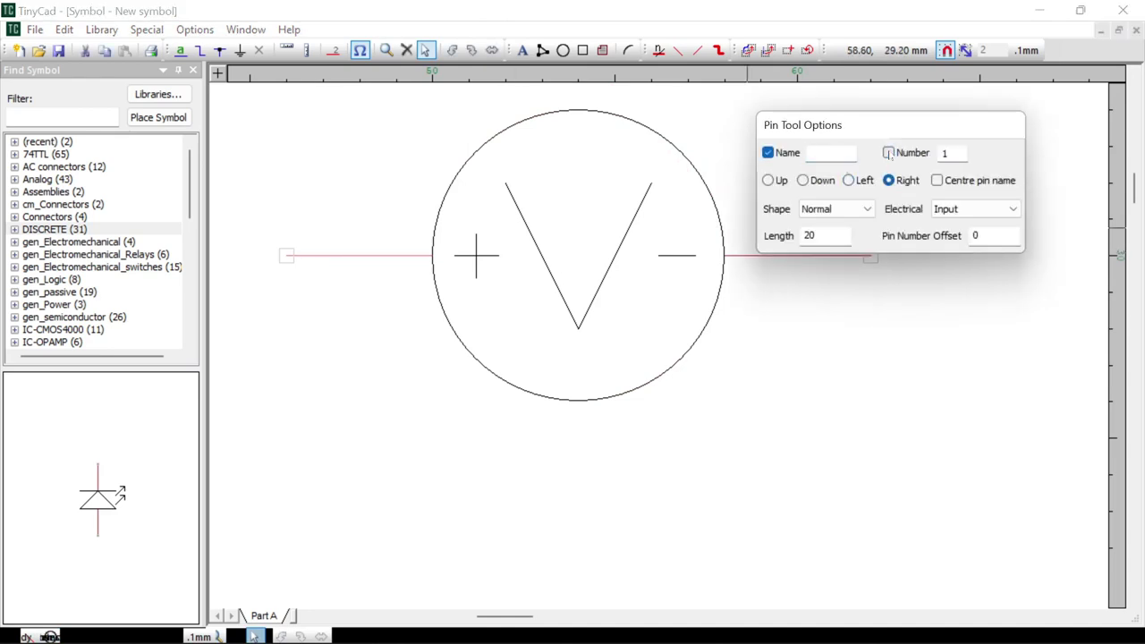
drag(867, 125, 944, 95)
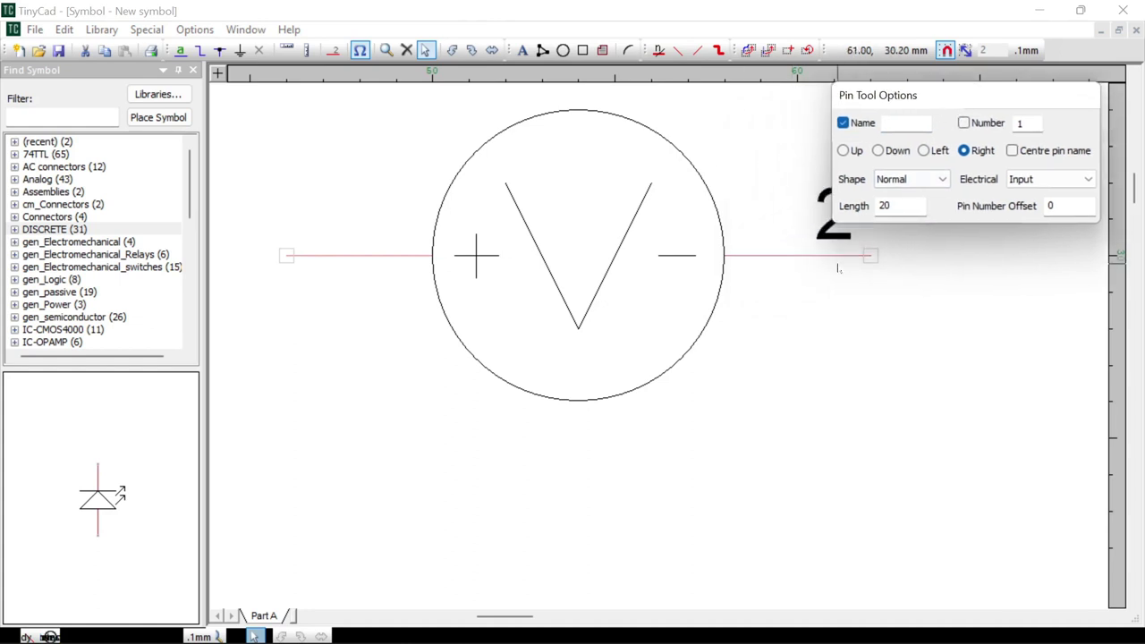
click(838, 265)
click(963, 123)
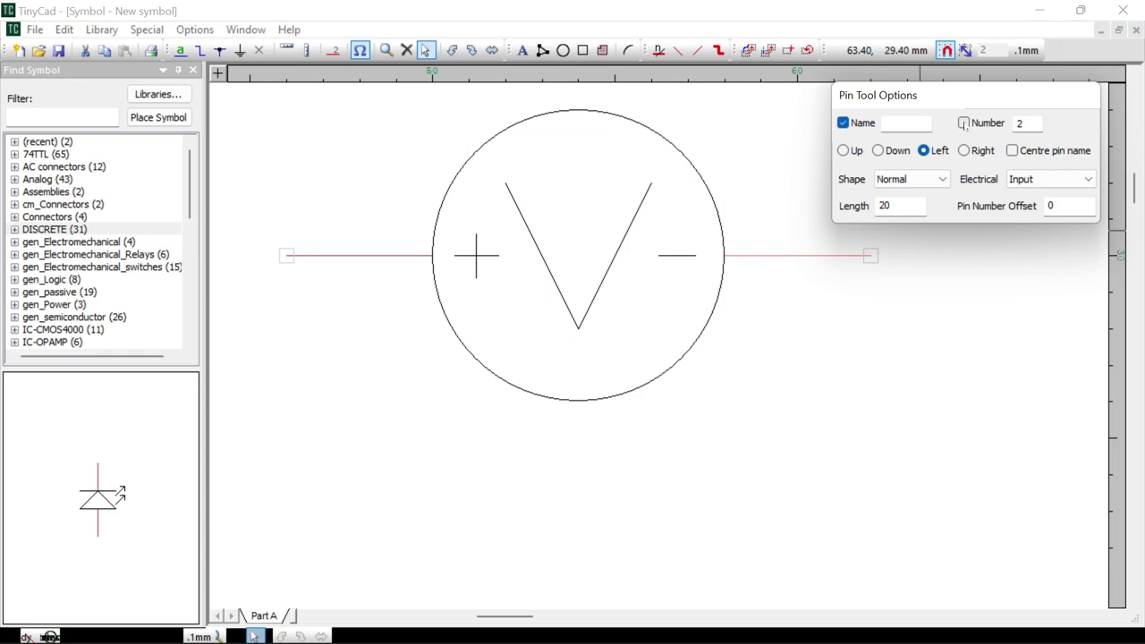
drag(975, 95, 981, 110)
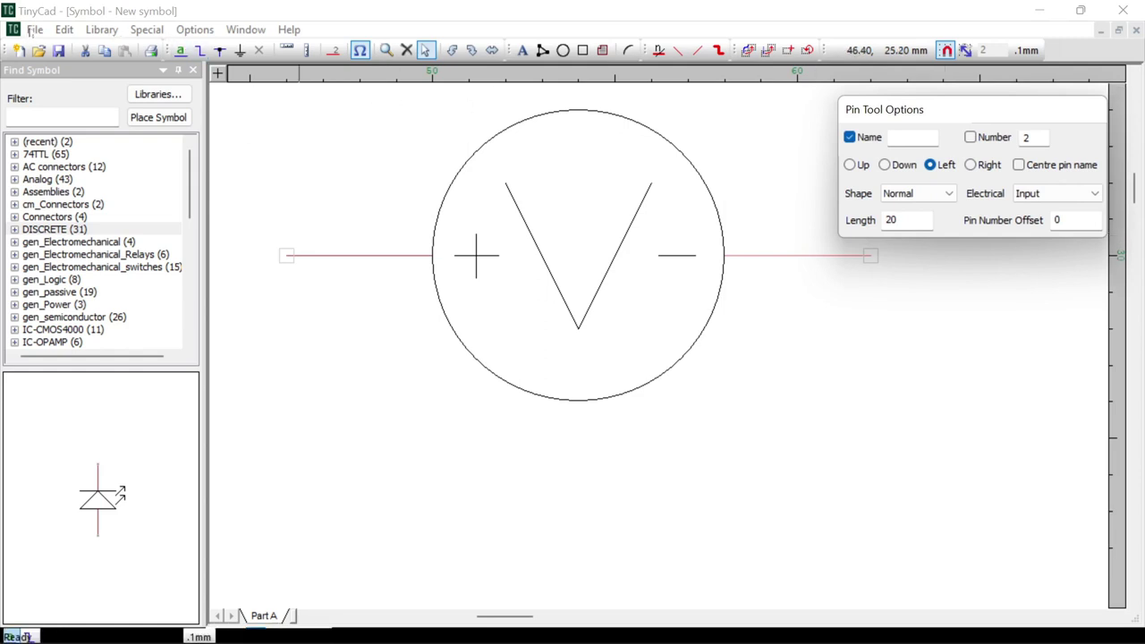
Start saving the symbol to the library and set its Name parameter to Voltmeter
click(32, 30)
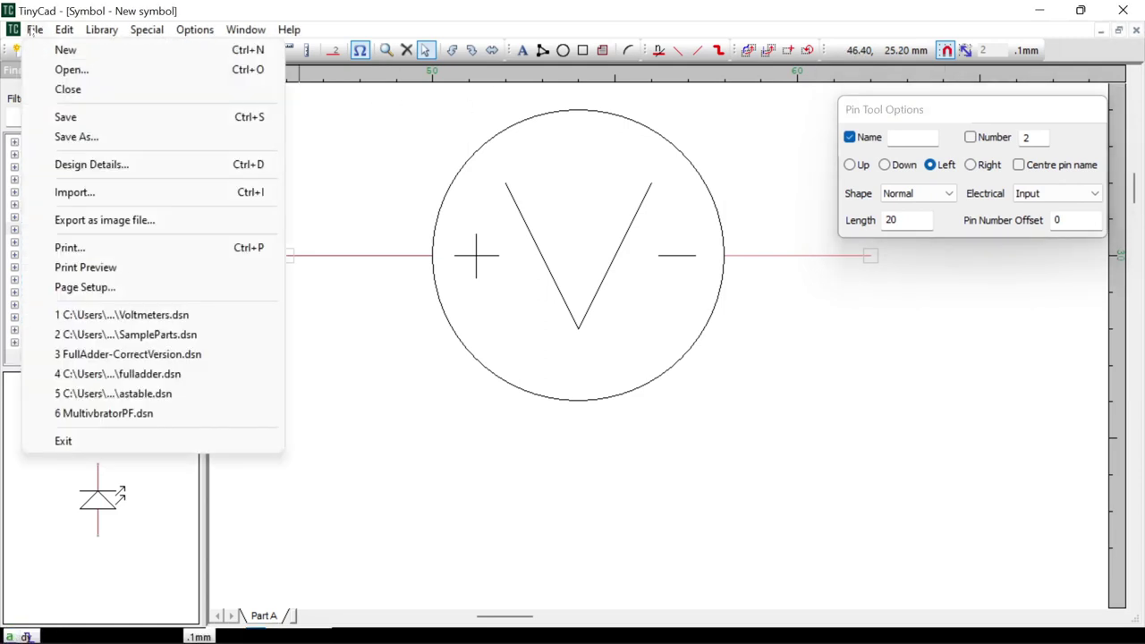
click(60, 119)
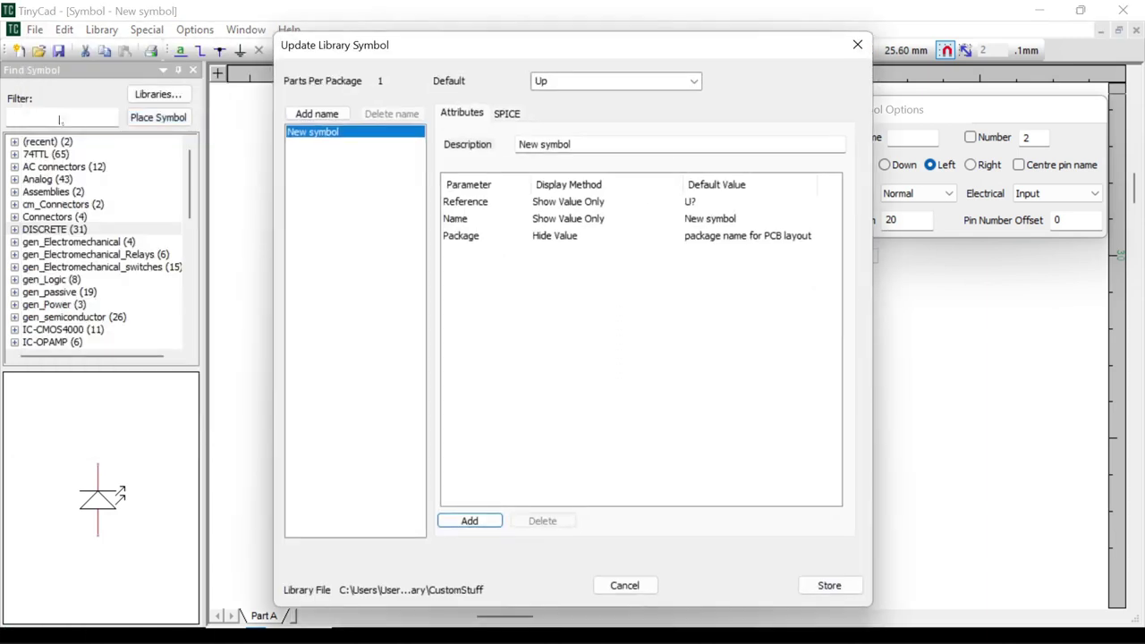
drag(475, 51, 493, 38)
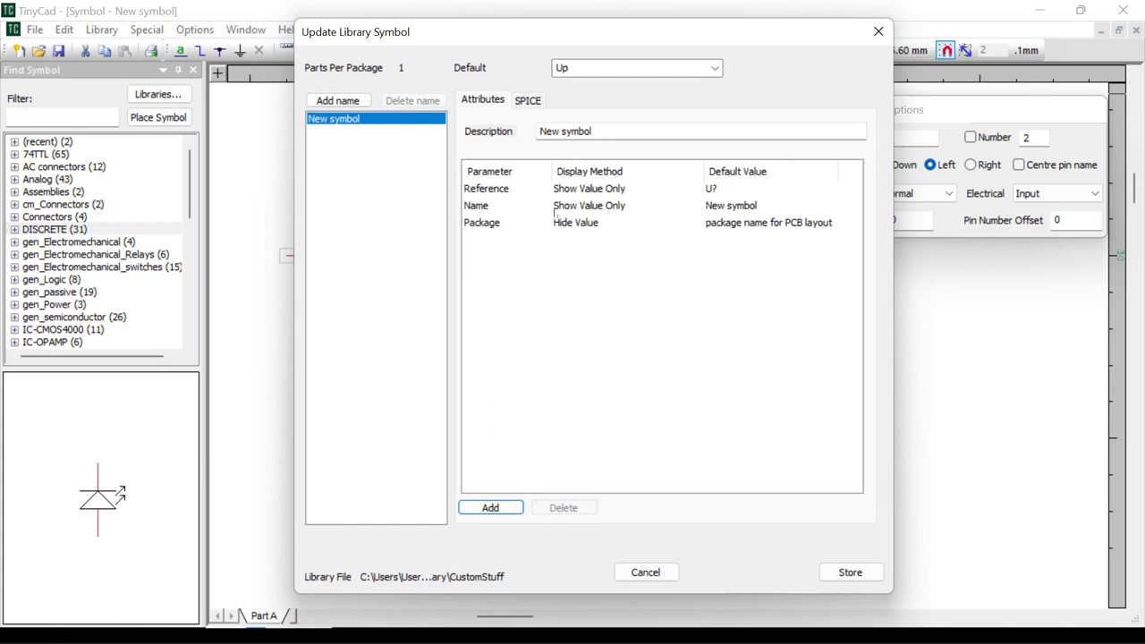
click(725, 207)
key(Delete)
key(Delete)
key(Delete)
key(Delete)
key(Delete)
key(Delete)
key(Delete)
key(Delete)
key(Delete)
key(Delete)
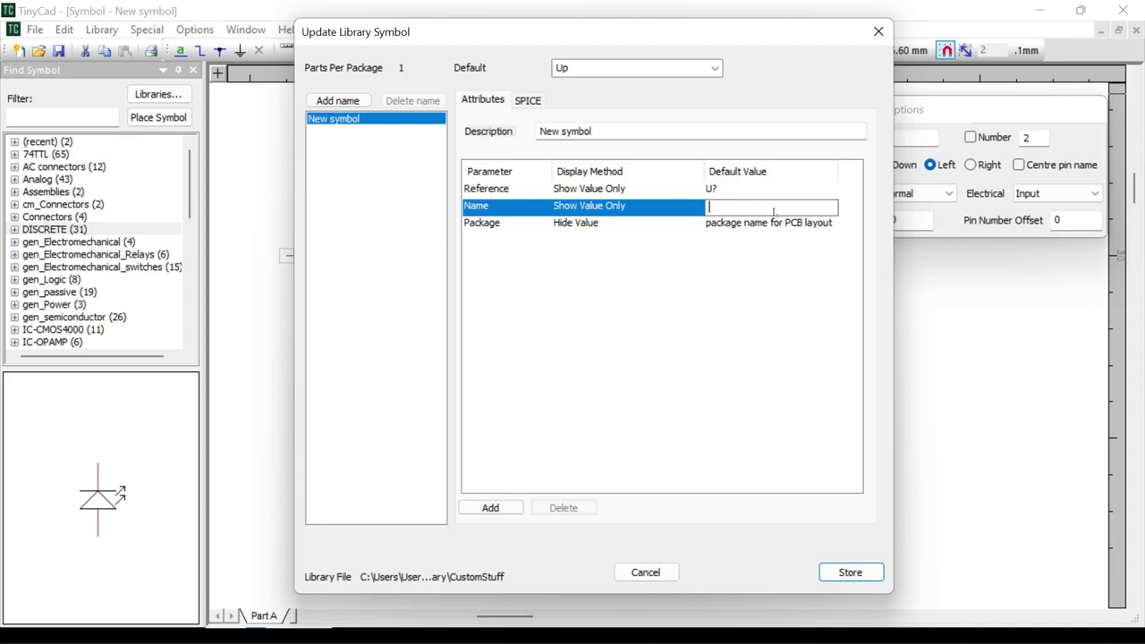
text(Voltmeter)
key(Tab)
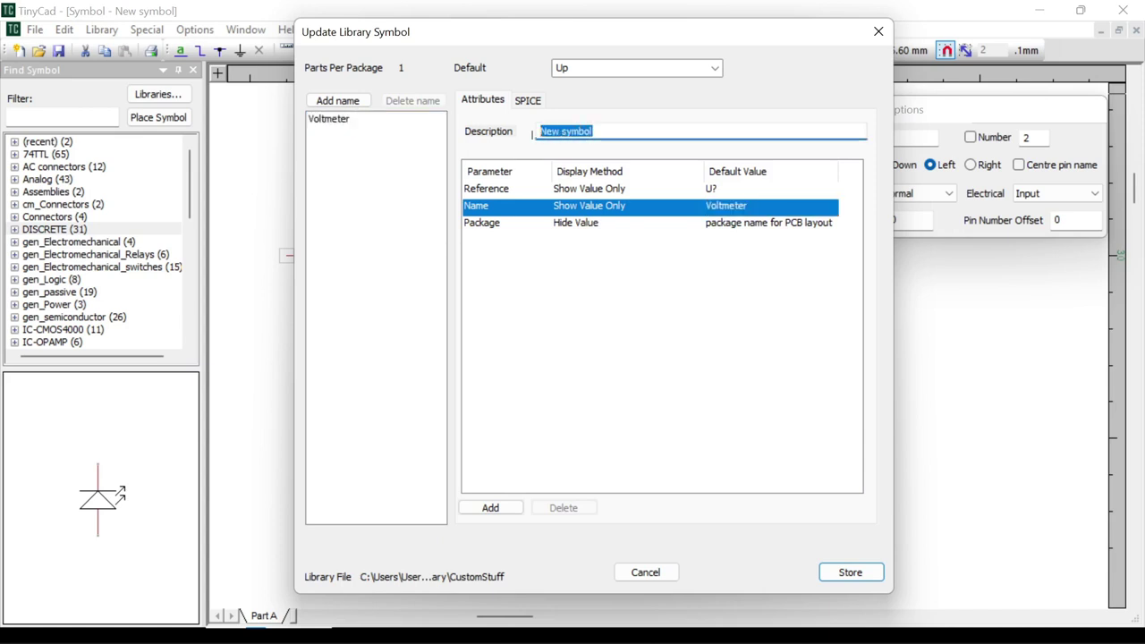
Set the symbol description to "Simple Voltmeter" and store the symbol in the CustomStuff library
text(Simple Vo)
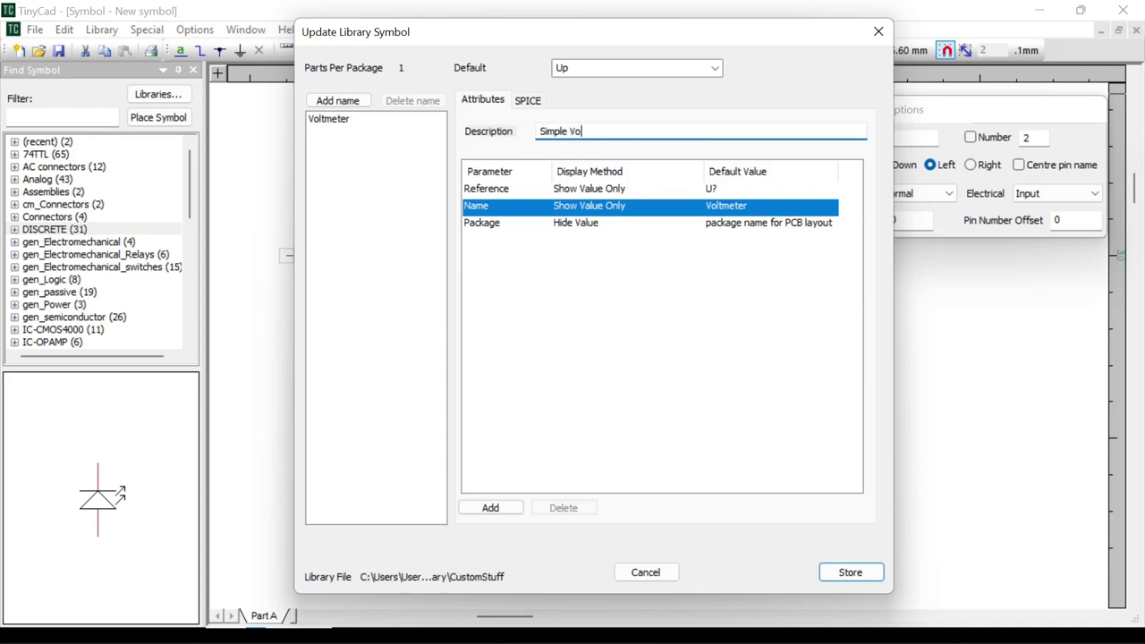
text(ltmeter)
click(851, 573)
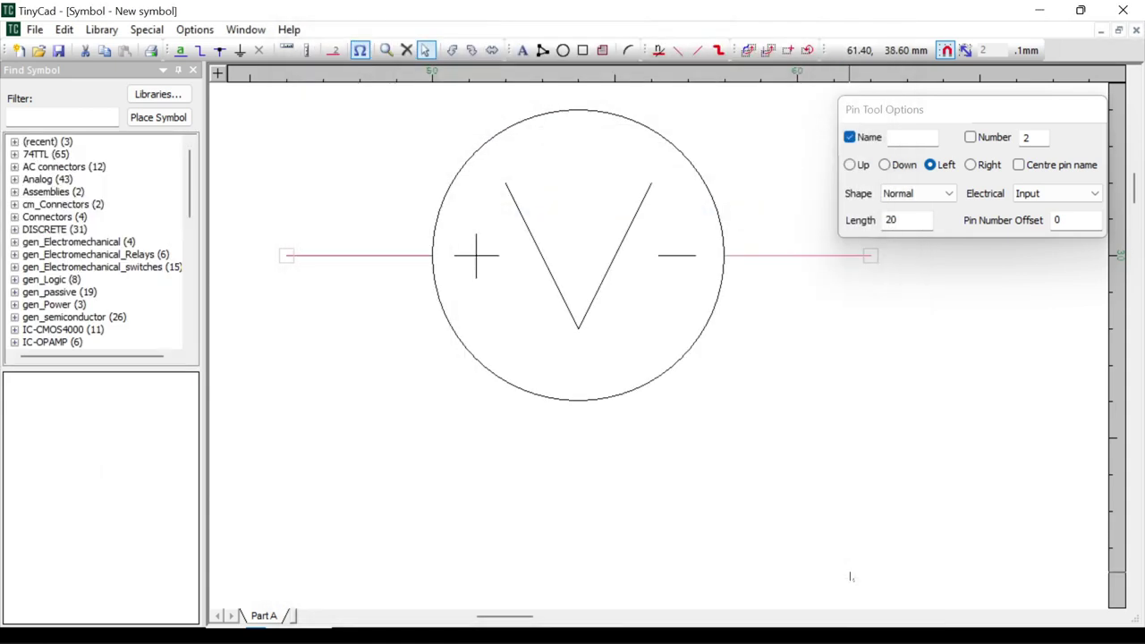
key(l)
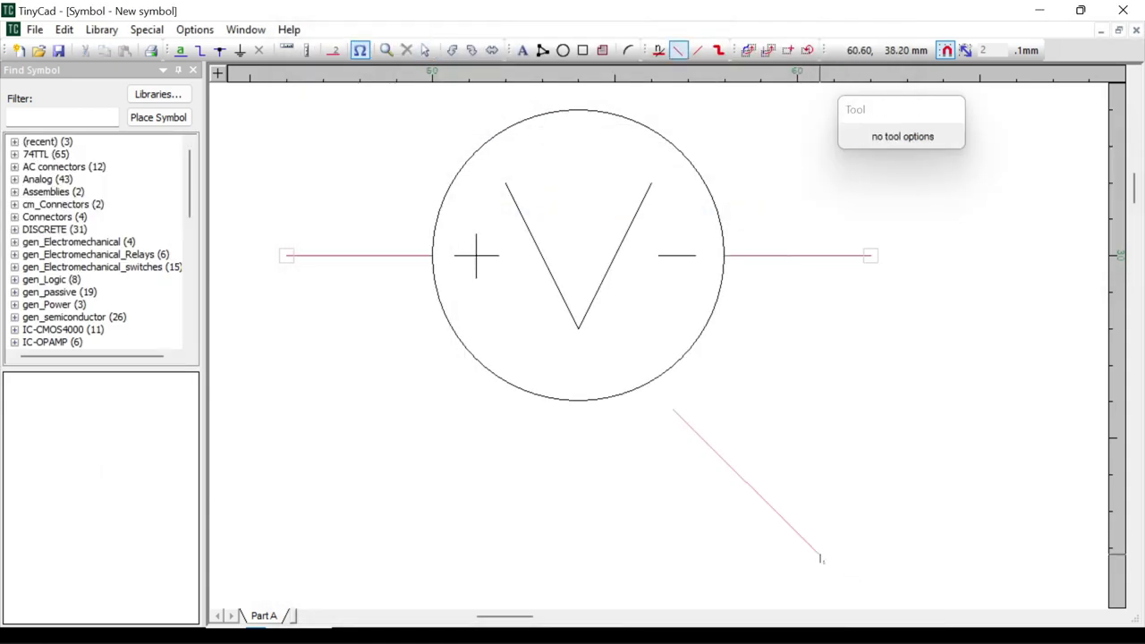
Close the symbol drawing and the CustomStuff library window
click(1136, 30)
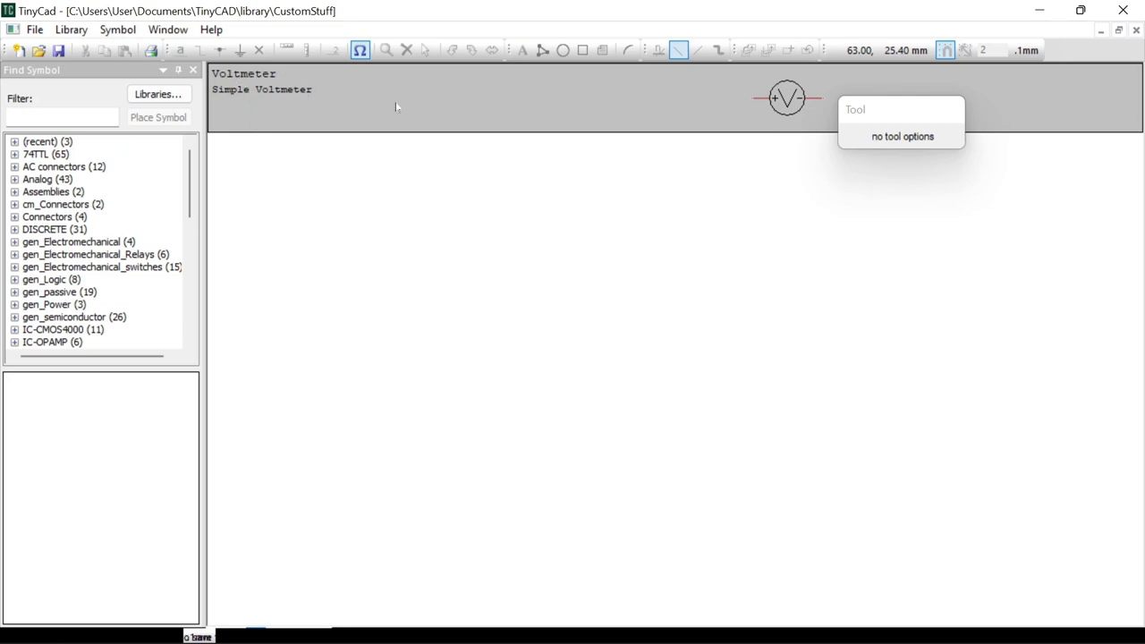
drag(913, 114, 1045, 205)
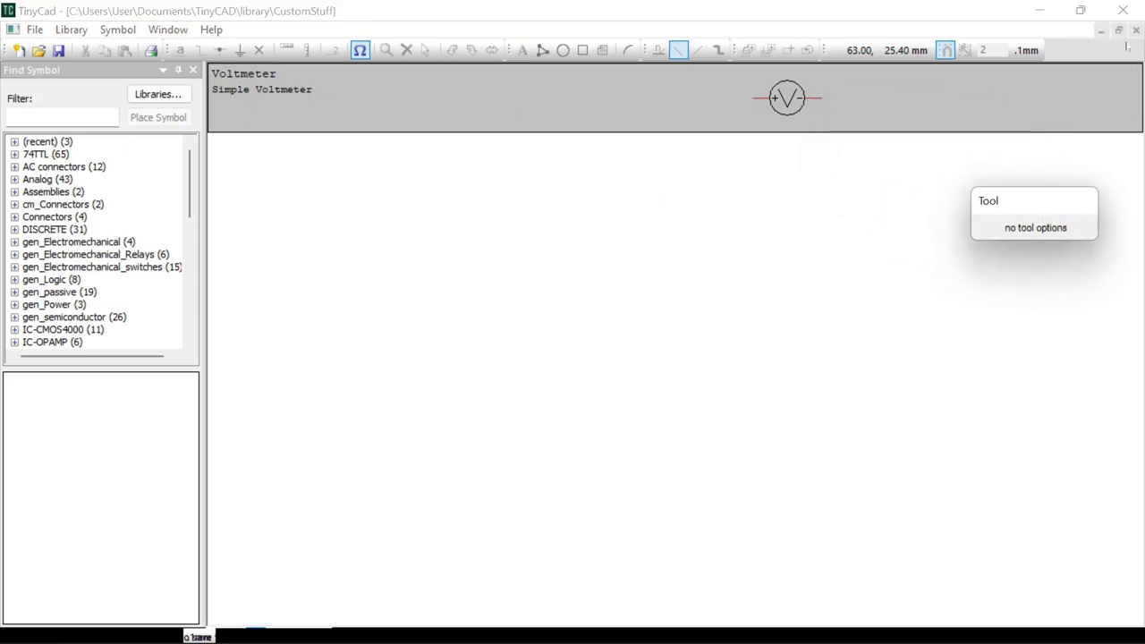
click(1136, 30)
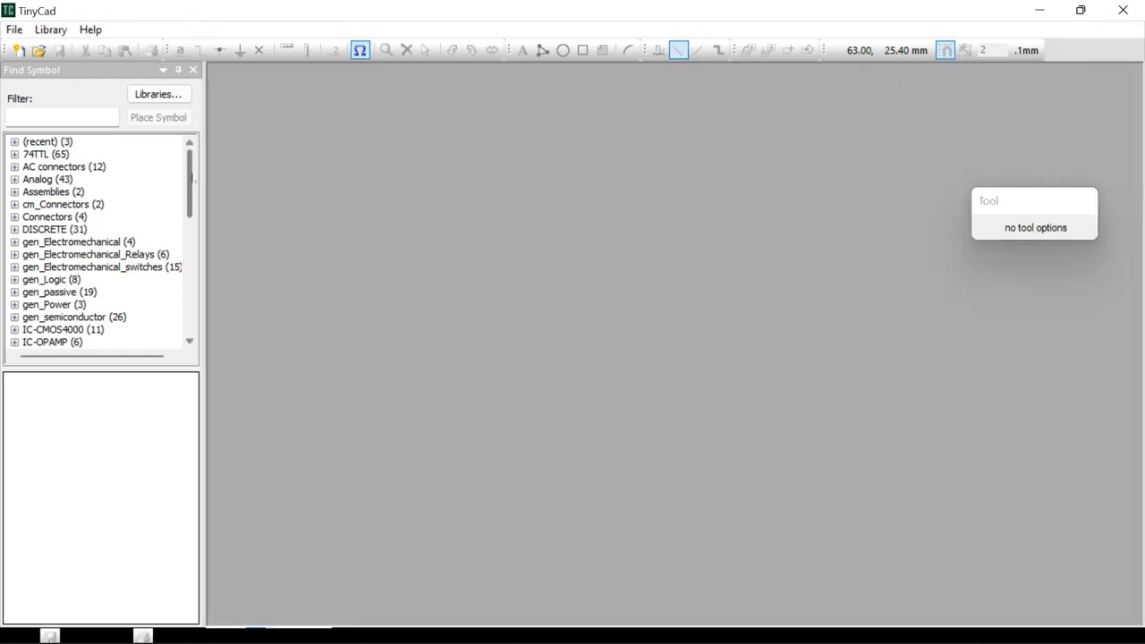
Find the CustomStuff library in the symbol list, expand it and select the Voltmeter symbol
drag(190, 167, 172, 318)
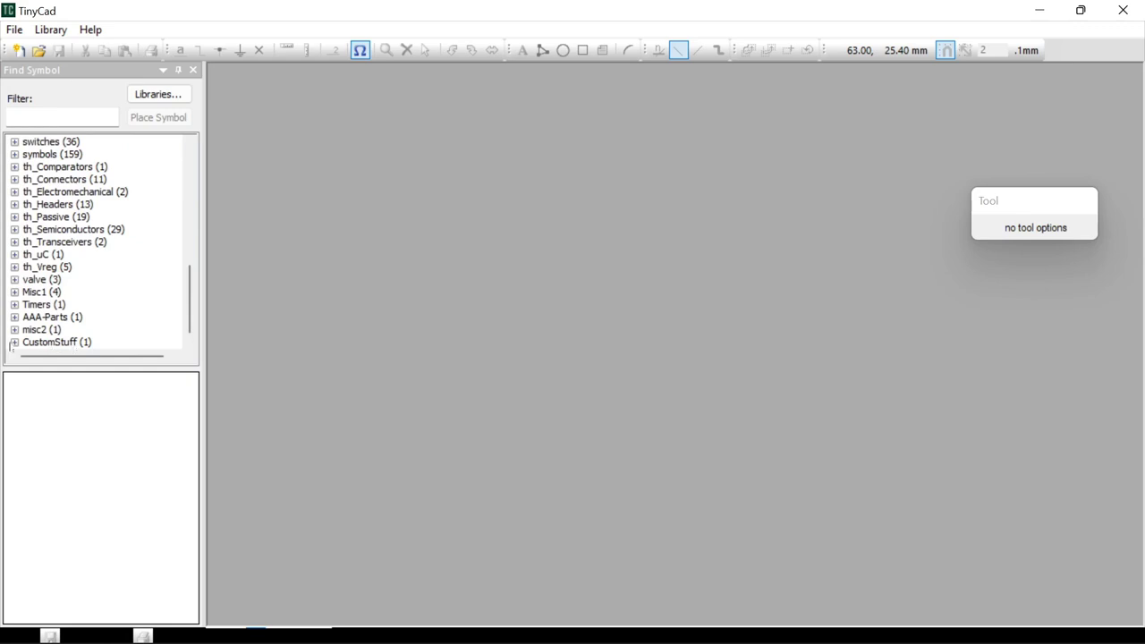
click(15, 343)
click(70, 342)
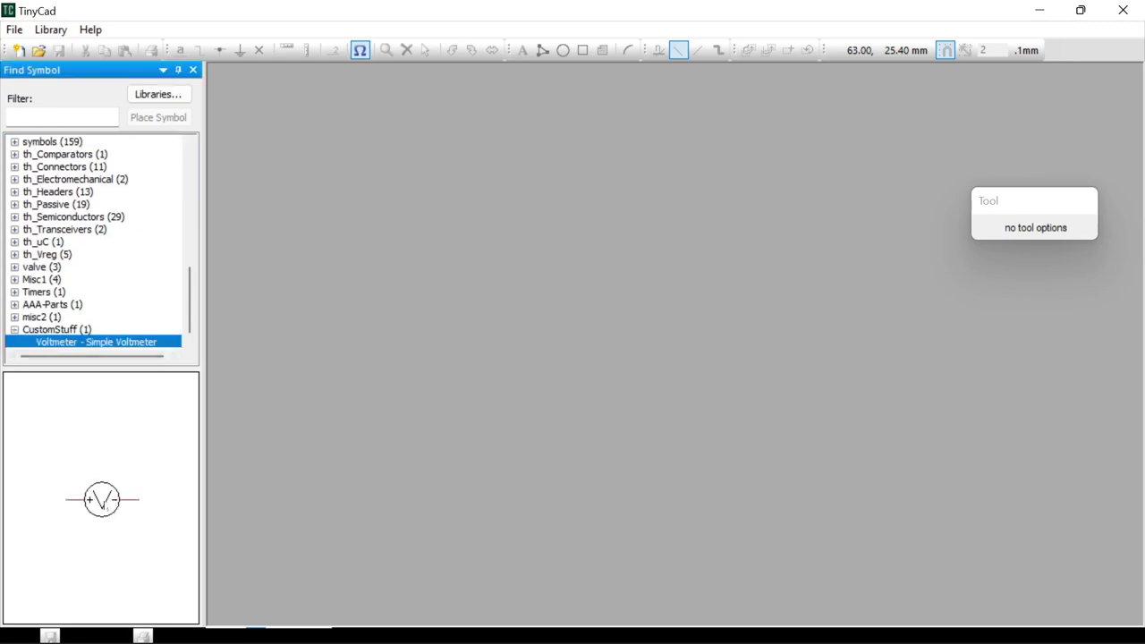
Create a new design and place one Voltmeter symbol near the upper middle of the sheet
click(18, 33)
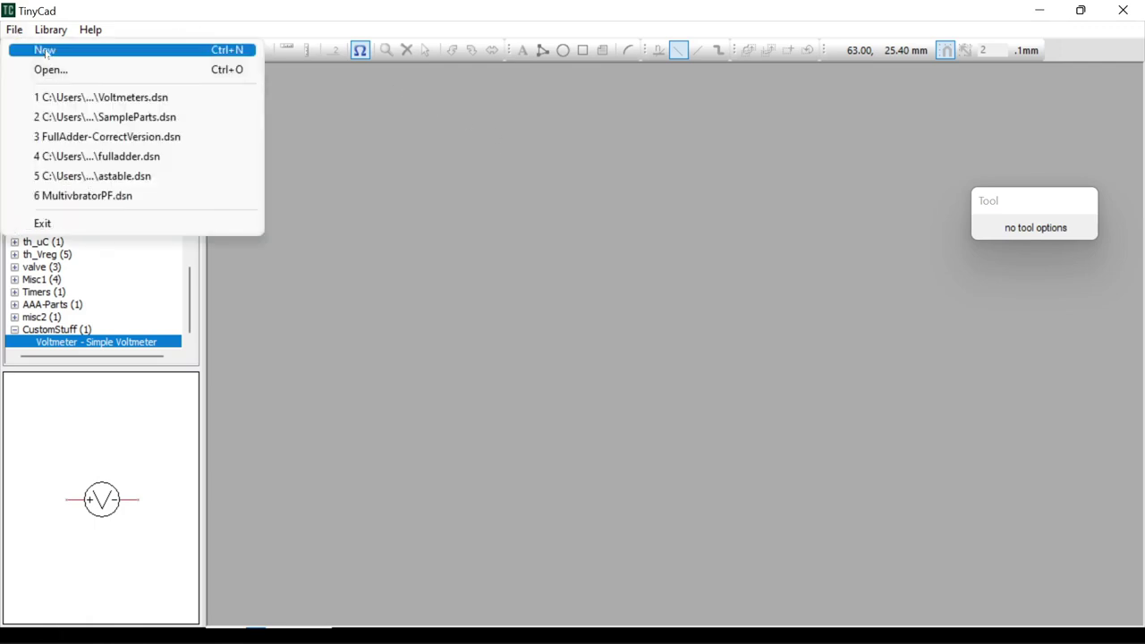
click(45, 51)
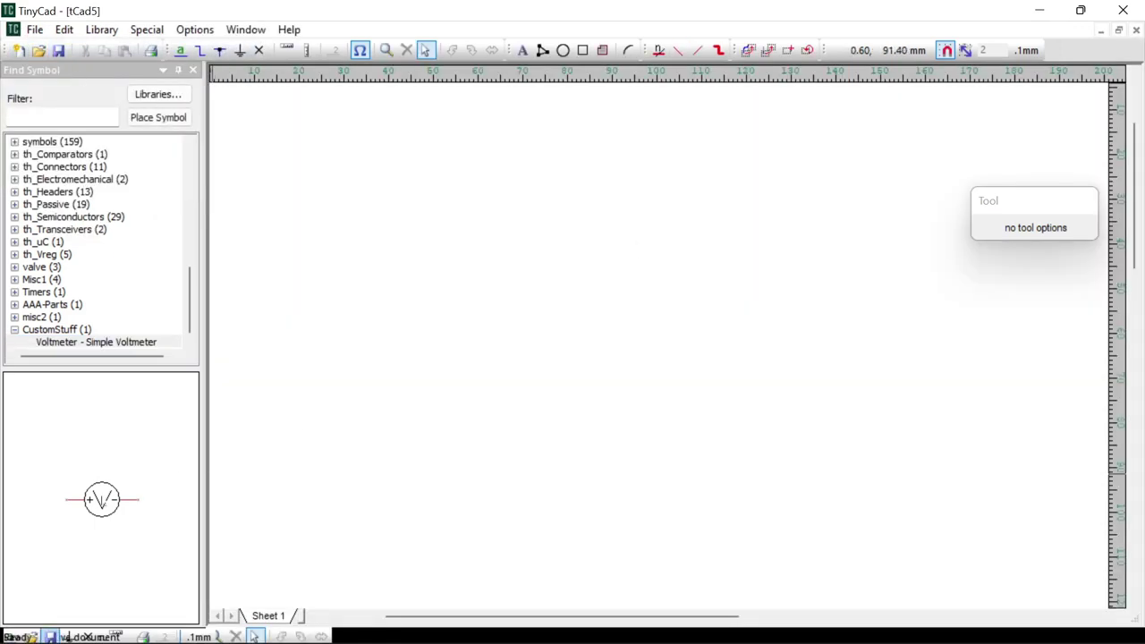
click(101, 499)
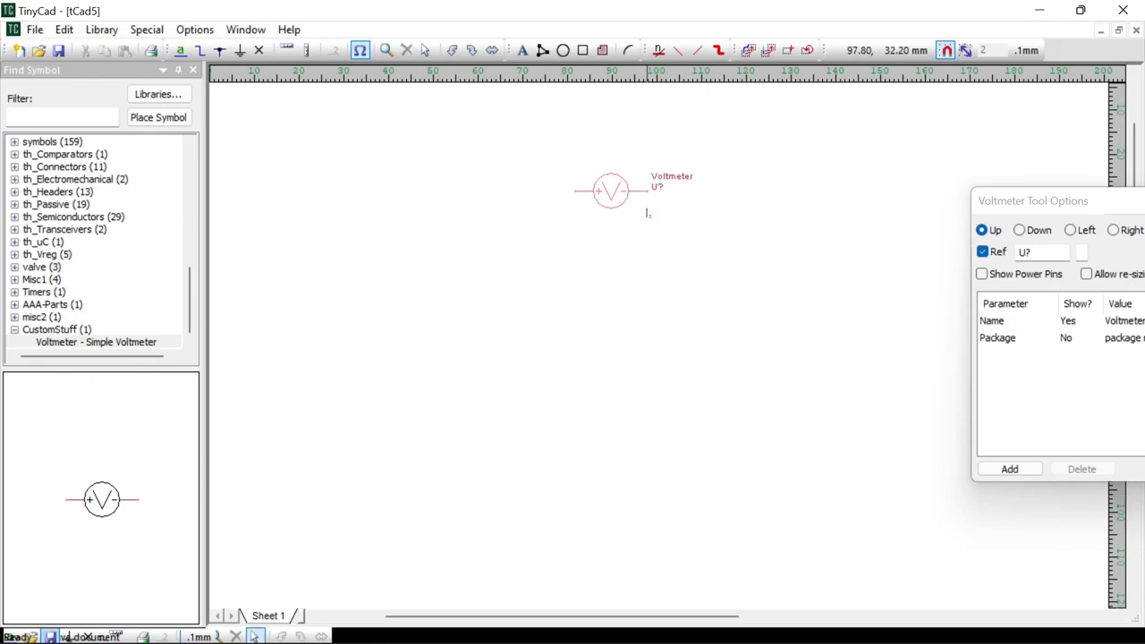
click(647, 213)
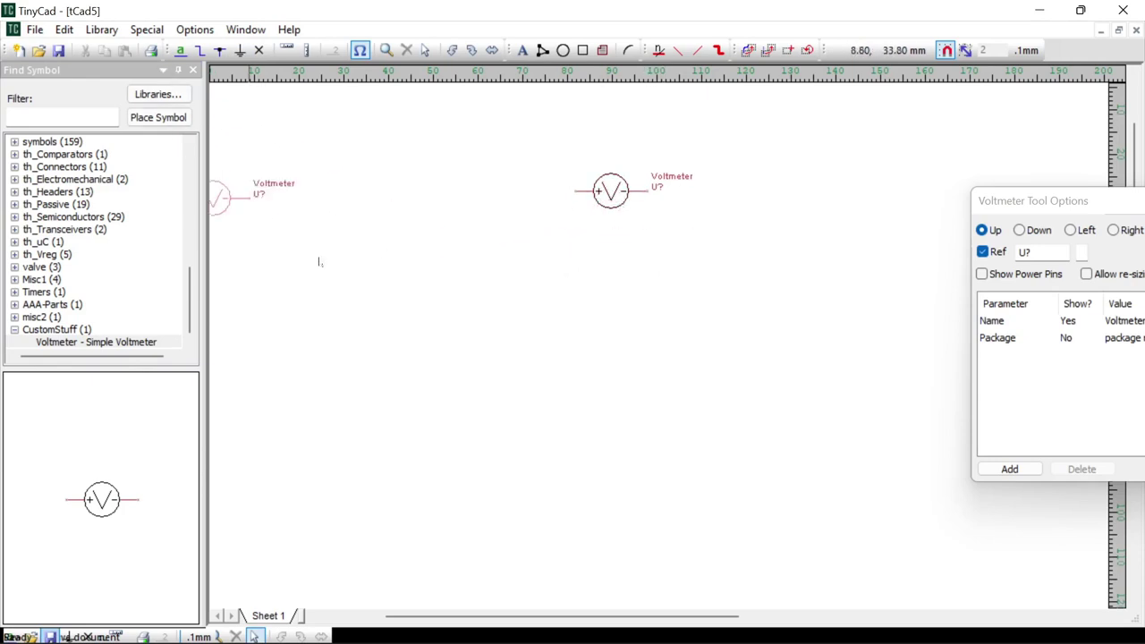
key(Escape)
key(w)
click(635, 206)
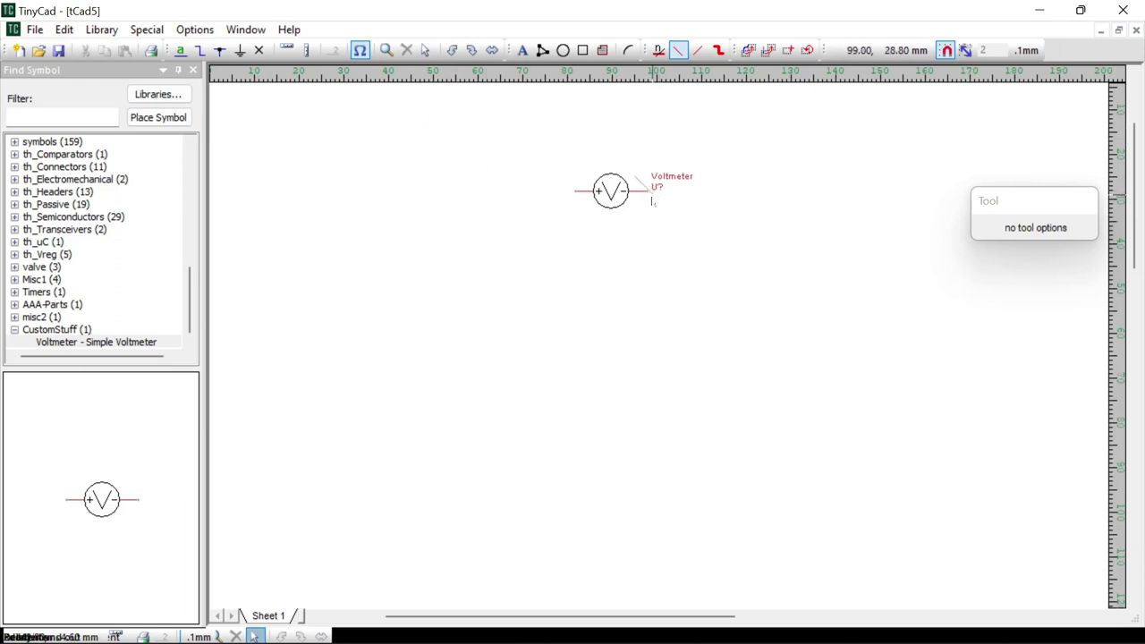
scroll(652, 212, up, 2)
key(Escape)
key(Escape)
Move the Voltmeter label above the symbol and the U? label below it, and hide the reference
click(694, 142)
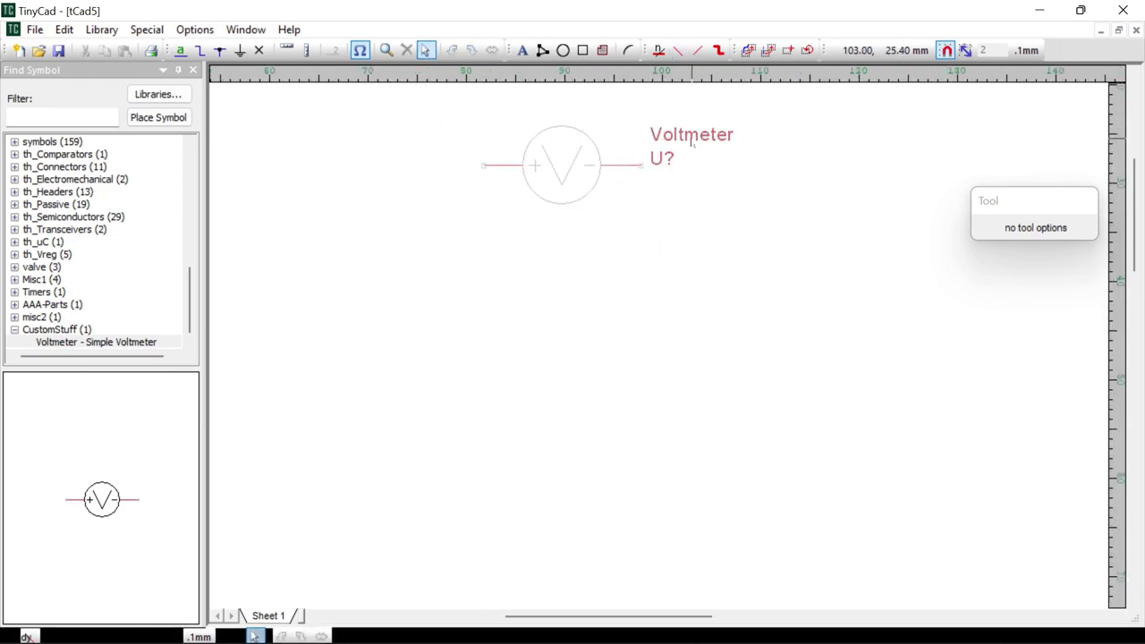
drag(690, 139, 567, 112)
drag(664, 163, 563, 229)
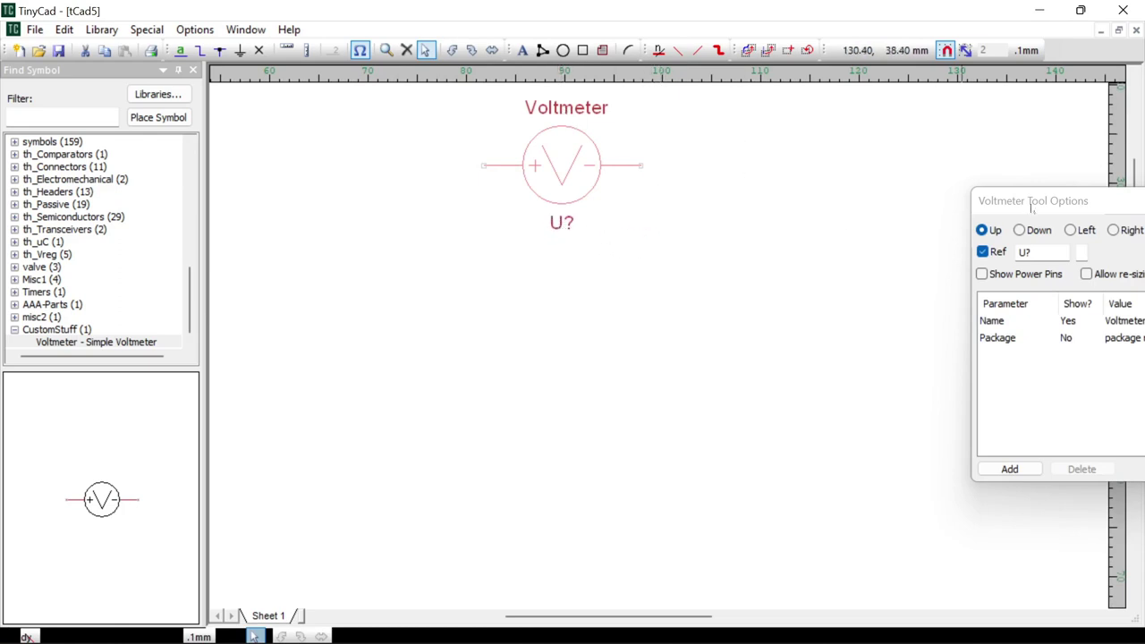
click(809, 223)
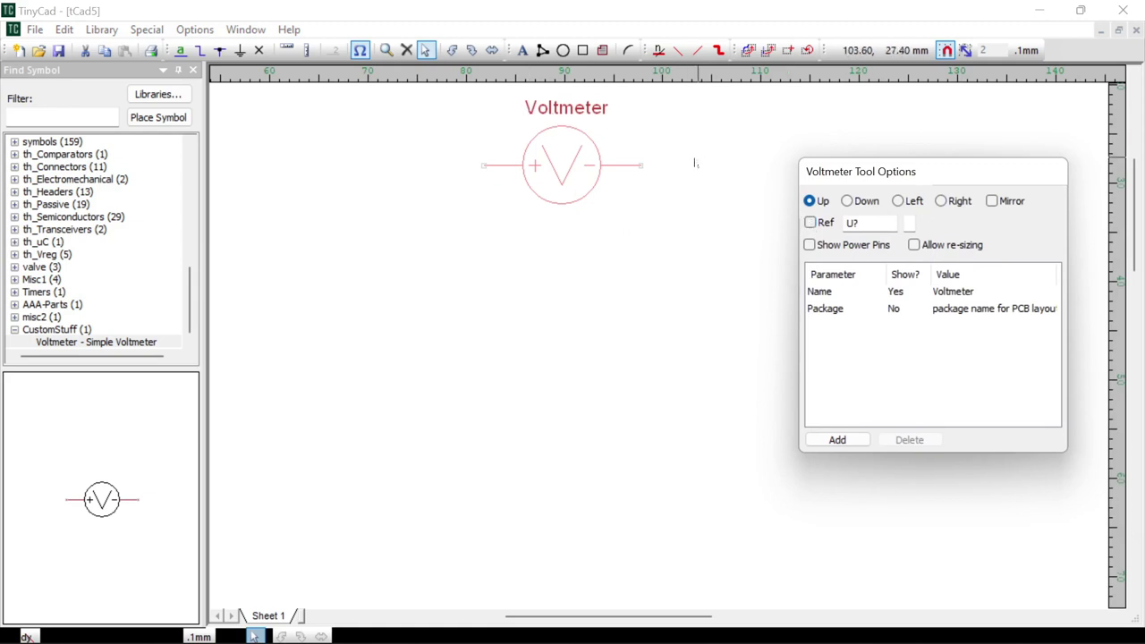
Turn the placed voltmeter through the Down and Left orientations and set it to Right
scroll(663, 199, down, 2)
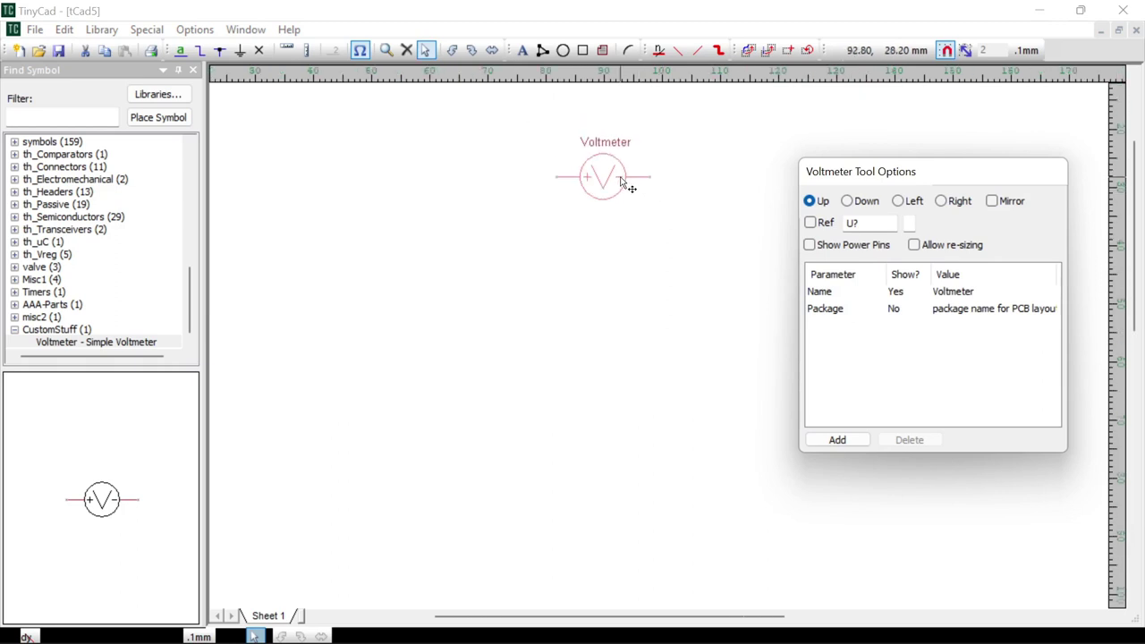
click(630, 181)
click(847, 201)
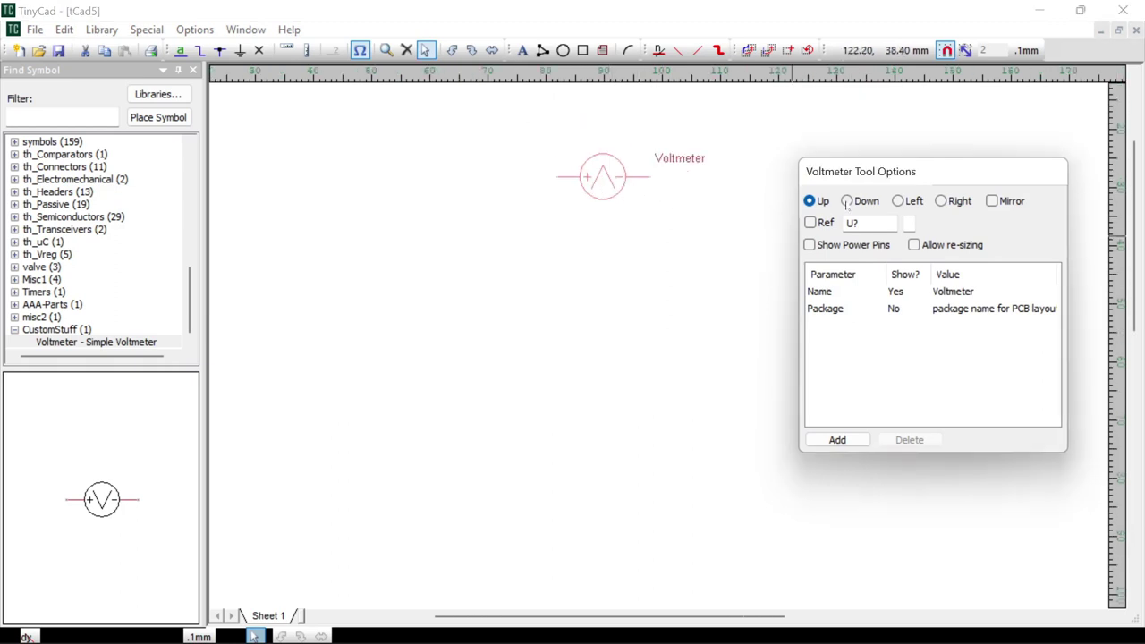
click(898, 201)
click(941, 201)
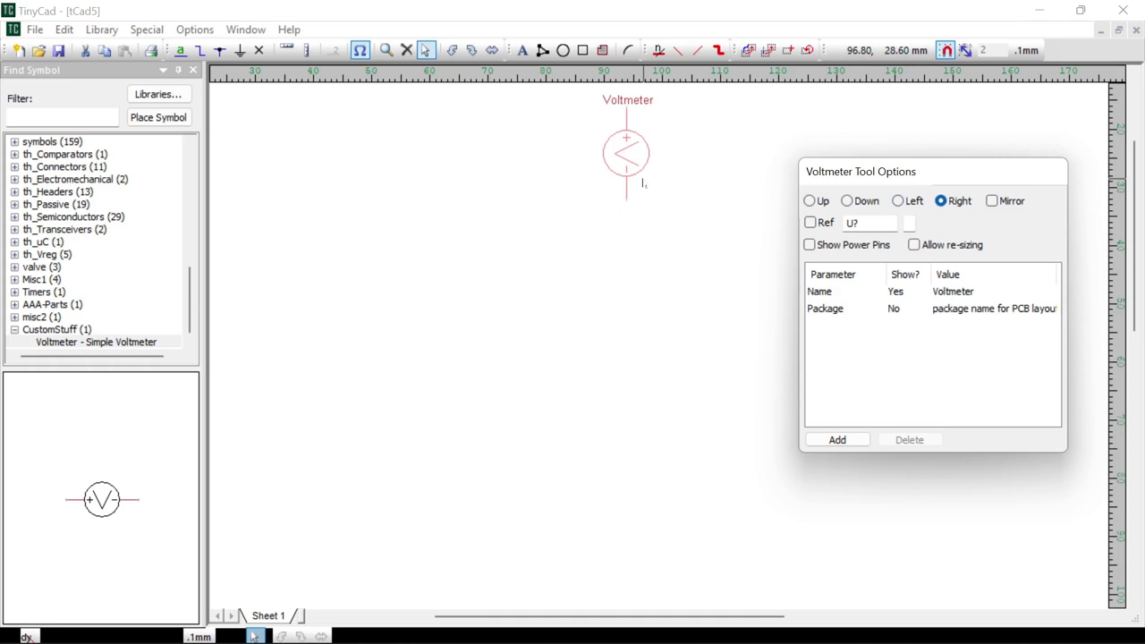
Move the Voltmeter label from above the symbol to the right side of its circle
click(647, 104)
drag(643, 104, 703, 161)
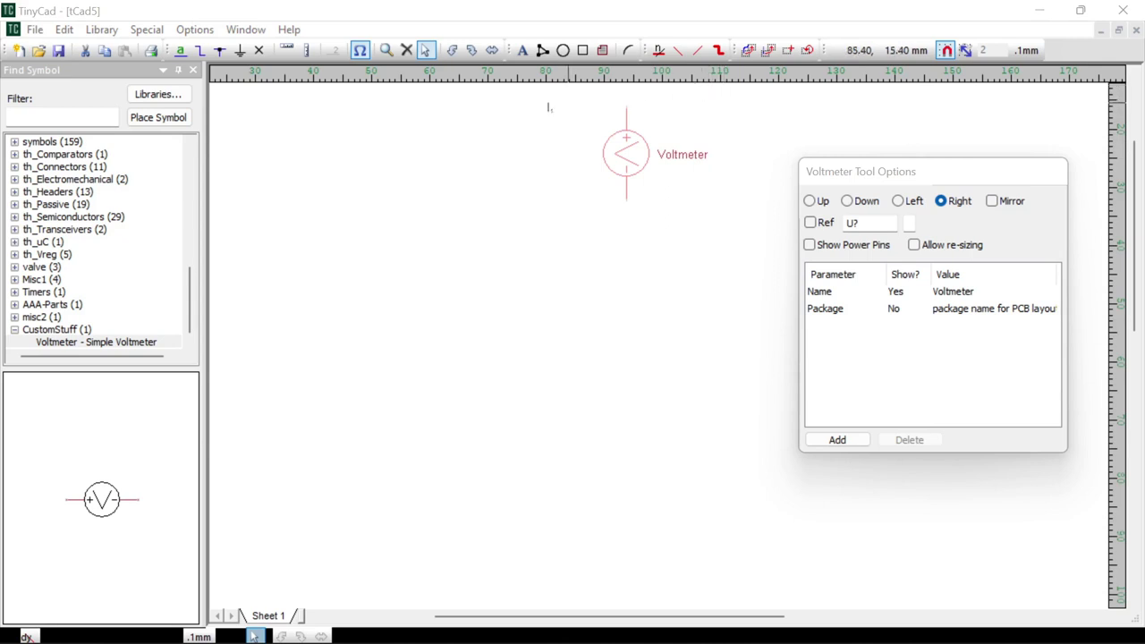
click(220, 50)
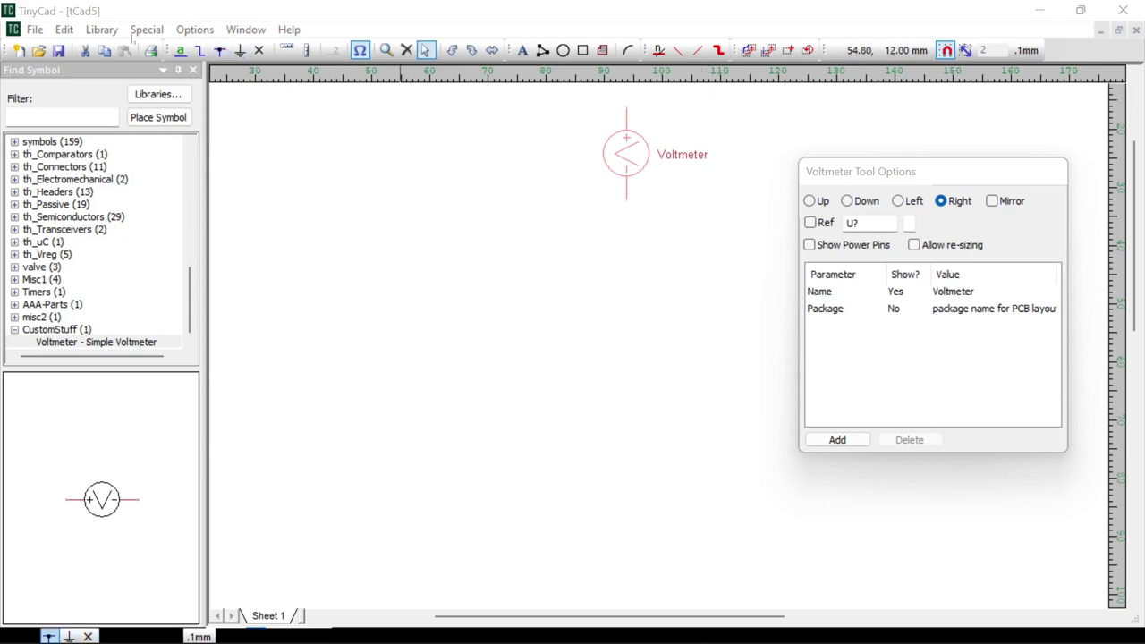
Open the CustomStuff library for editing from the library setup and start a new symbol in it
click(158, 94)
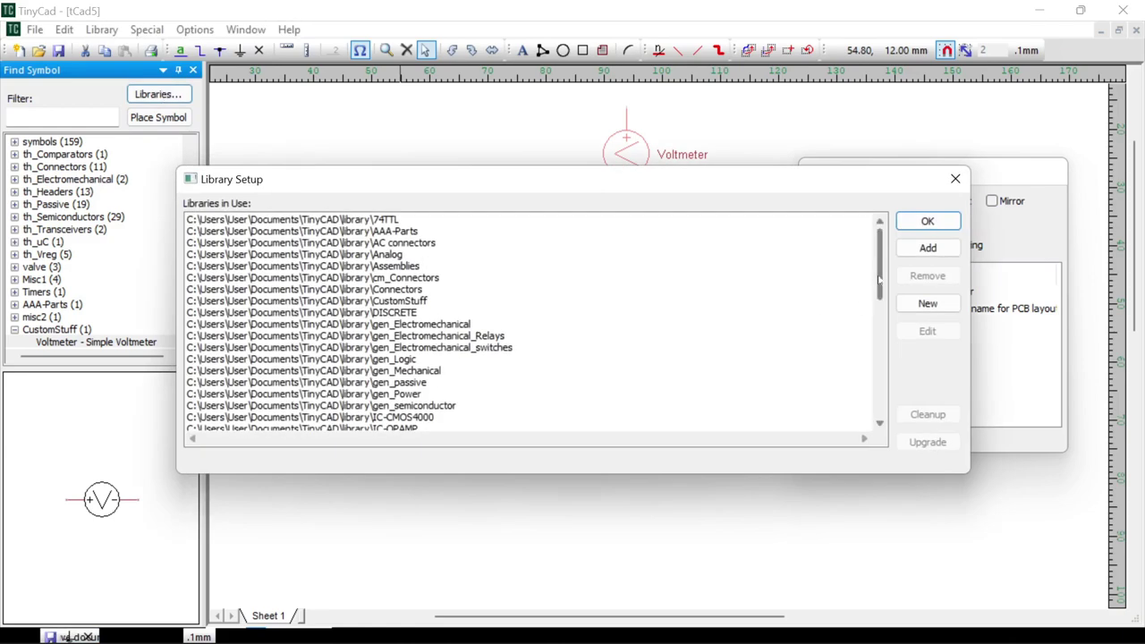
click(419, 303)
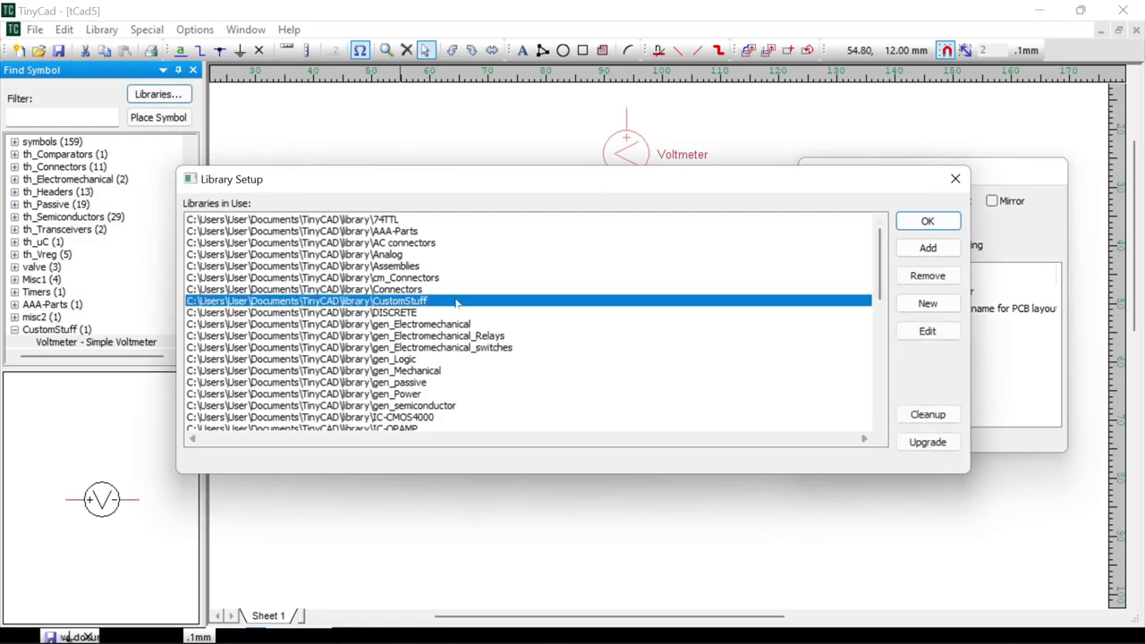
click(930, 332)
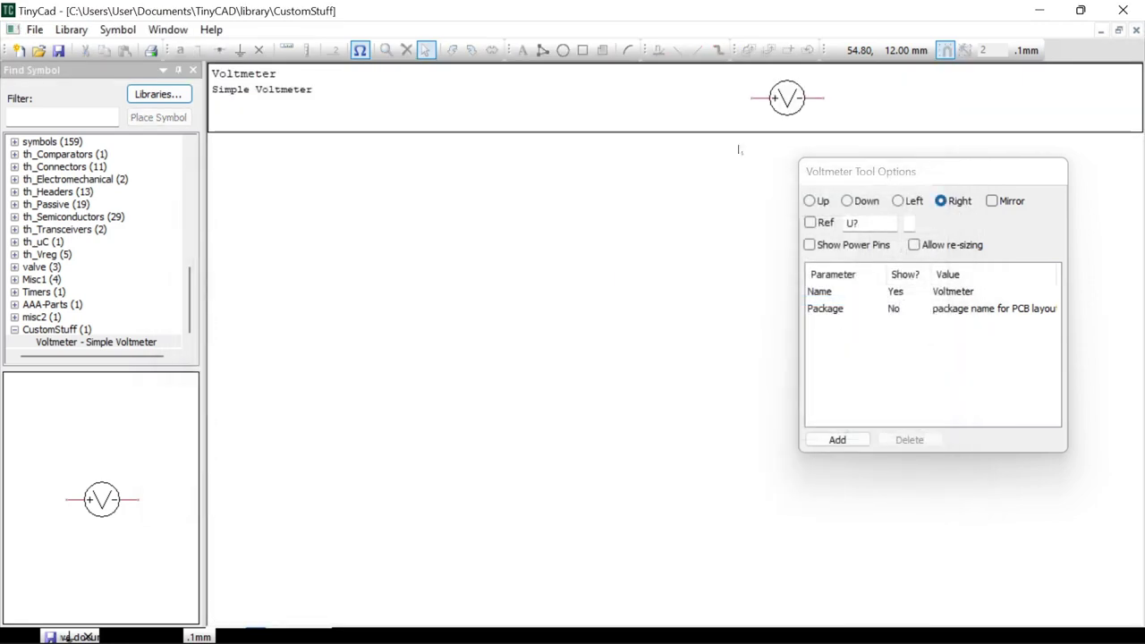
right_click(385, 211)
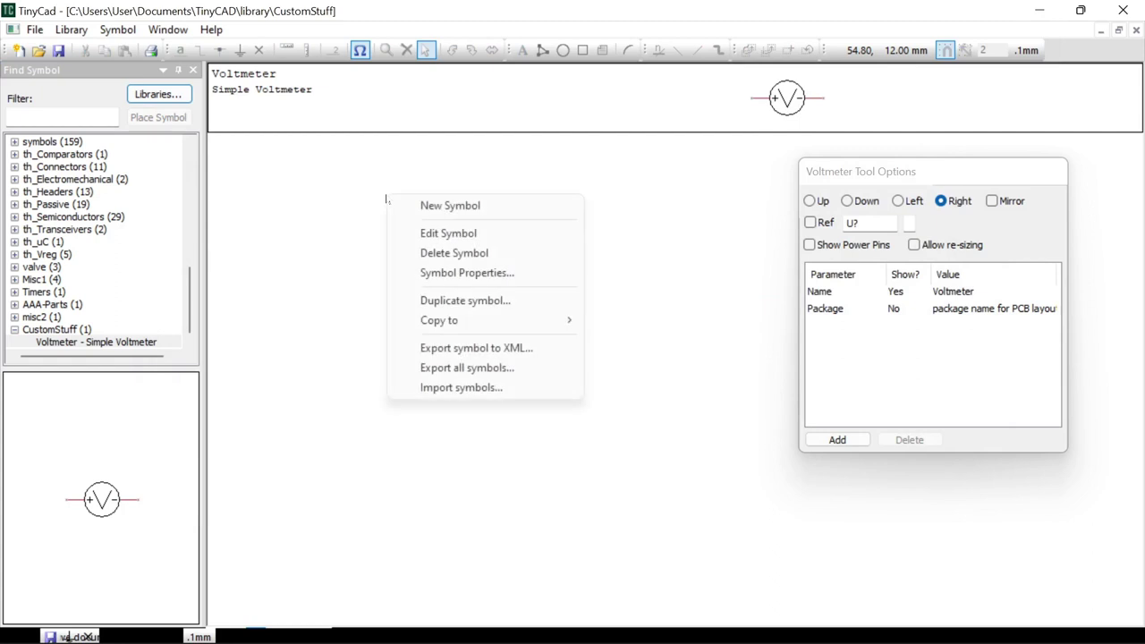
click(459, 208)
key(l)
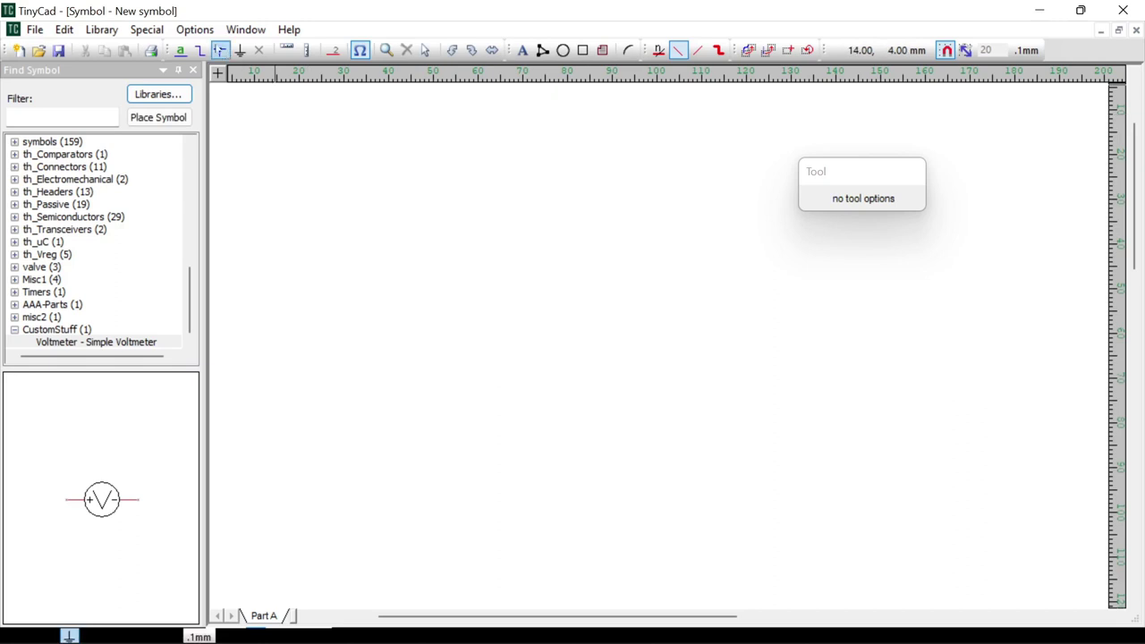
Show the grid in the symbol editor with grid snapping and normal spacing, and leave the line tool
click(195, 30)
click(244, 56)
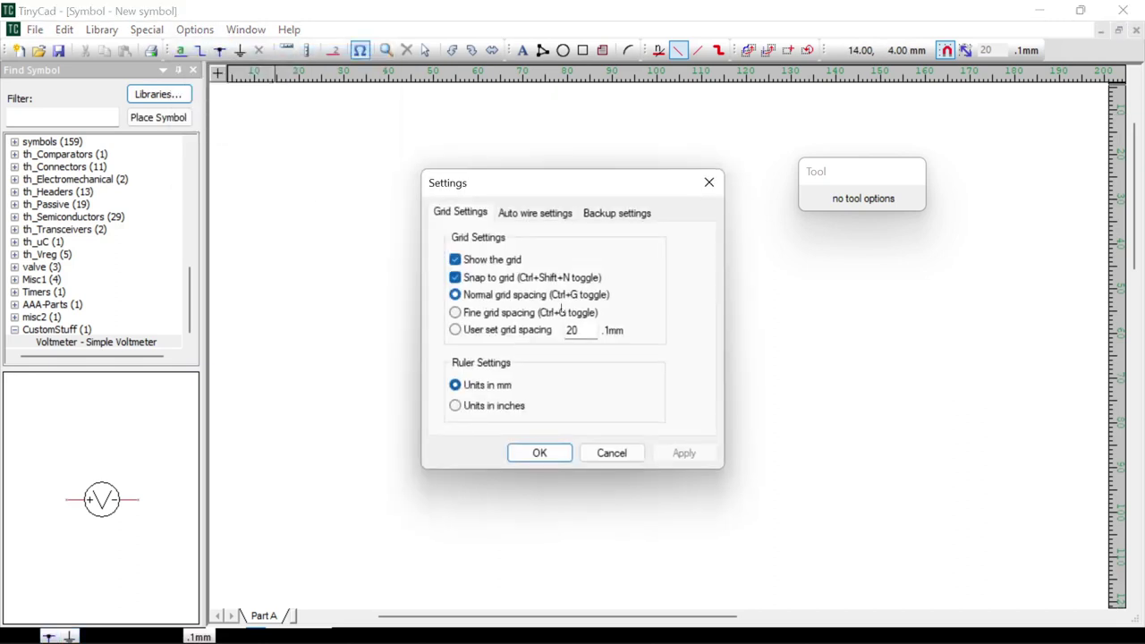
click(539, 452)
scroll(376, 259, up, 1)
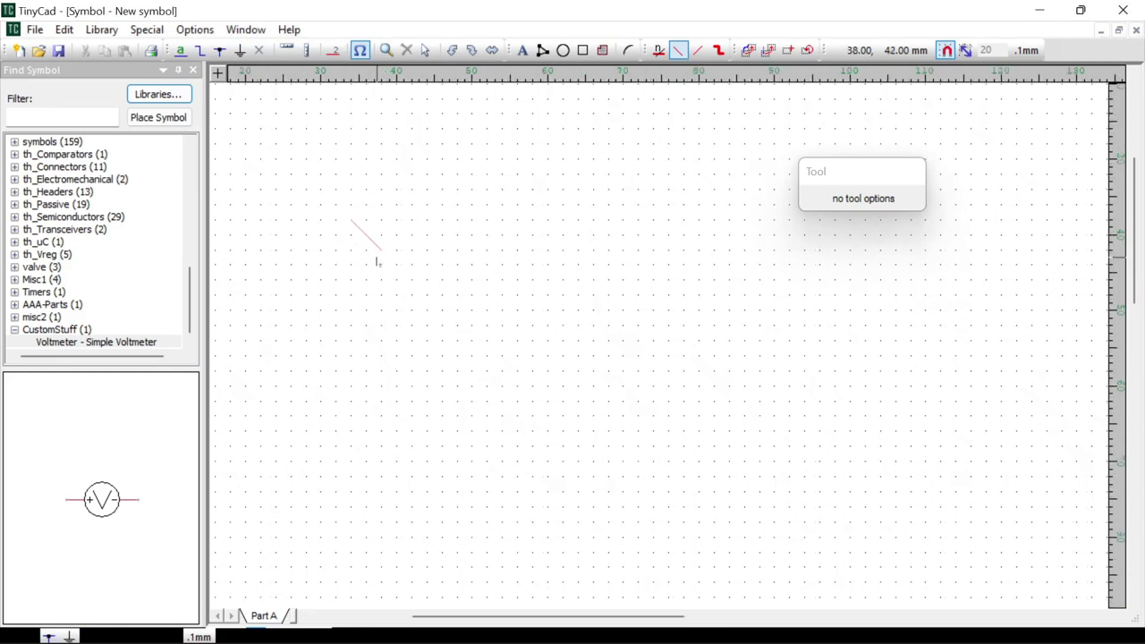
click(426, 51)
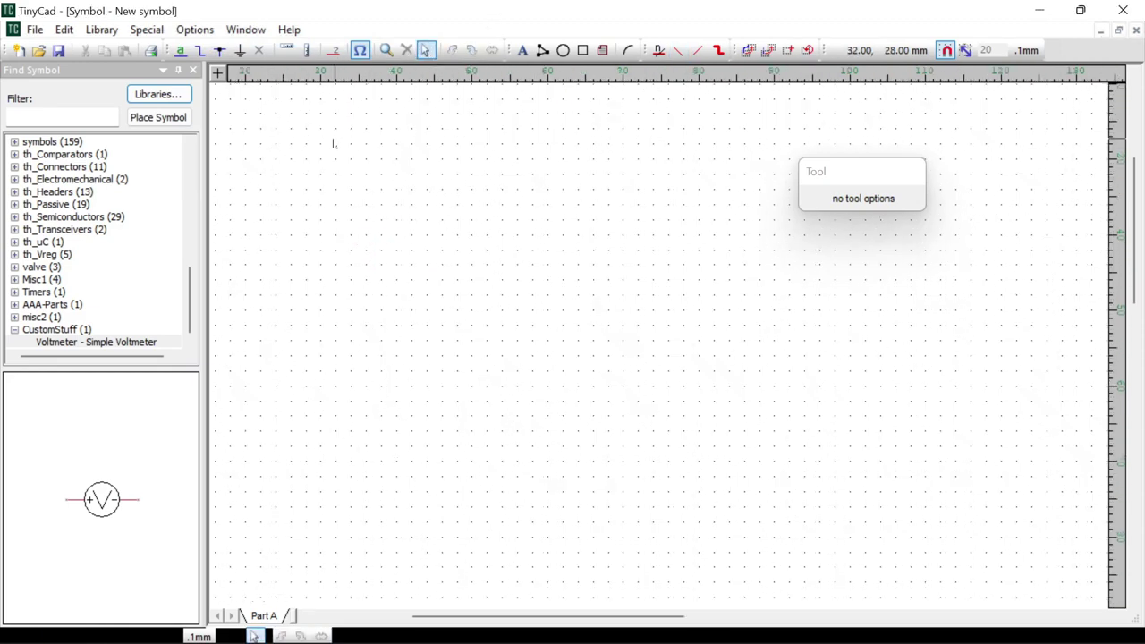
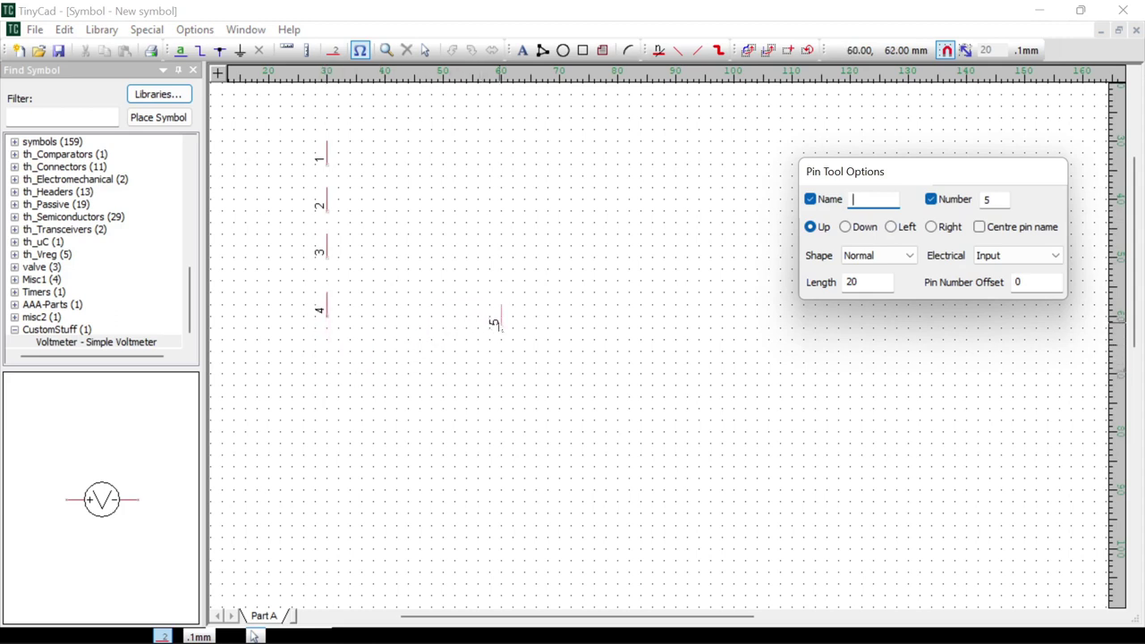
Place pins 5 to 8 bottom-up in a column opposite pins 1 to 4, and draw a rectangle about 20 by 34 mm between the columns
click(491, 320)
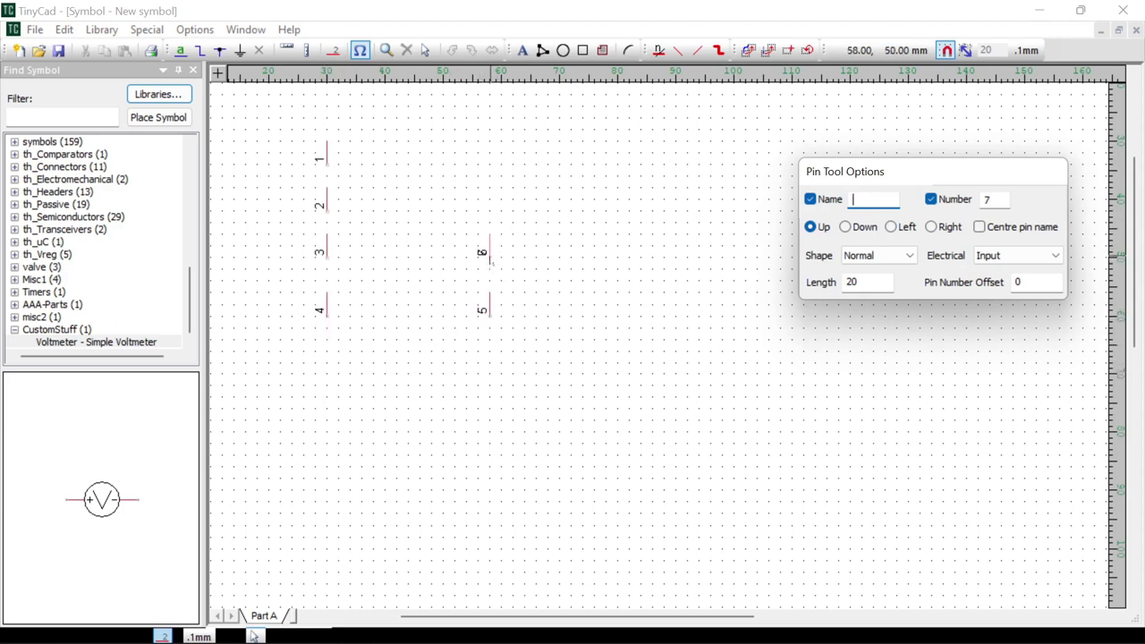
click(490, 201)
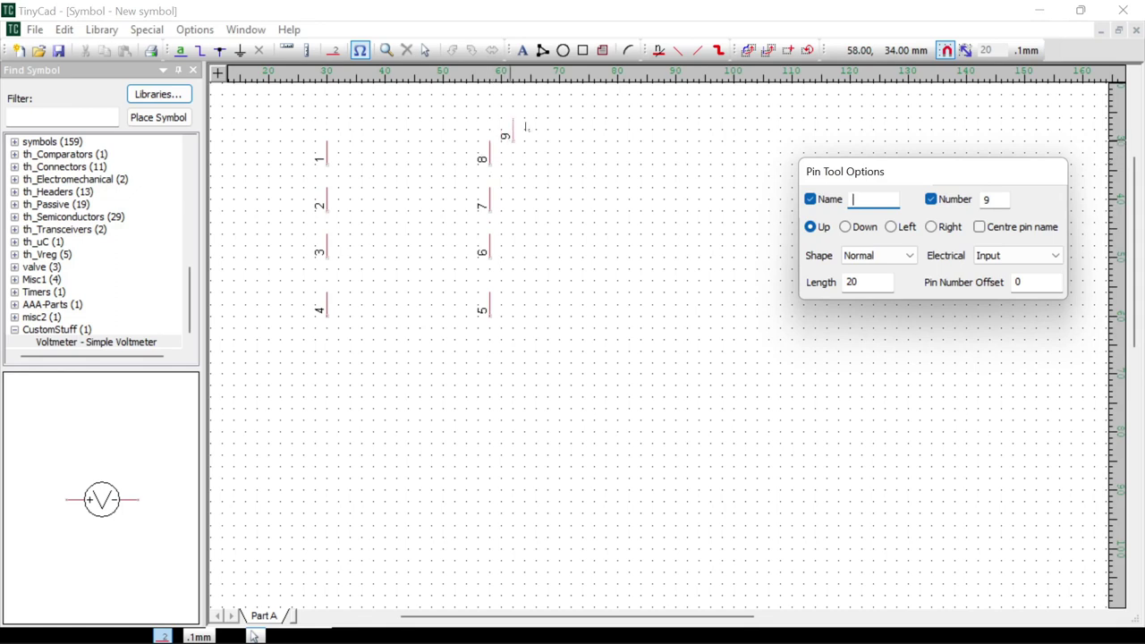
click(583, 50)
click(583, 50)
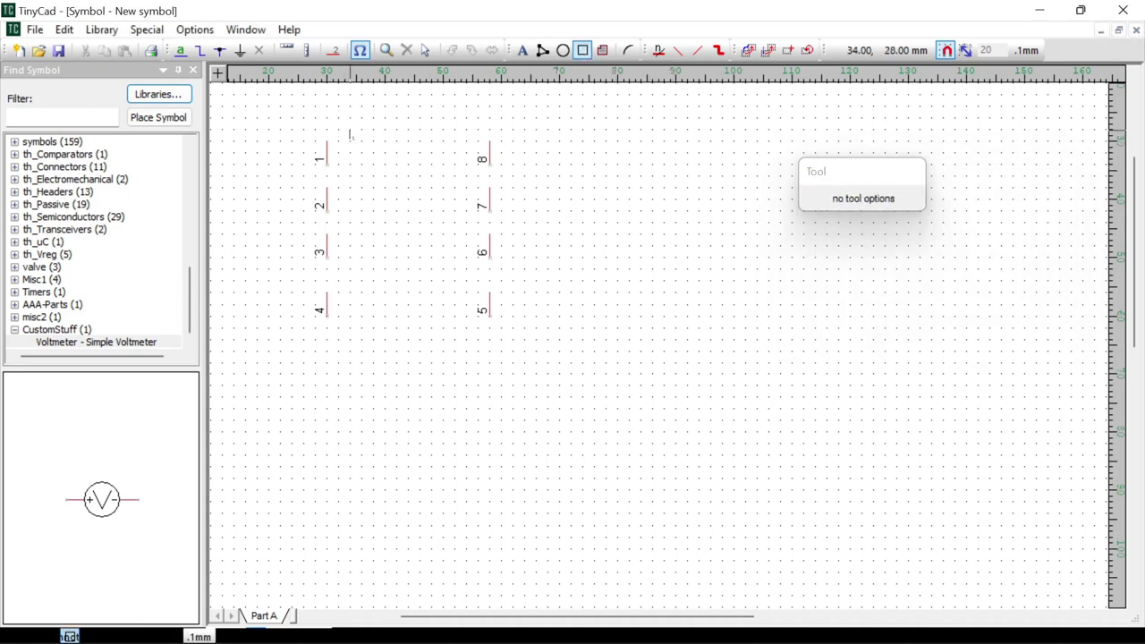
mouse_move(350, 133)
mouse_down()
mouse_move(419, 307)
mouse_move(448, 337)
mouse_move(469, 345)
mouse_move(470, 332)
mouse_up()
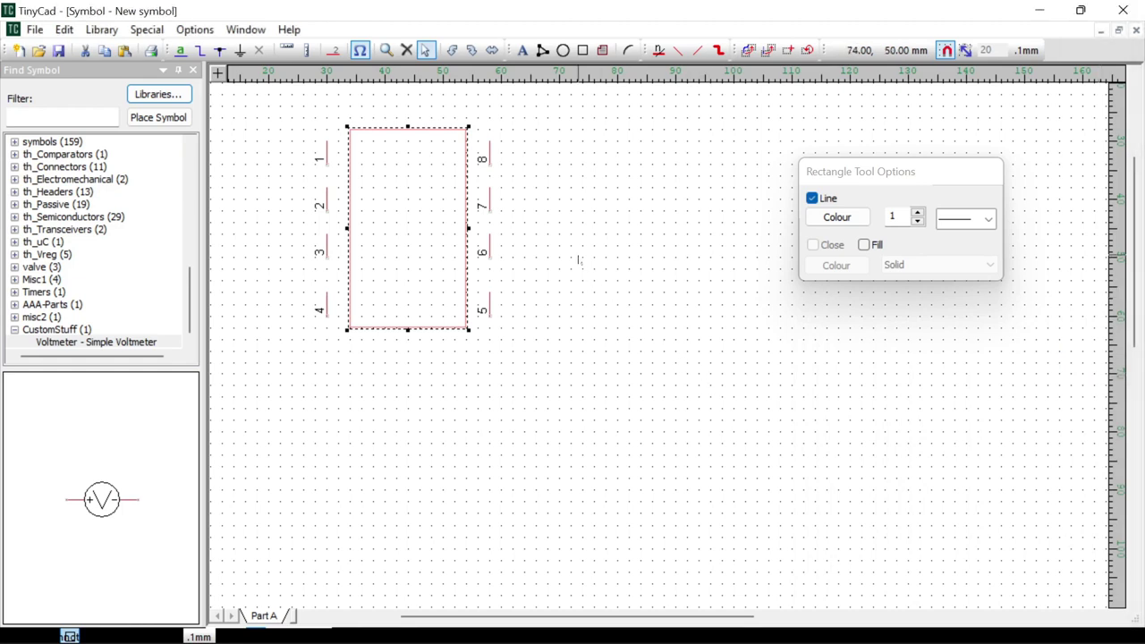
Move pins 8 and 4 above the rectangle, pins 3 and 1 below it, and pin 5 to its left side
middle_drag(578, 261, 595, 319)
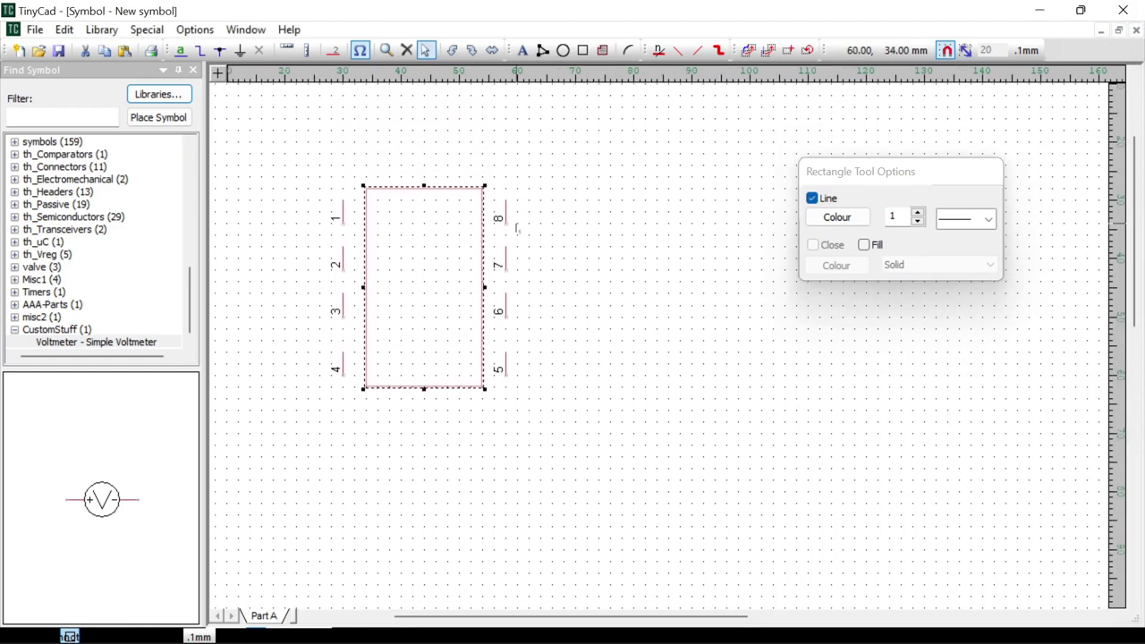
drag(505, 214, 391, 159)
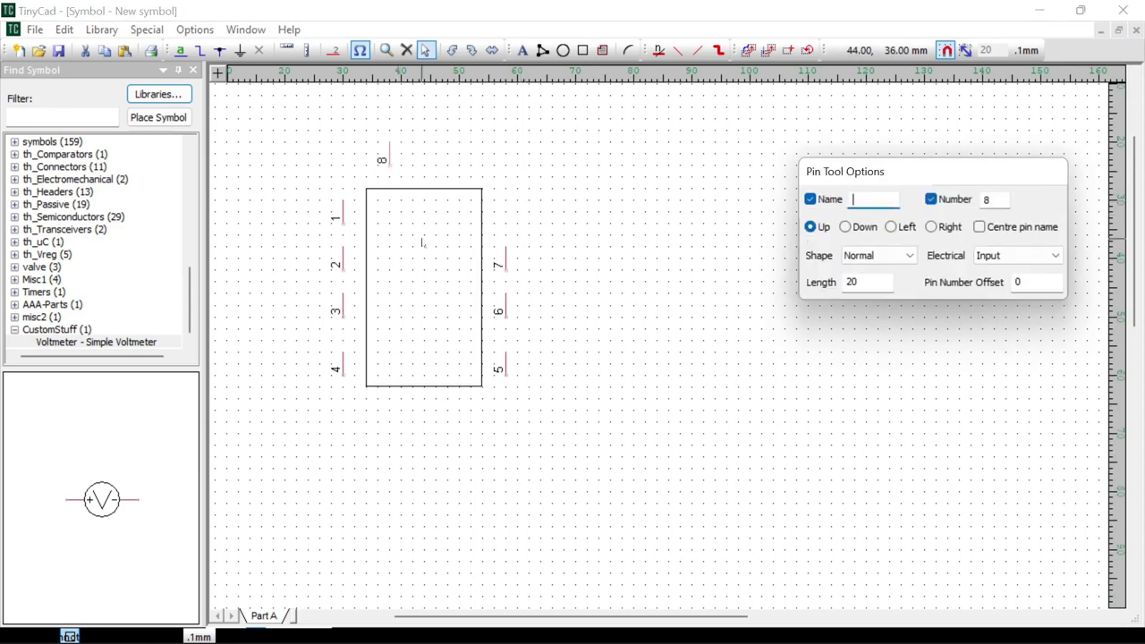
drag(345, 369, 463, 171)
drag(340, 311, 476, 458)
drag(505, 369, 338, 327)
drag(340, 220, 400, 465)
Arrange pins 5, 6 and 2 from top to bottom in a column along the rectangle's left side
drag(505, 308, 343, 222)
drag(347, 304, 336, 340)
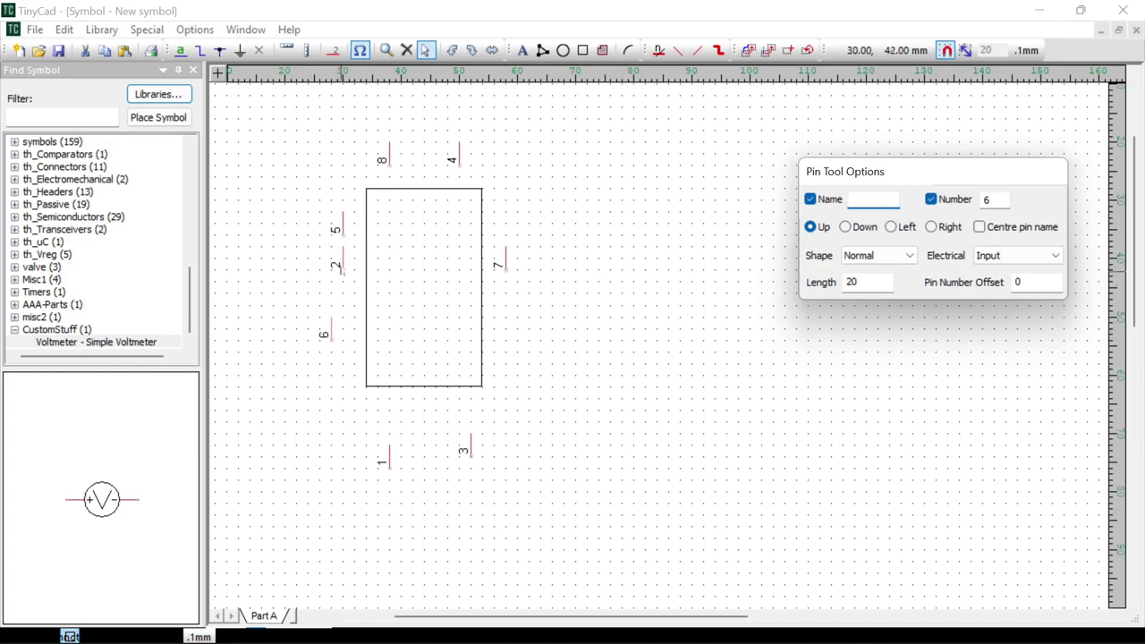
mouse_move(342, 268)
mouse_down()
mouse_move(302, 288)
mouse_move(286, 338)
mouse_move(341, 286)
mouse_up()
drag(286, 326, 342, 334)
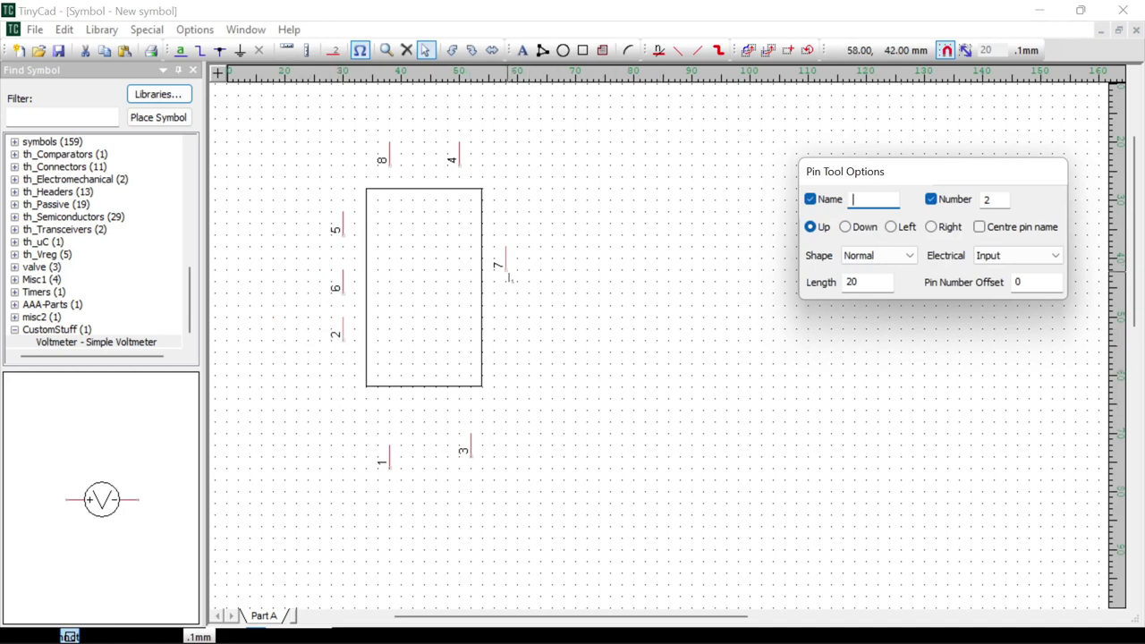
Place pin 3 above pin 7 on the rectangle's right side, and move pin 1 below its bottom edge, in line with pin 4
drag(506, 267, 519, 304)
drag(471, 444, 511, 240)
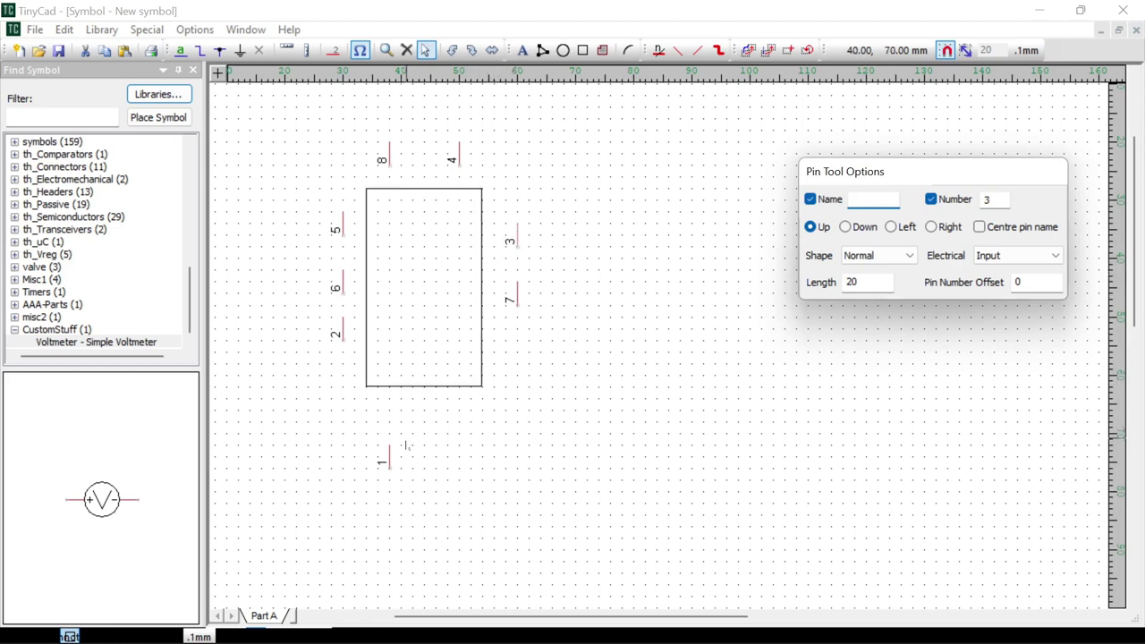
drag(390, 462, 456, 415)
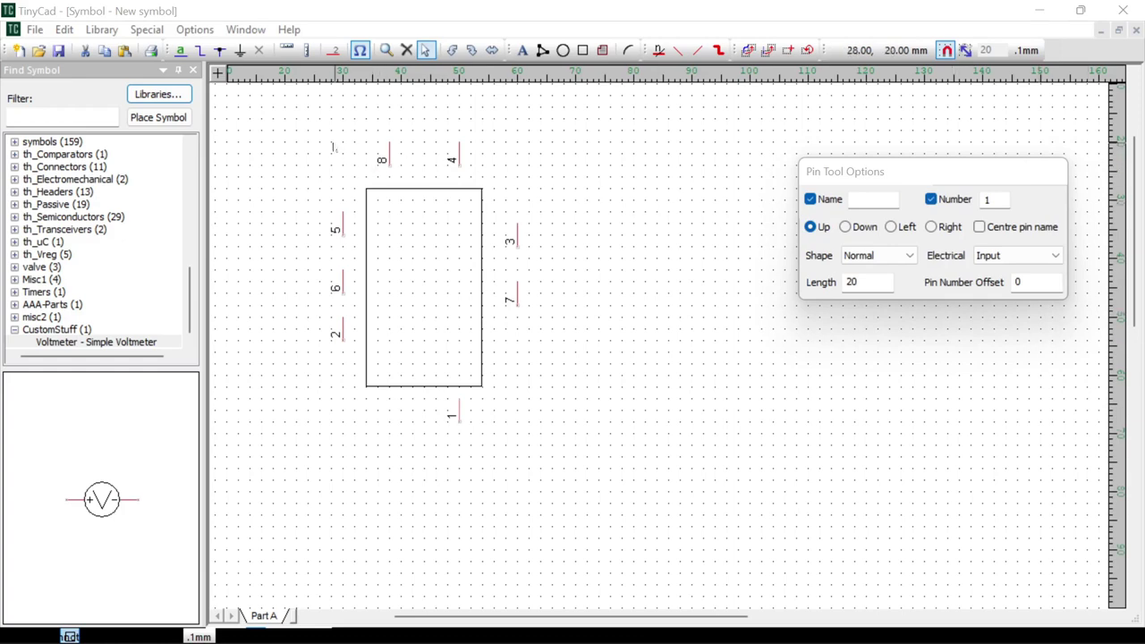
Set the orientation of pins 8 and 4 above the rectangle to Down
scroll(323, 157, up, 1)
scroll(324, 156, up, 1)
click(439, 169)
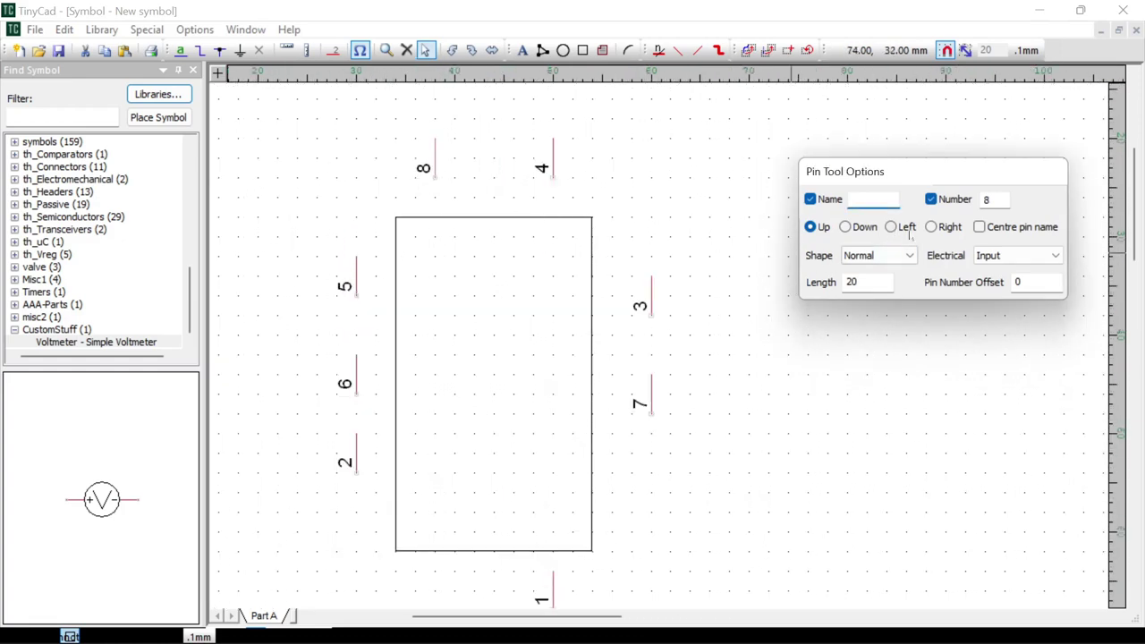
click(845, 227)
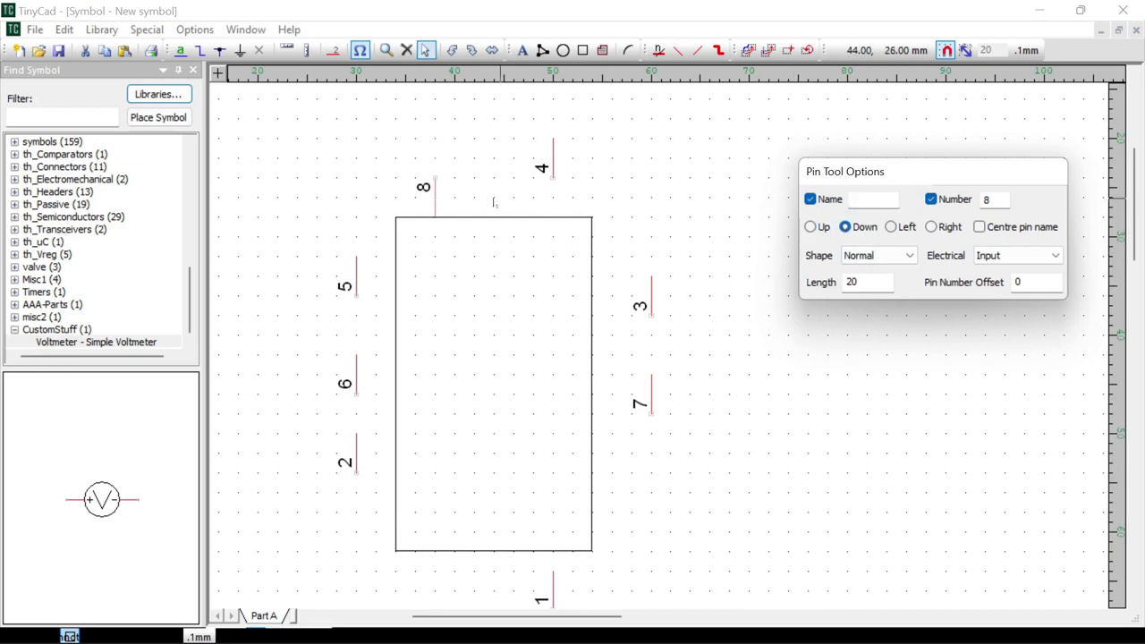
click(554, 166)
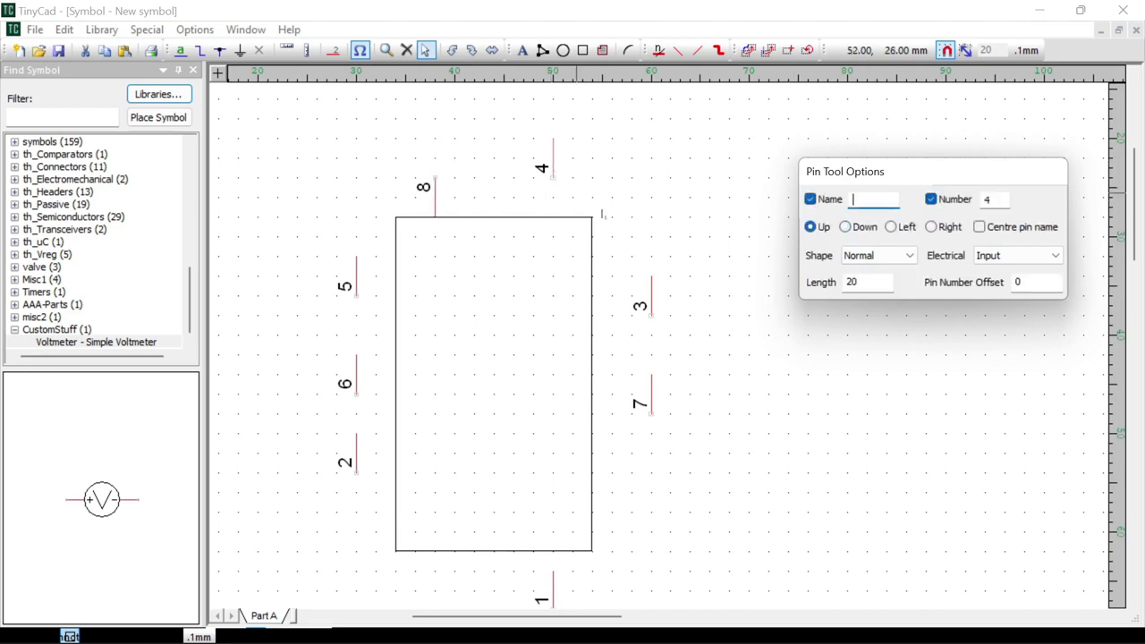
click(845, 227)
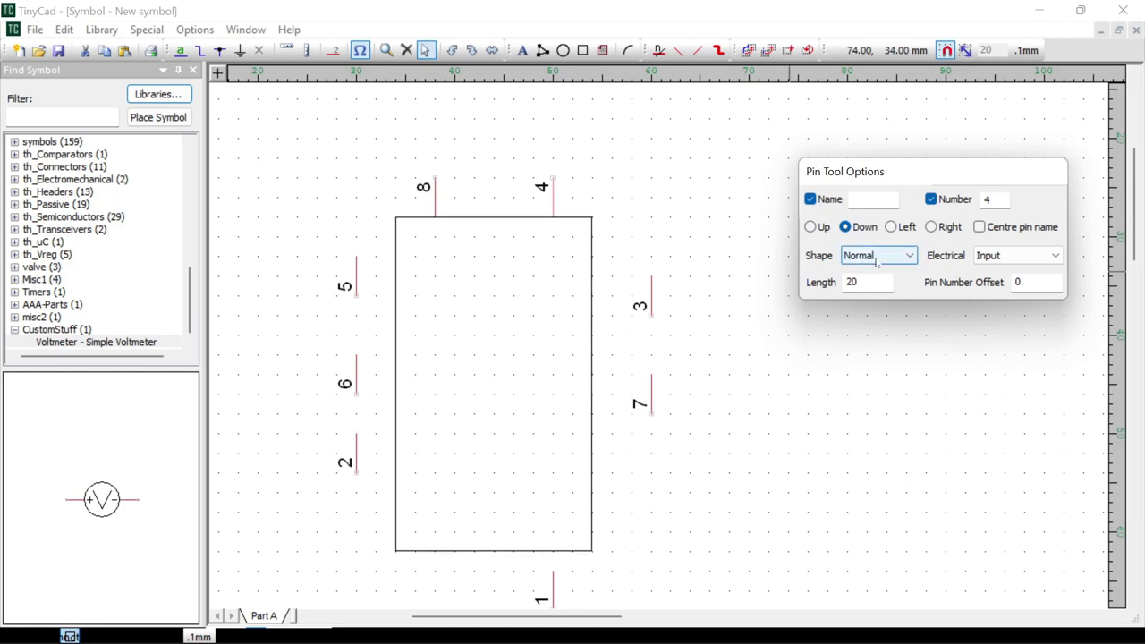
Change the shape of pin 4 to Dot
click(910, 259)
click(867, 282)
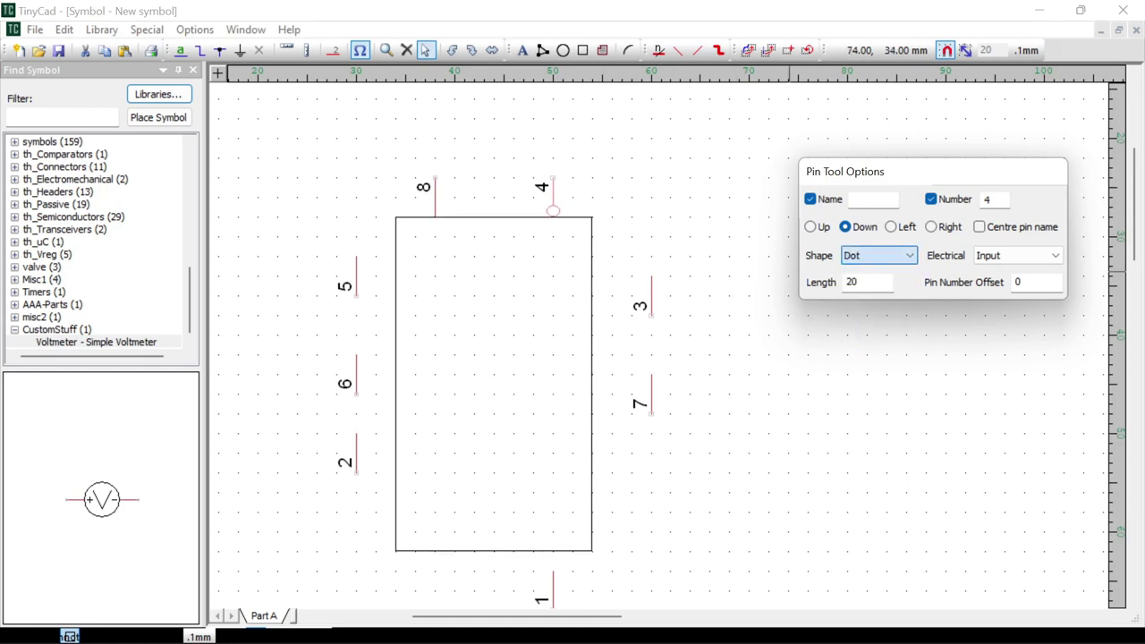
click(551, 213)
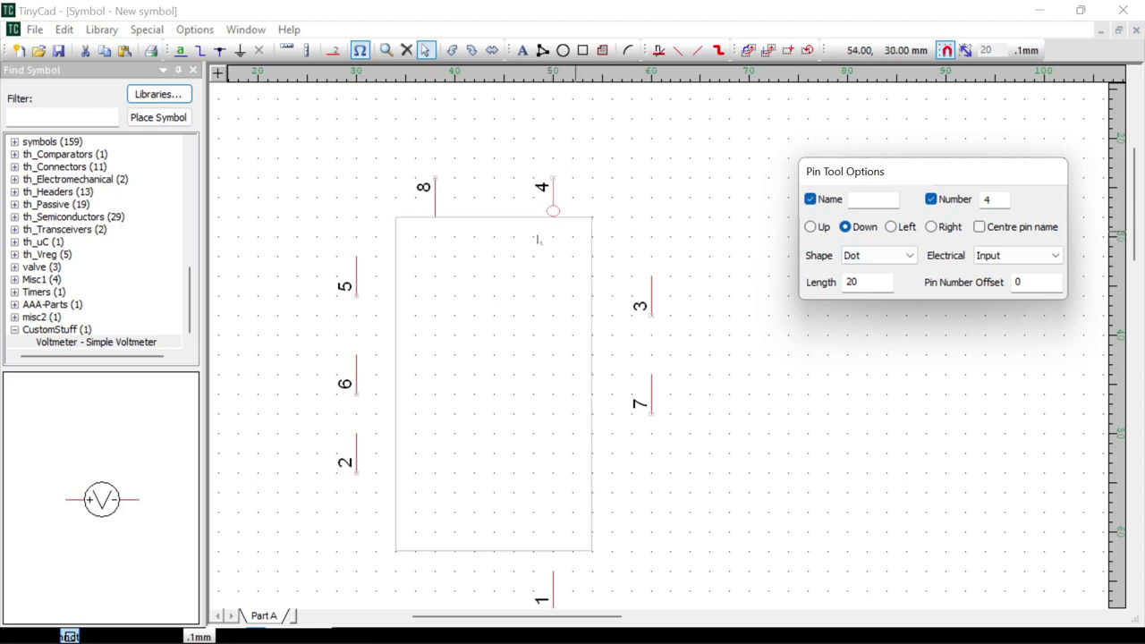
Set the orientation of pins 5, 6 and 2 beside the rectangle's left edge to Right
click(358, 285)
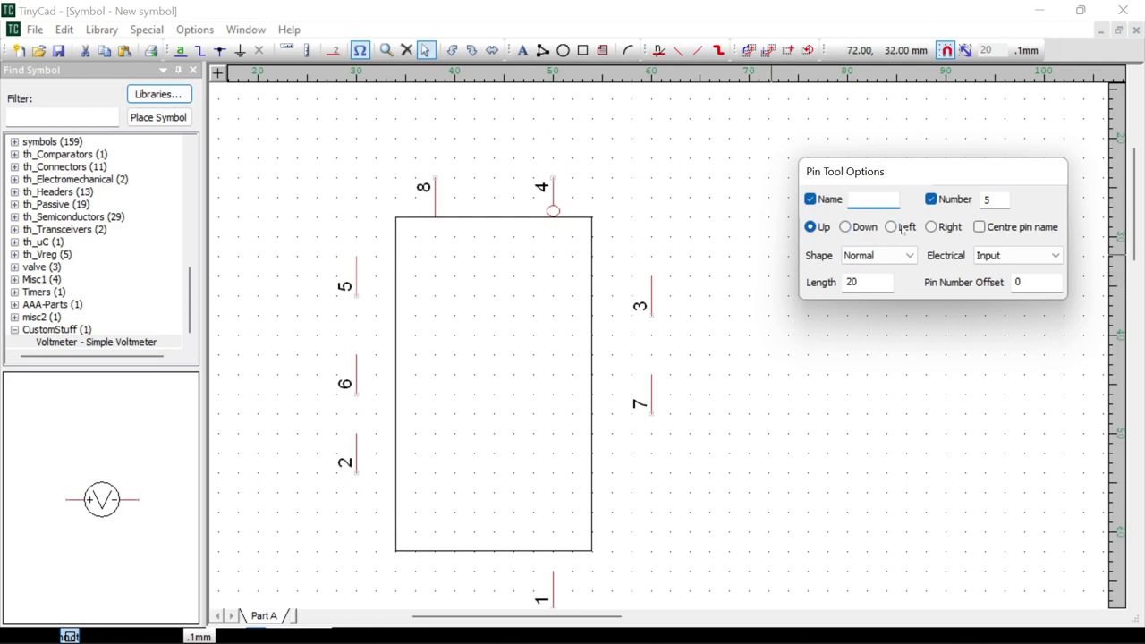
click(931, 227)
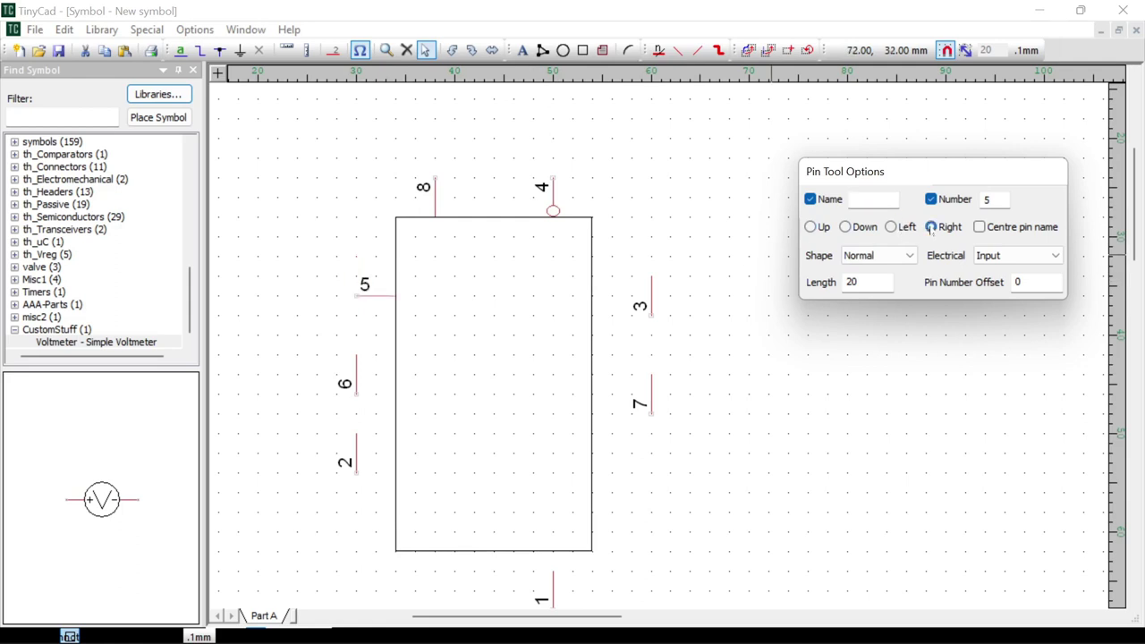
click(355, 376)
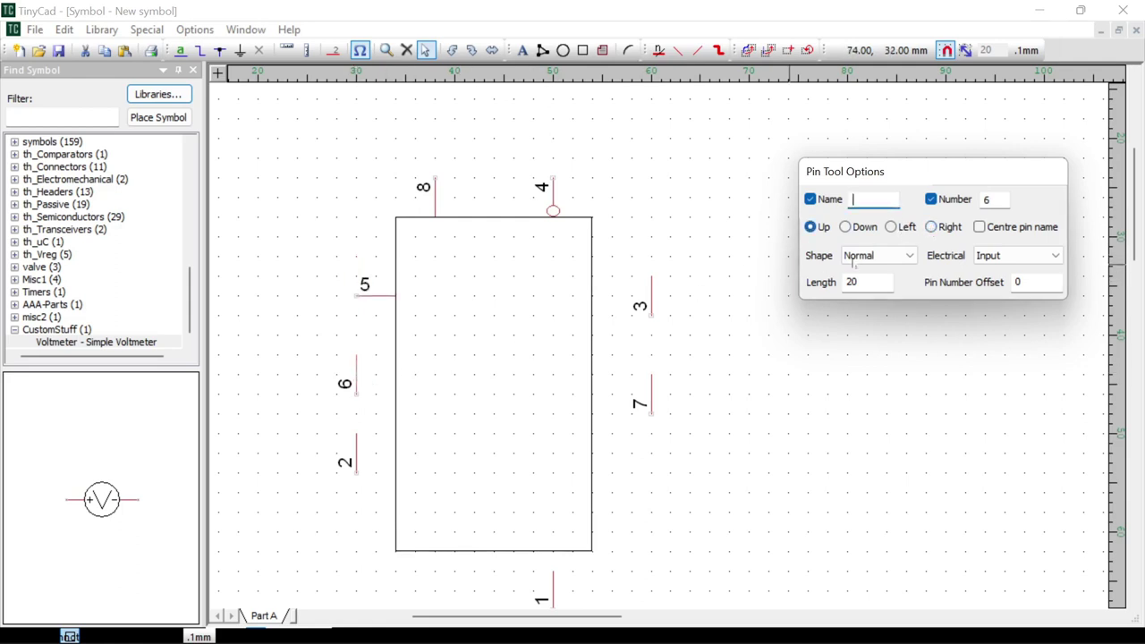
click(931, 227)
click(358, 460)
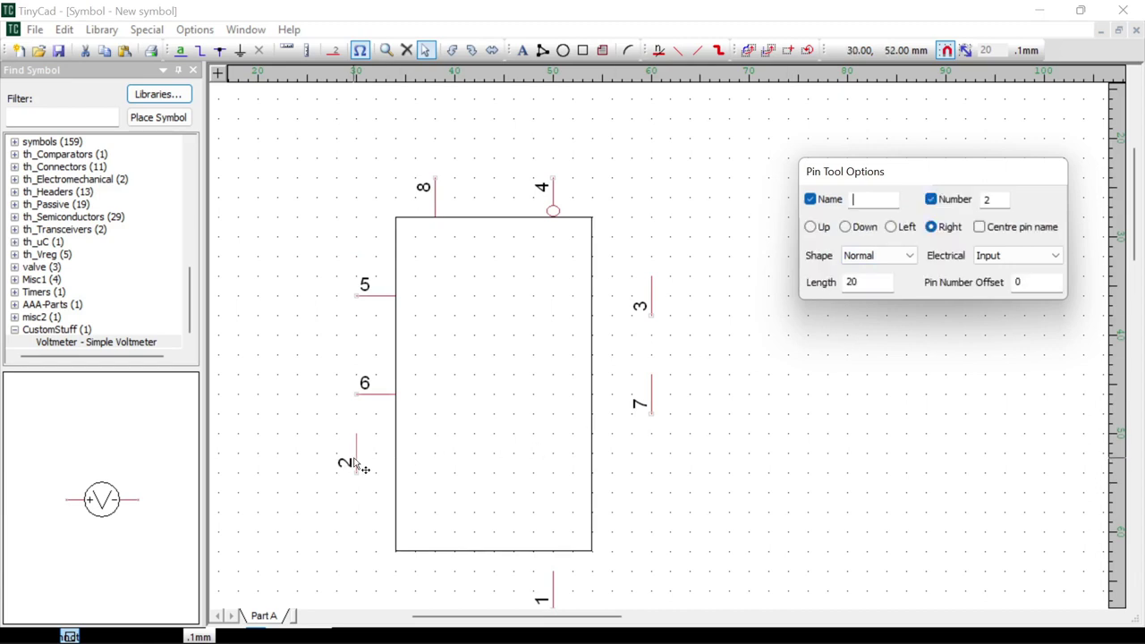
click(931, 227)
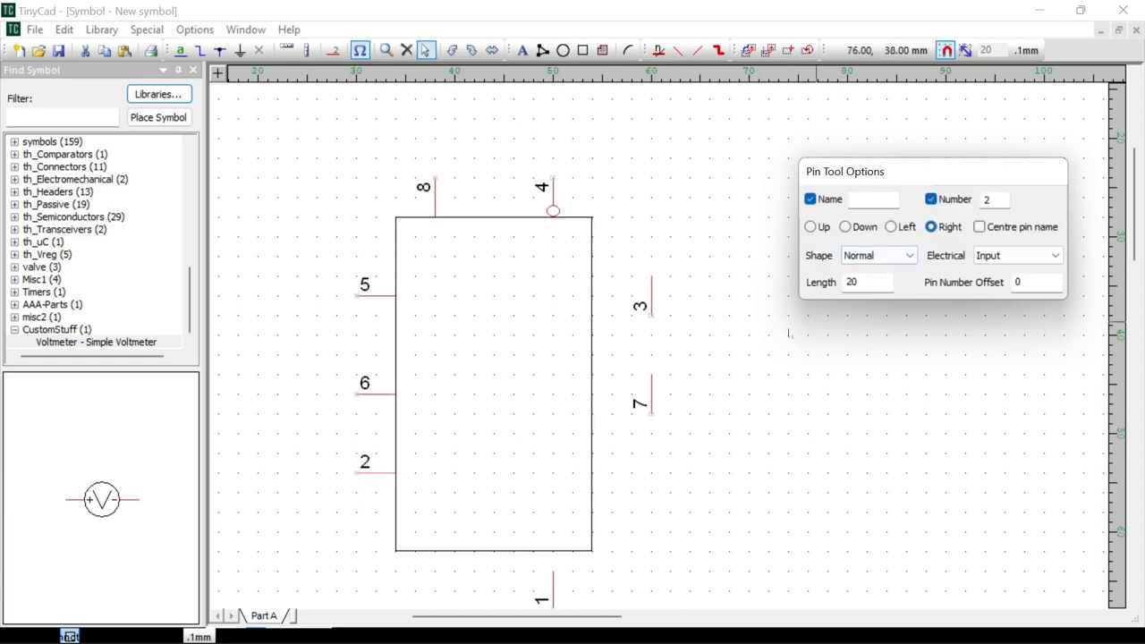
Set the orientation of pins 3 and 7 to Left, and move pin 3 against the rectangle's right edge, level with pin 5
click(651, 297)
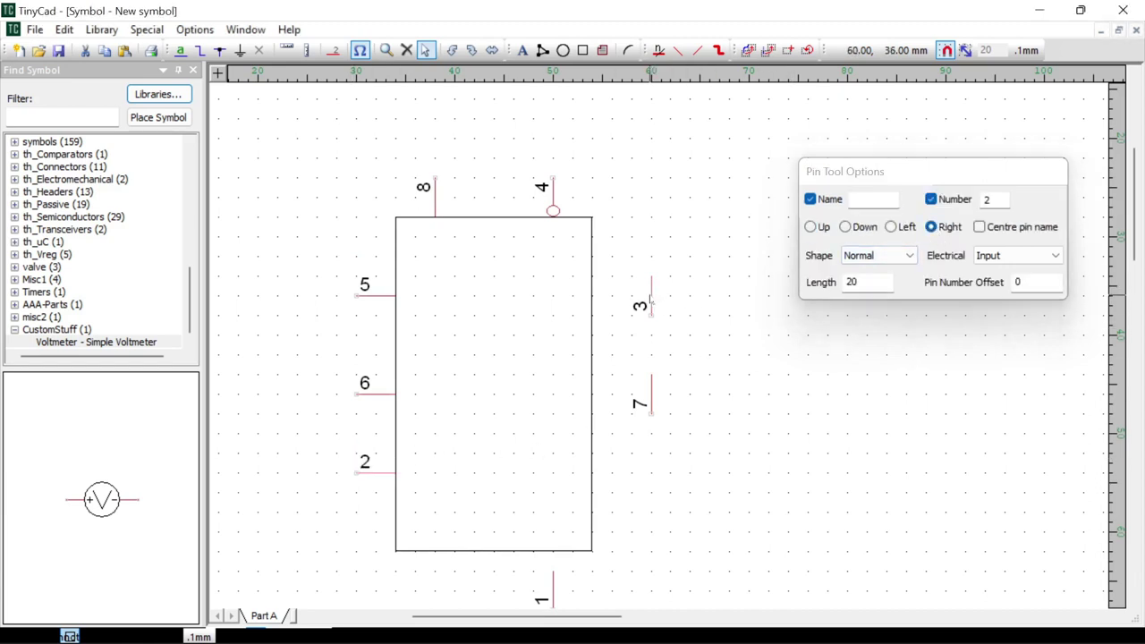
click(891, 227)
click(652, 398)
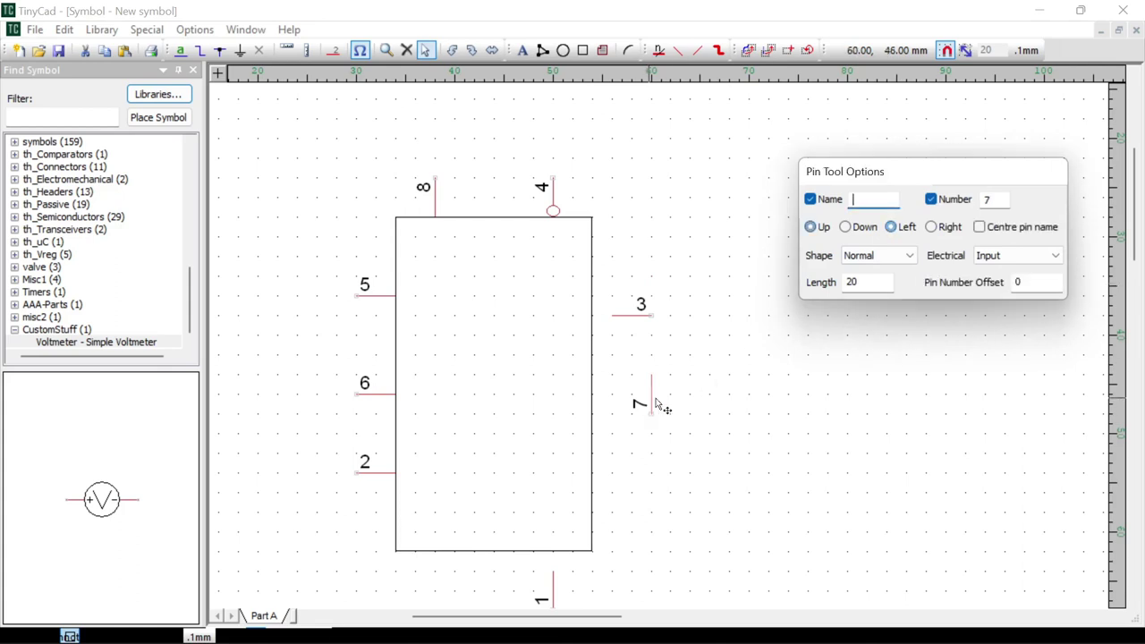
click(891, 228)
drag(637, 317, 604, 305)
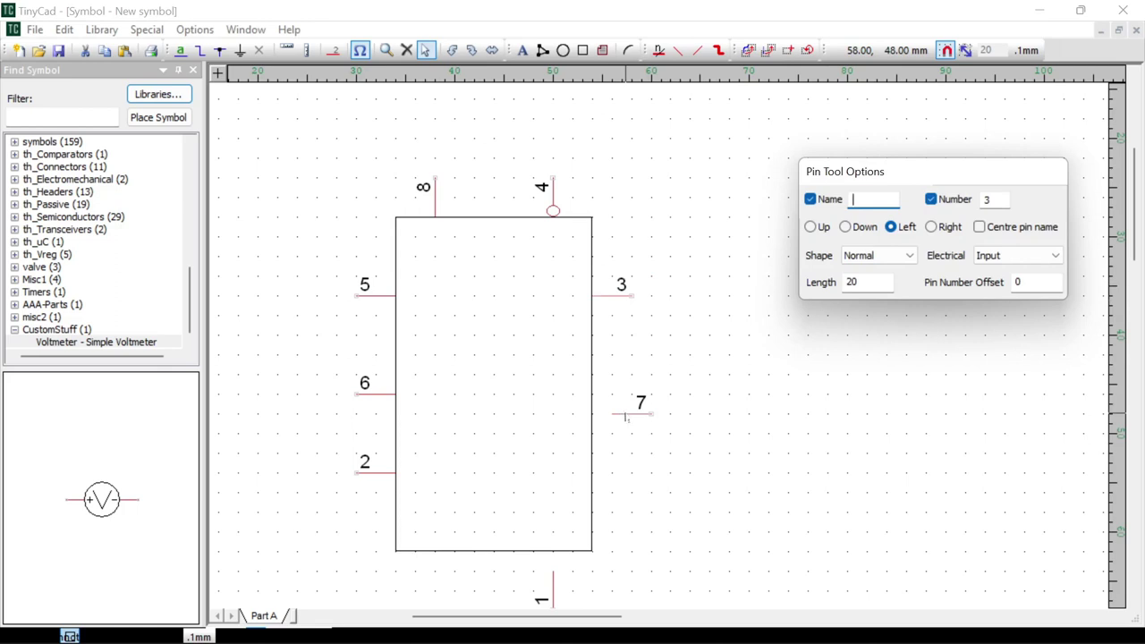
Move pin 7 against the rectangle's right edge, level with pin 6, and pin 1 up against the bottom edge
mouse_move(626, 417)
mouse_down()
mouse_move(616, 421)
mouse_move(625, 403)
mouse_up()
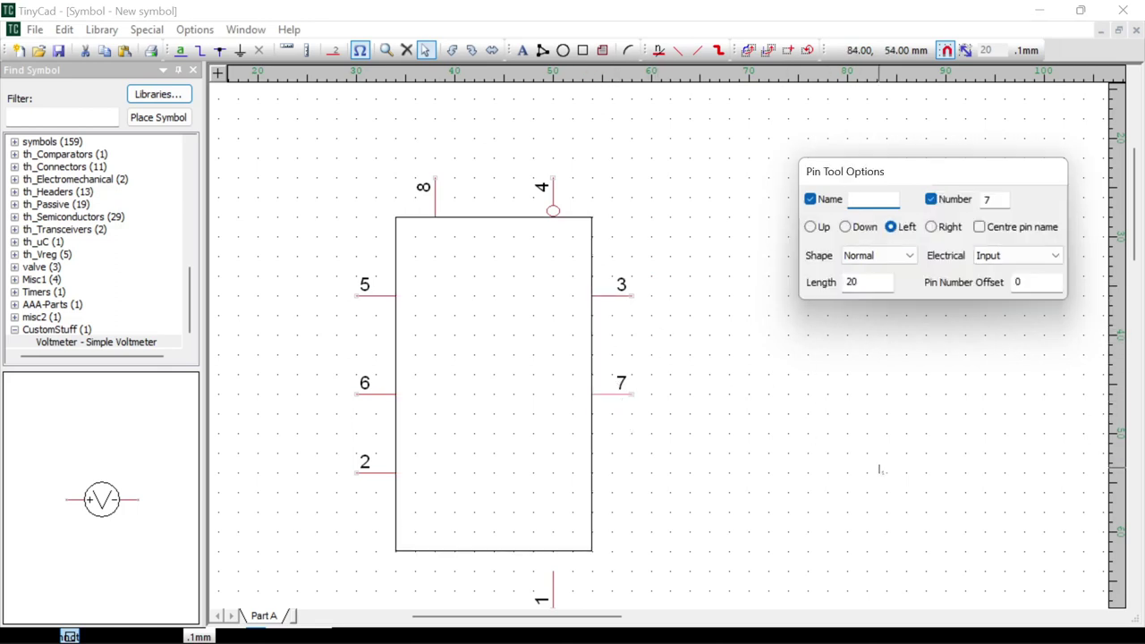
middle_drag(715, 493, 698, 424)
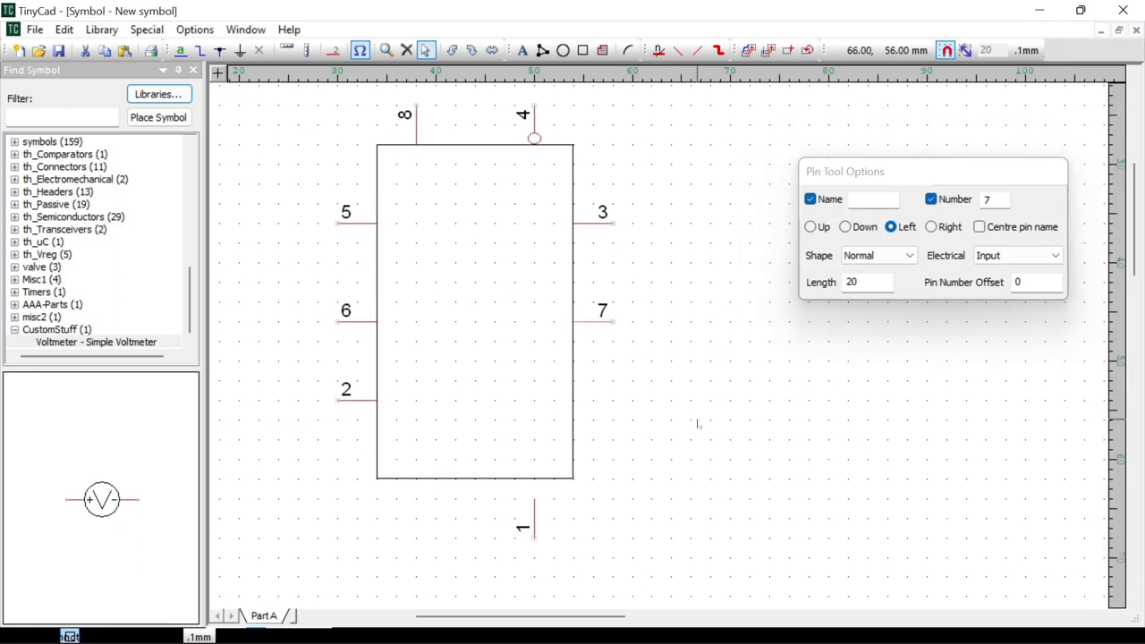
drag(539, 519, 540, 497)
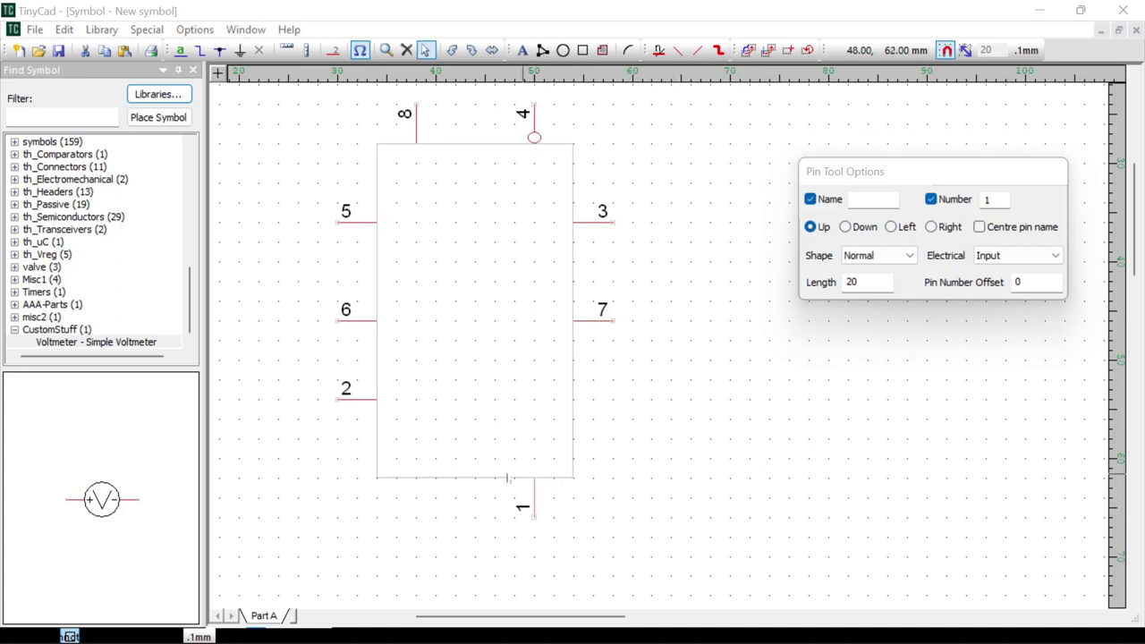
Shorten the rectangle by raising its bottom edge 4 mm, and move pin 1 up against that edge
click(474, 479)
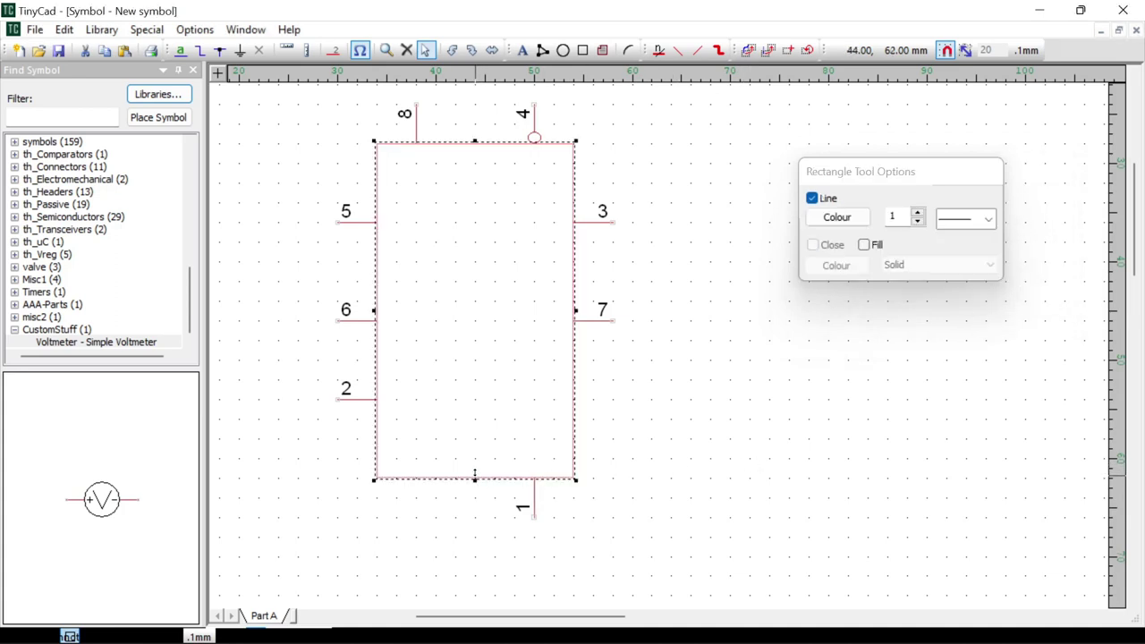
drag(475, 476, 474, 442)
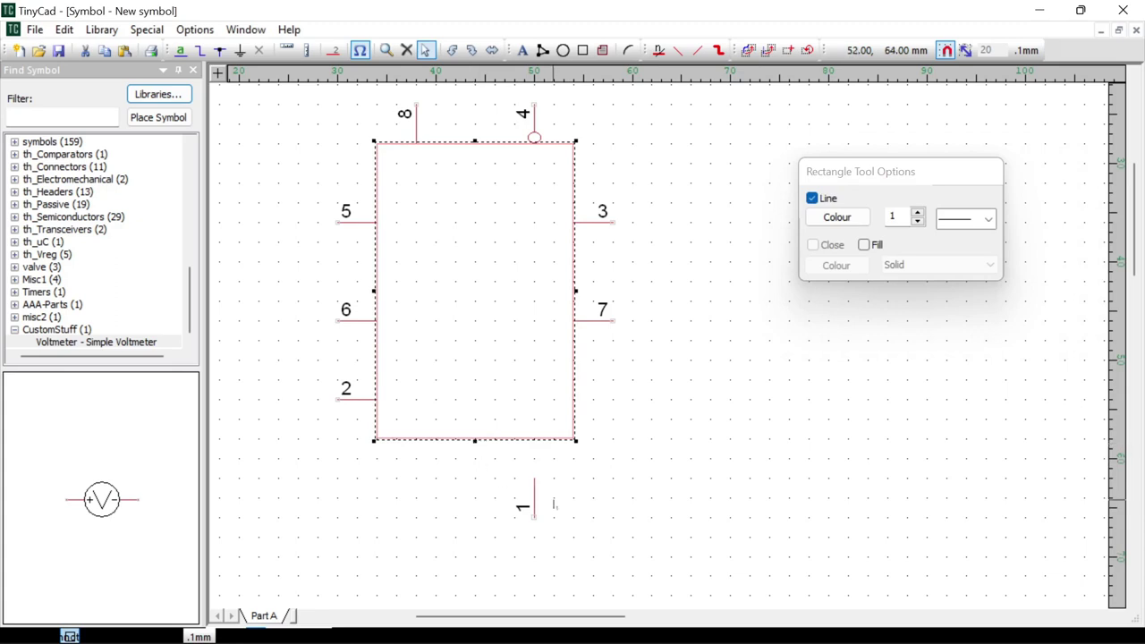
drag(534, 499, 536, 459)
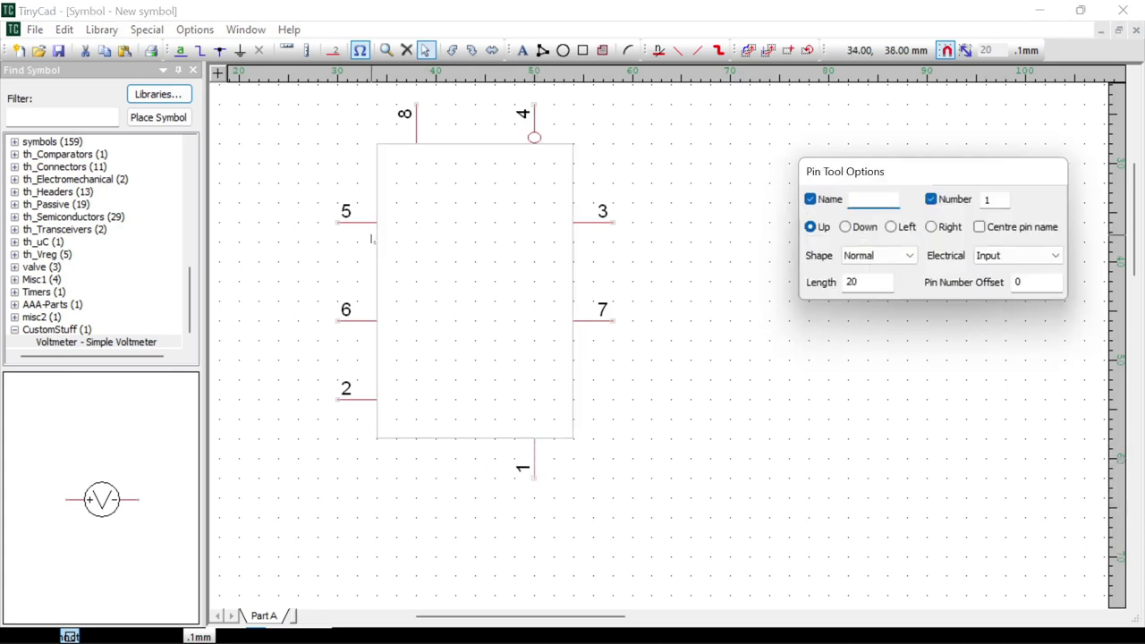
Move pins 5 and 3 up 2 mm, and pins 6, 7 and 2 up 4 mm along the rectangle's sides
drag(366, 221, 377, 217)
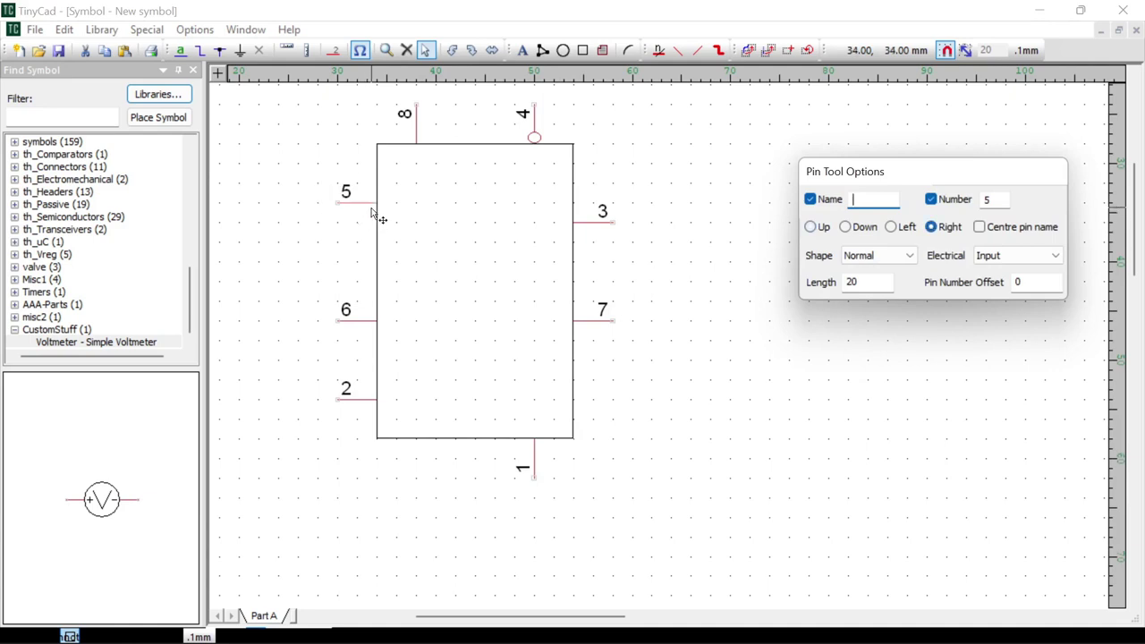
drag(606, 224, 595, 215)
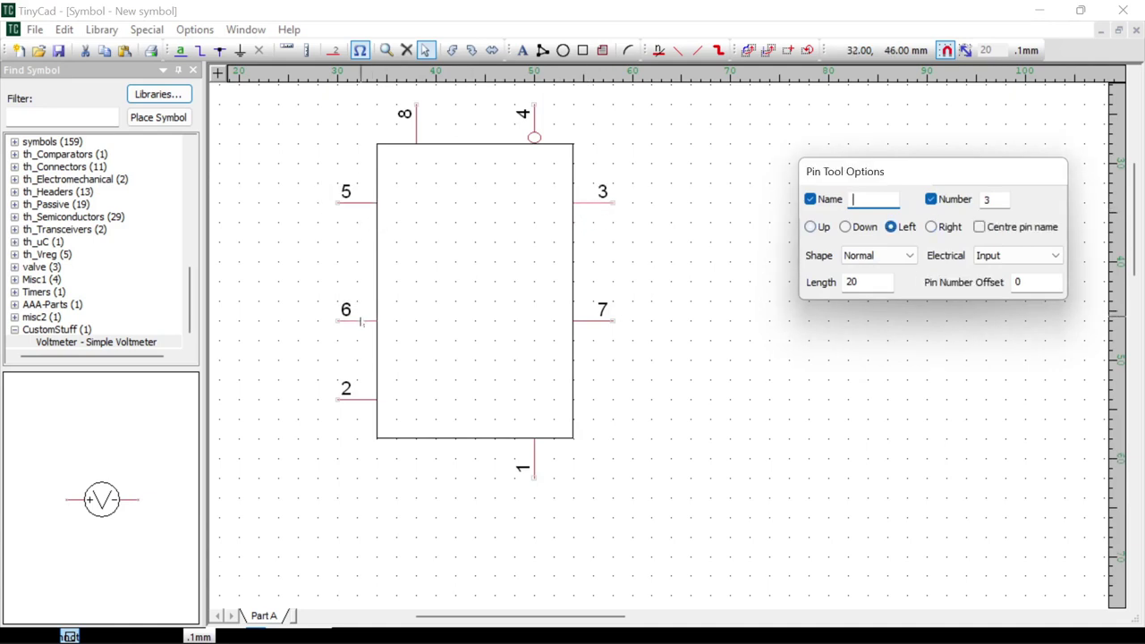
drag(361, 322, 370, 295)
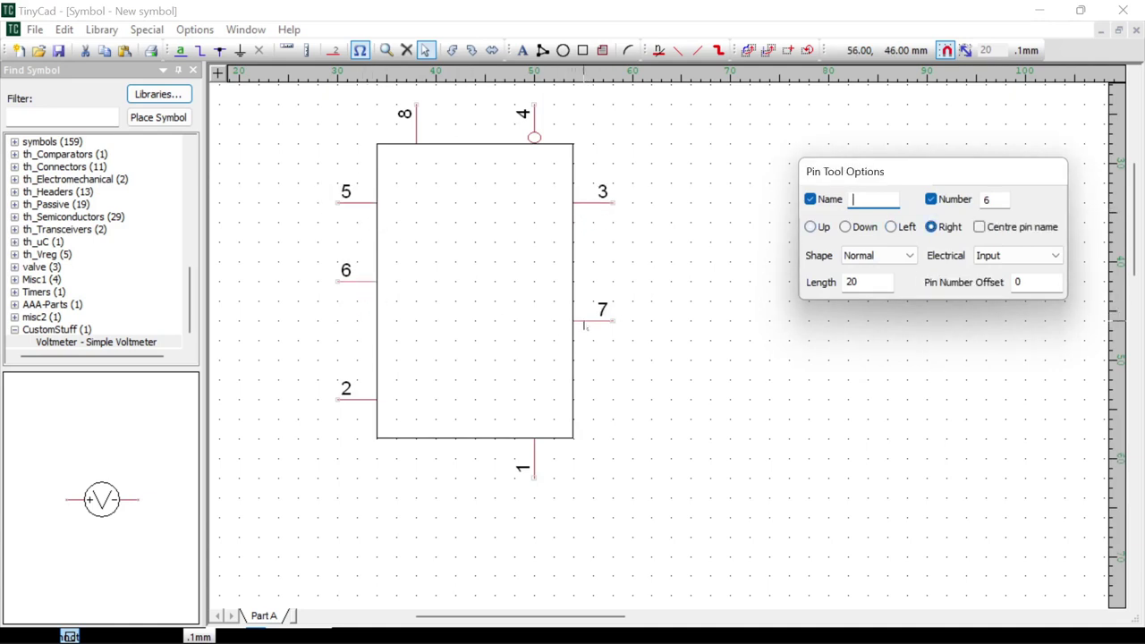
drag(586, 322, 591, 292)
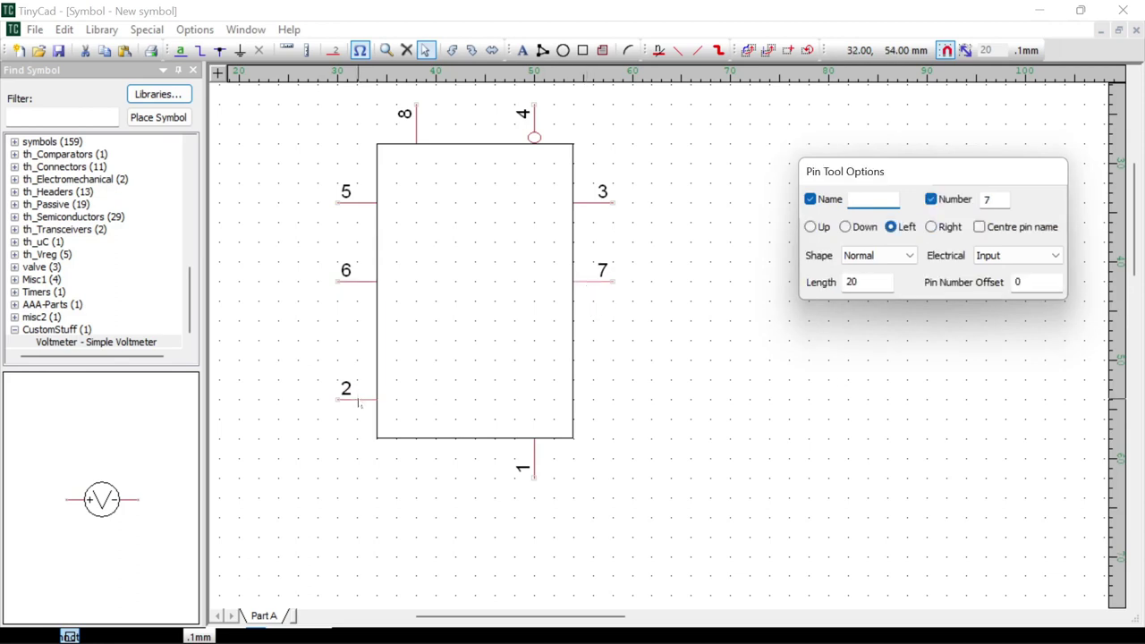
drag(357, 396, 365, 371)
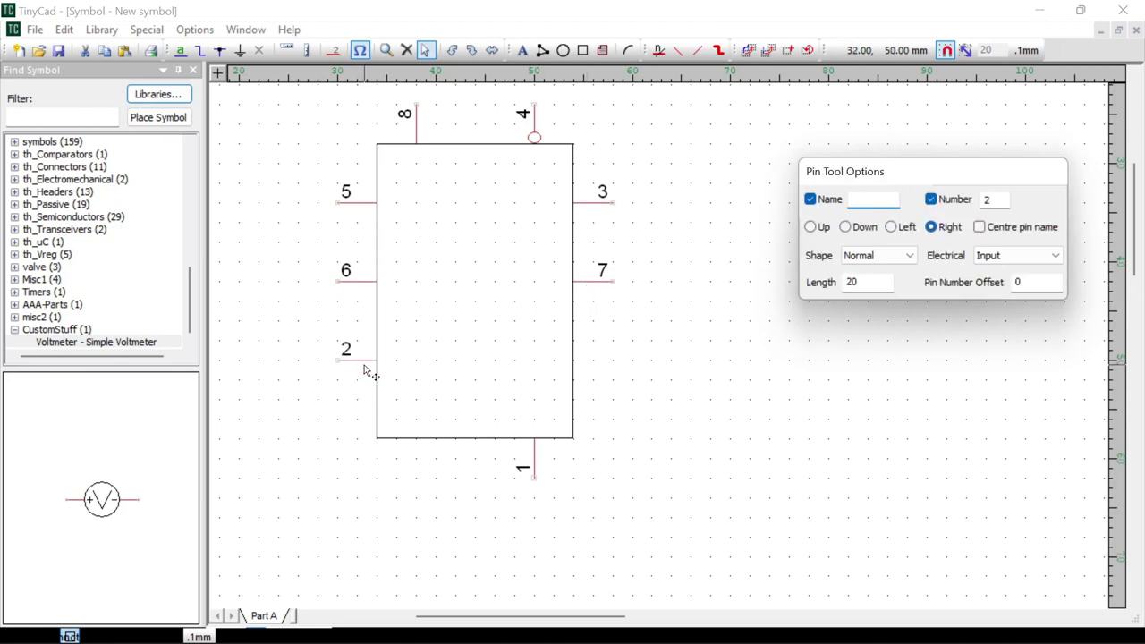
Raise the rectangle's bottom edge another 2 mm and attach pin 1 to it again
click(475, 440)
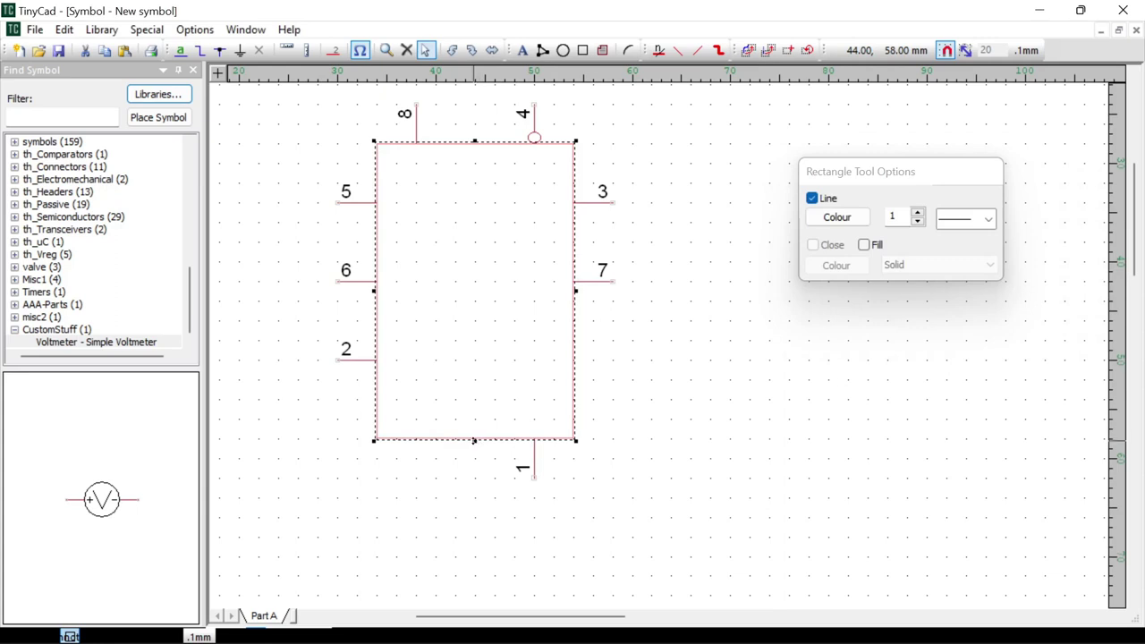
drag(475, 436, 475, 419)
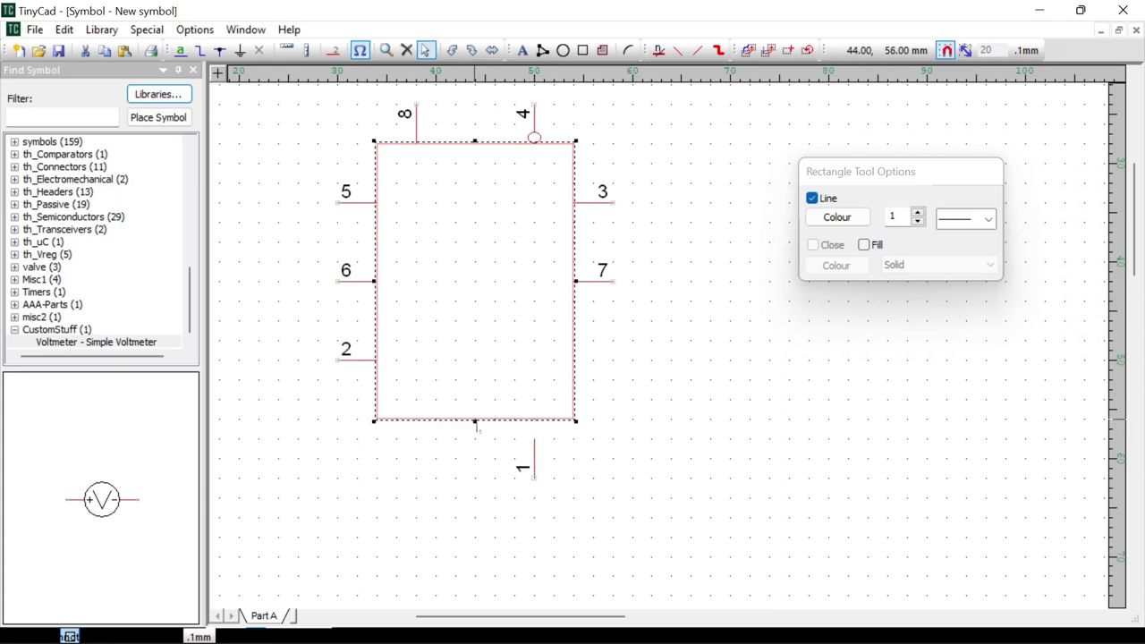
drag(534, 466, 535, 449)
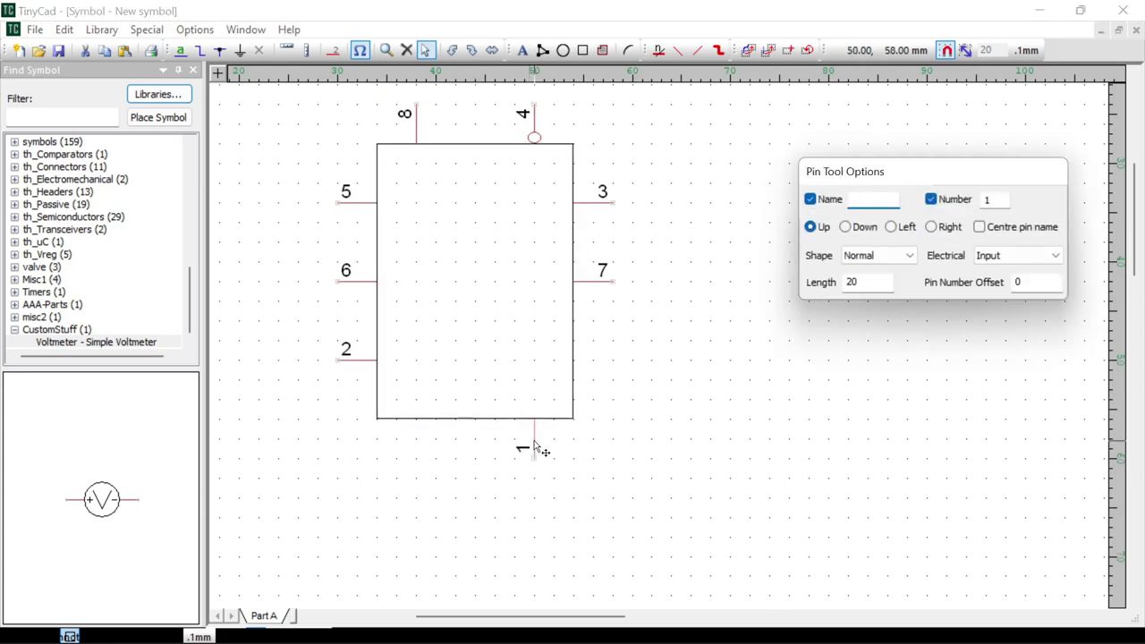
key(Escape)
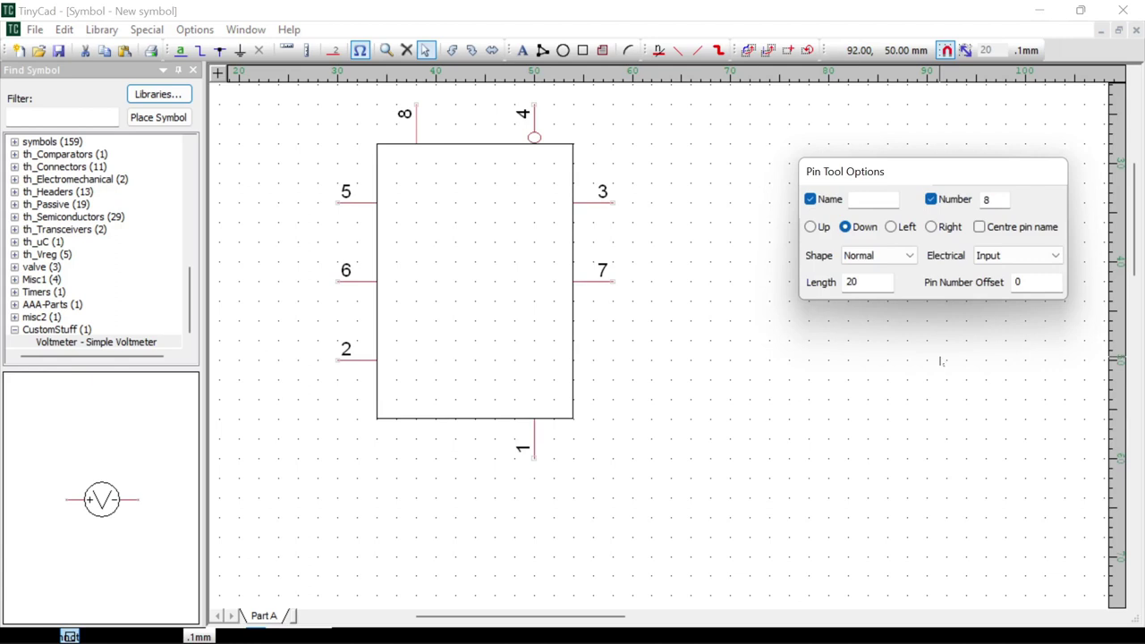
Name pin 8 Vcc and pin 4 Res above the rectangle
key(l)
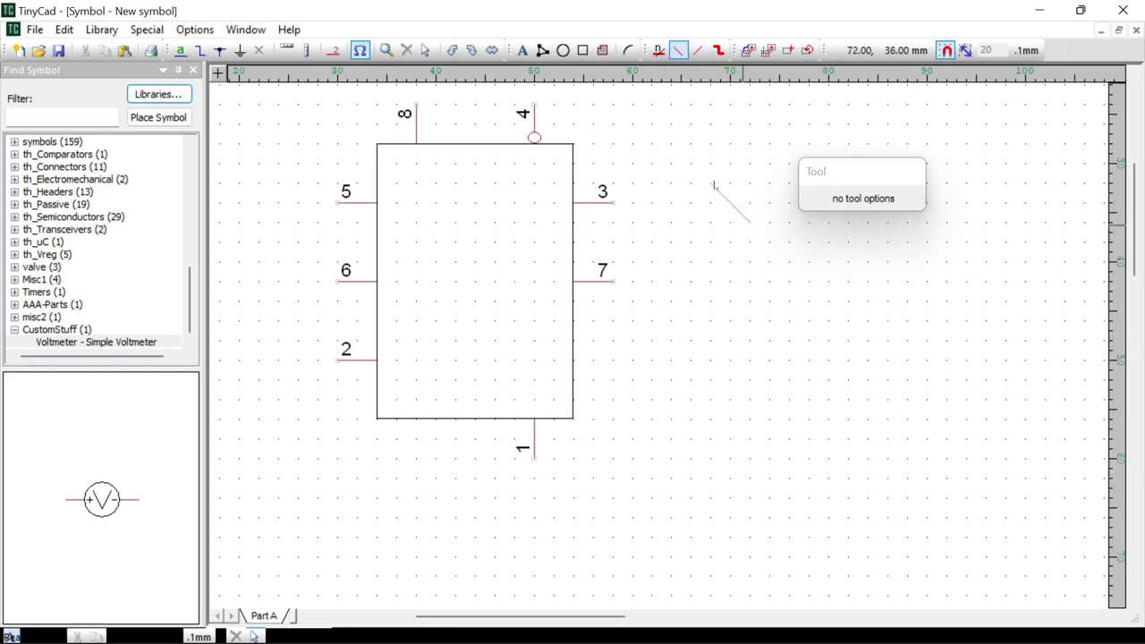
click(425, 51)
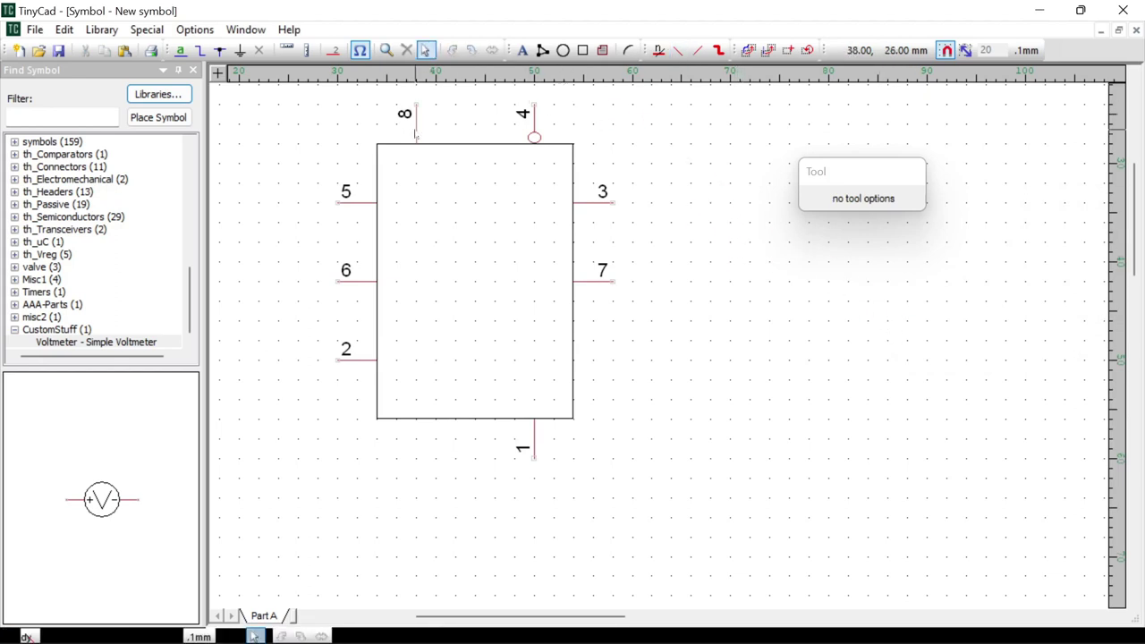
click(415, 134)
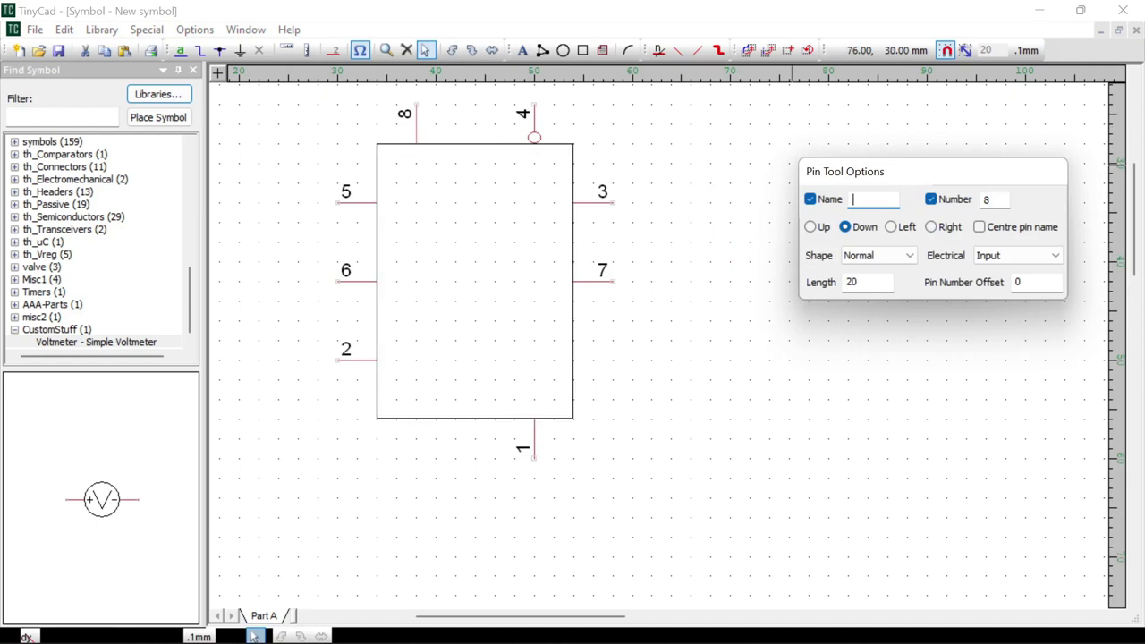
text(Vcc)
click(535, 125)
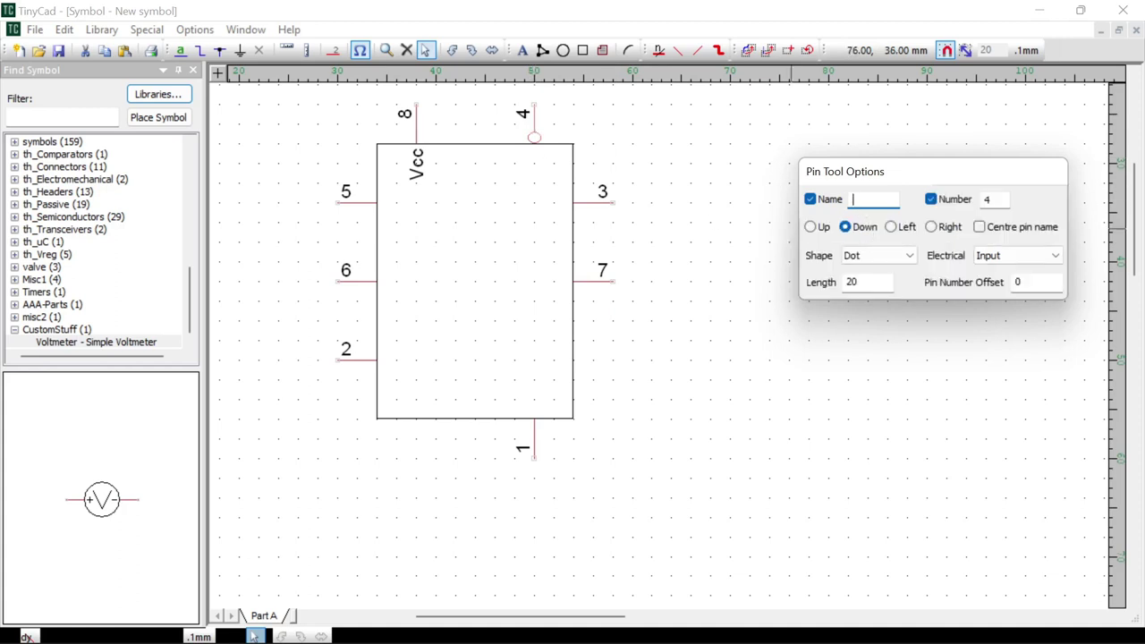
text(Res)
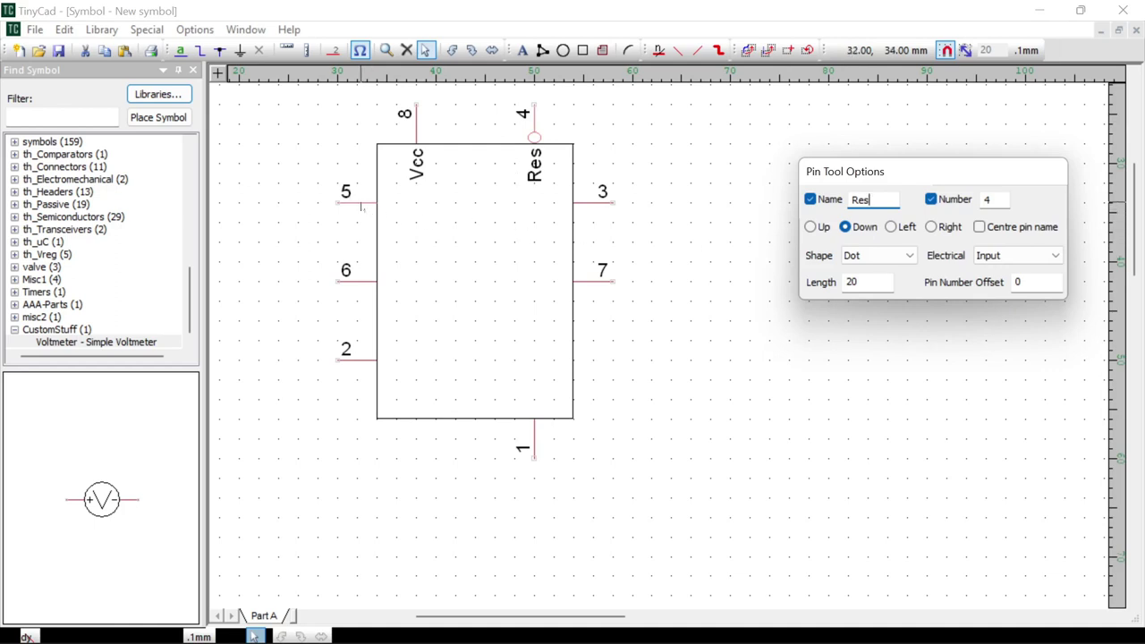
Name the pins beside the rectangle's left edge: pin 5 CV, pin 6 Thres and pin 2 Trig
click(365, 204)
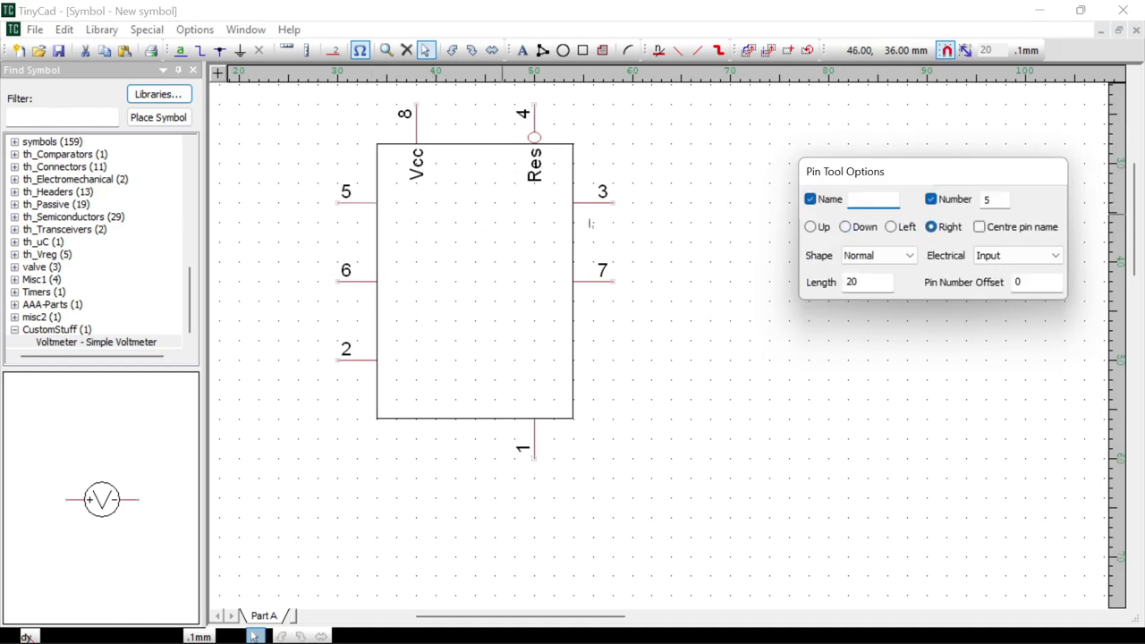
text(CV)
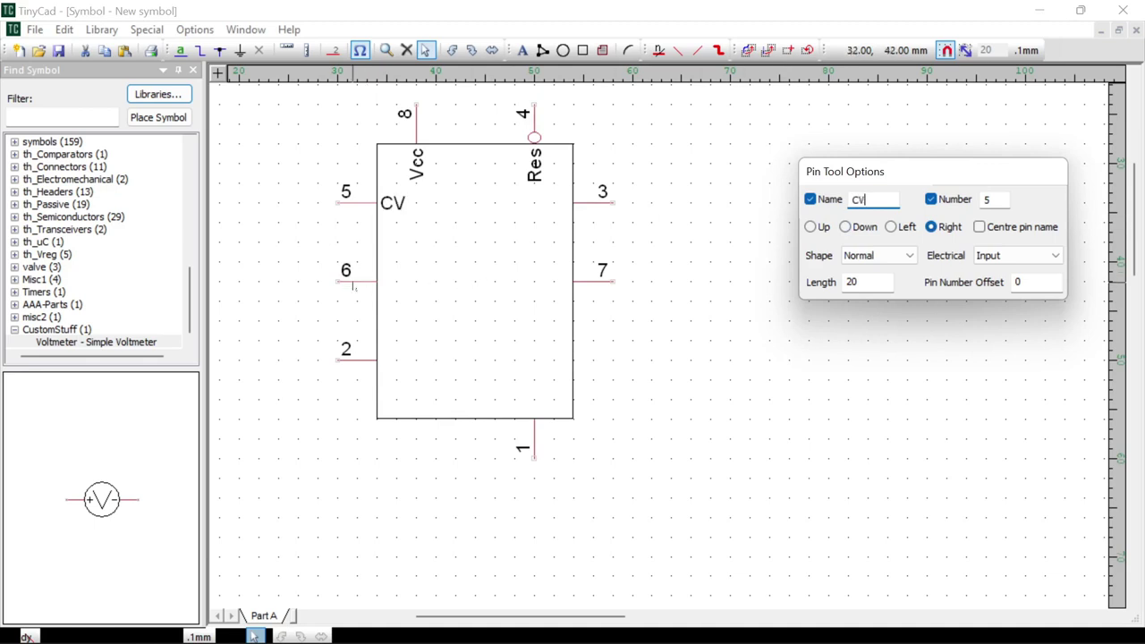
click(354, 283)
text(Thre)
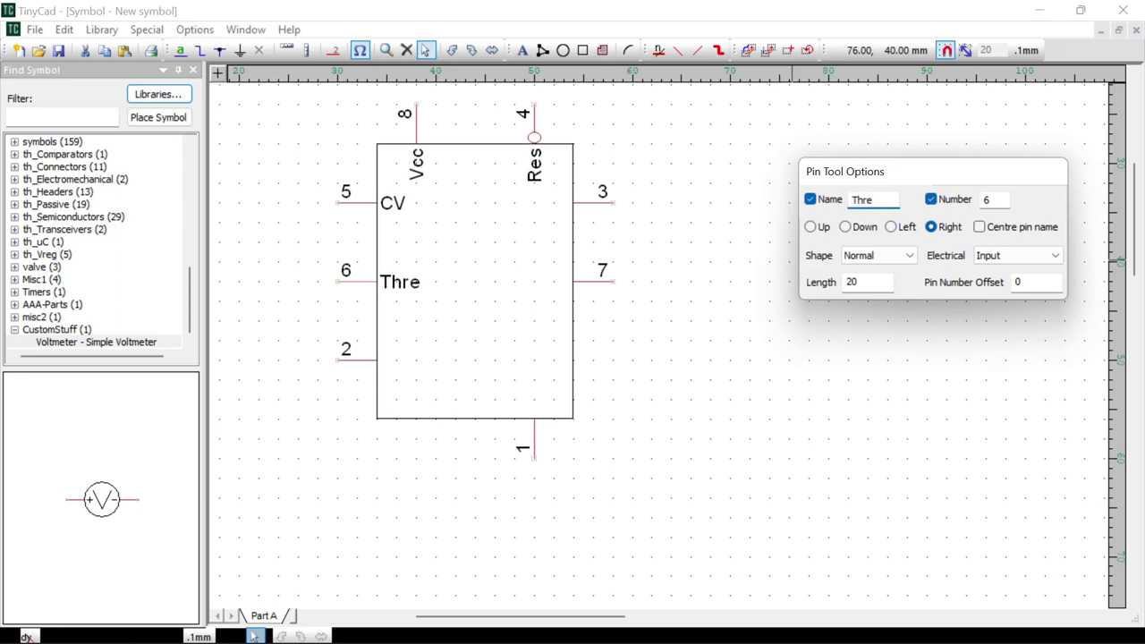
text(s)
click(356, 363)
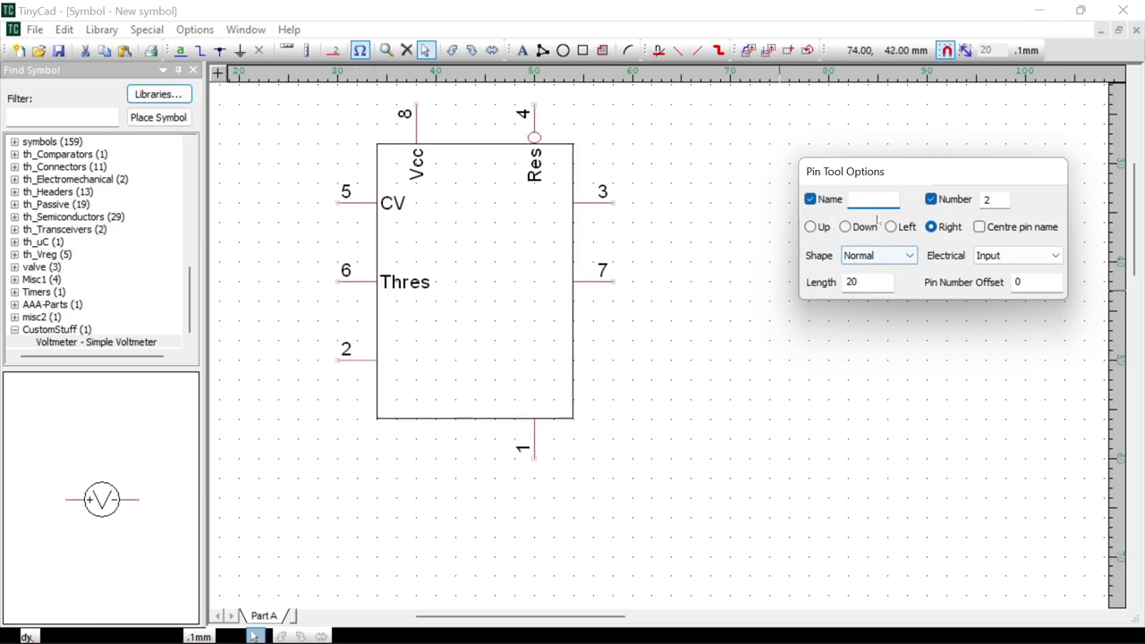
click(853, 198)
text(t)
key(BackSpace)
text(Trig)
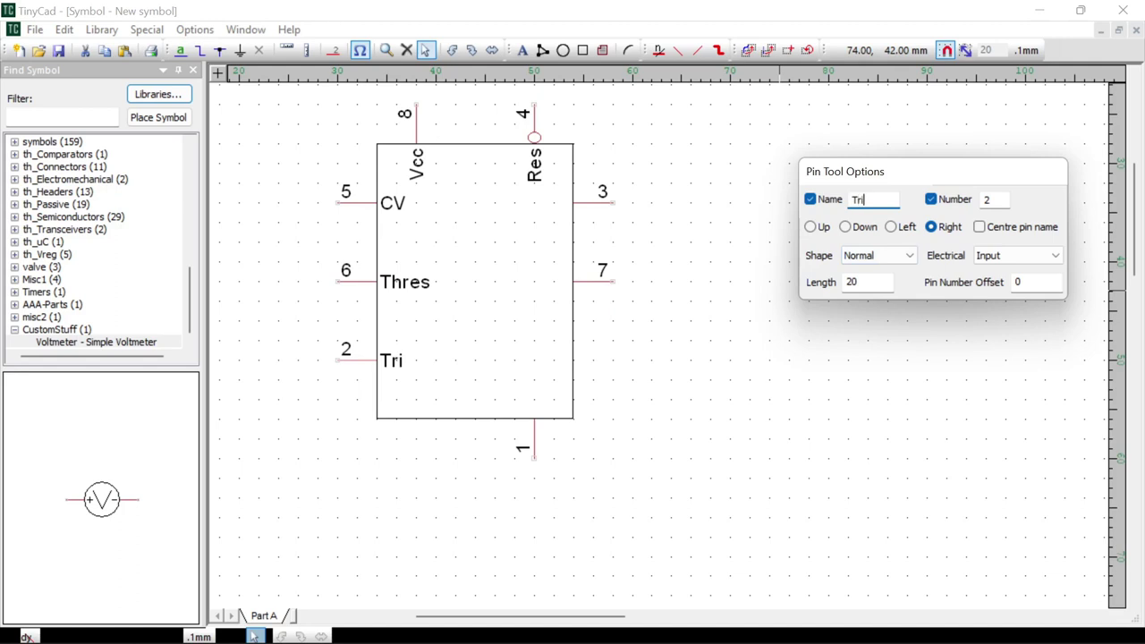
Name pin 3 Out, pin 7 Dis and pin 1 Gnd
click(594, 204)
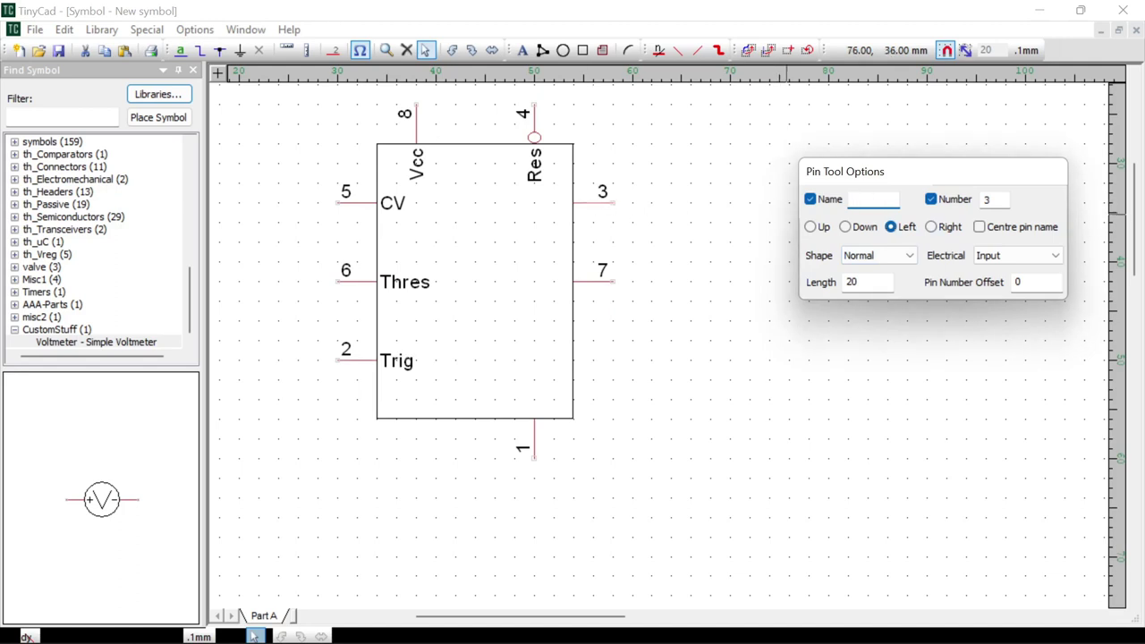
text(Out)
click(594, 284)
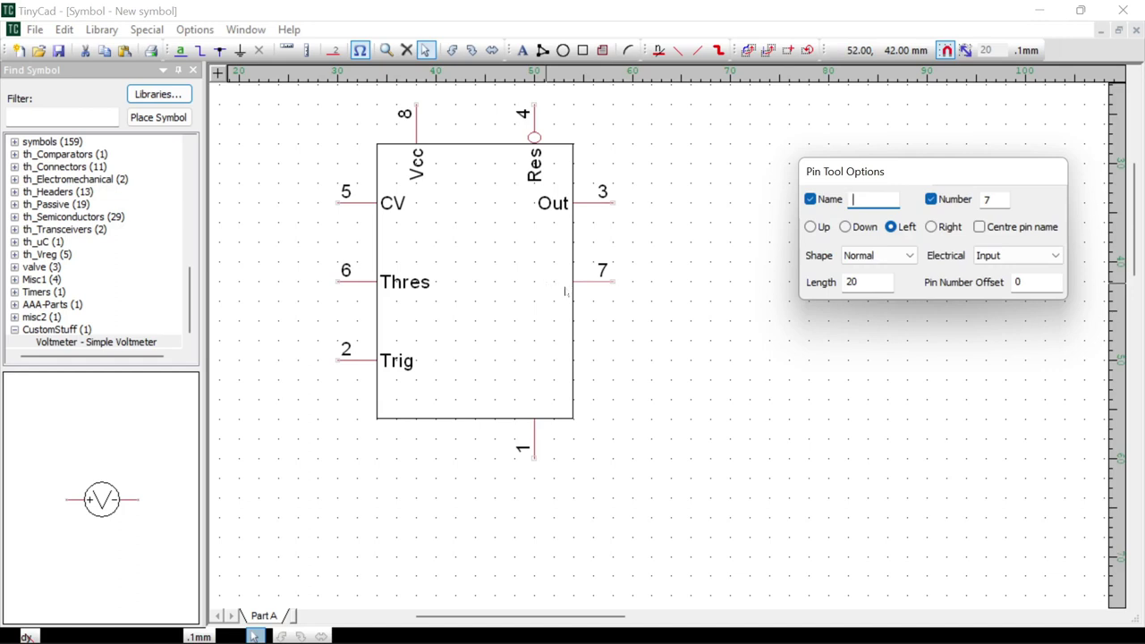
text(Dis)
click(534, 439)
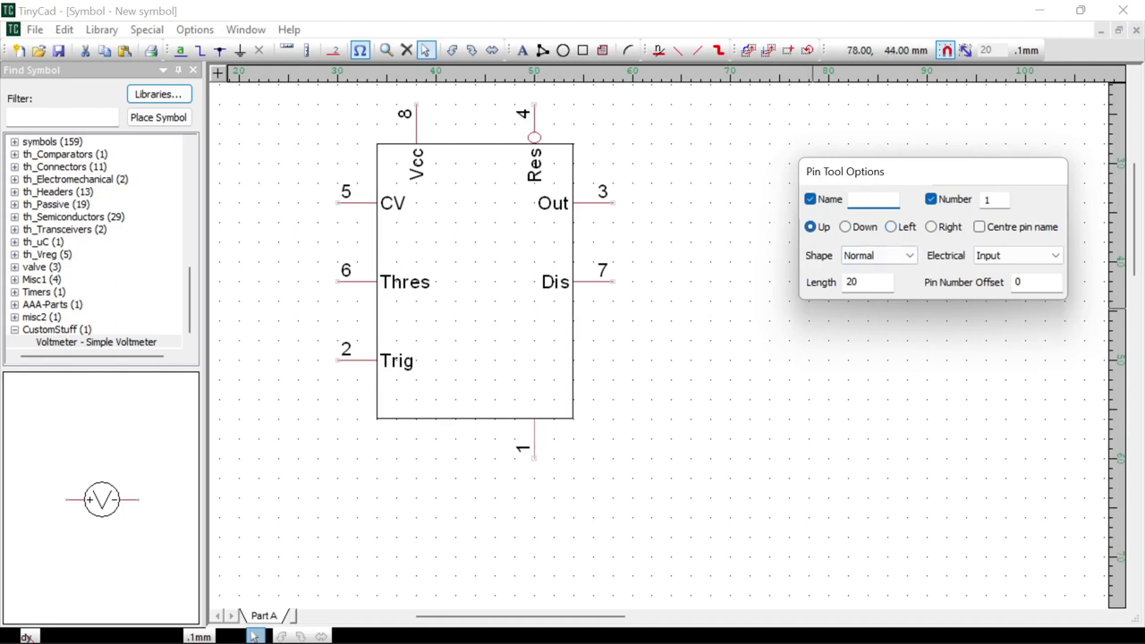
text(Gnd)
click(684, 371)
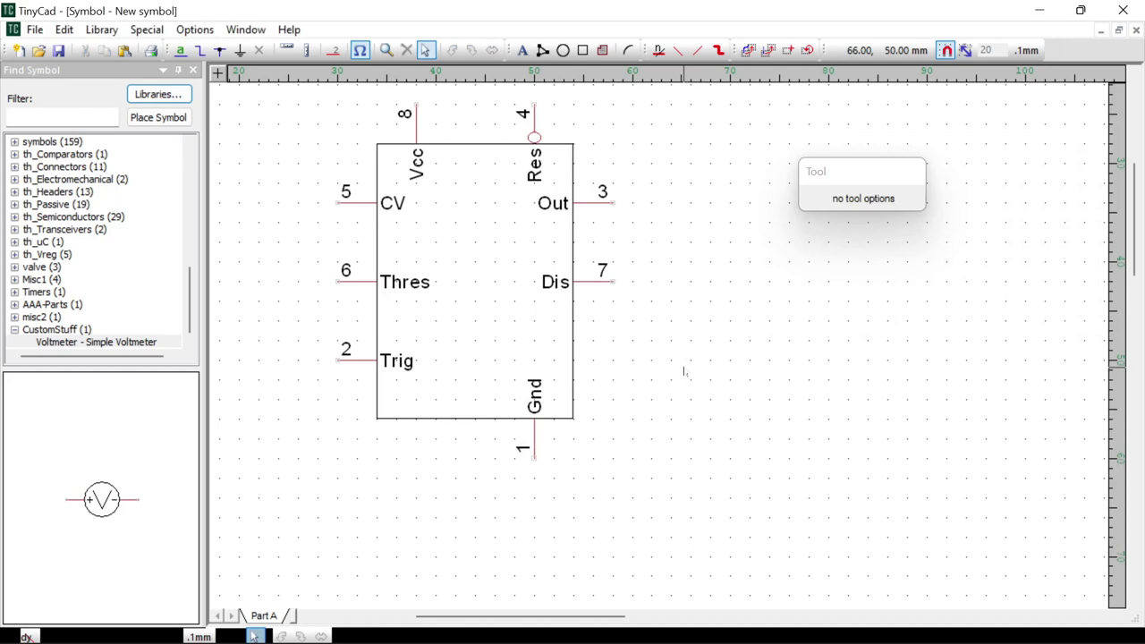
Narrow the rectangle by moving its right edge 4 mm inward
key(l)
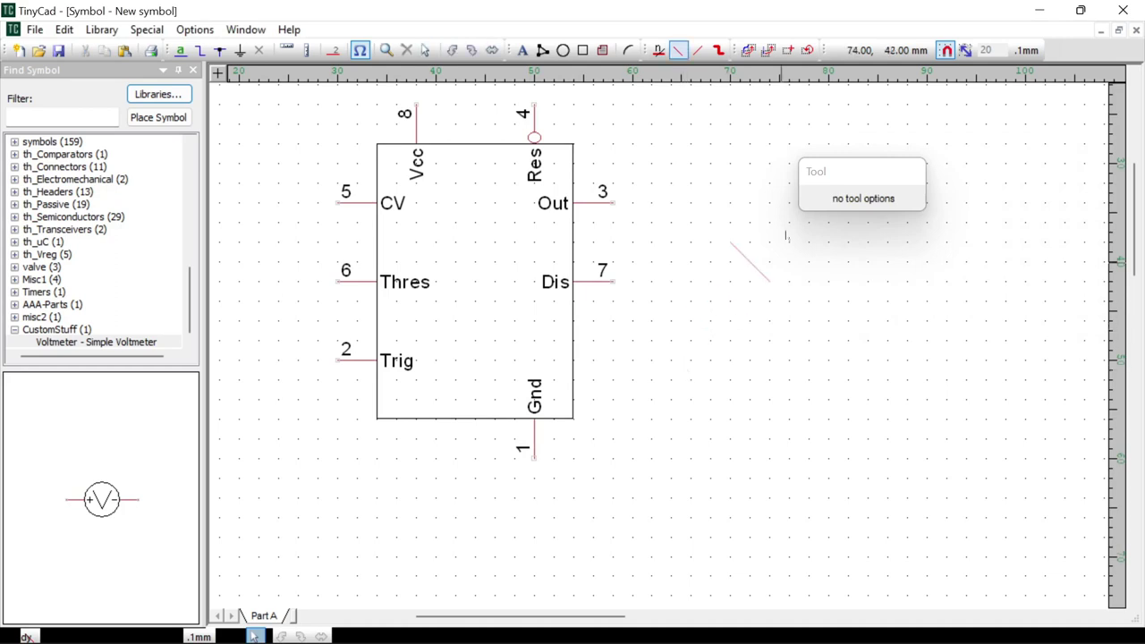
click(426, 51)
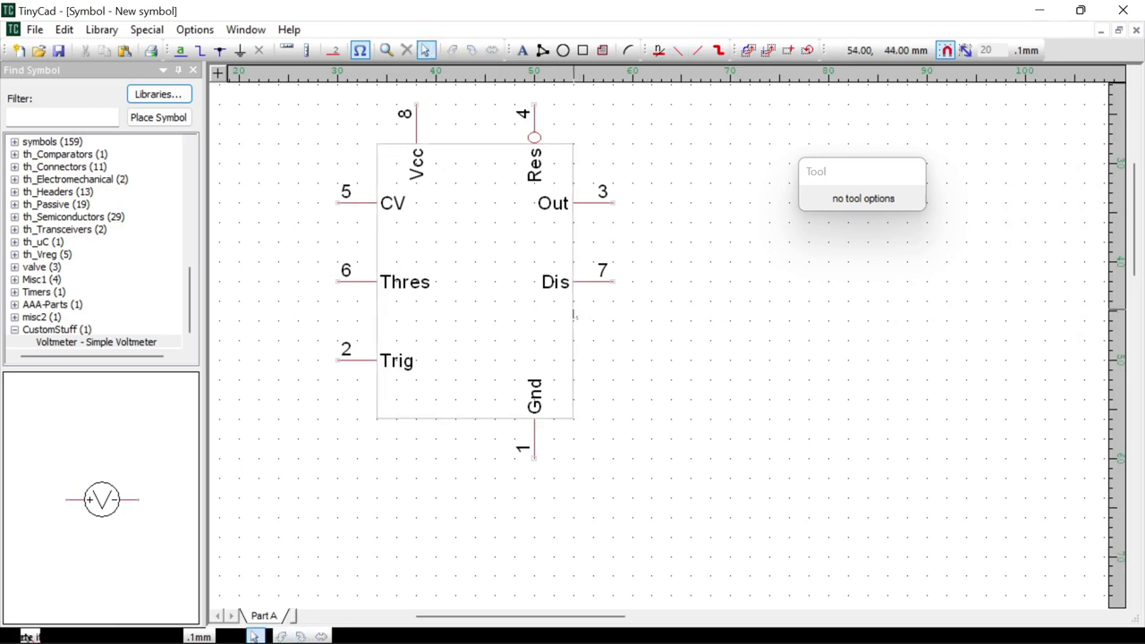
click(573, 312)
drag(576, 286, 537, 175)
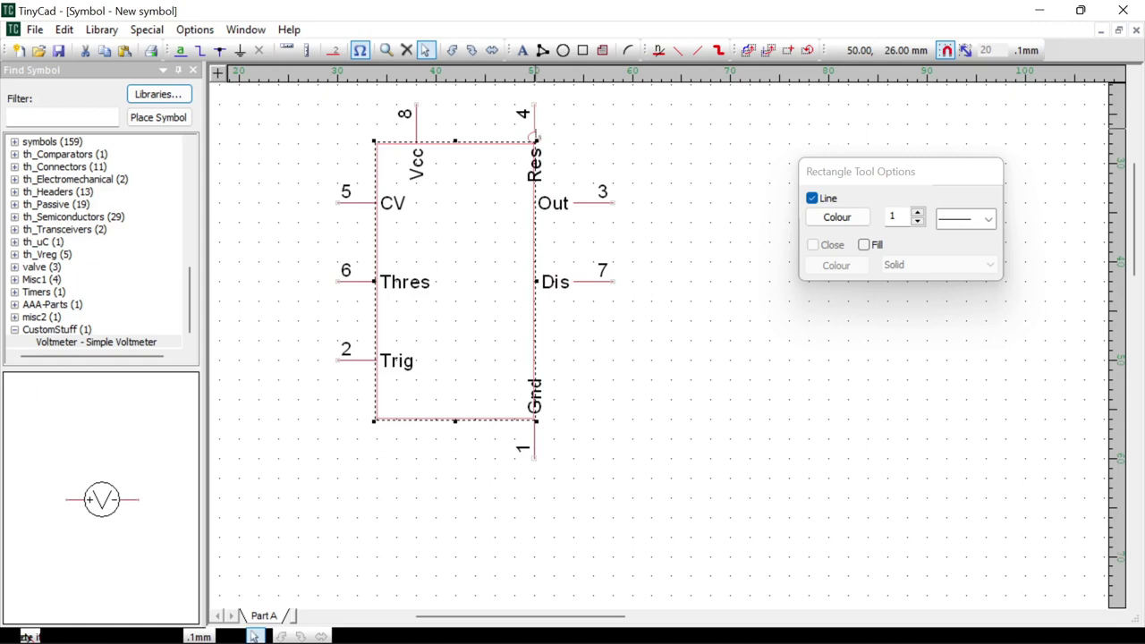
Move pin 4 left by 4 mm along the top edge, and pins 3 and 7 against the rectangle's new right edge
click(534, 134)
drag(532, 132, 495, 133)
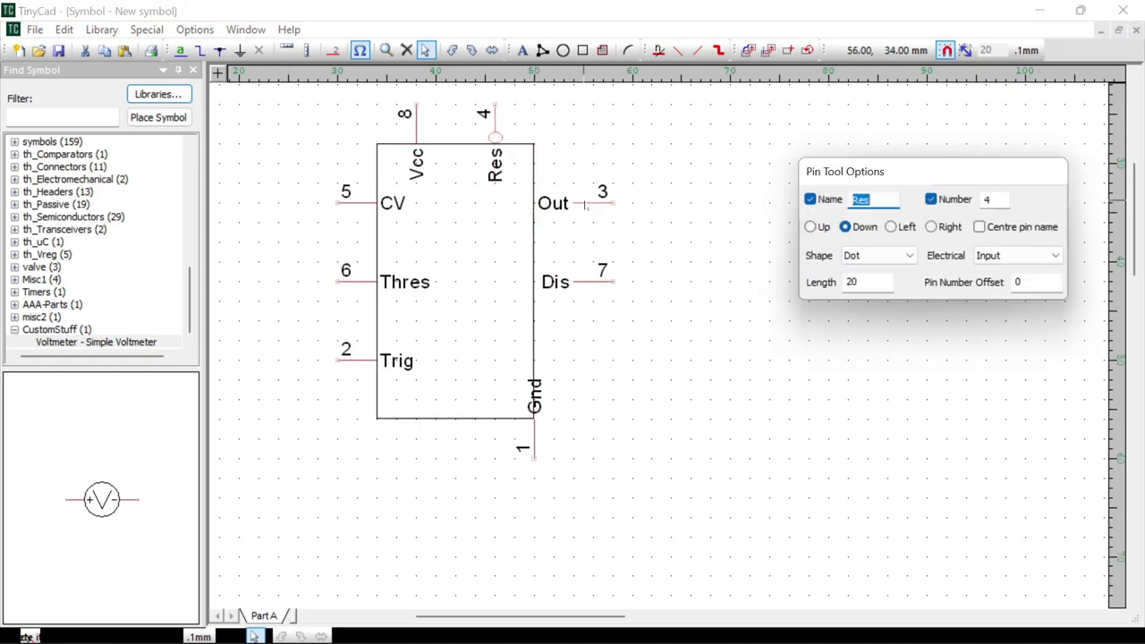
click(587, 204)
drag(587, 204, 546, 207)
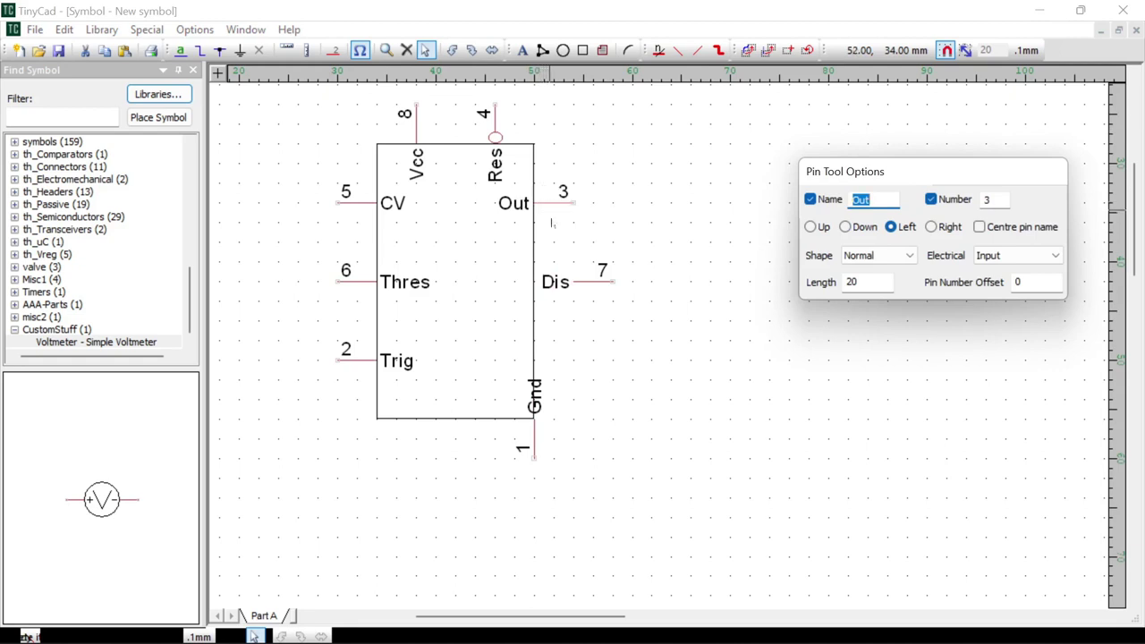
click(575, 282)
drag(575, 283, 535, 286)
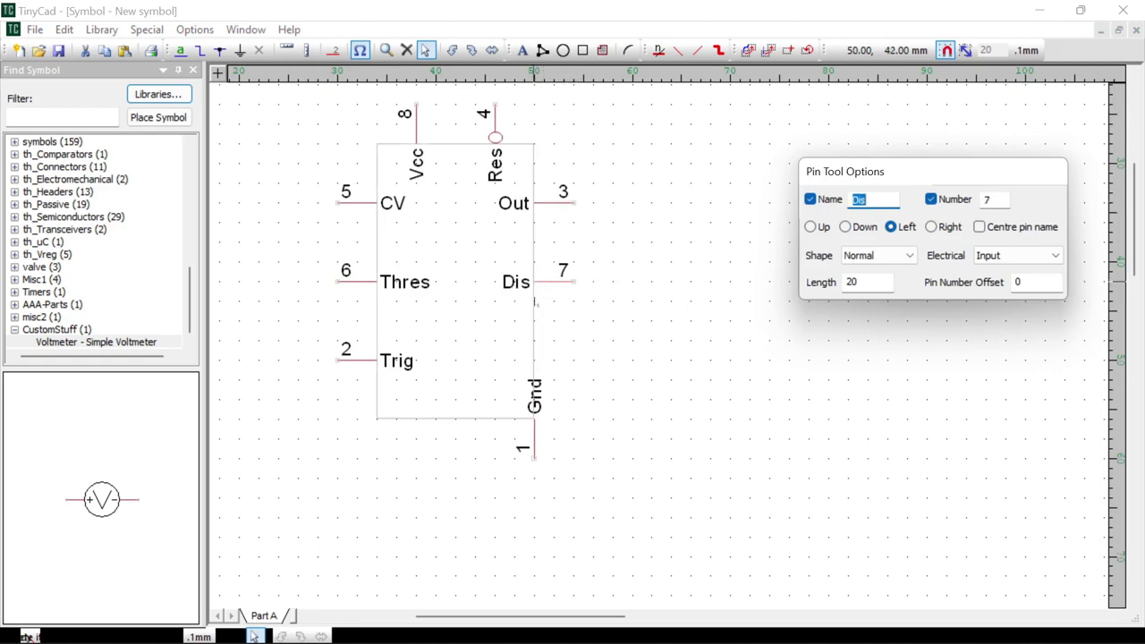
Move pin 1 left by 4 mm along the rectangle's bottom edge
click(535, 458)
drag(519, 460, 504, 455)
click(631, 373)
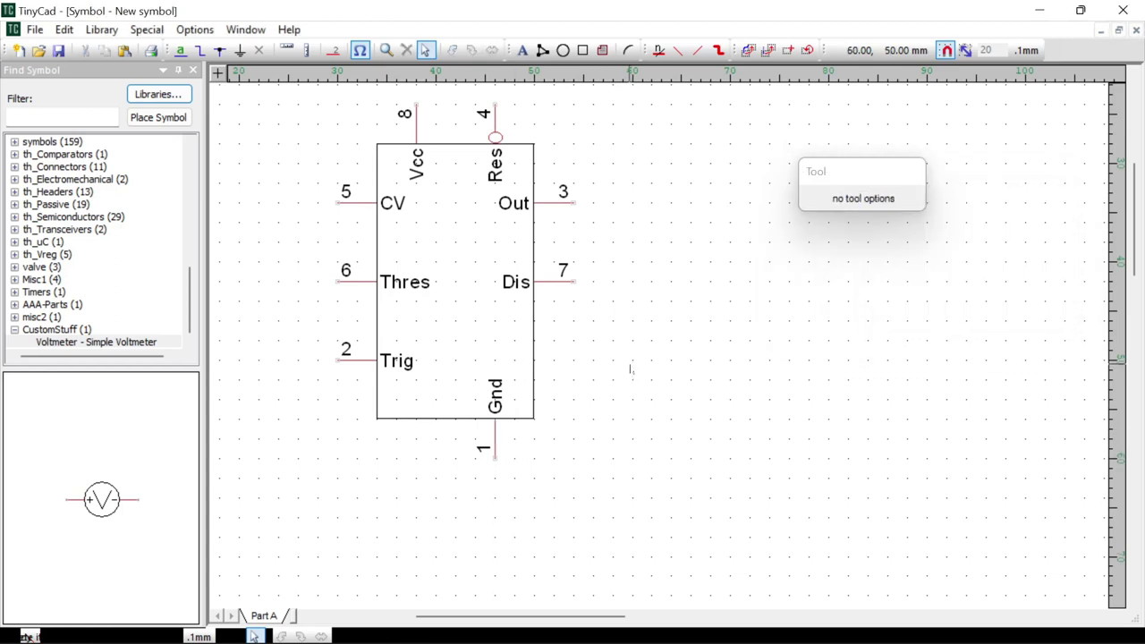
key(l)
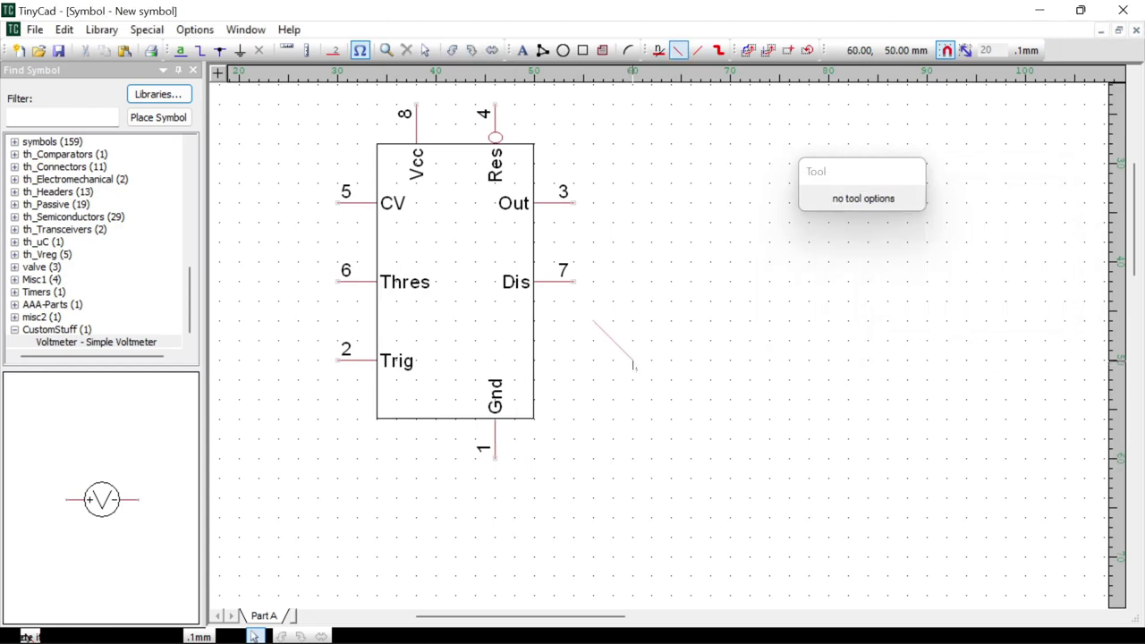
click(426, 51)
Save the symbol to the library, setting its name attribute to 555 Timer
click(35, 29)
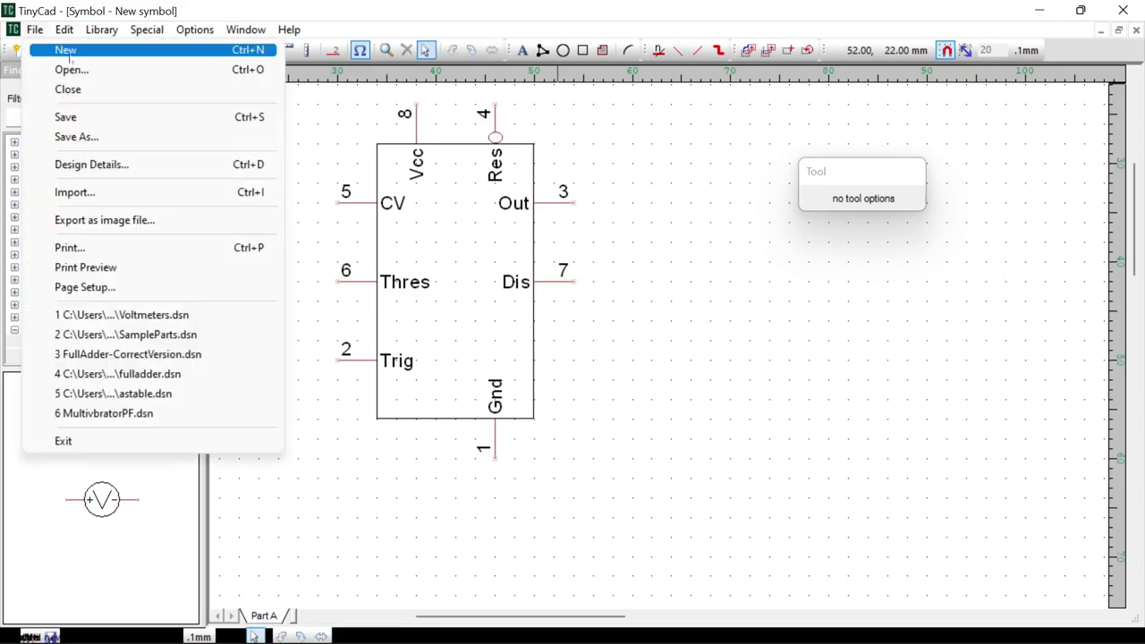
click(72, 117)
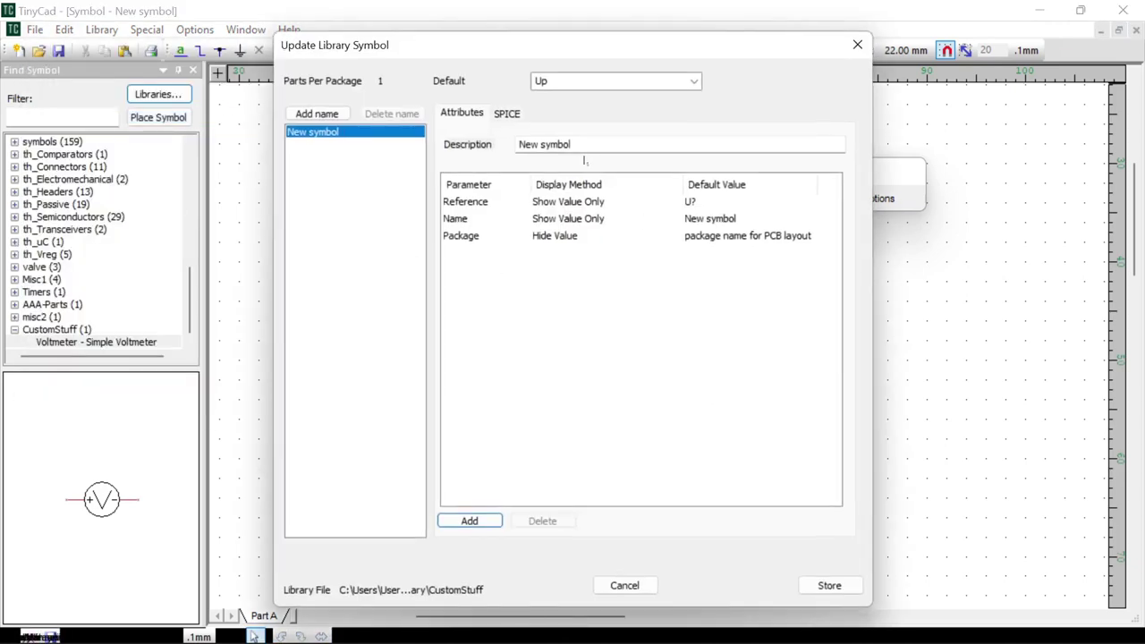
click(697, 221)
key(Delete)
key(Delete)
key(Delete)
key(Delete)
key(Delete)
key(Delete)
key(Delete)
key(Delete)
key(Delete)
key(Delete)
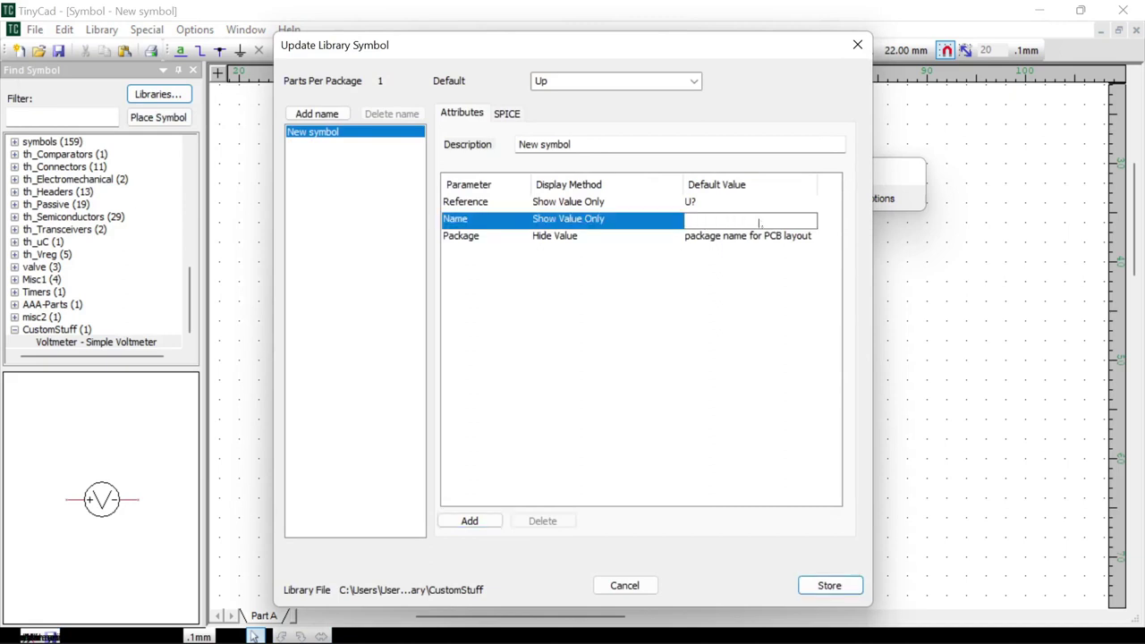
text(555 Timer)
key(Return)
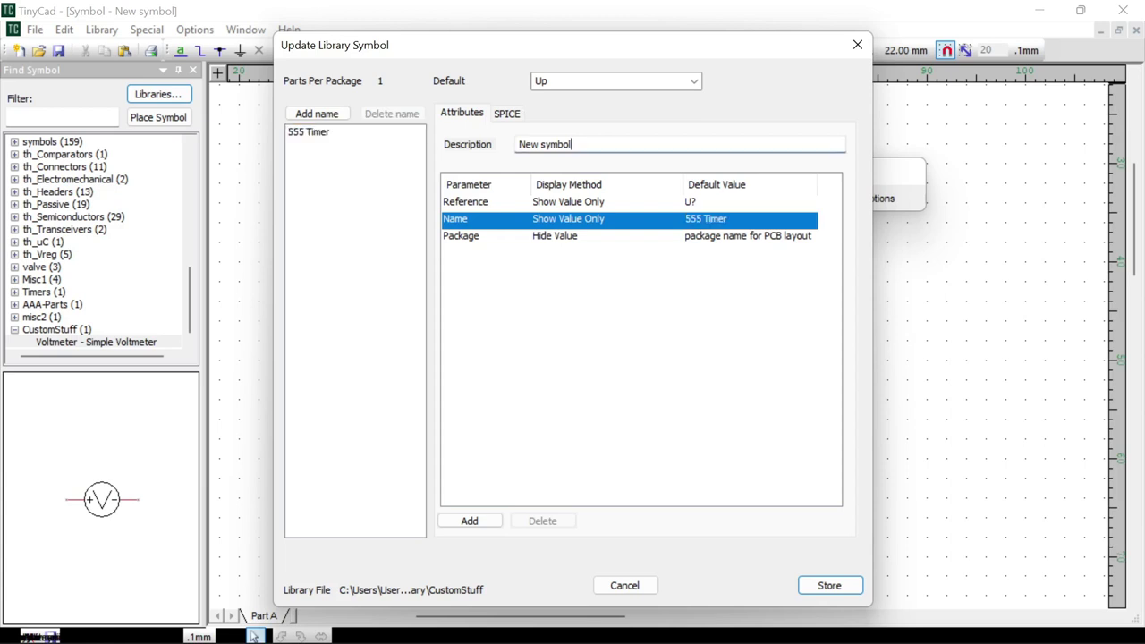
Set the symbol's description to Timer, store it in the library and close the symbol editor
key(Tab)
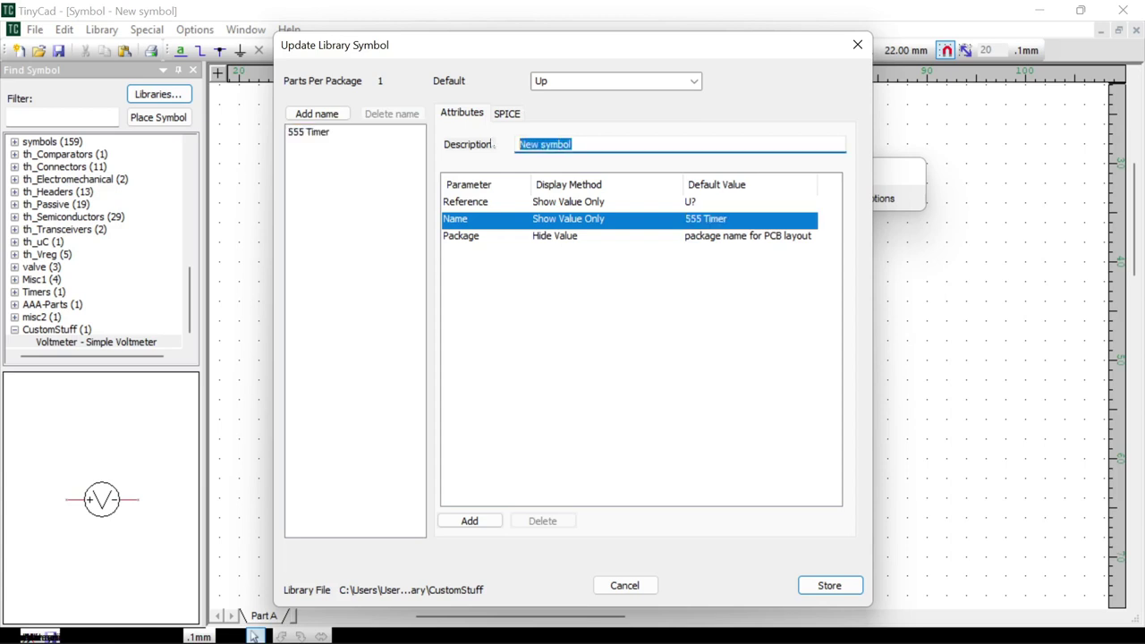
text(Timer)
click(829, 585)
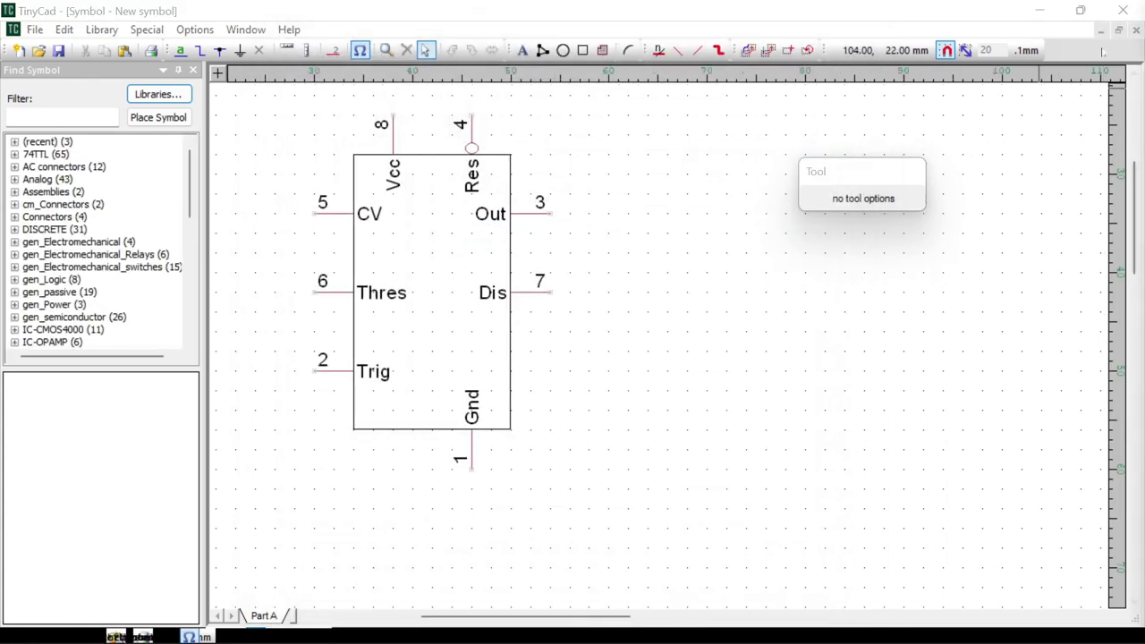
click(1136, 30)
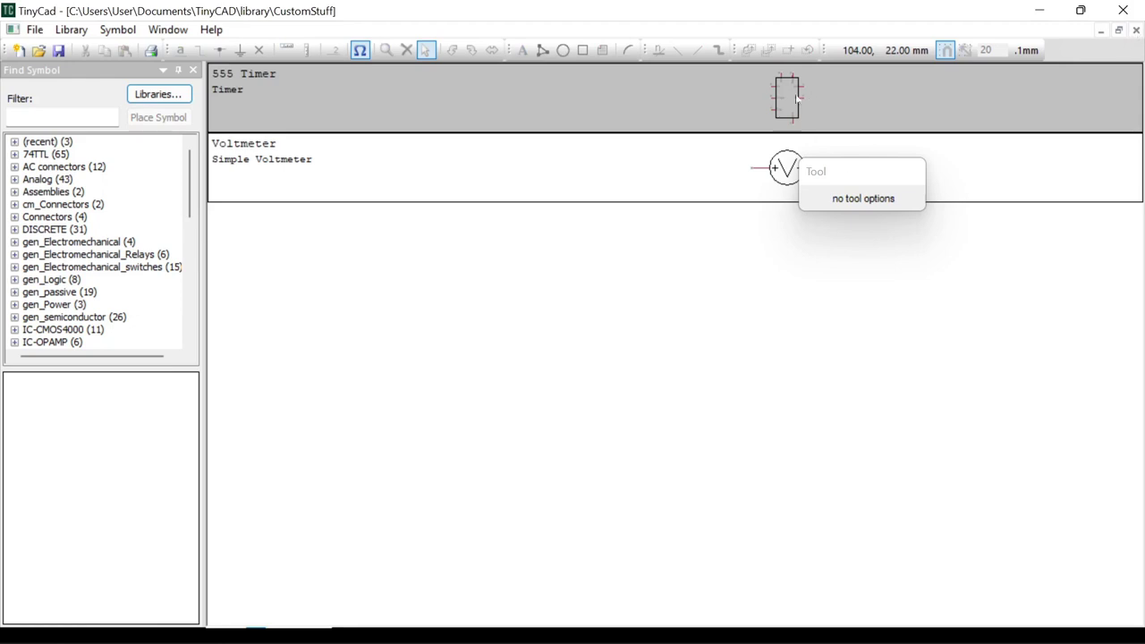
Move the floating tool window clear of the symbol previews in the library list
drag(857, 176, 1037, 257)
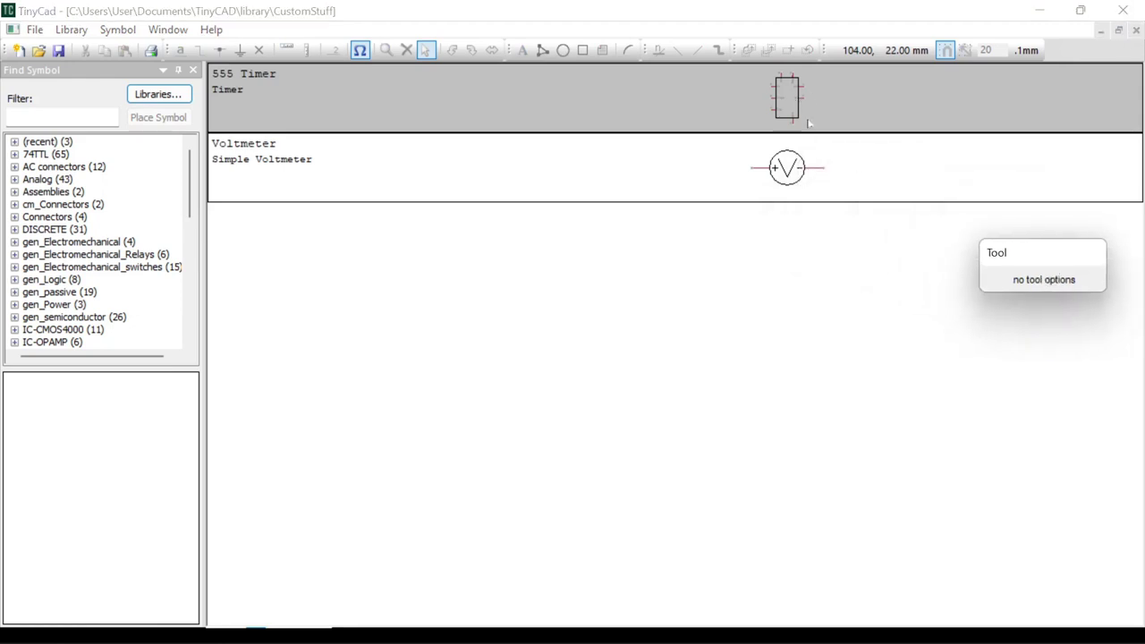
click(807, 123)
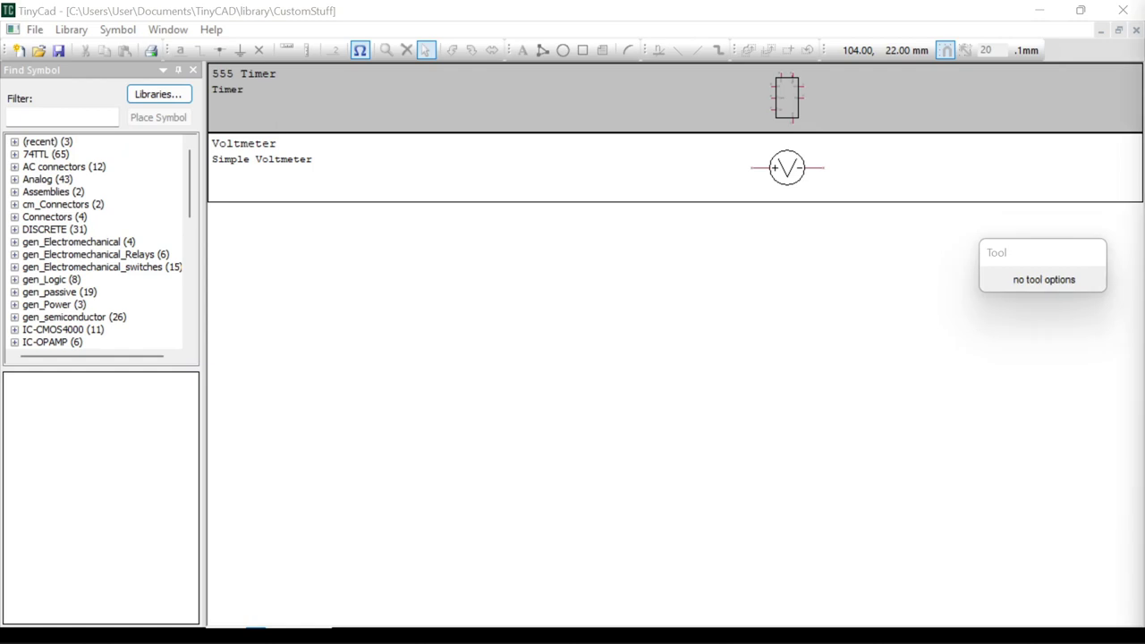
drag(1093, 267, 1040, 125)
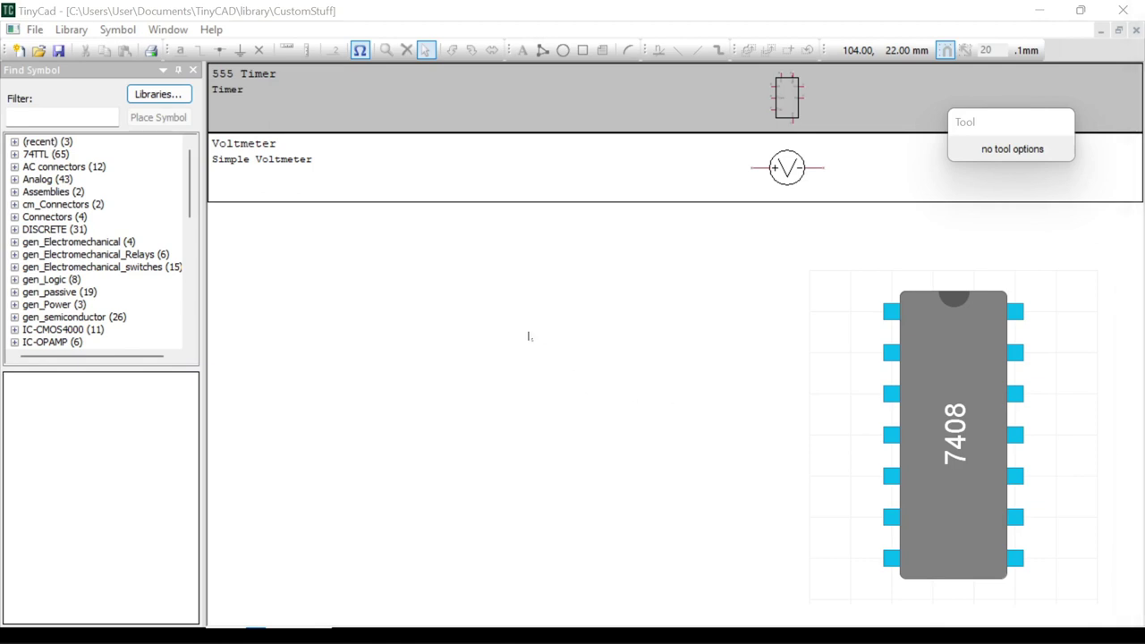
Create a new symbol in the CustomStuff library and review its settings, keeping snap to grid with normal grid spacing
right_click(514, 318)
click(565, 325)
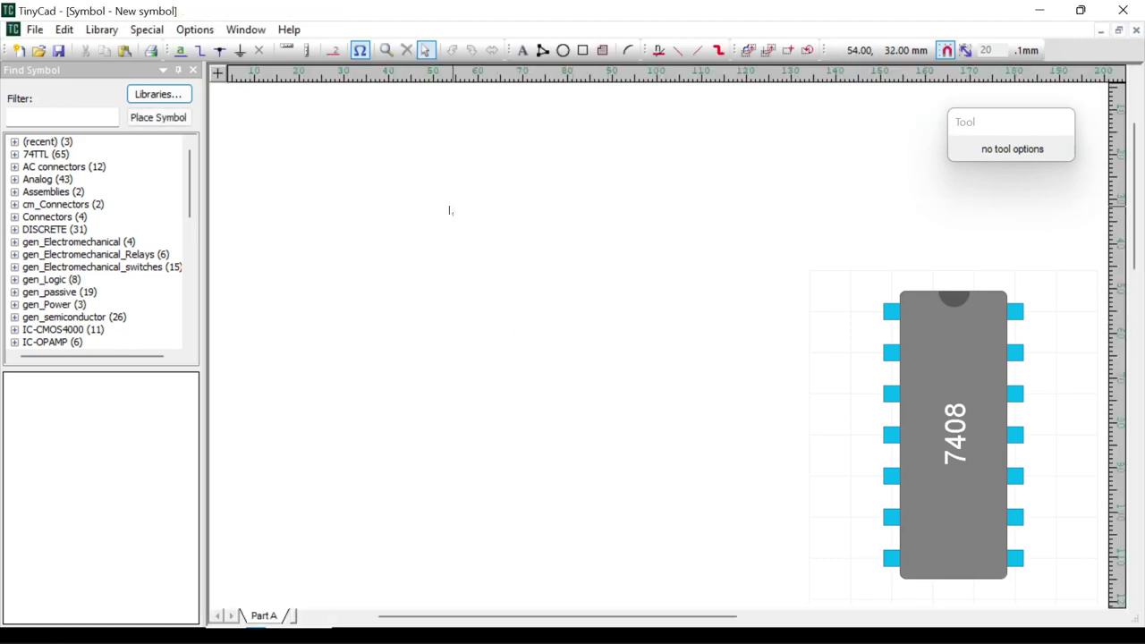
click(193, 29)
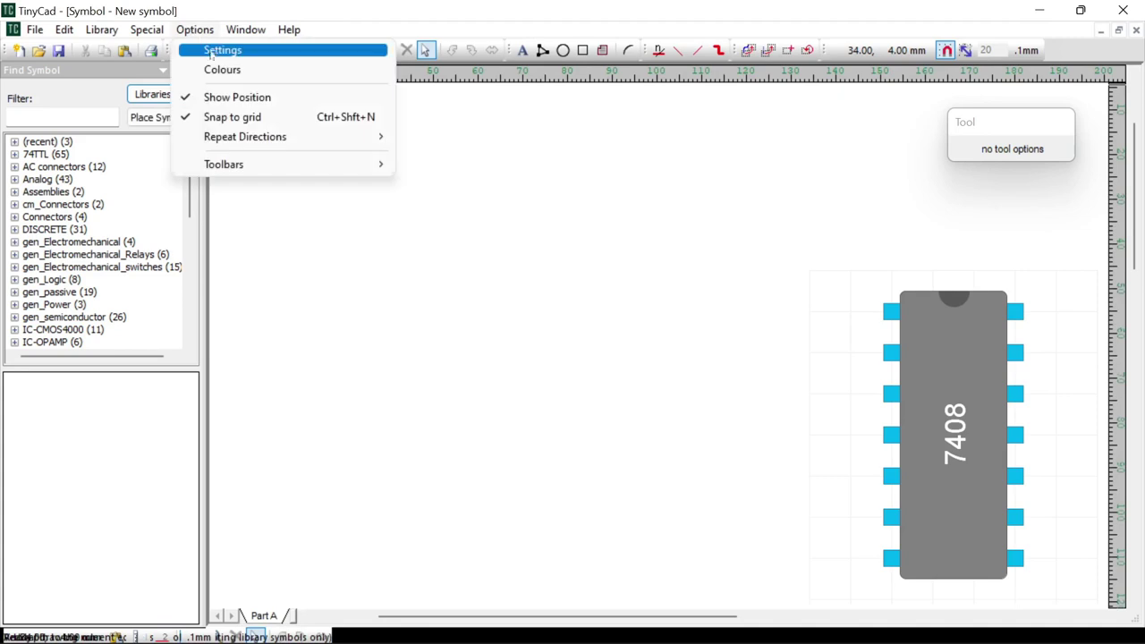
click(224, 48)
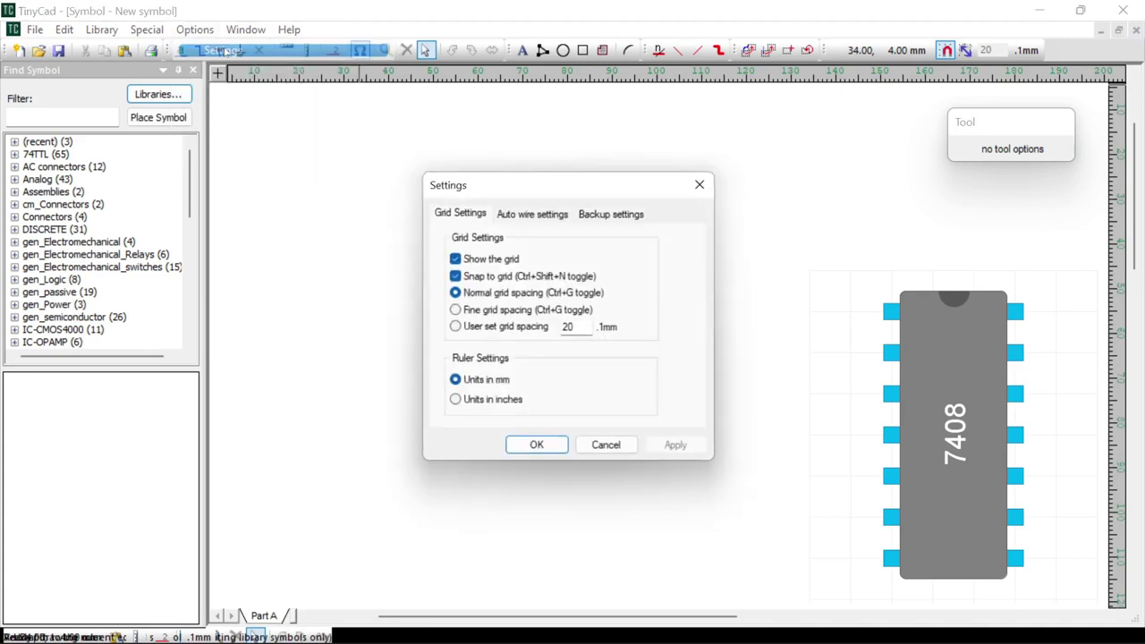
click(546, 453)
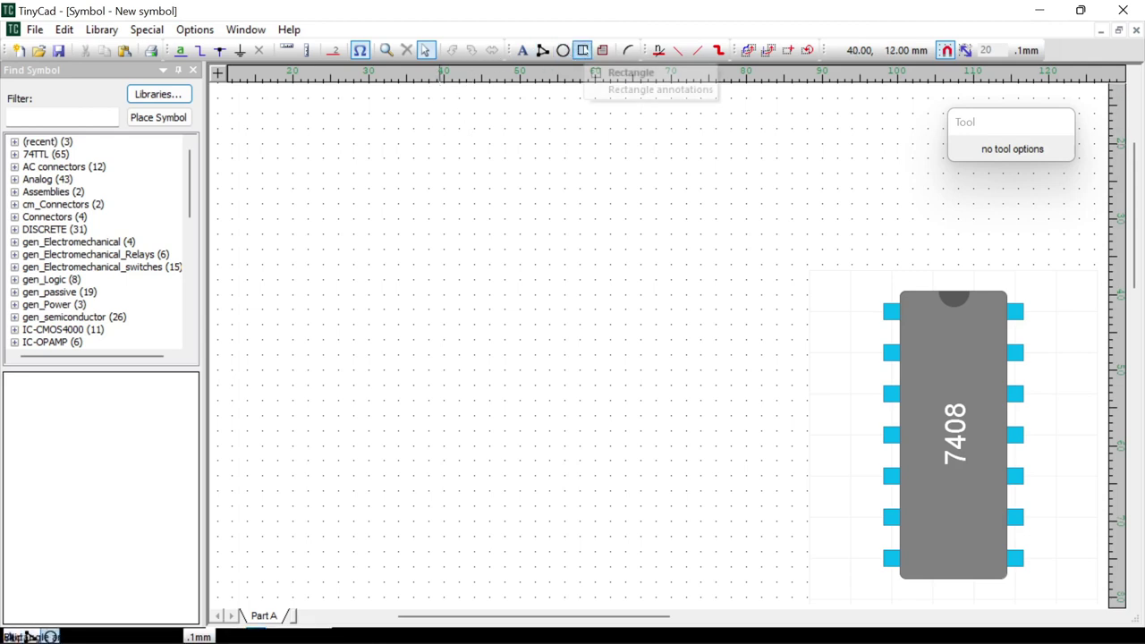
Draw a rectangle about 12 mm wide and 26 mm high, and extend its bottom edge downward by 2 mm
click(631, 73)
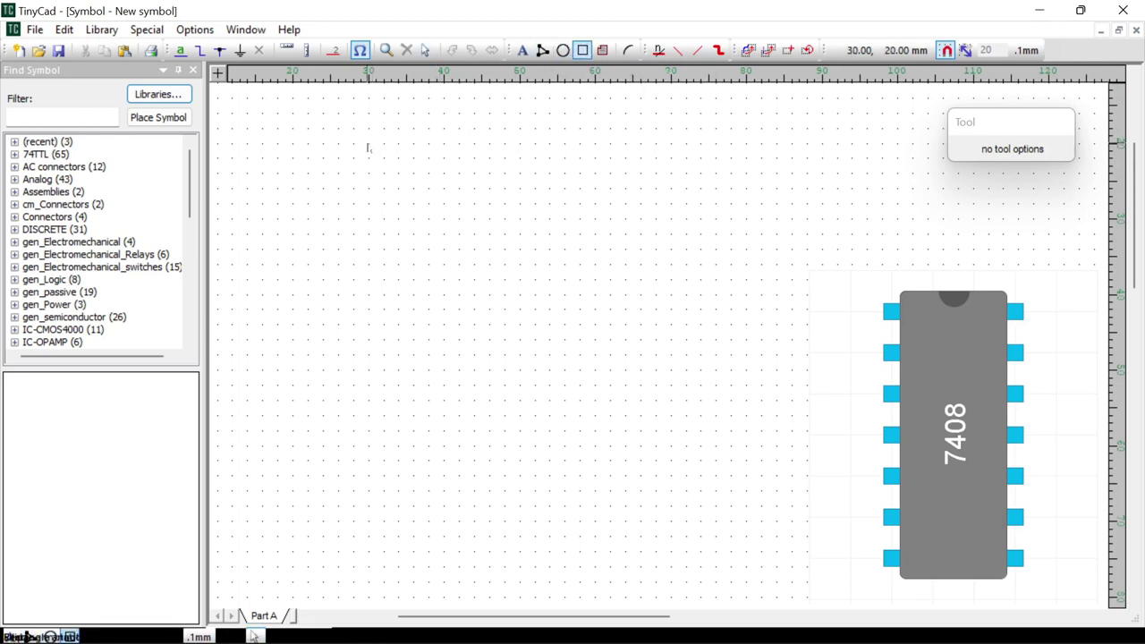
drag(368, 145, 461, 350)
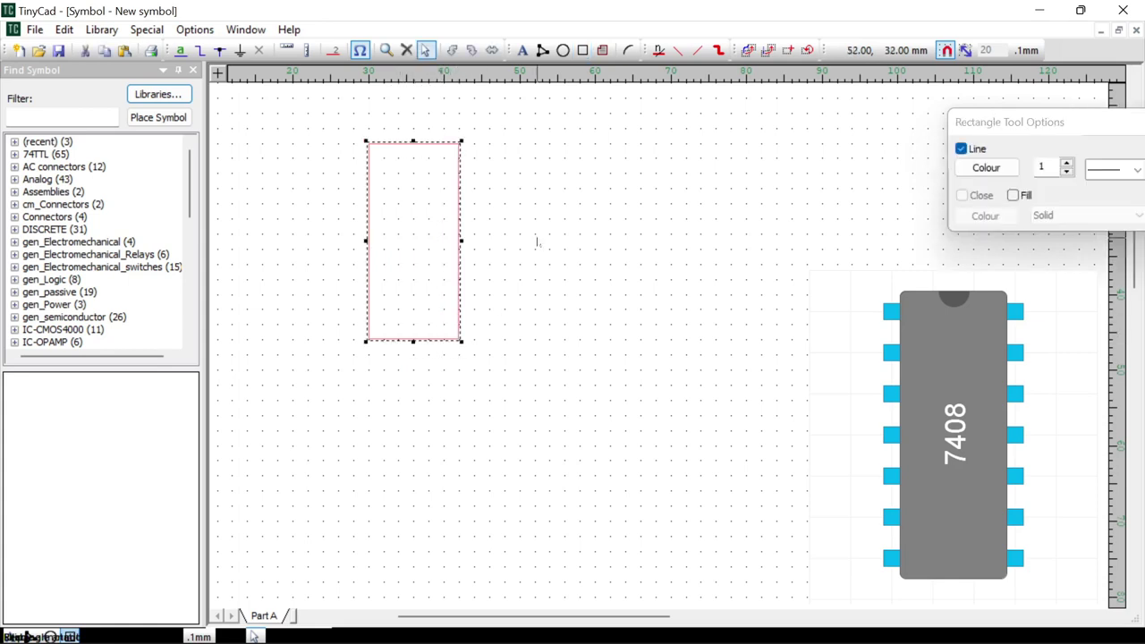
click(528, 150)
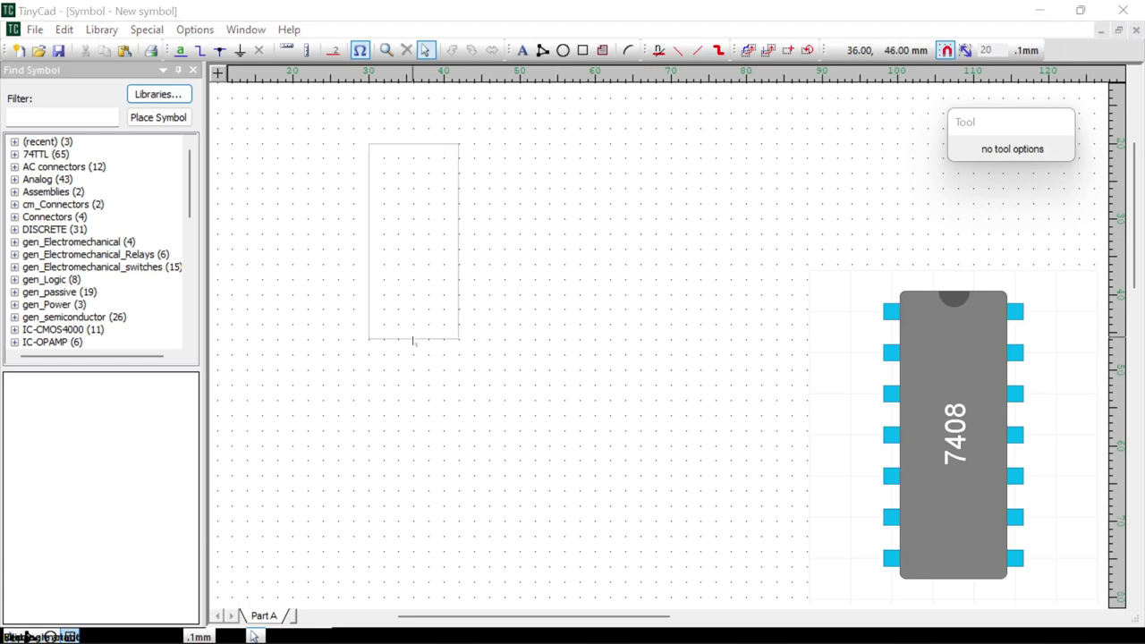
click(413, 339)
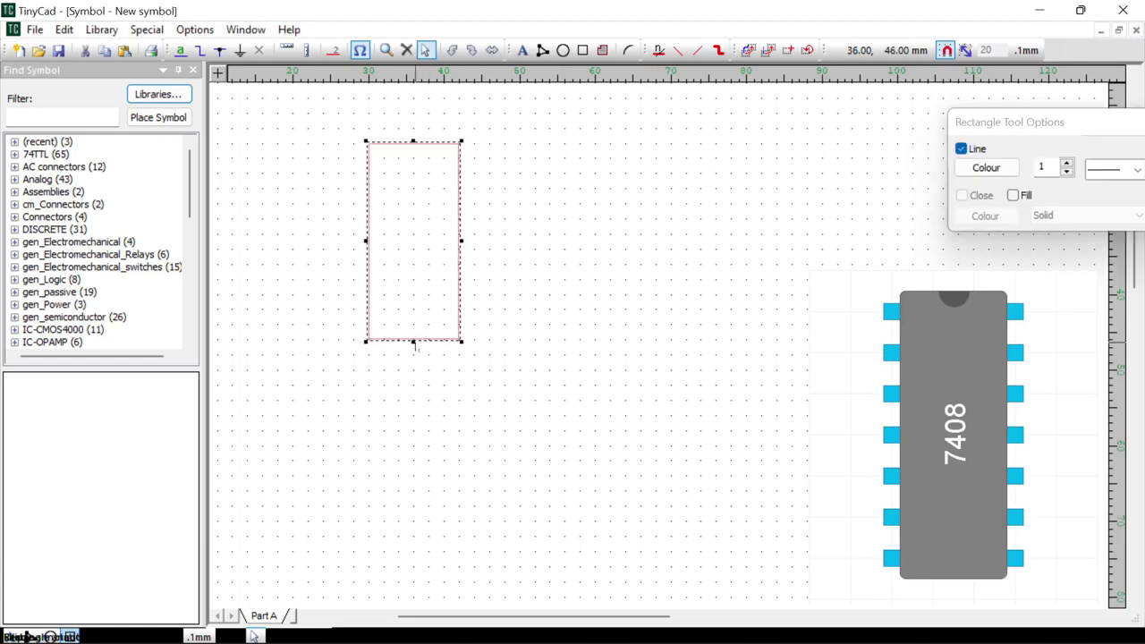
drag(412, 343, 414, 358)
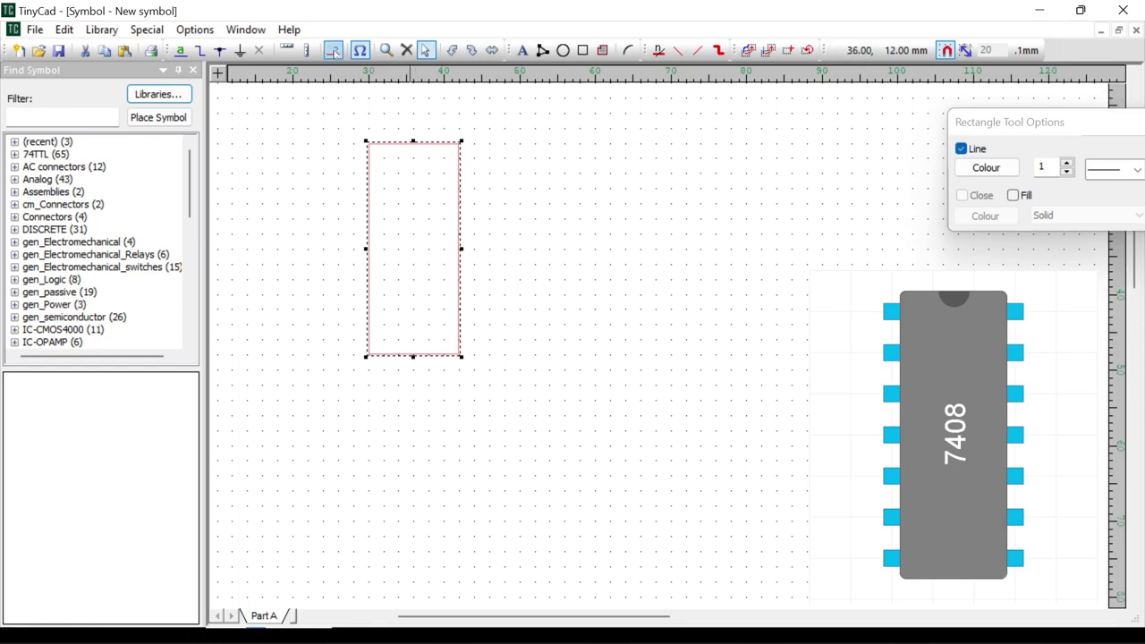
Place pins 1 to 7 in a vertical column left of the rectangle, numbered downward at about 6 mm spacing
click(333, 50)
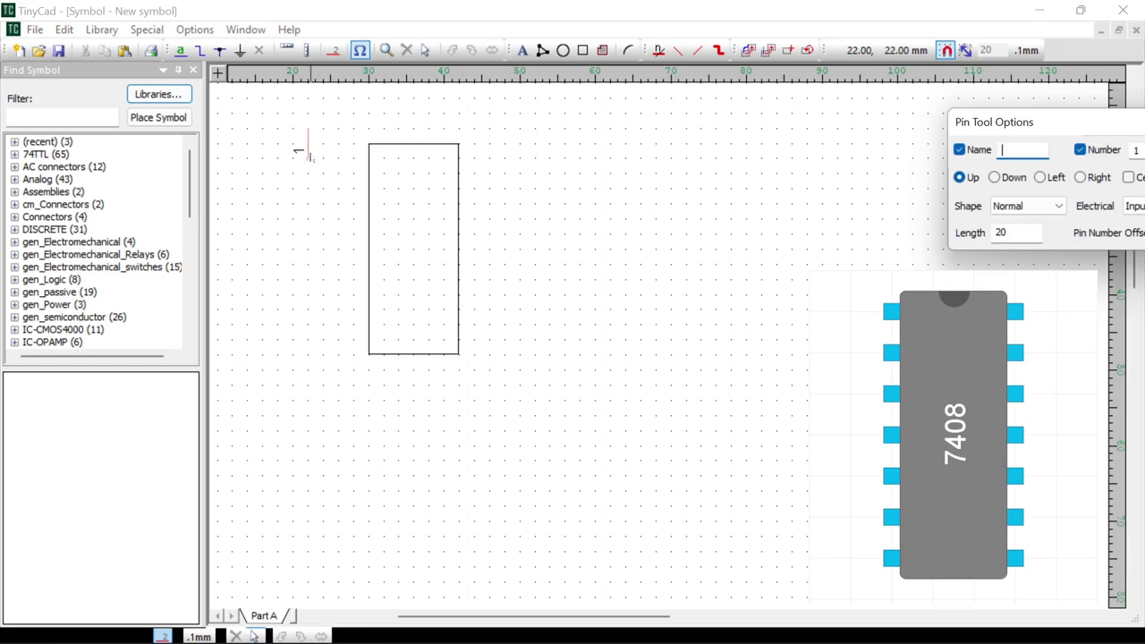
click(308, 143)
click(308, 198)
click(309, 244)
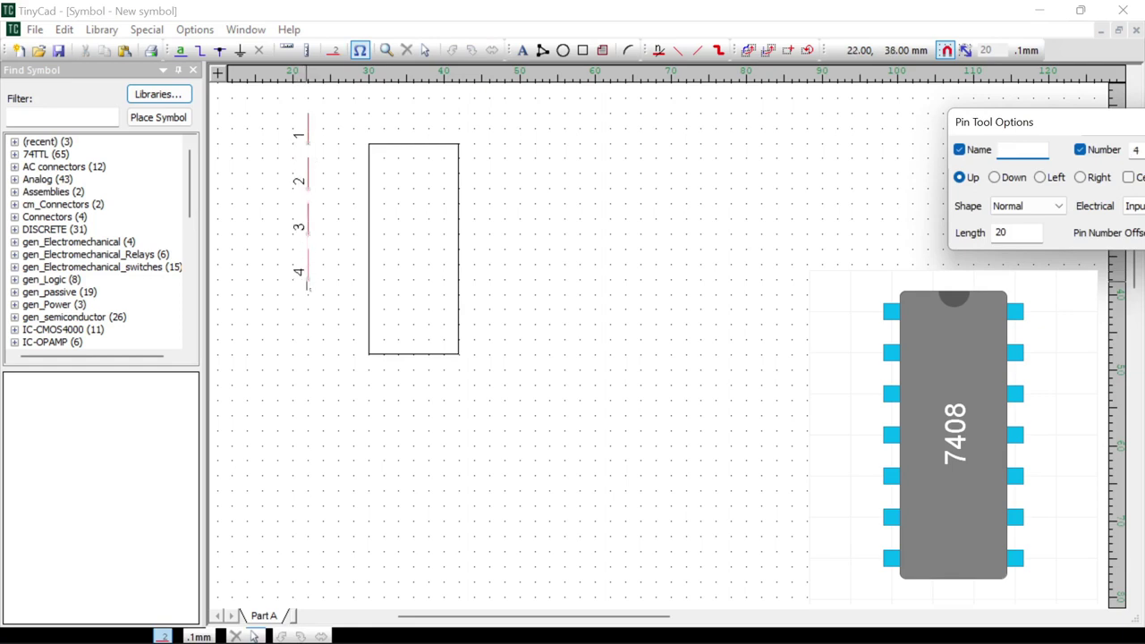
click(309, 284)
click(309, 330)
click(307, 374)
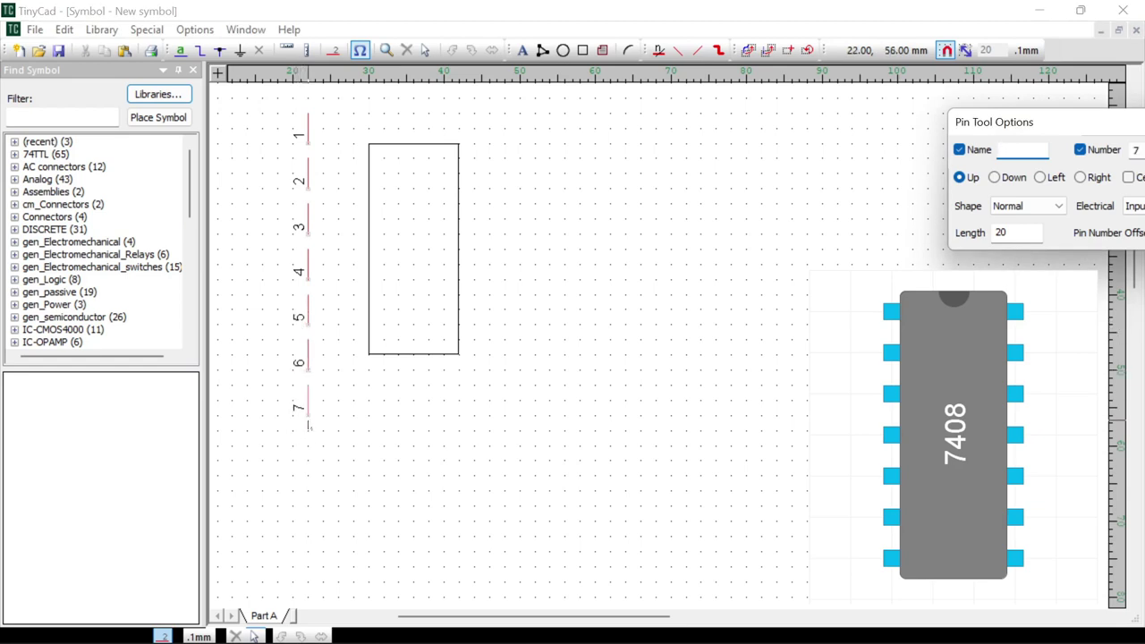
click(308, 427)
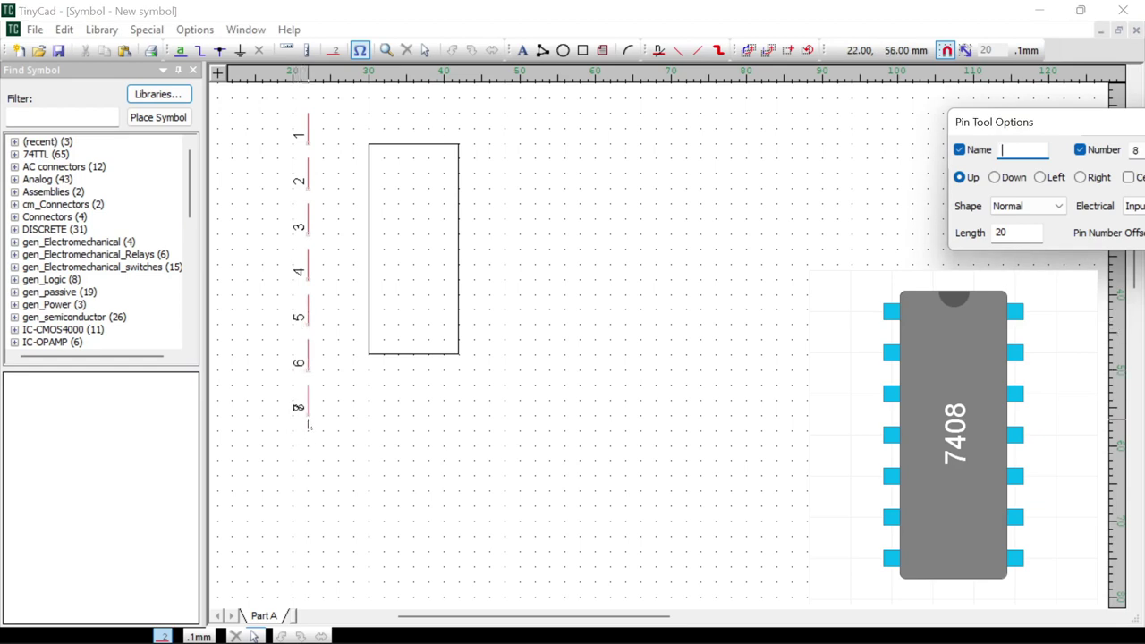
Place pins 8 to 14 in a vertical column right of the rectangle, numbered from bottom to top
click(508, 422)
click(505, 355)
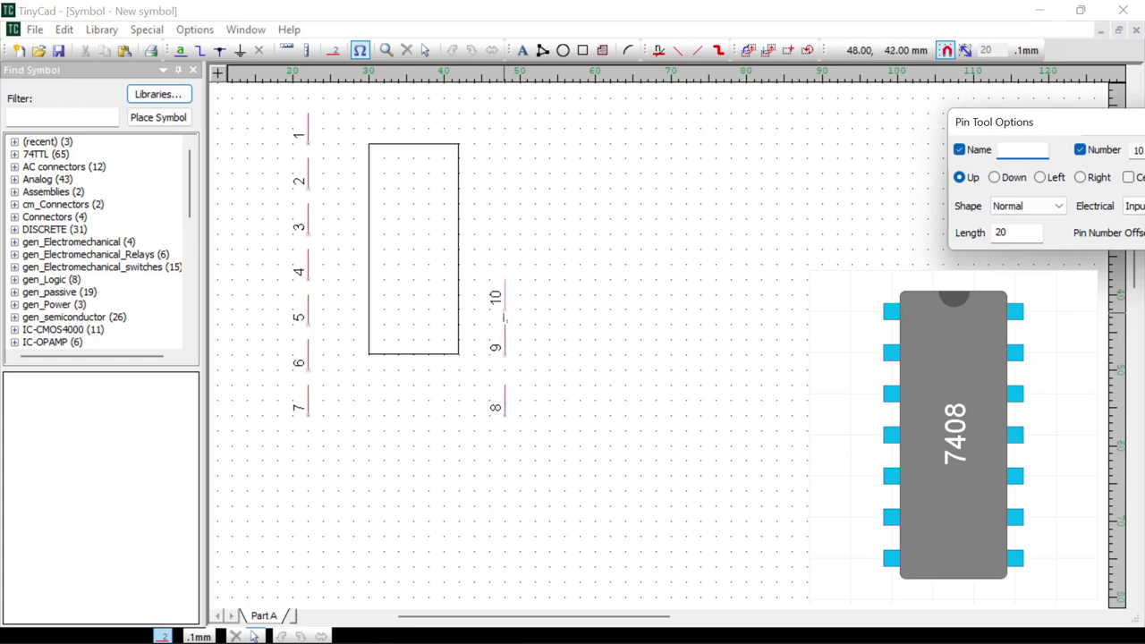
click(505, 309)
click(506, 265)
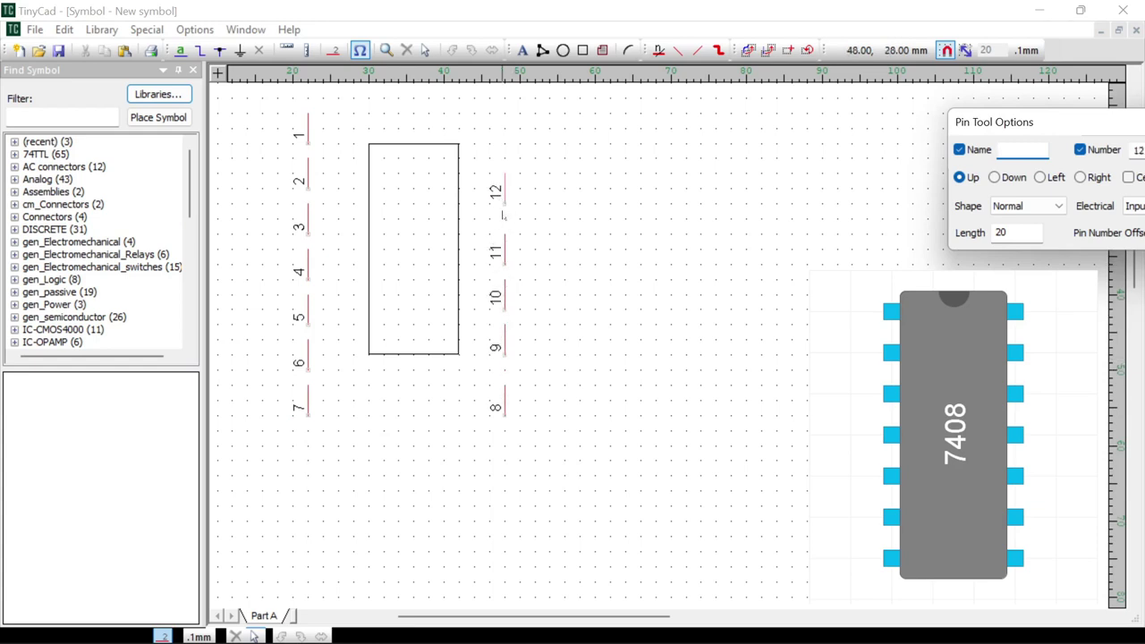
click(503, 219)
click(506, 179)
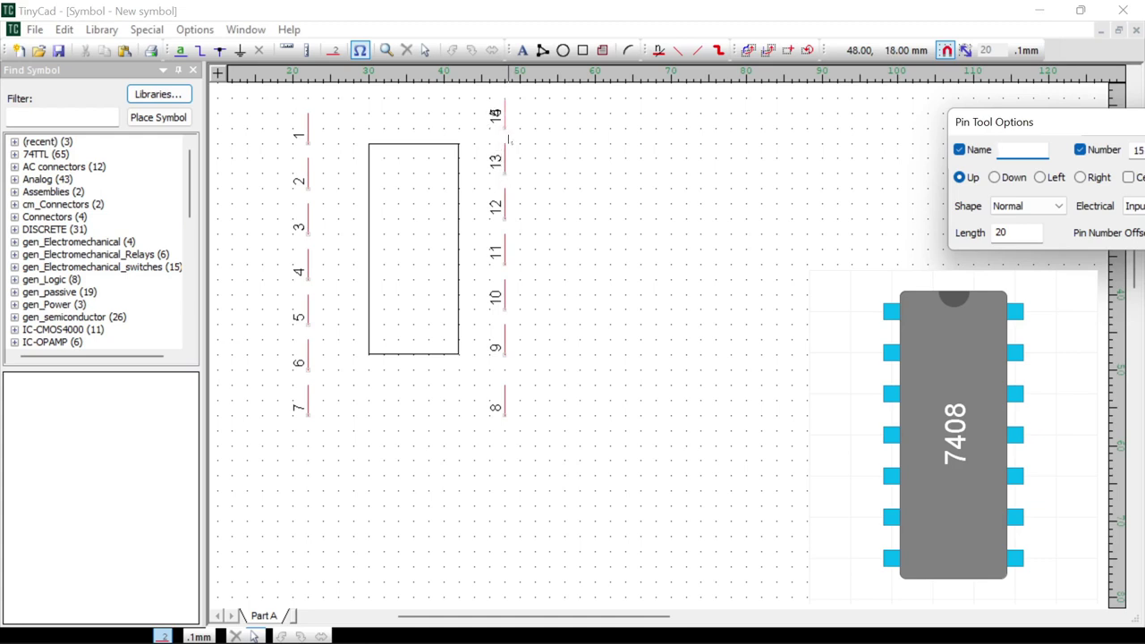
click(677, 50)
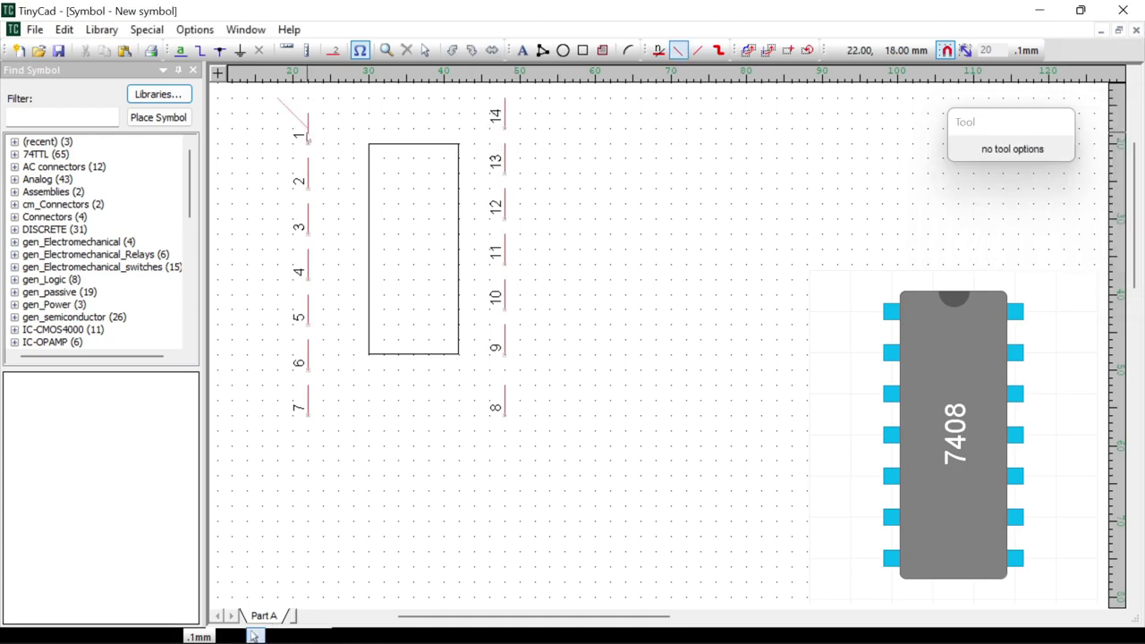
key(Escape)
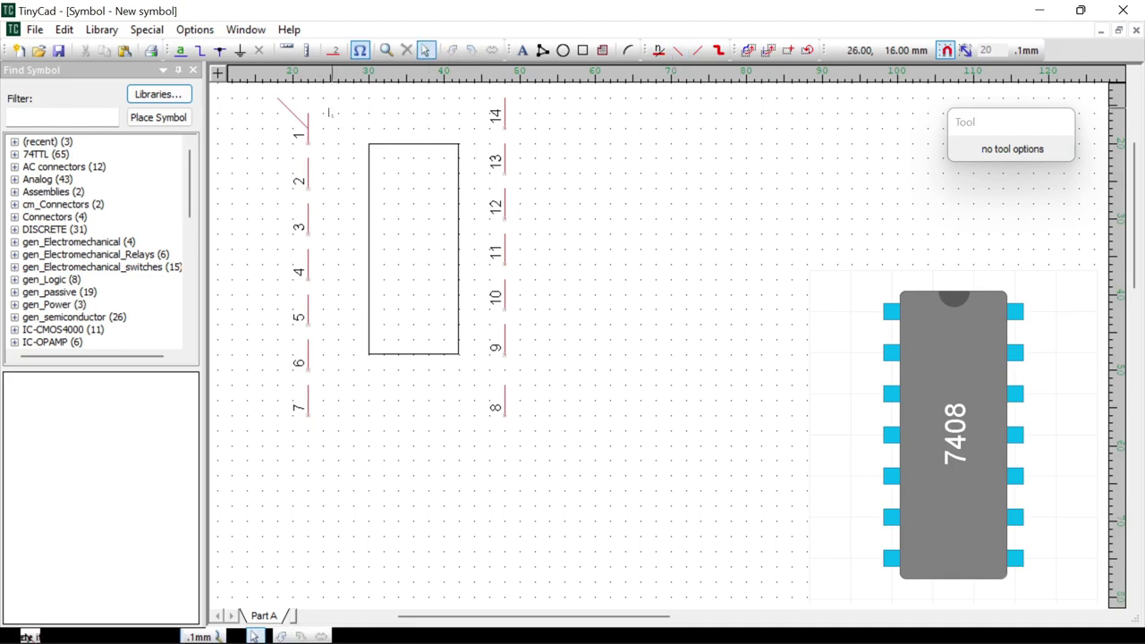
key(Delete)
Set the direction of pins 1 to 7 to Right and of pins 8 to 14 to Left
click(304, 129)
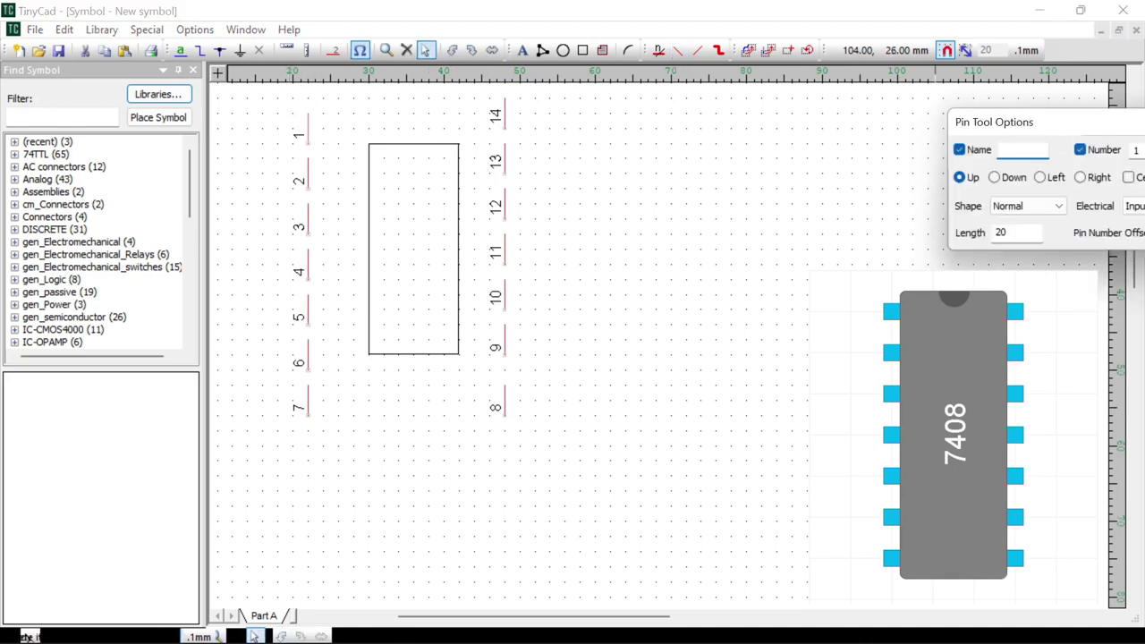
drag(905, 128, 892, 128)
click(926, 172)
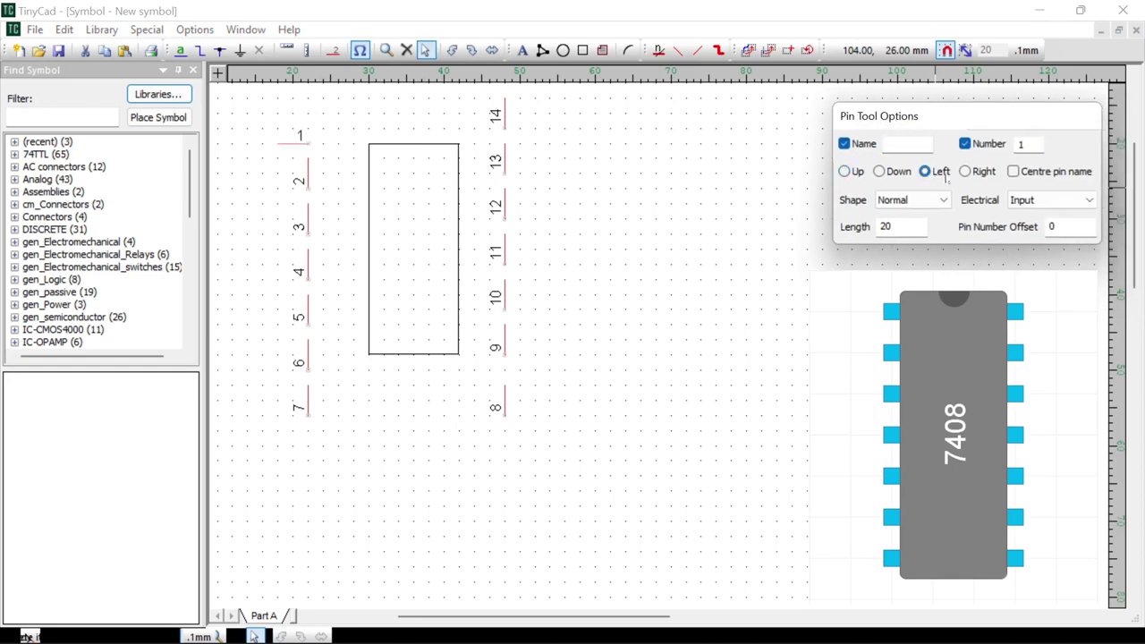
click(965, 172)
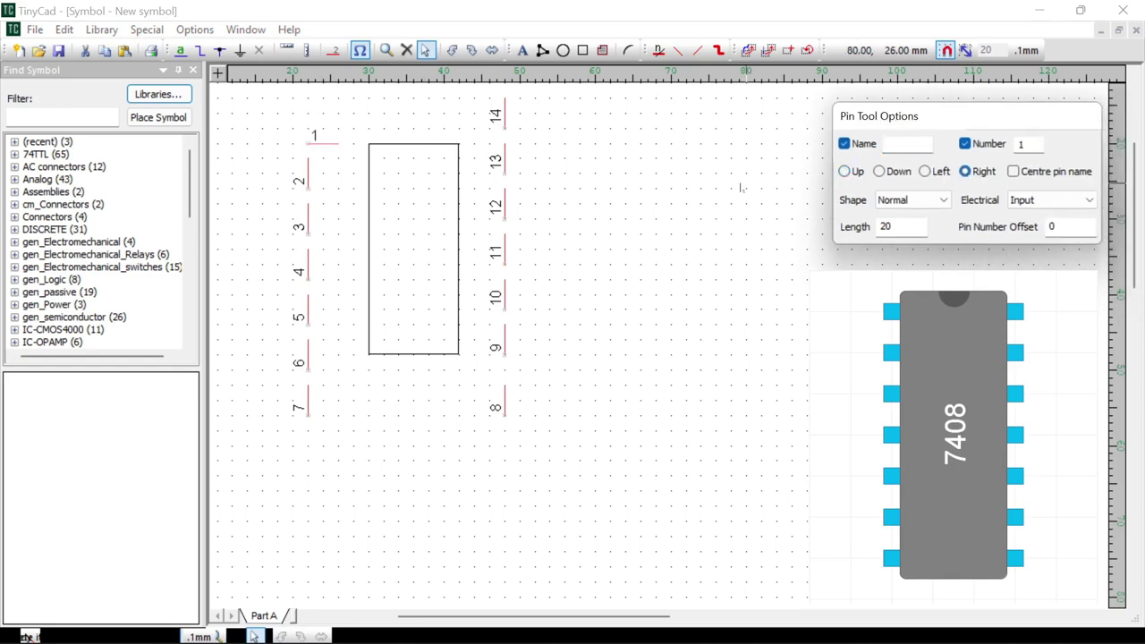
click(506, 157)
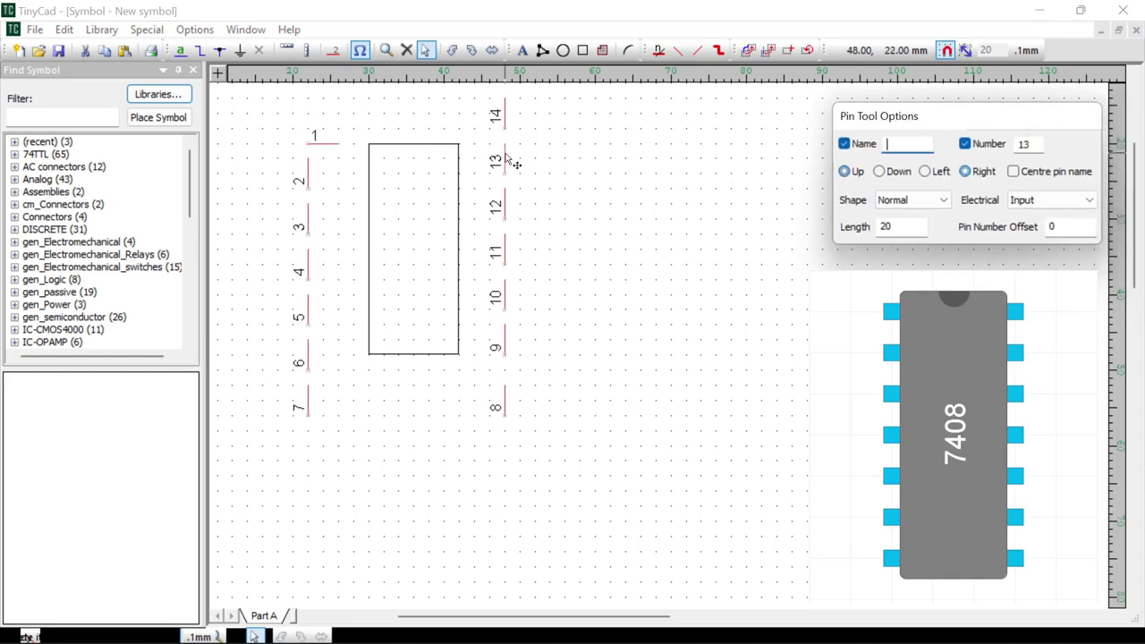
click(926, 172)
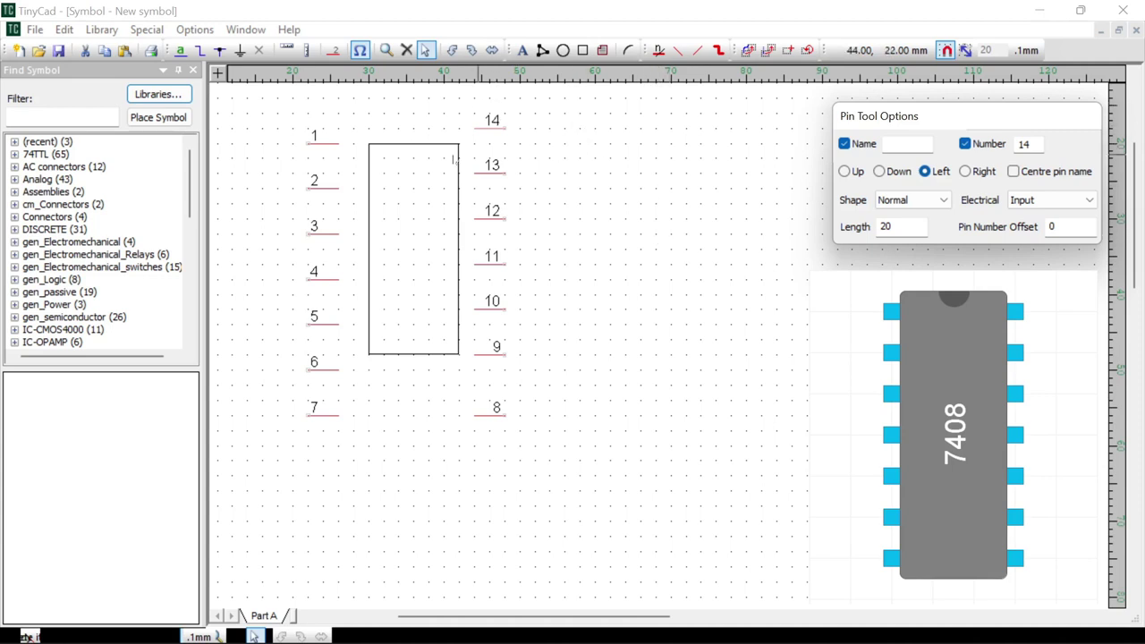
Give the chip's rectangle a solid light grey fill
click(418, 146)
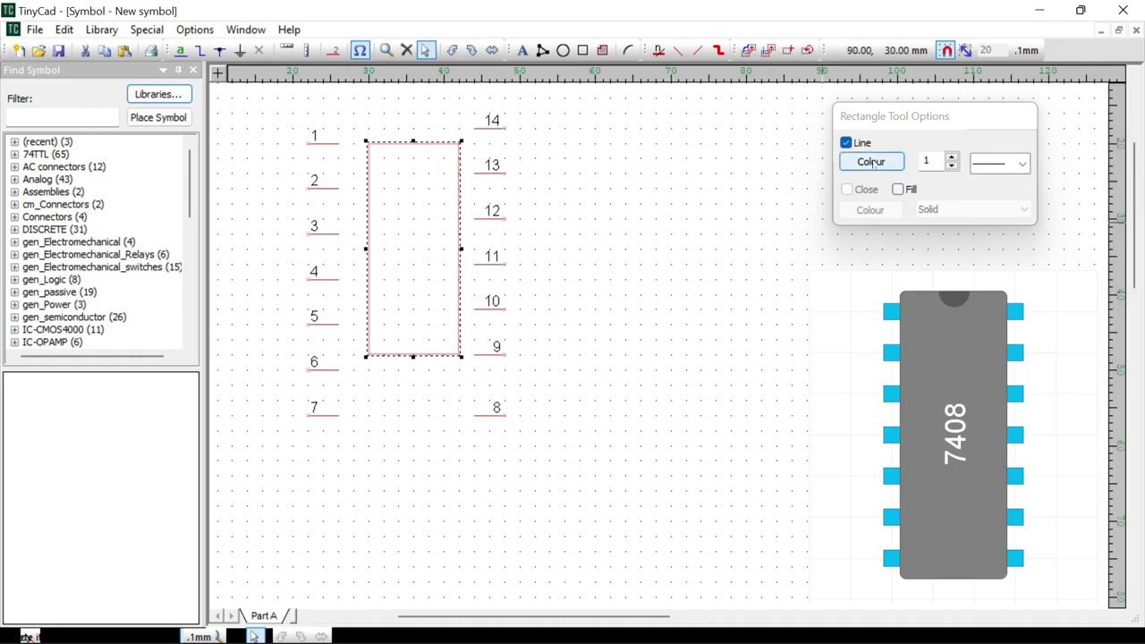
click(897, 188)
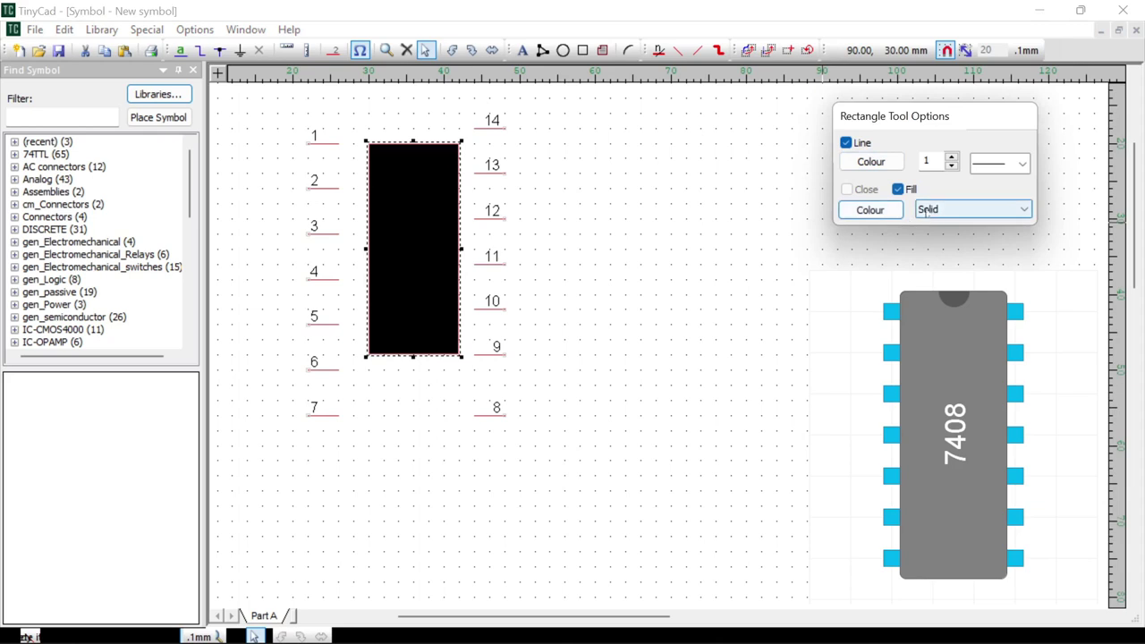
click(872, 210)
click(607, 328)
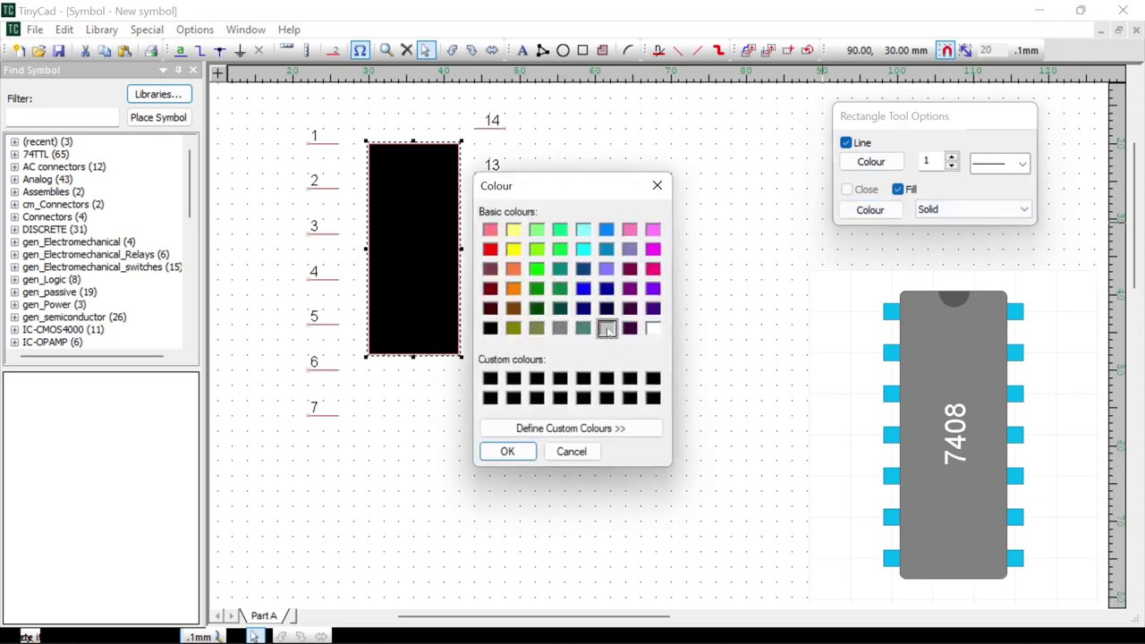
click(507, 452)
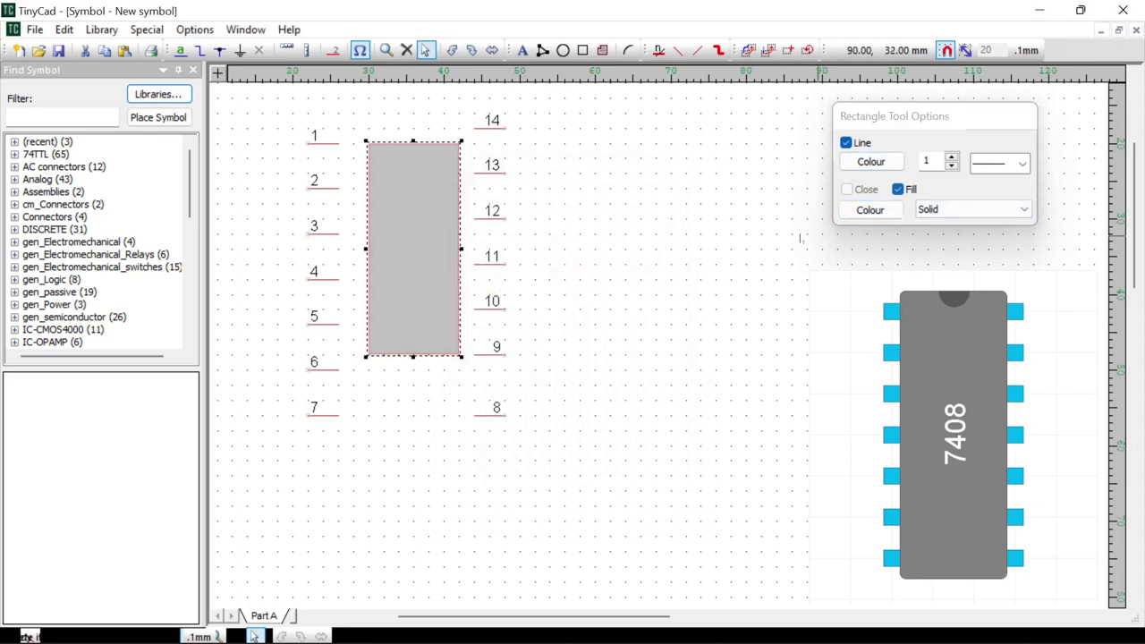
click(664, 281)
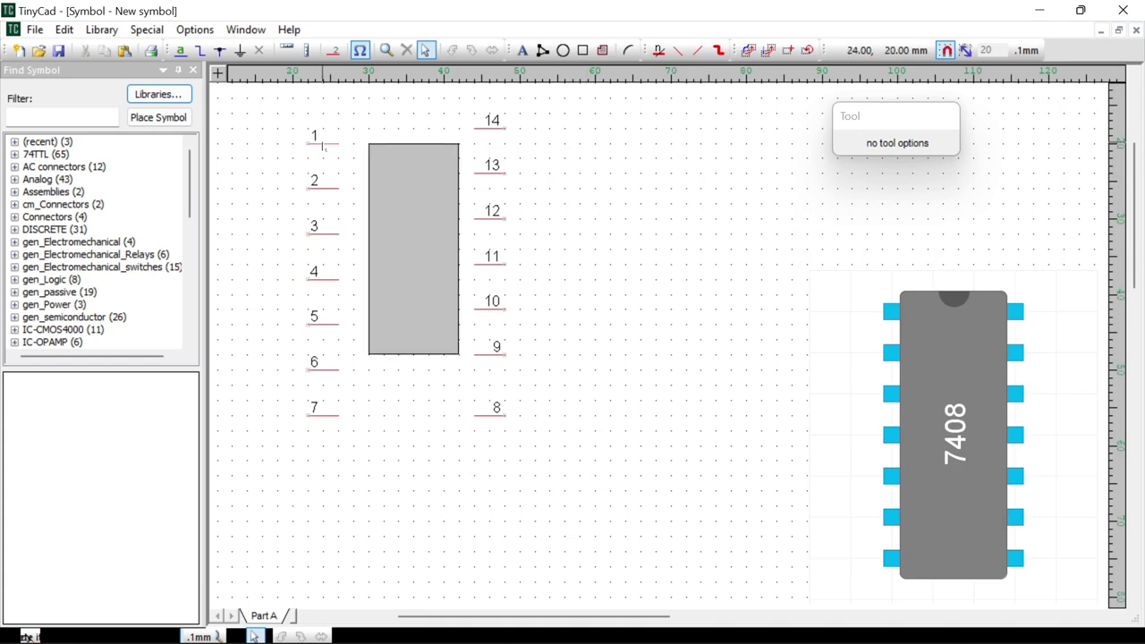
Move pins 1 to 7 against the rectangle's left edge, in order from top to bottom at 4 mm spacing
drag(322, 146, 359, 193)
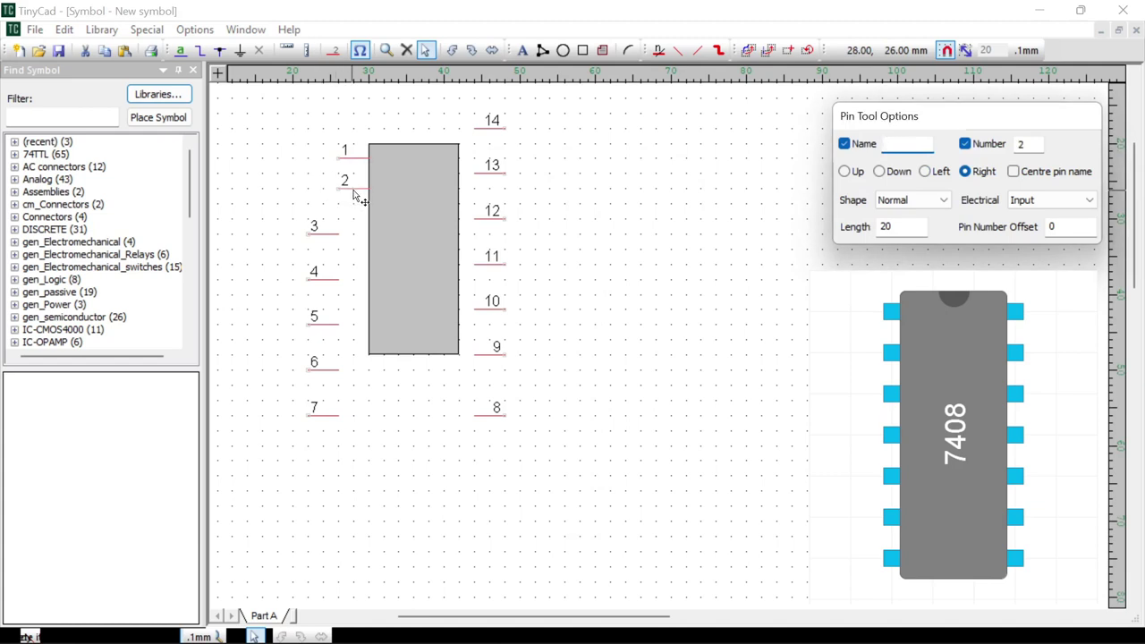
drag(333, 238, 354, 230)
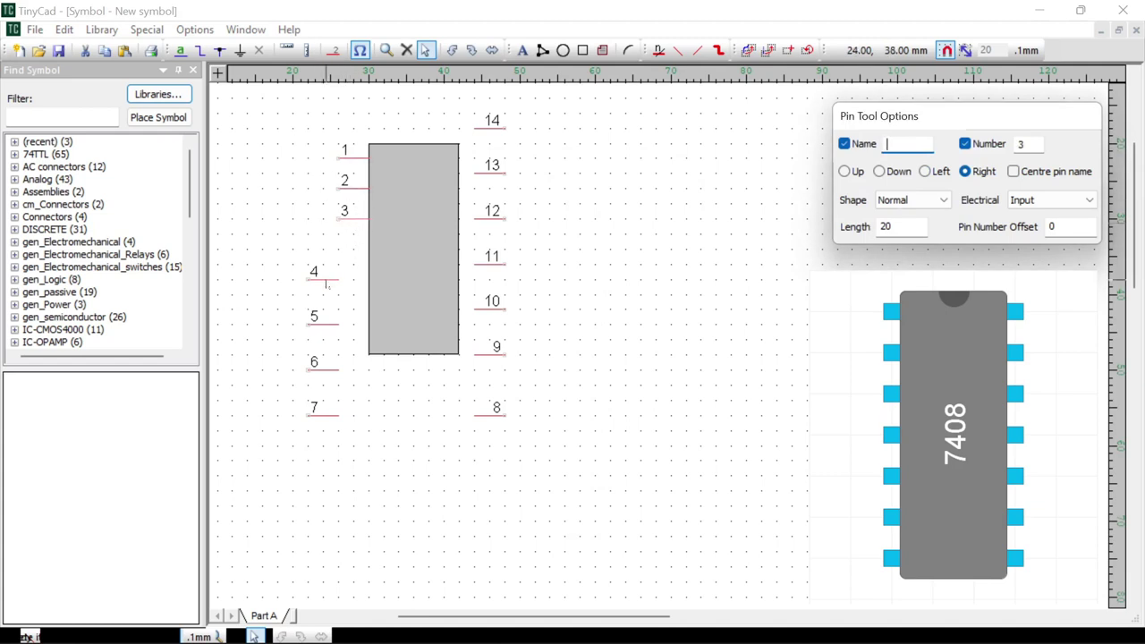
drag(335, 284, 366, 256)
drag(329, 321, 366, 288)
drag(328, 367, 358, 308)
drag(329, 418, 366, 355)
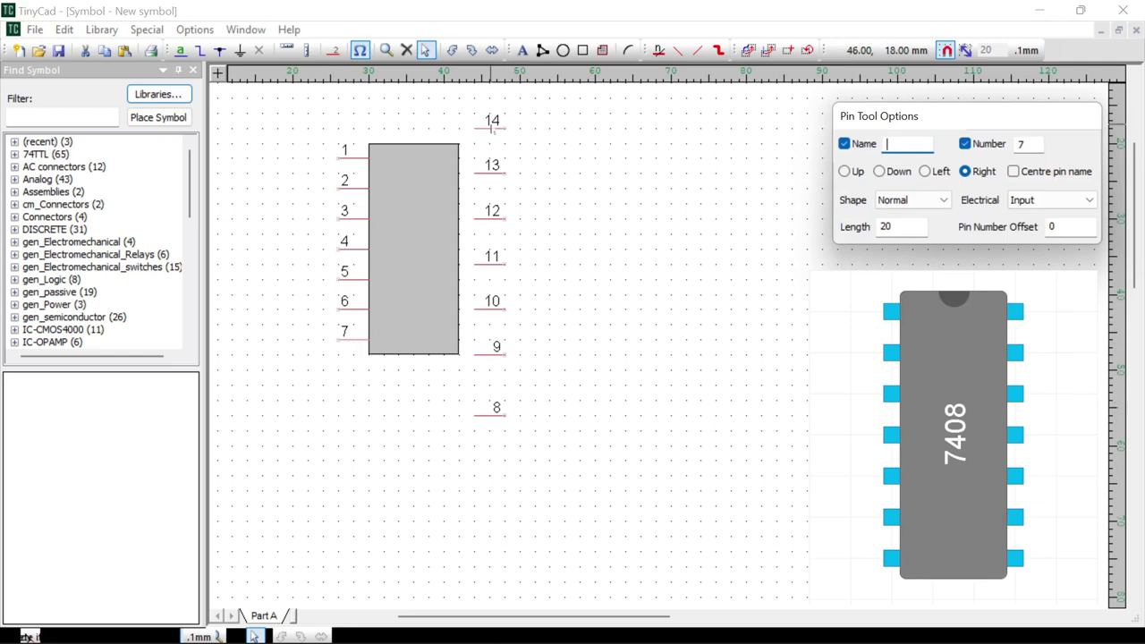
Move pins 14 to 8 against the rectangle's right edge, in order from top to bottom, level with pins 1 to 7
drag(492, 130, 468, 224)
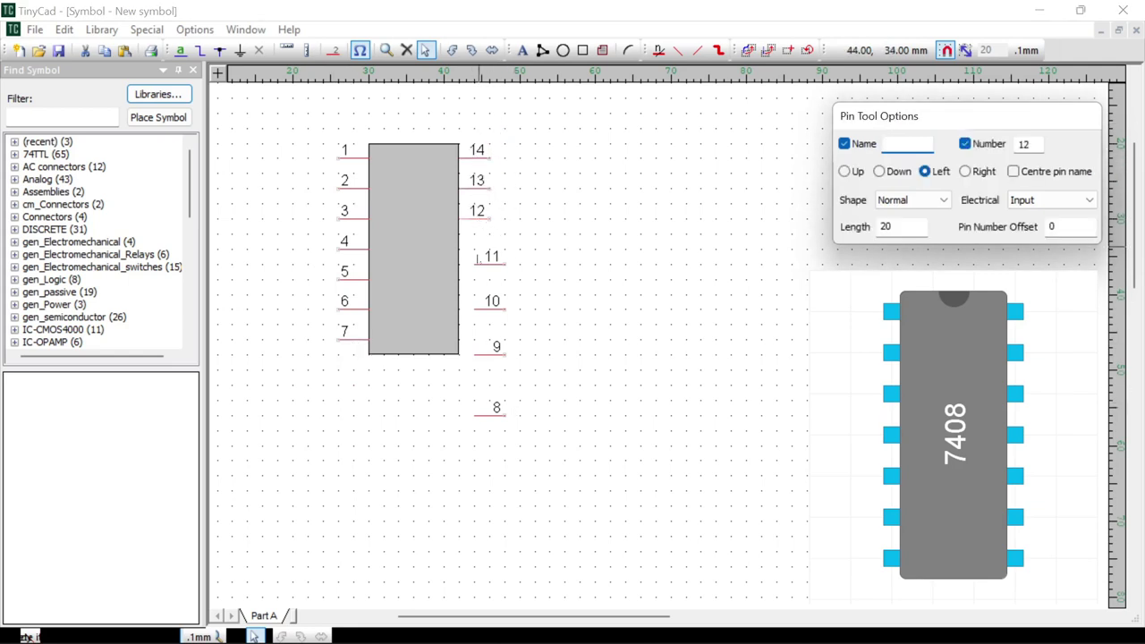
drag(484, 268, 468, 254)
drag(490, 313, 476, 279)
drag(492, 354, 486, 311)
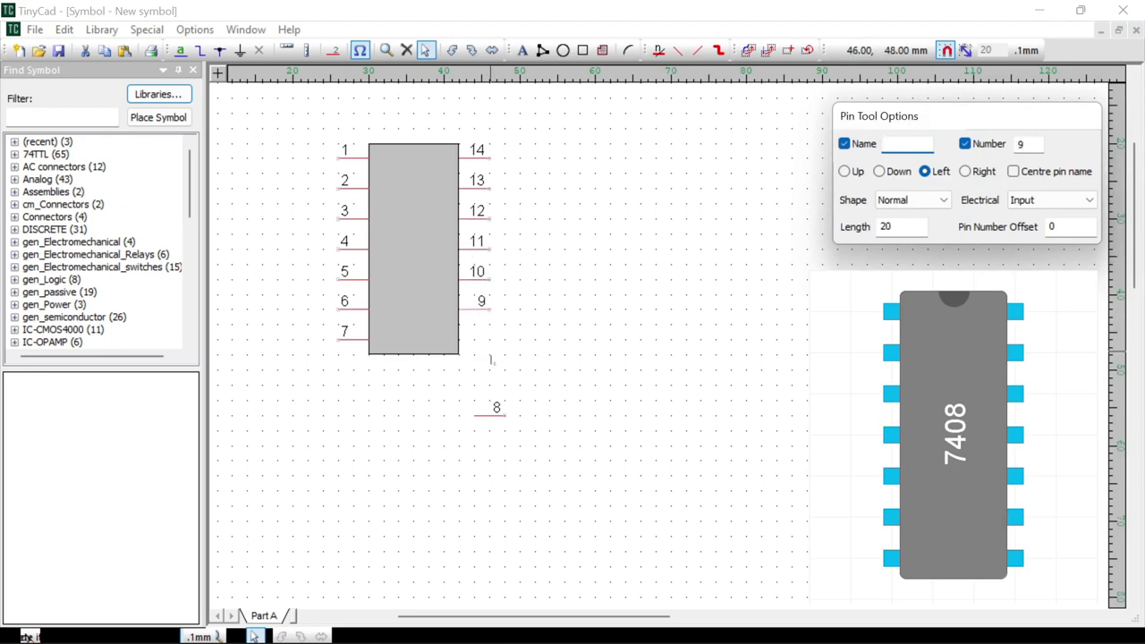
drag(486, 415, 486, 342)
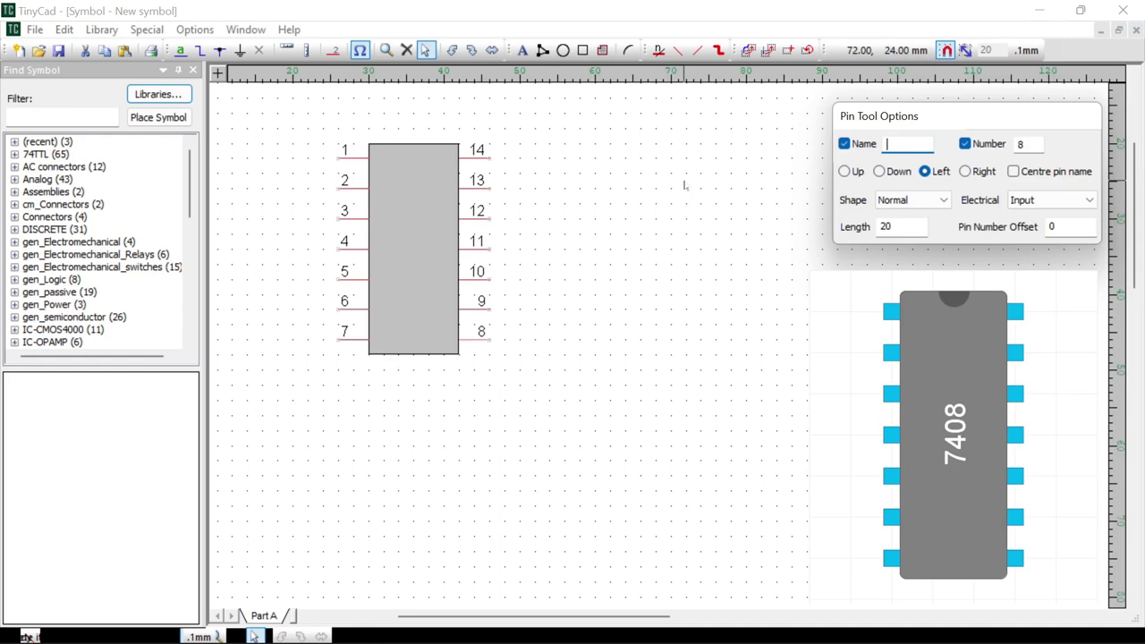
Switch the drawing grid to fine grid spacing
click(194, 29)
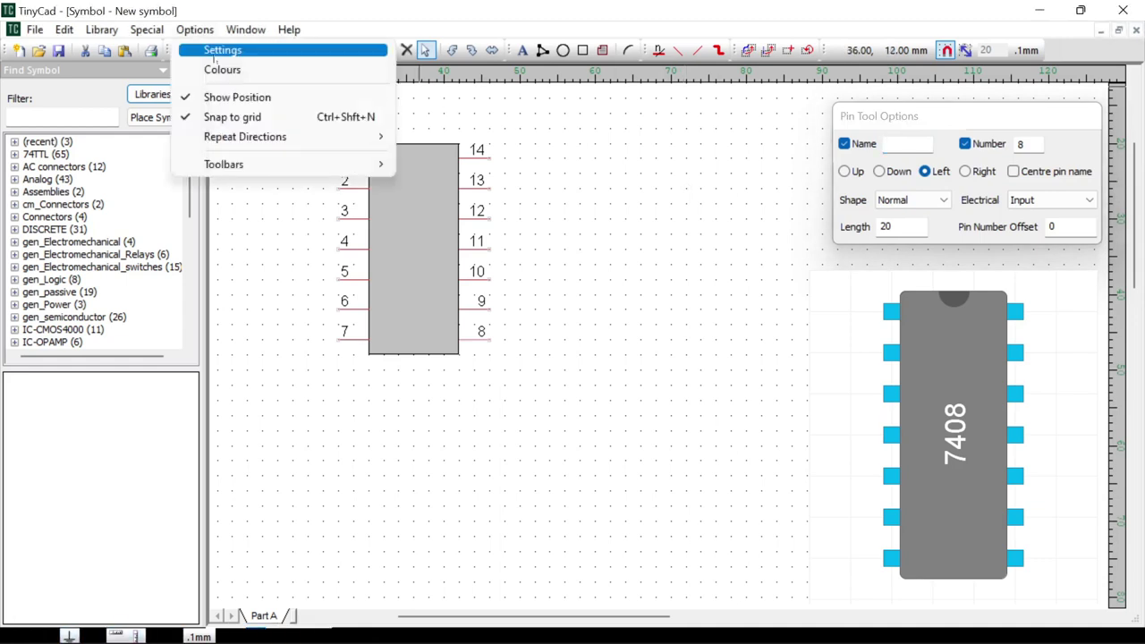
click(220, 51)
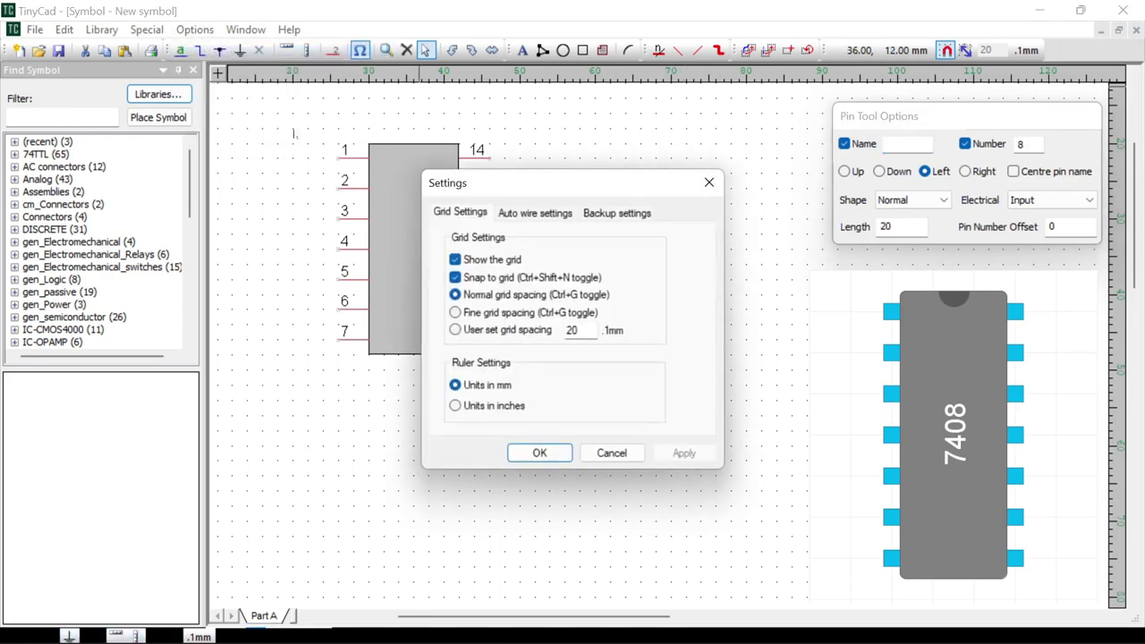
click(455, 312)
click(539, 452)
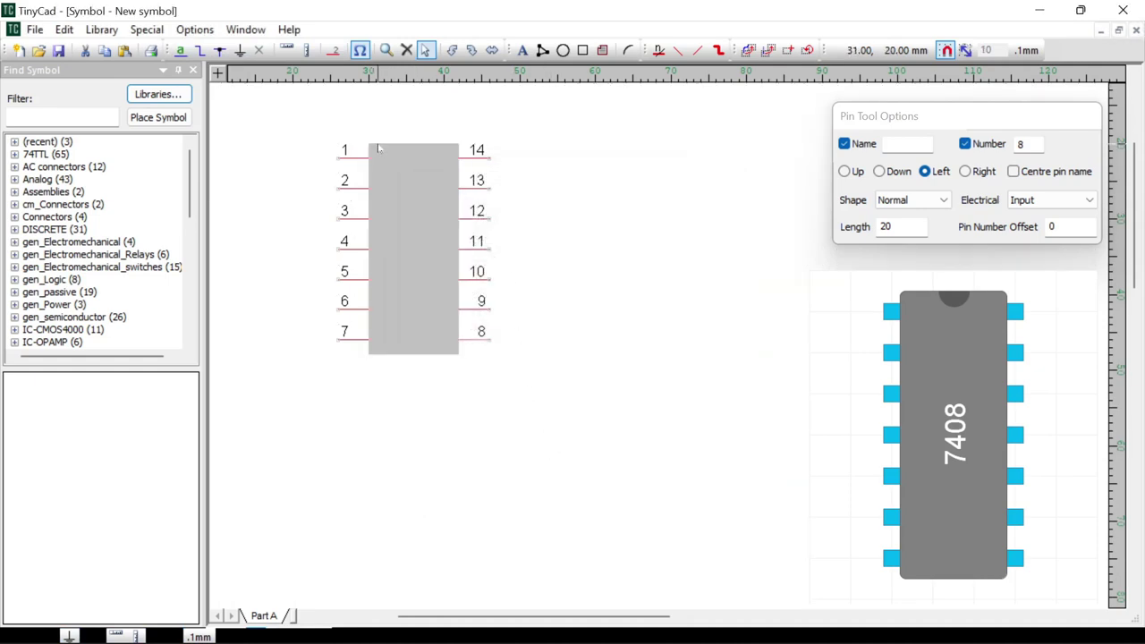
Draw a closed half circle about 2 mm wide beside the chip body, using an arc-out and an arc-in segment
scroll(379, 148, up, 2)
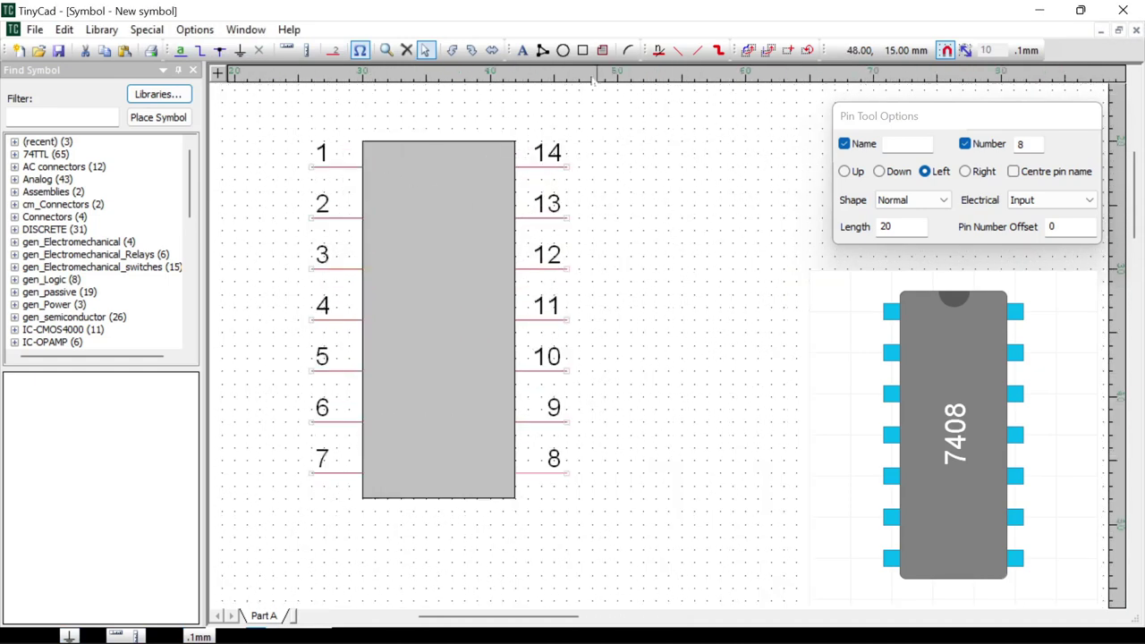
click(629, 51)
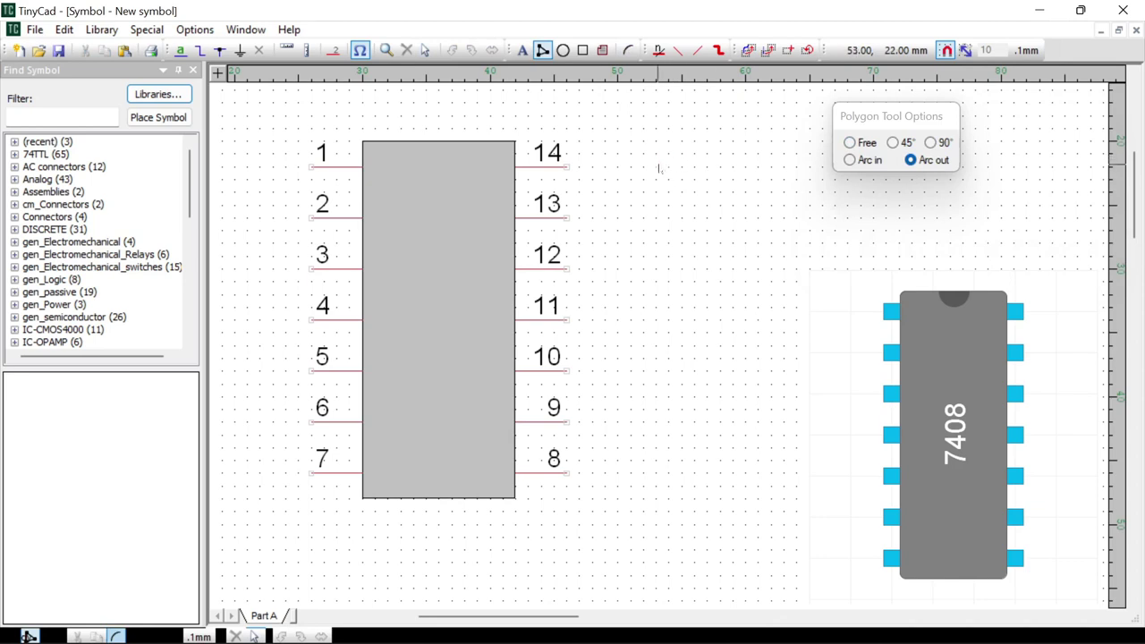
click(658, 167)
click(849, 159)
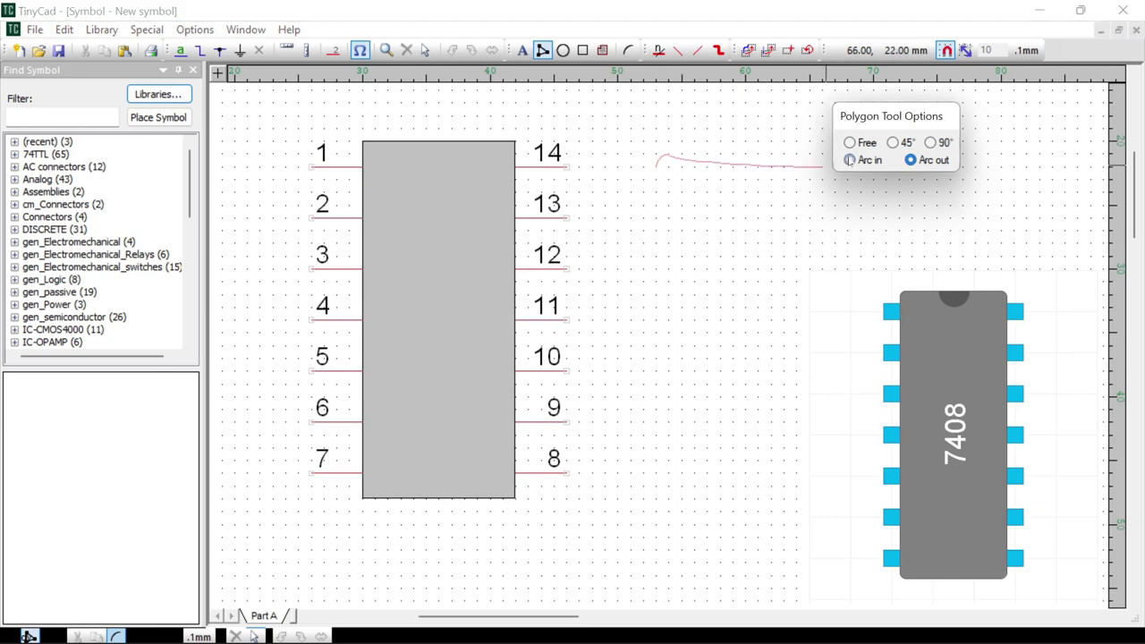
click(681, 171)
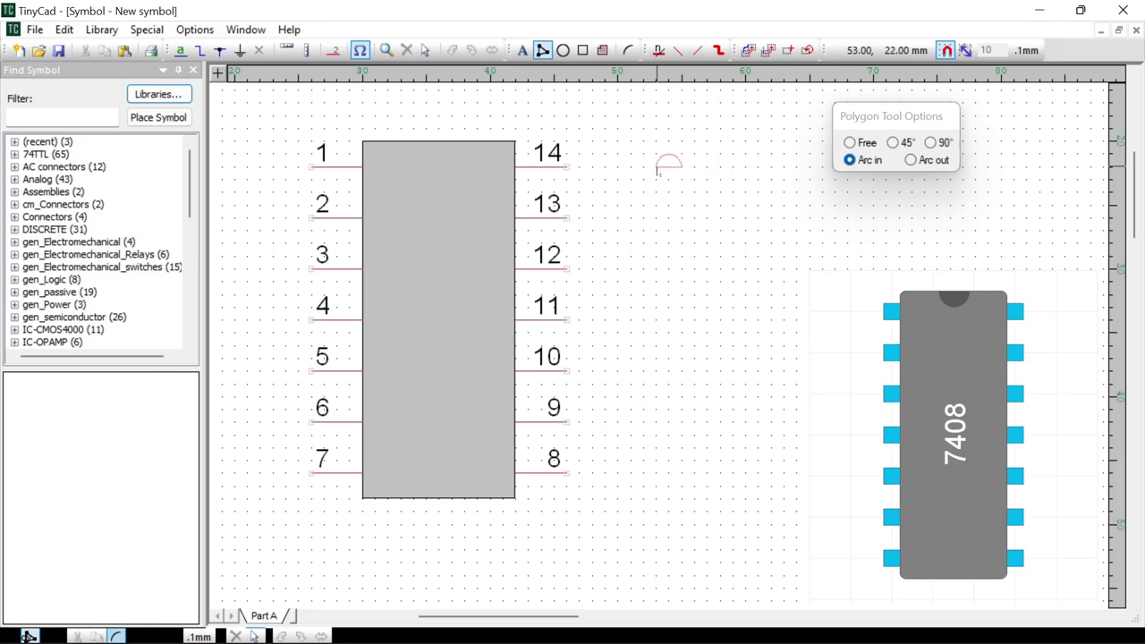
right_click(658, 173)
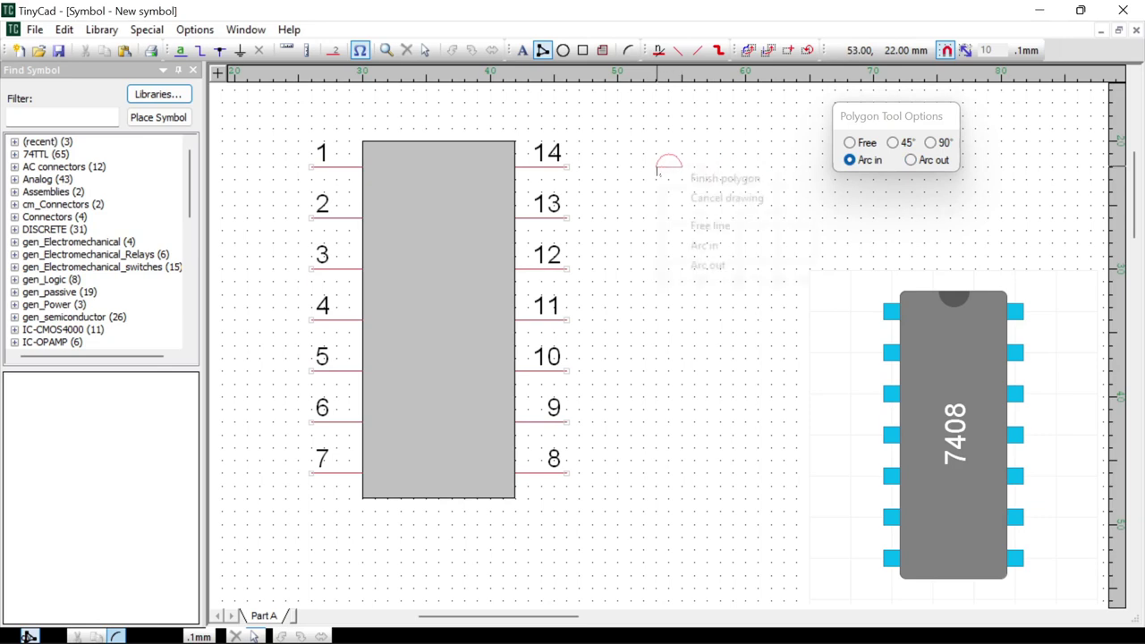
click(707, 179)
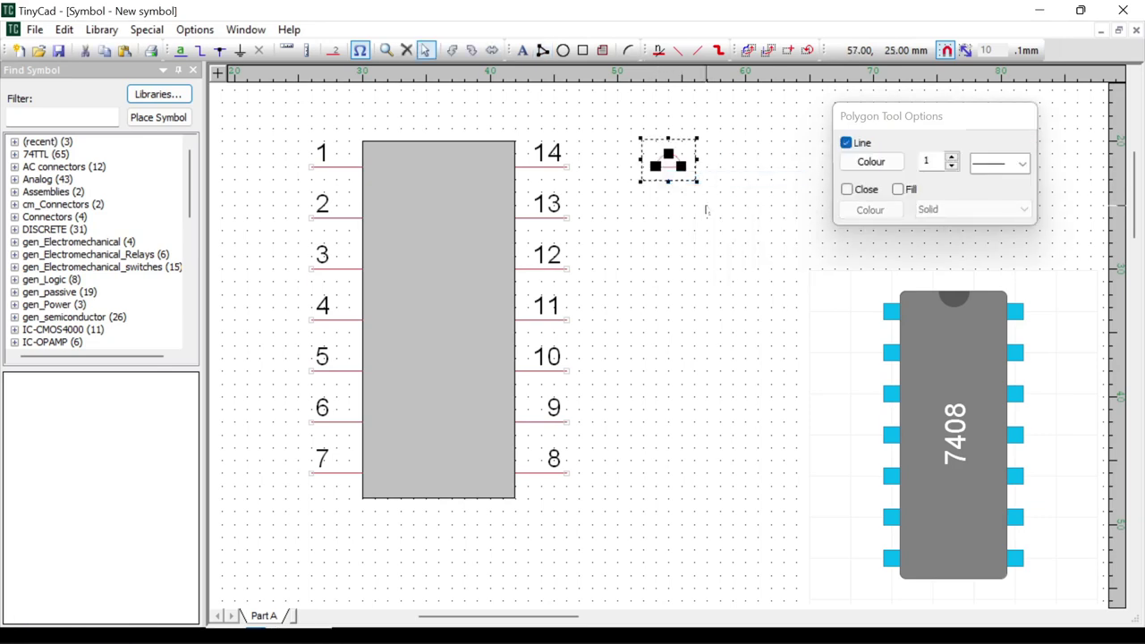
key(l)
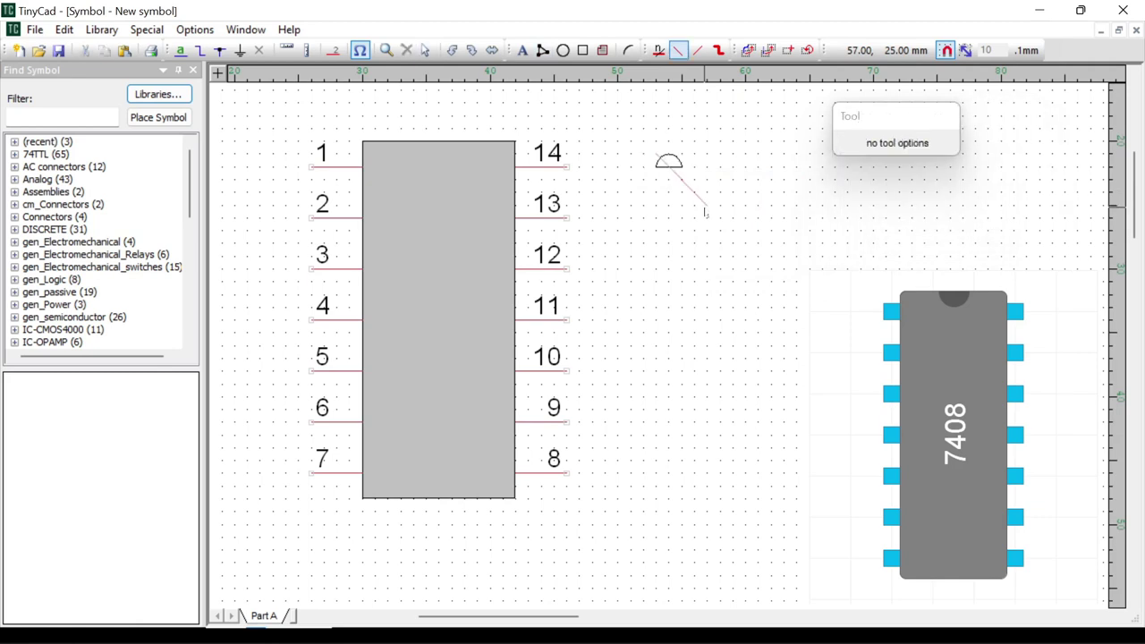
key(Escape)
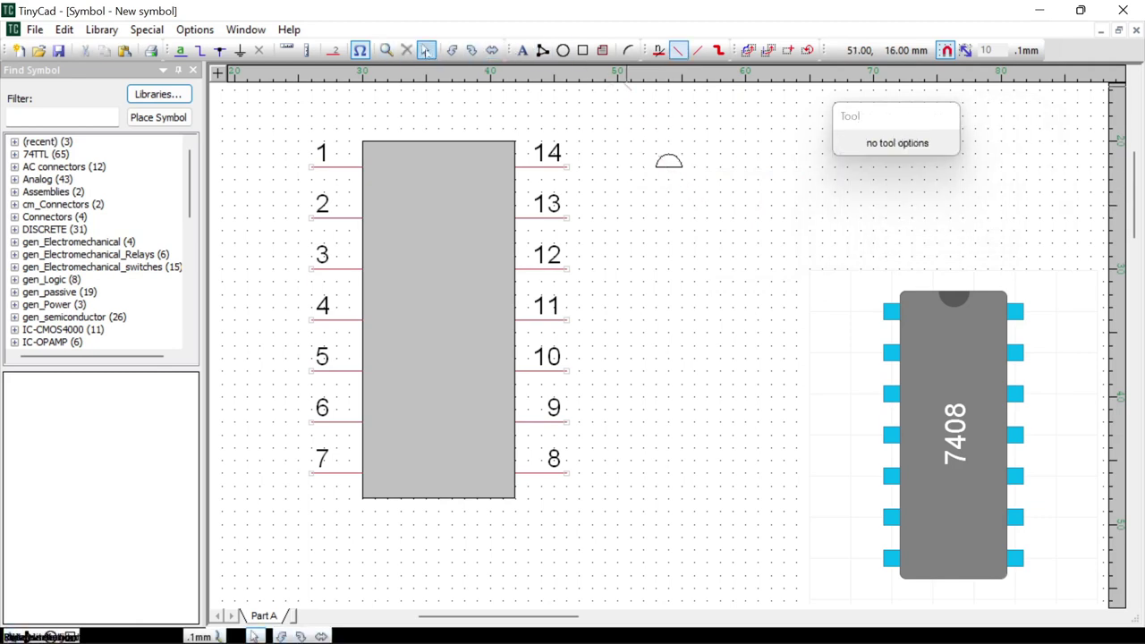
Give the half circle a solid dark grey fill
click(666, 167)
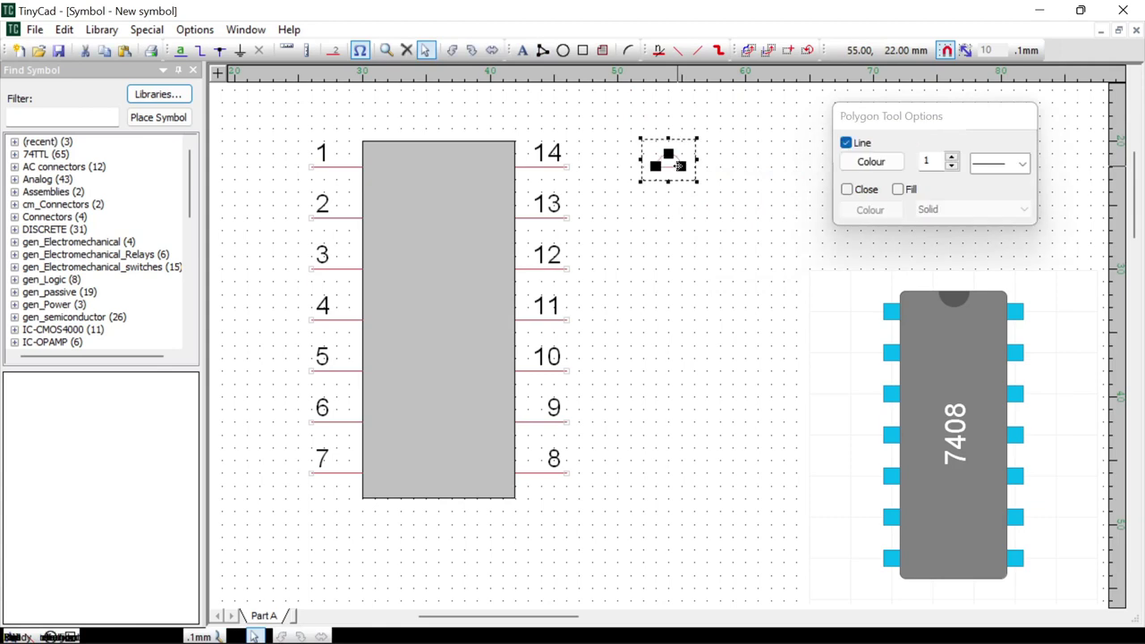
click(899, 190)
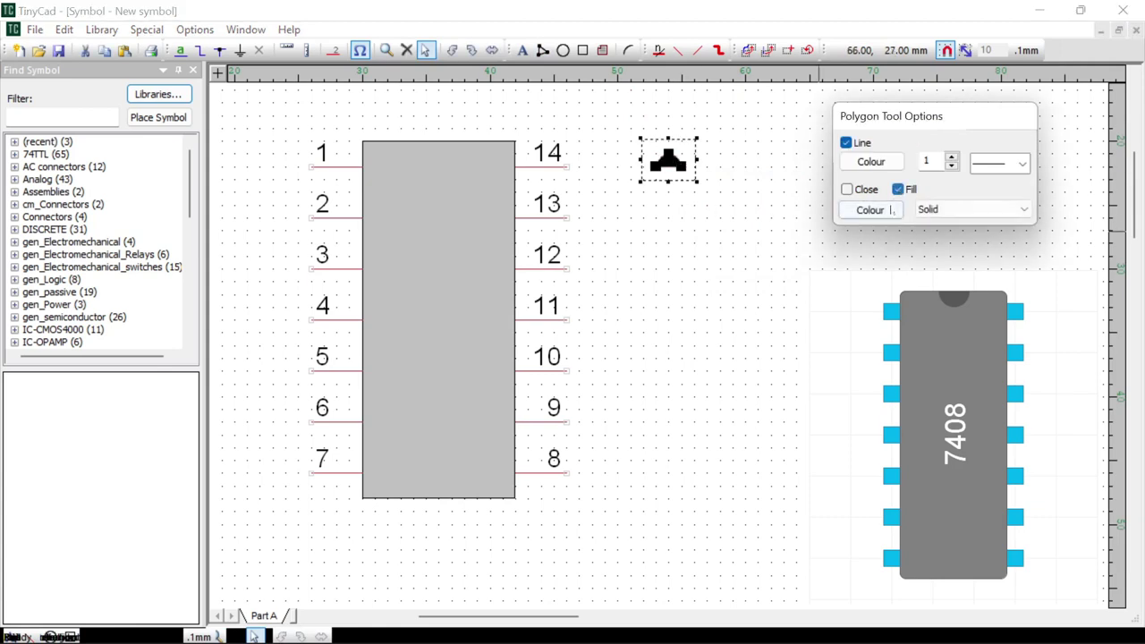
click(869, 209)
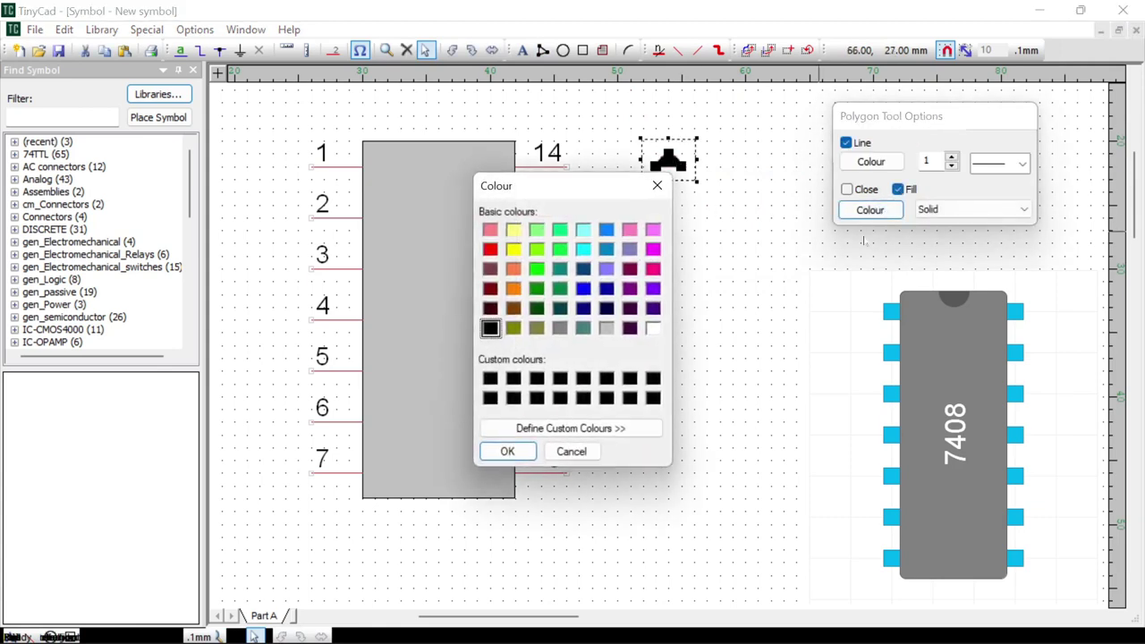
click(560, 329)
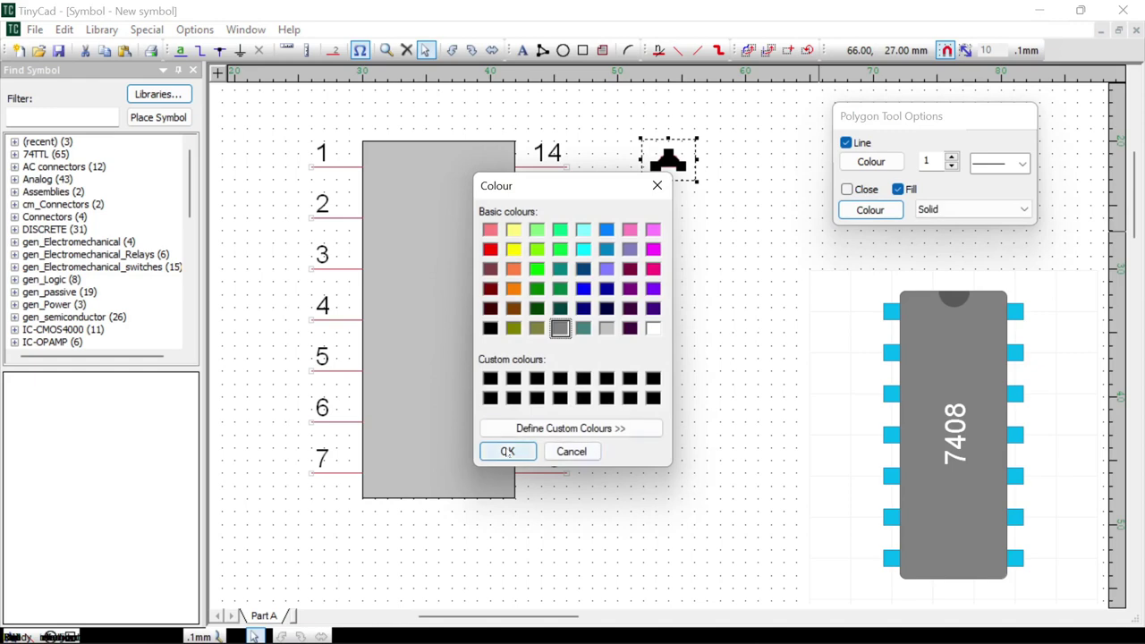
click(507, 451)
Rotate the half circle right twice so its flat side faces up, and centre it on the rectangle's top edge as the notch
right_click(680, 183)
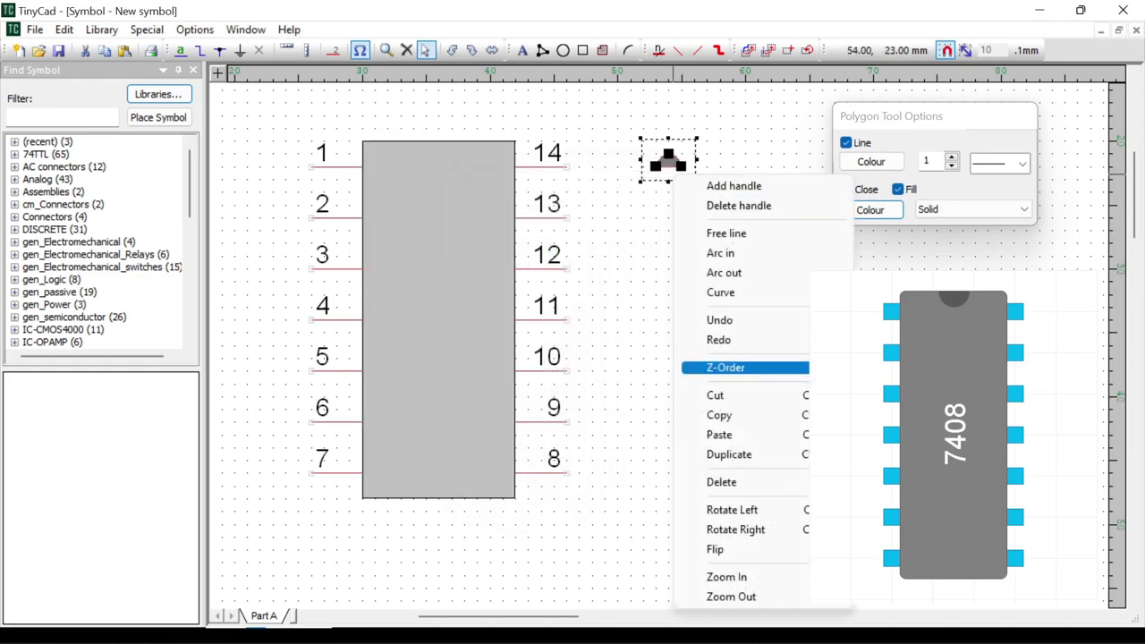
key(Escape)
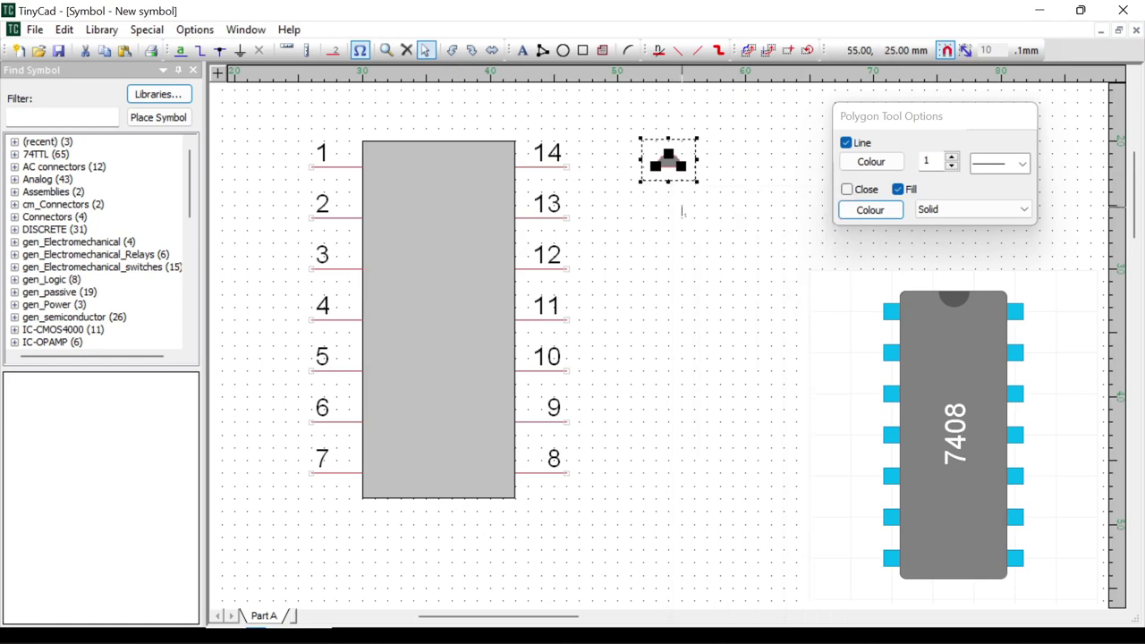
right_click(672, 180)
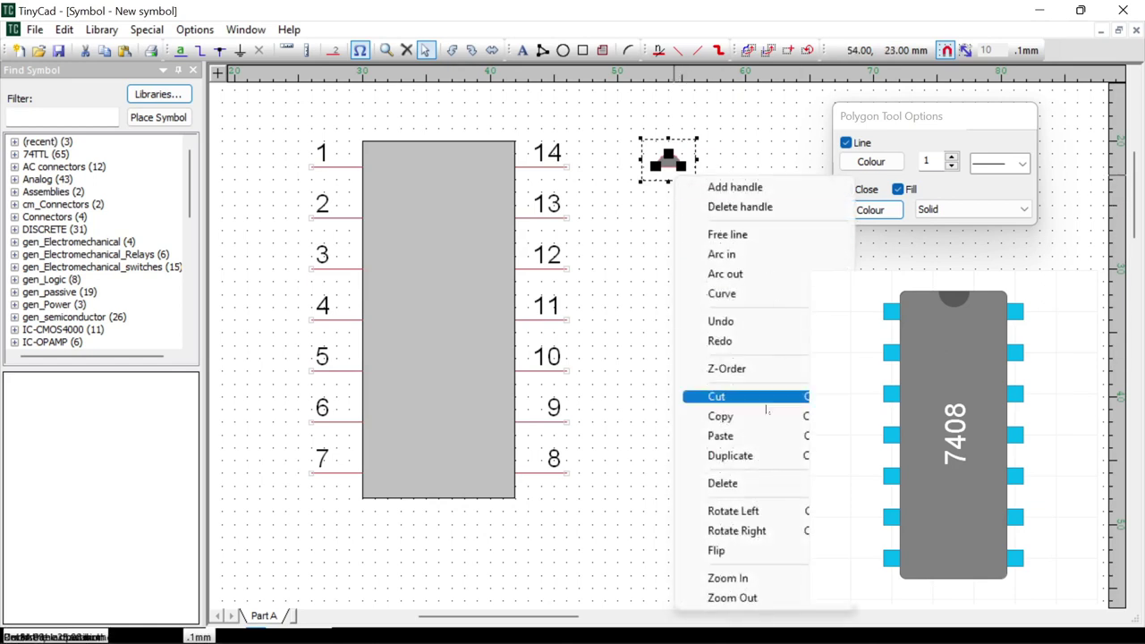
click(757, 532)
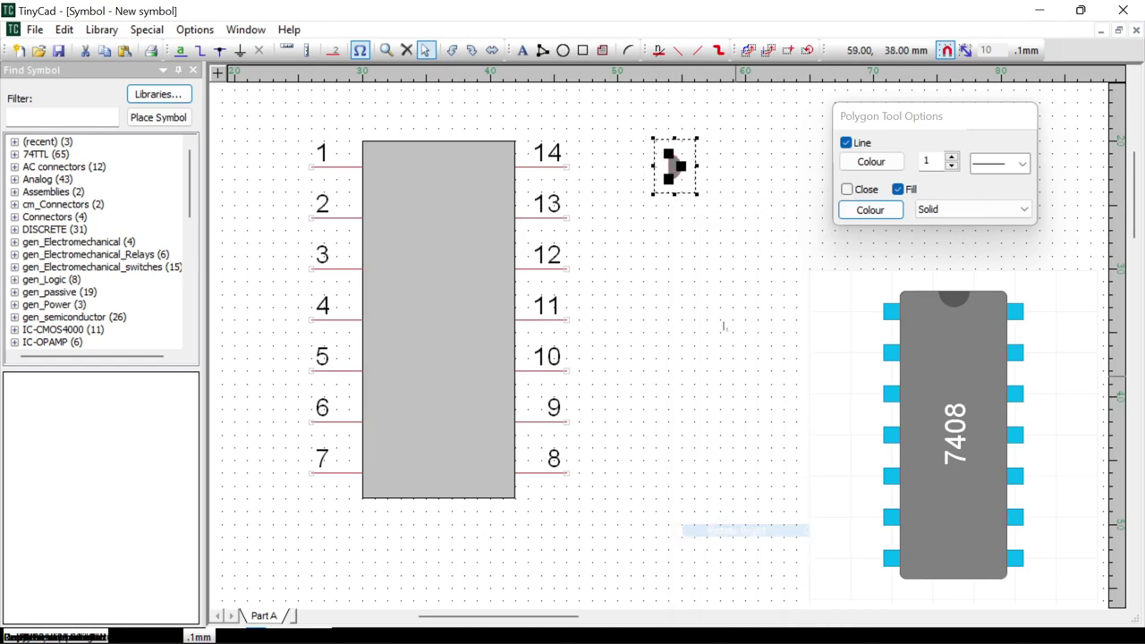
right_click(690, 186)
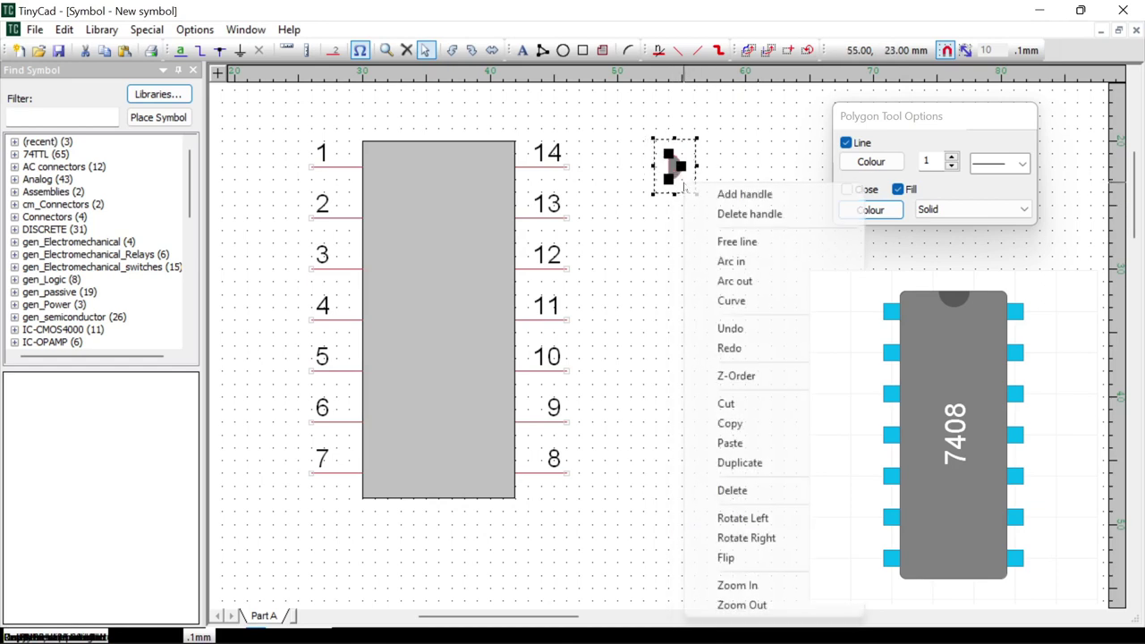
click(769, 539)
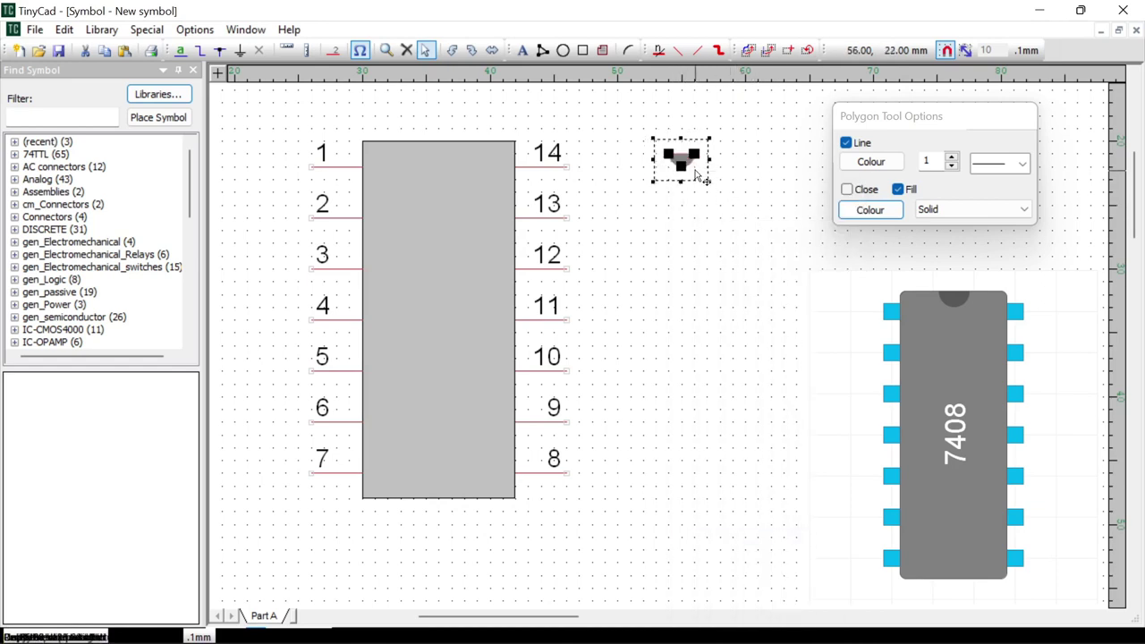
drag(698, 174, 455, 163)
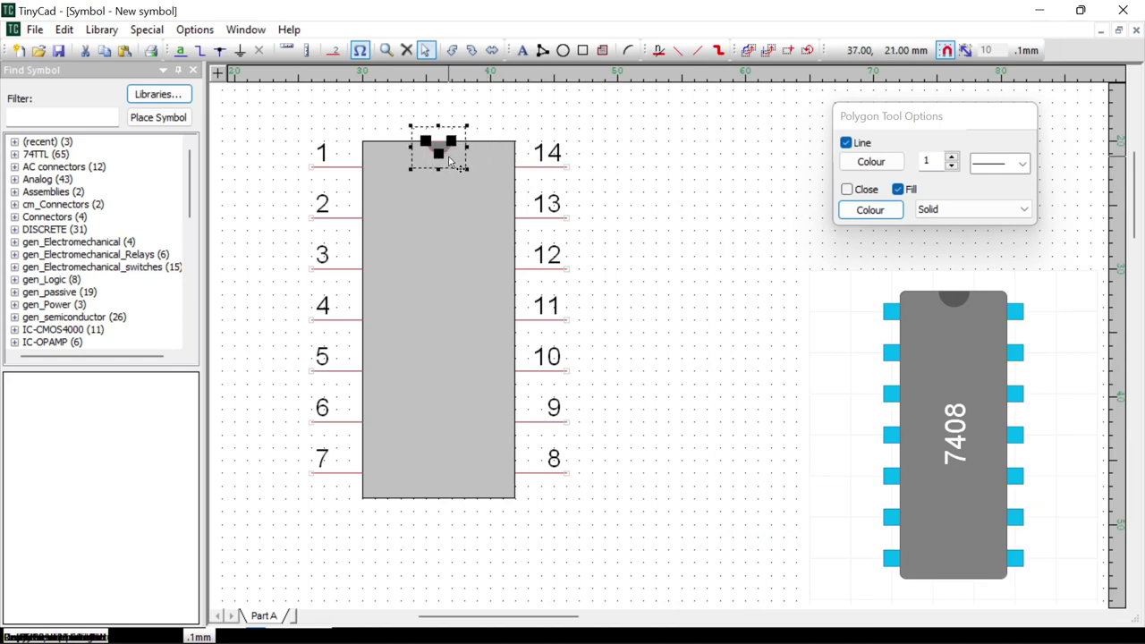
click(609, 128)
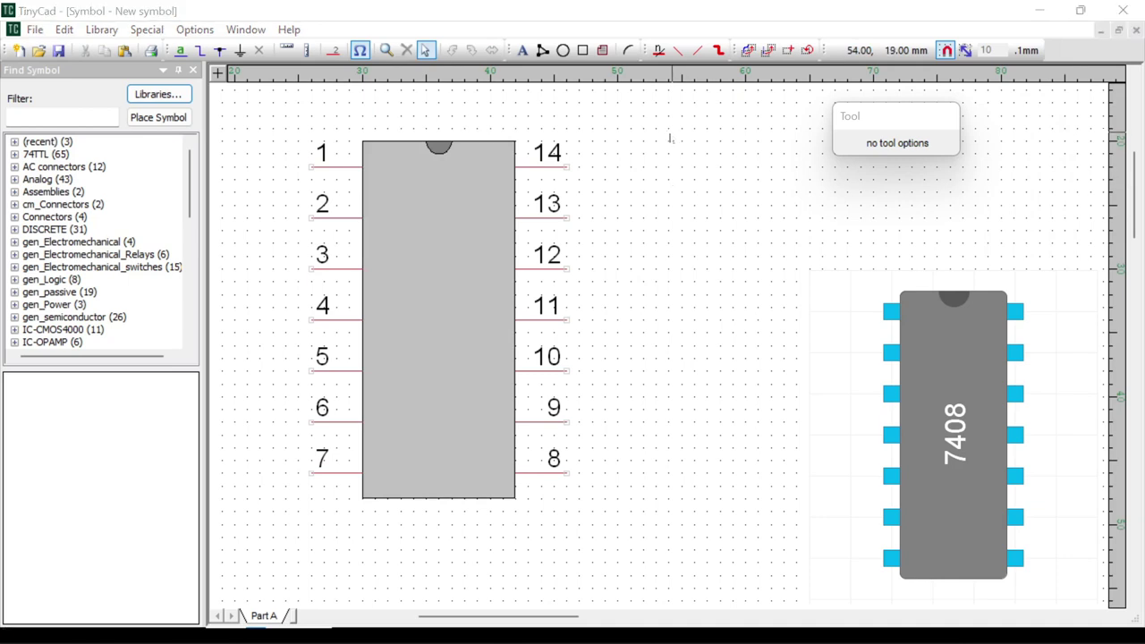
Draw an AND-gate polygon about 2 mm wide and 2 mm high beside the chip, with arc-out and arc-in segments forming its rounded top
click(629, 50)
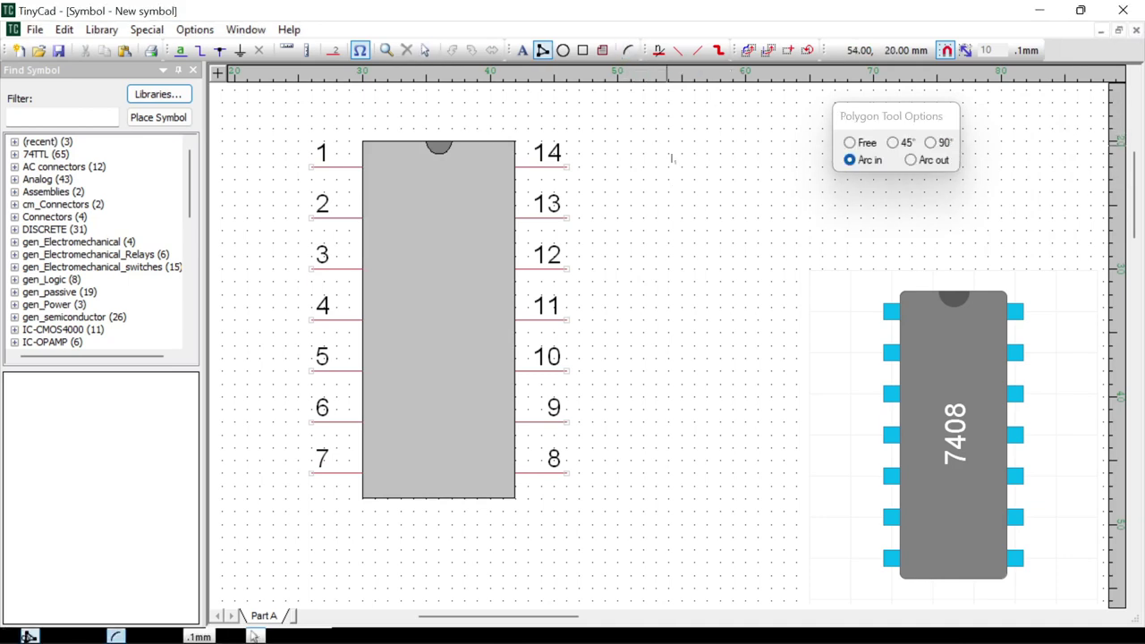
click(911, 161)
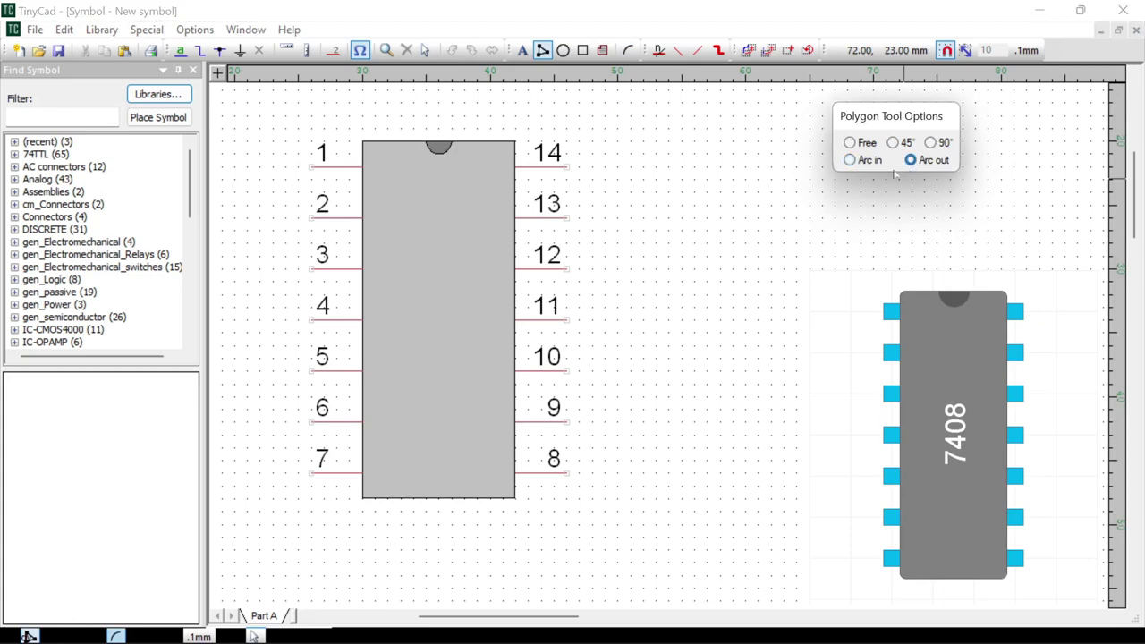
click(644, 193)
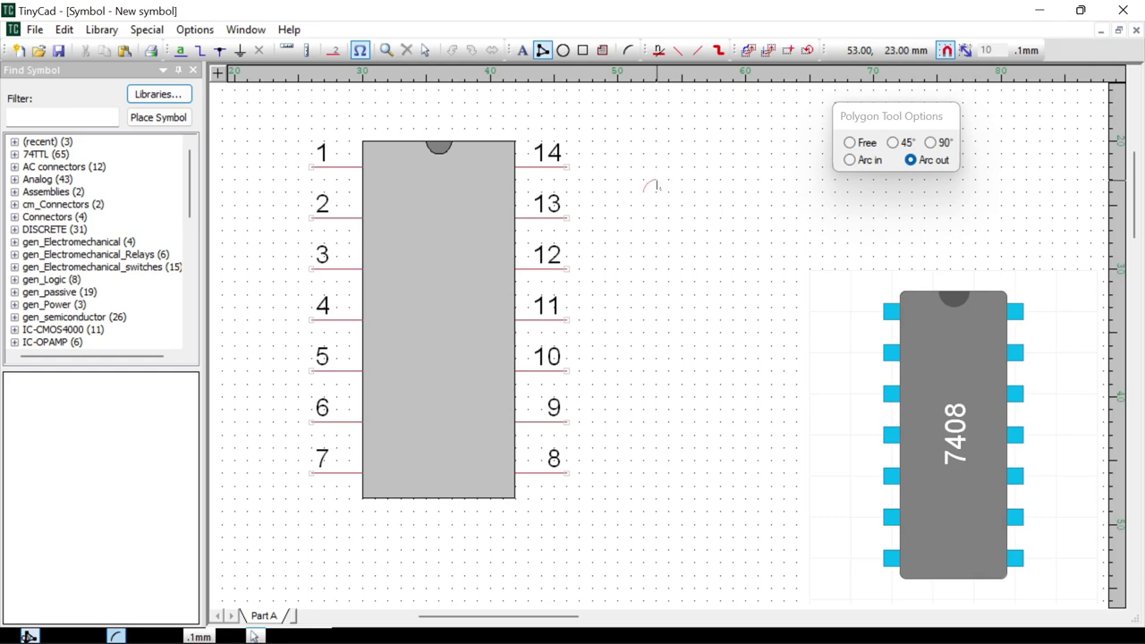
click(849, 161)
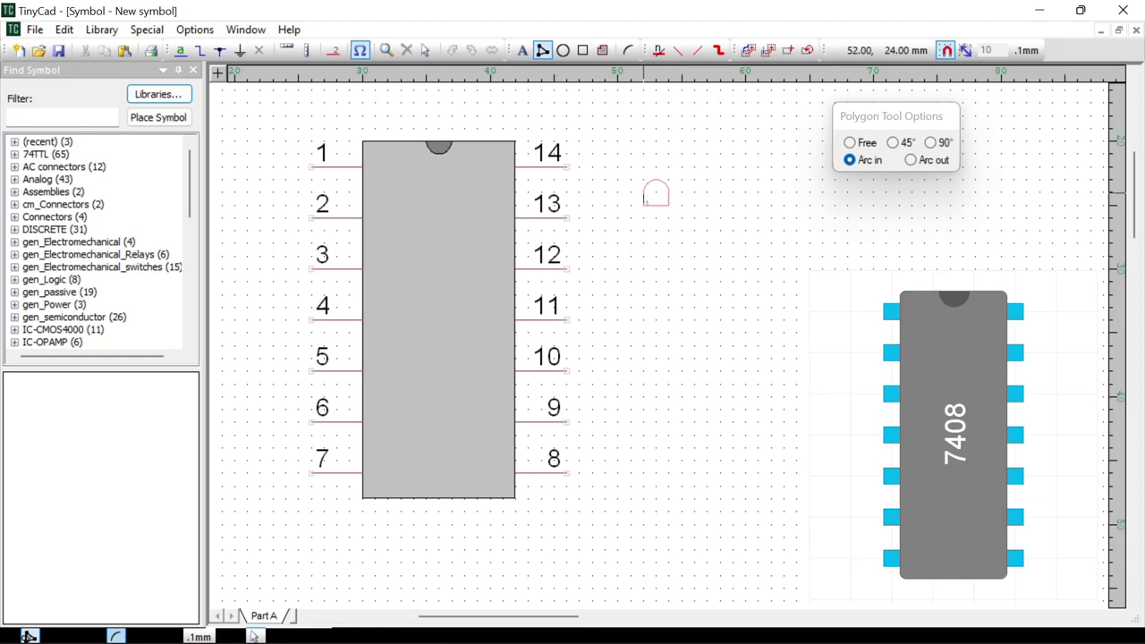
right_click(647, 197)
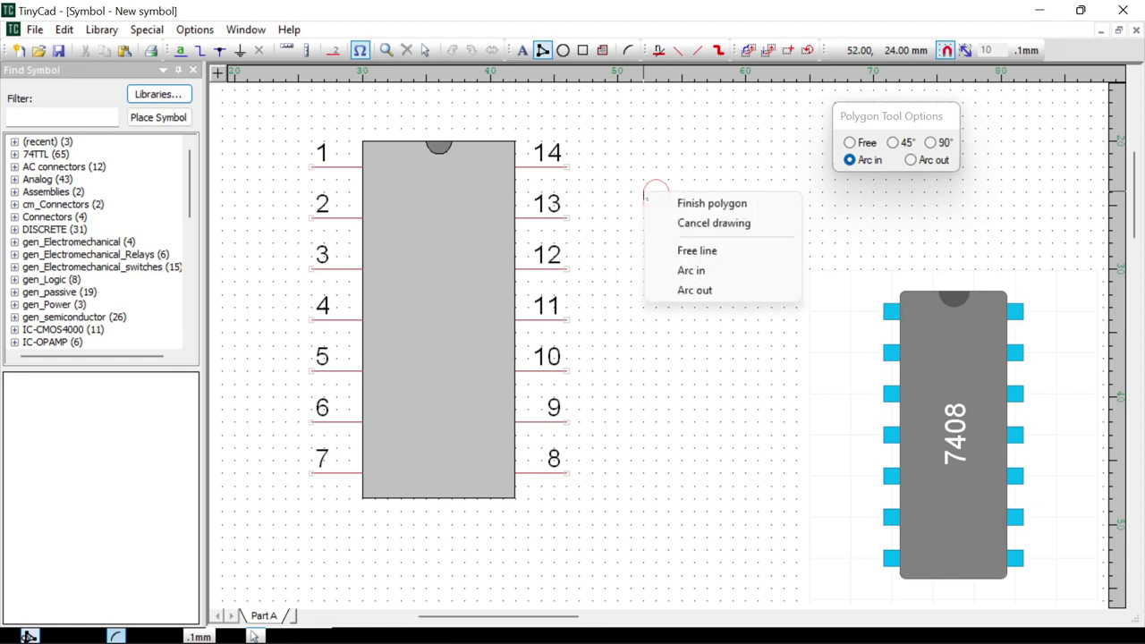
click(712, 204)
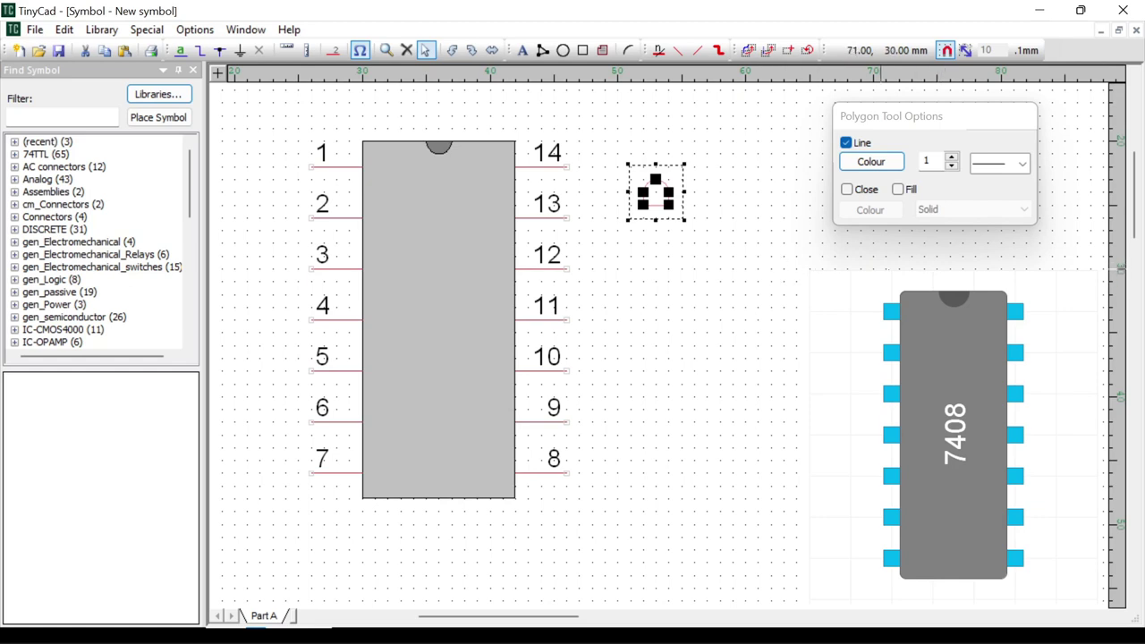
Give the AND-gate polygon a solid white fill
click(898, 188)
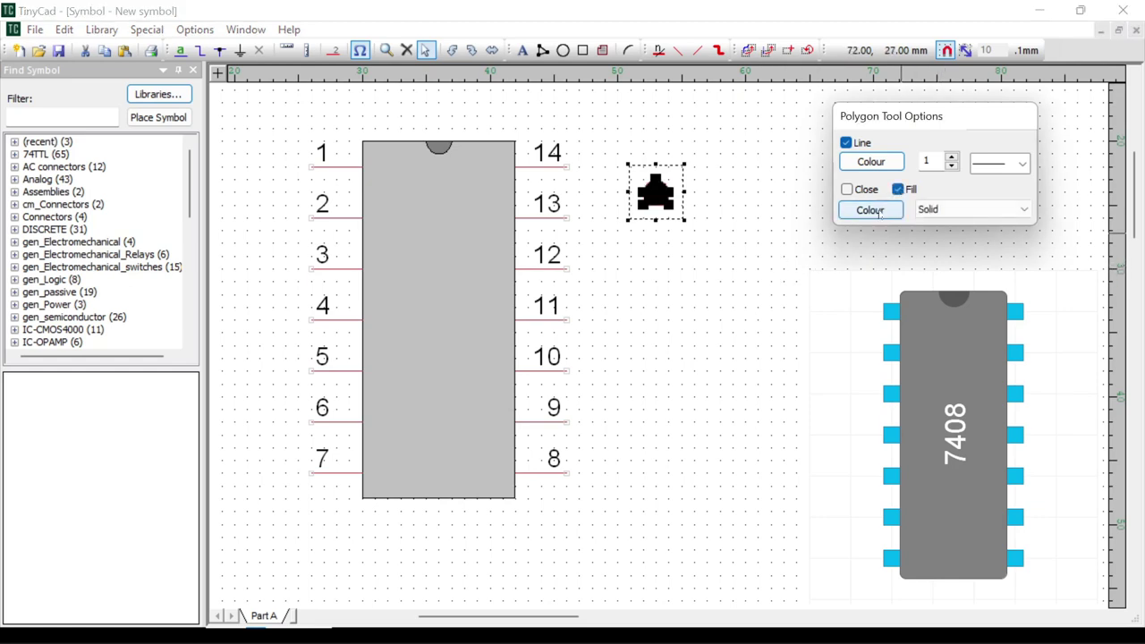
click(872, 210)
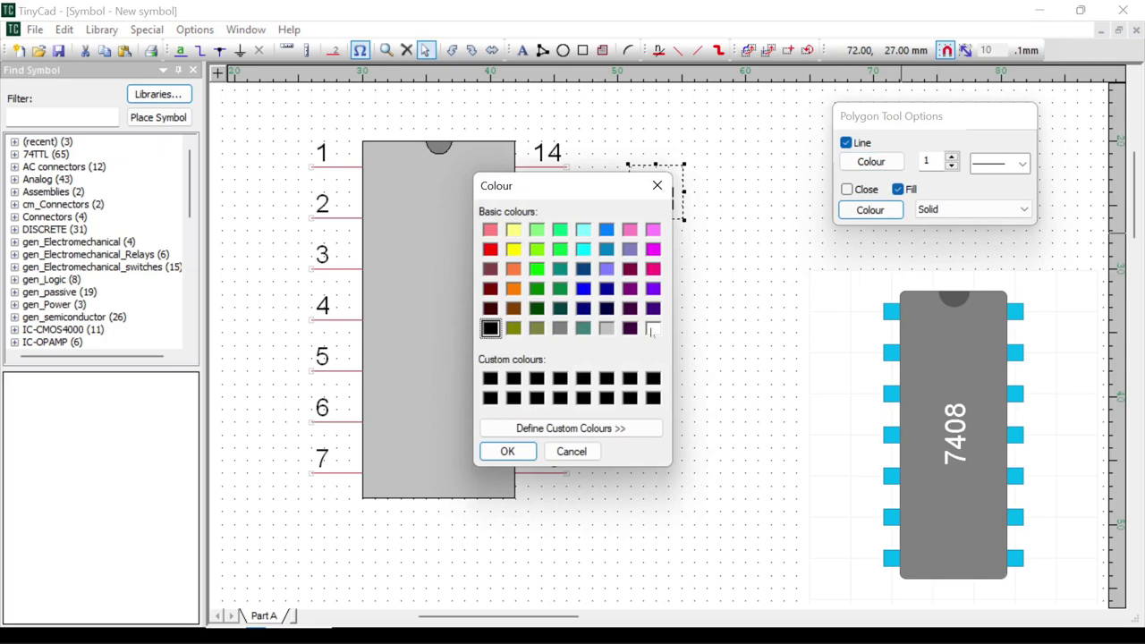
click(653, 329)
click(507, 450)
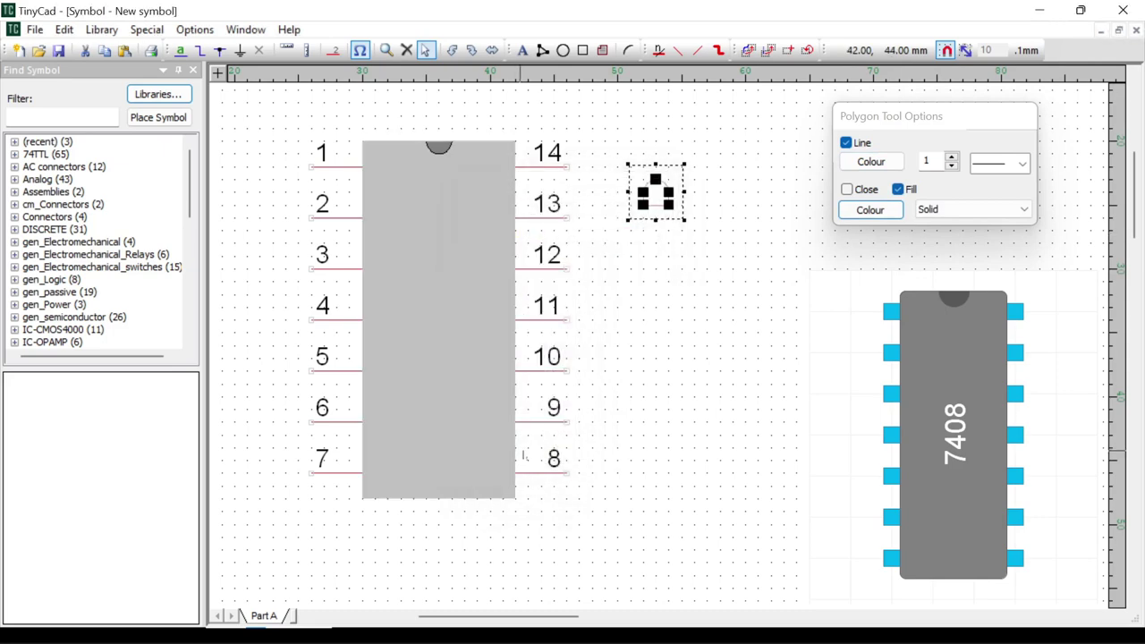
click(728, 320)
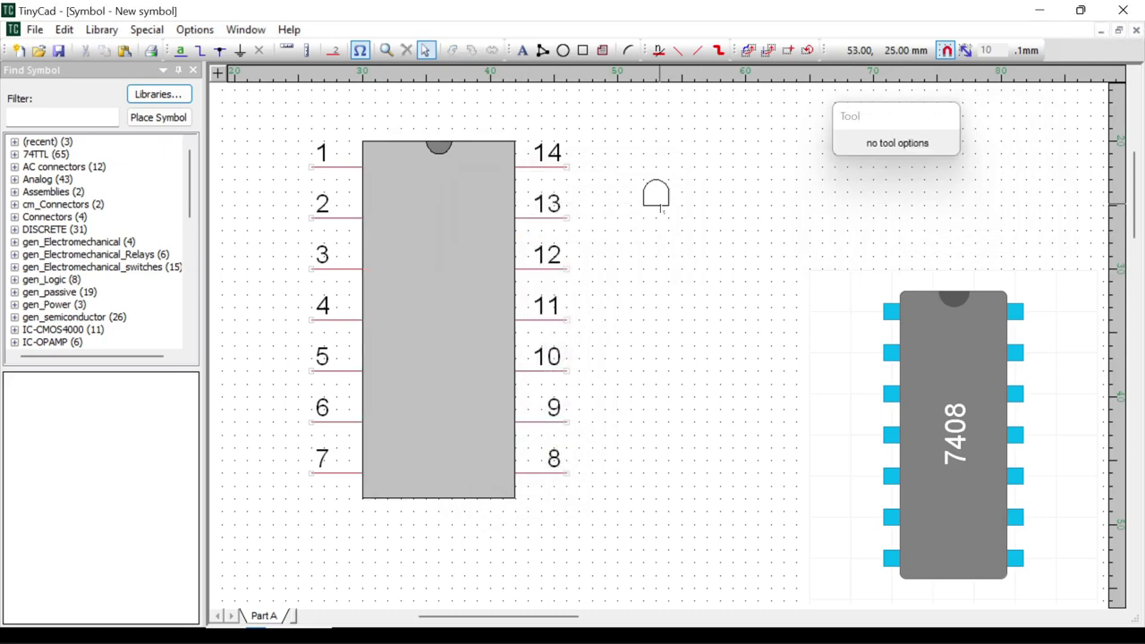
Set the AND-gate polygon's line colour to black
click(660, 206)
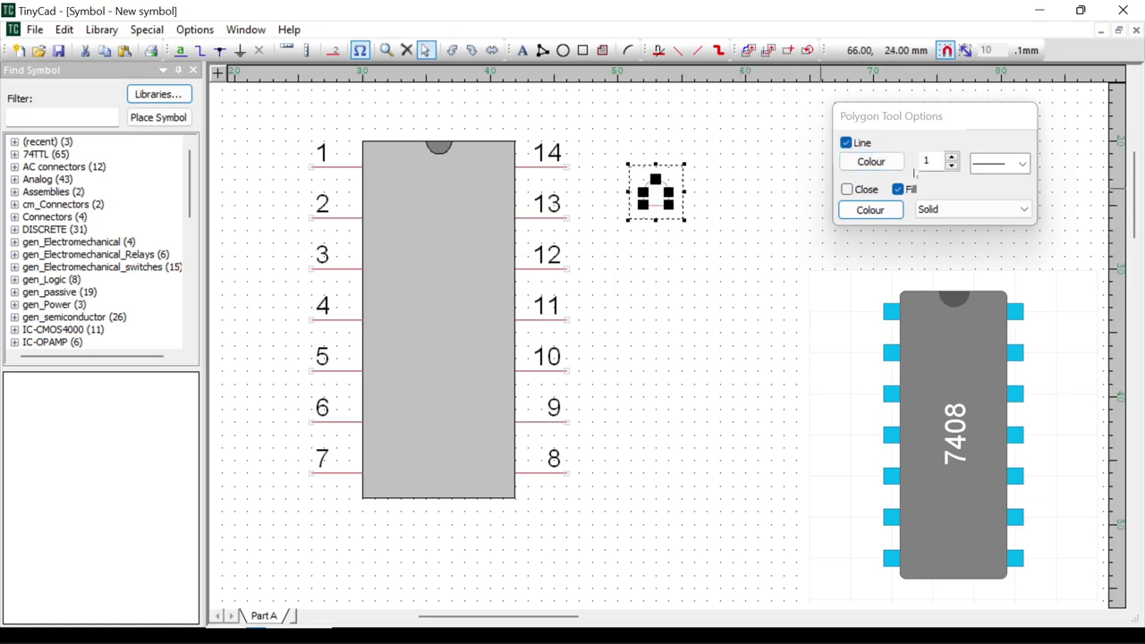
click(880, 164)
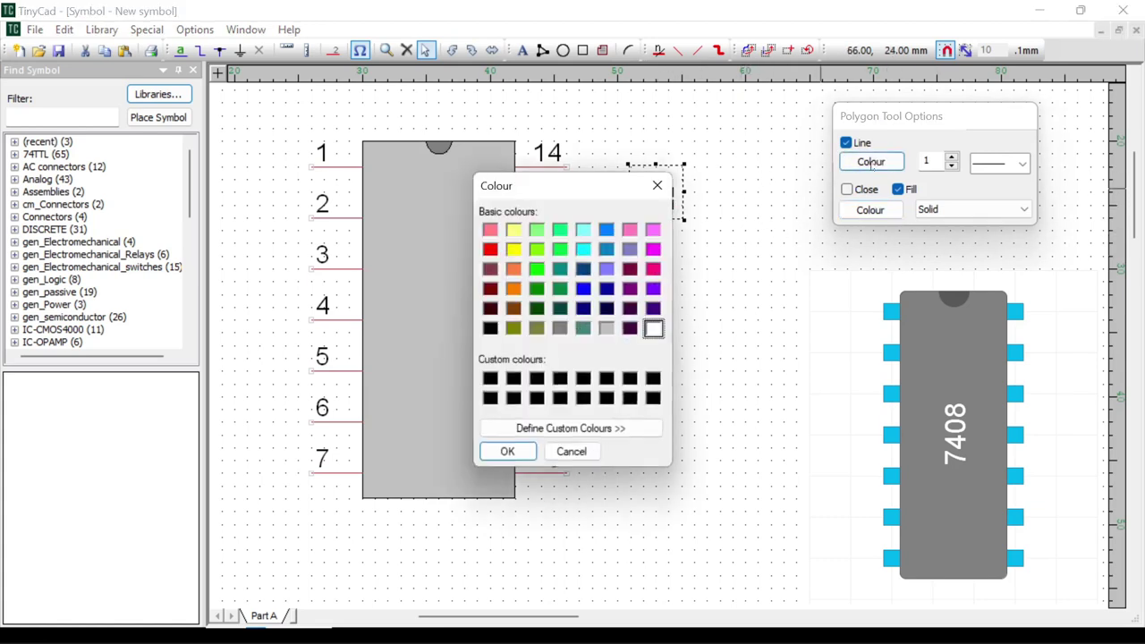
click(488, 382)
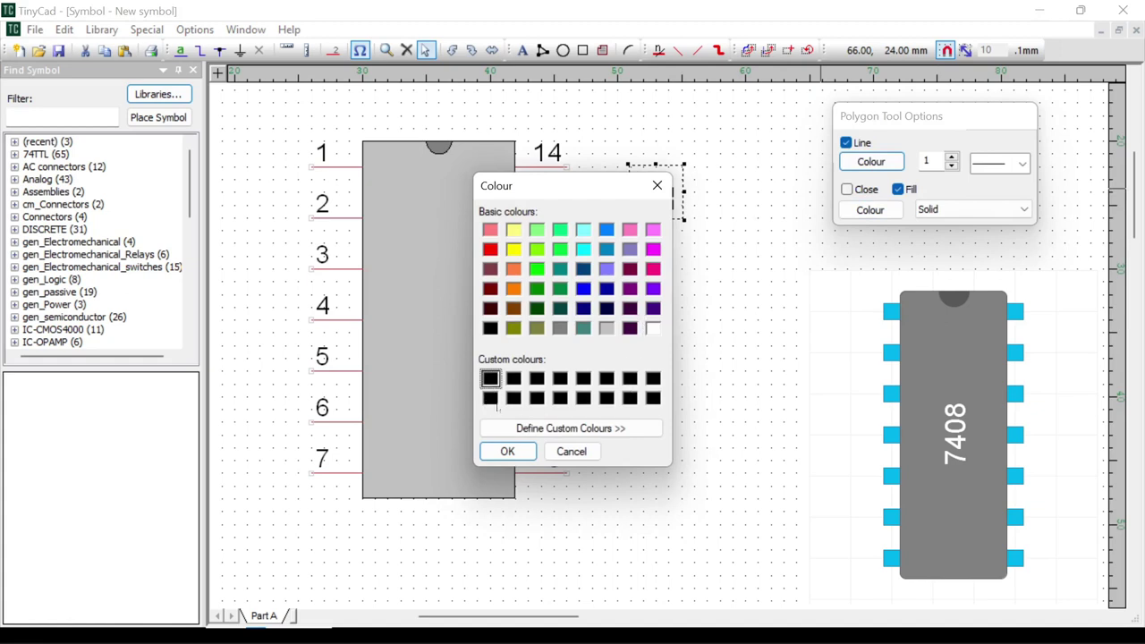
click(507, 450)
click(703, 338)
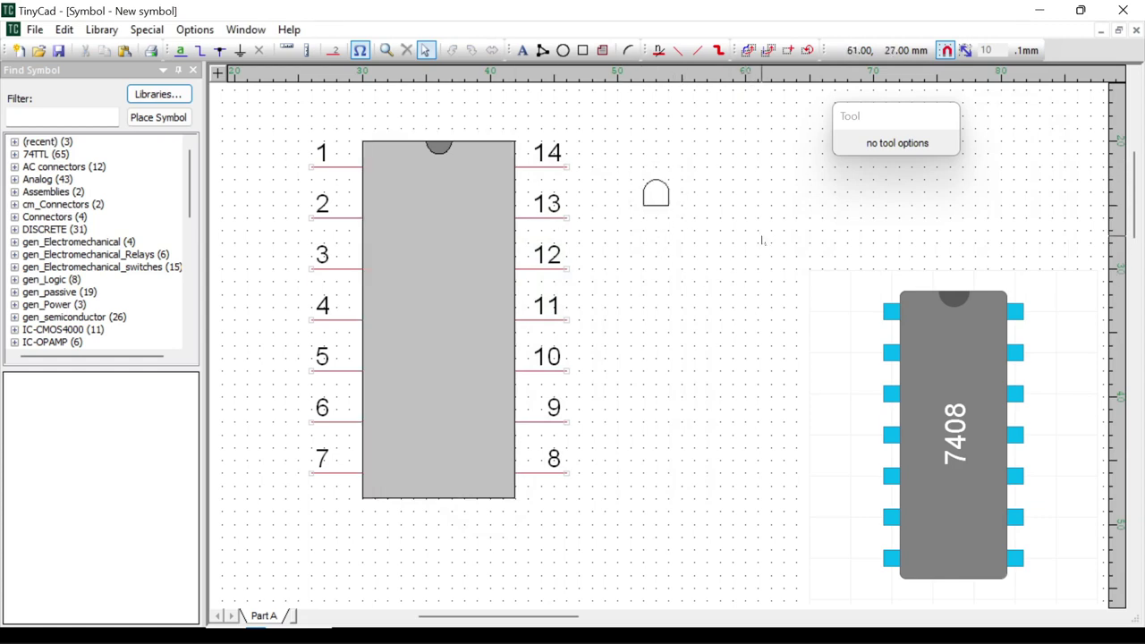
key(l)
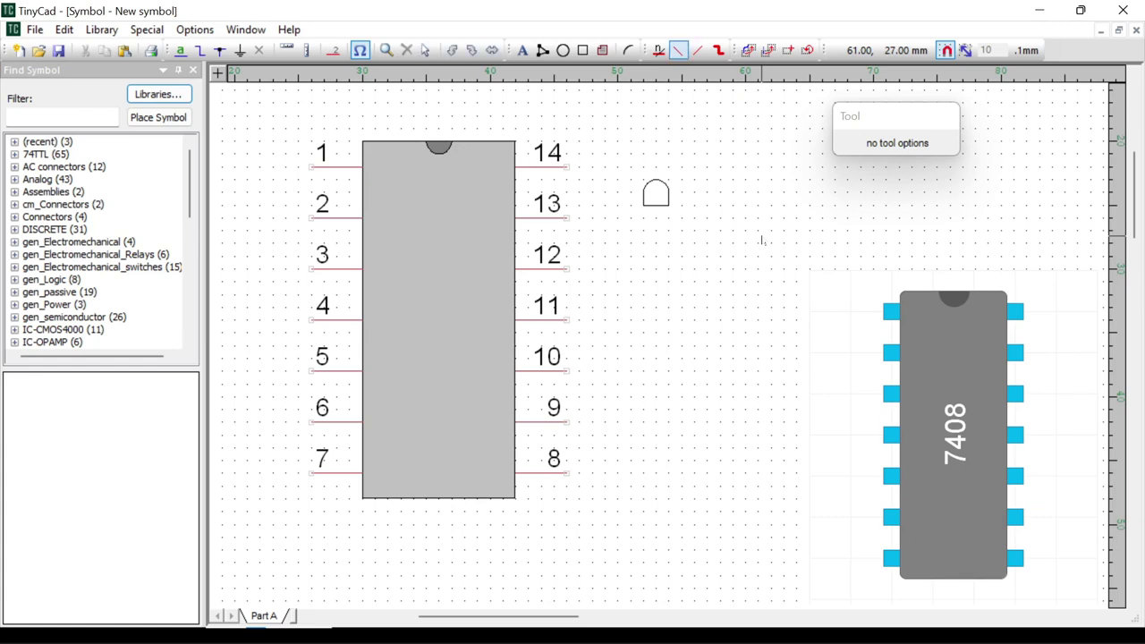
click(706, 179)
key(Escape)
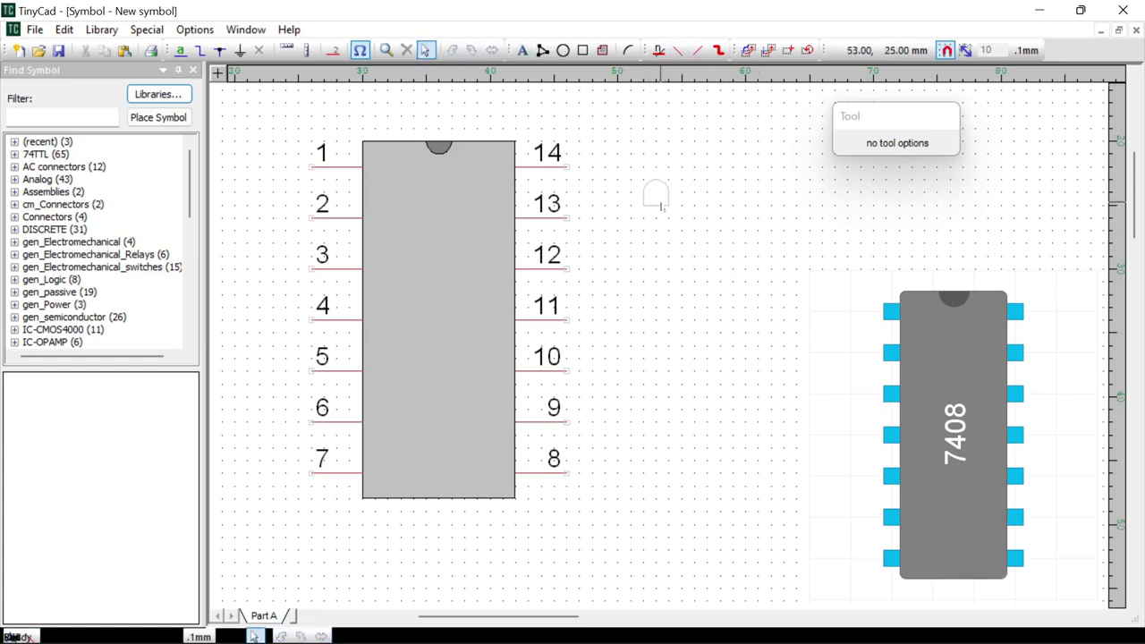
Duplicate the AND-gate shape and place the copy about 8 mm to the right of the original
click(656, 194)
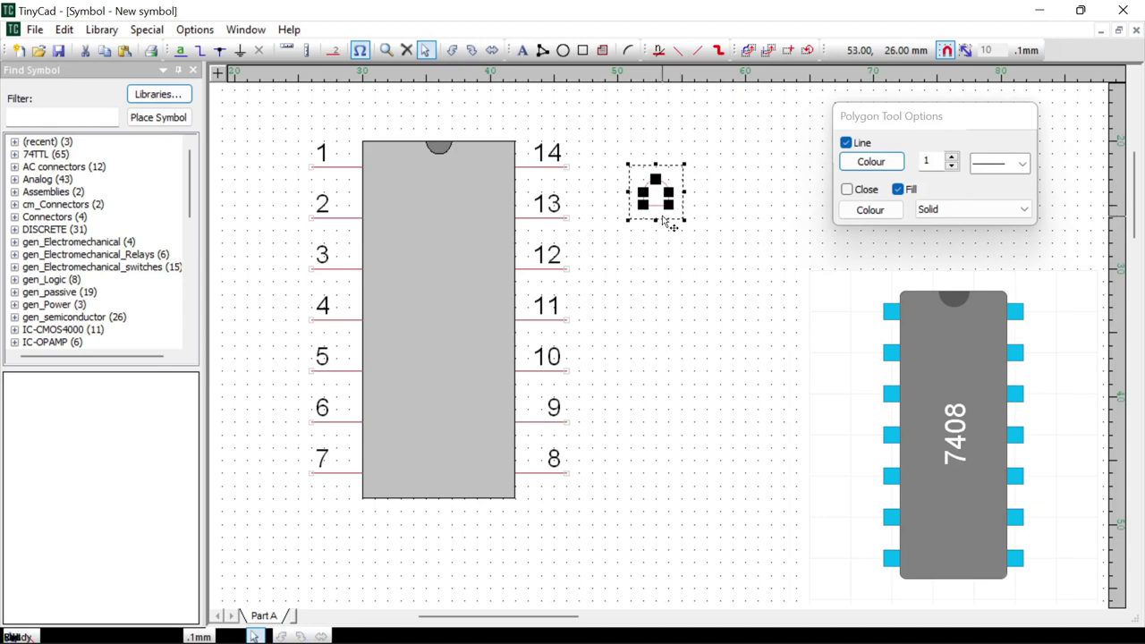
right_click(666, 213)
click(749, 490)
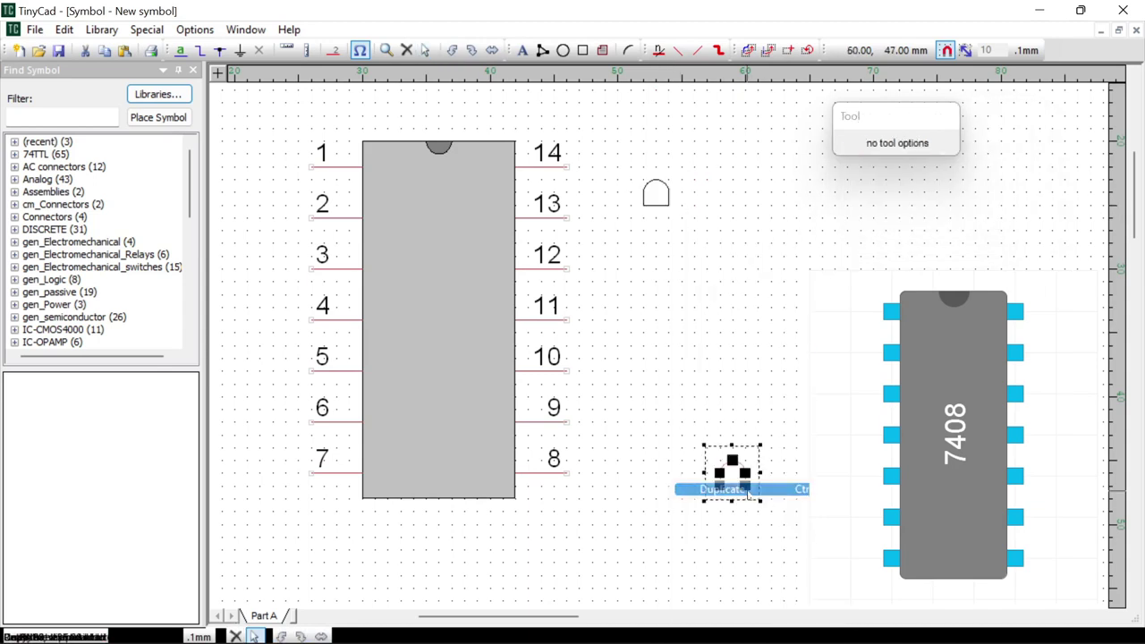
click(758, 192)
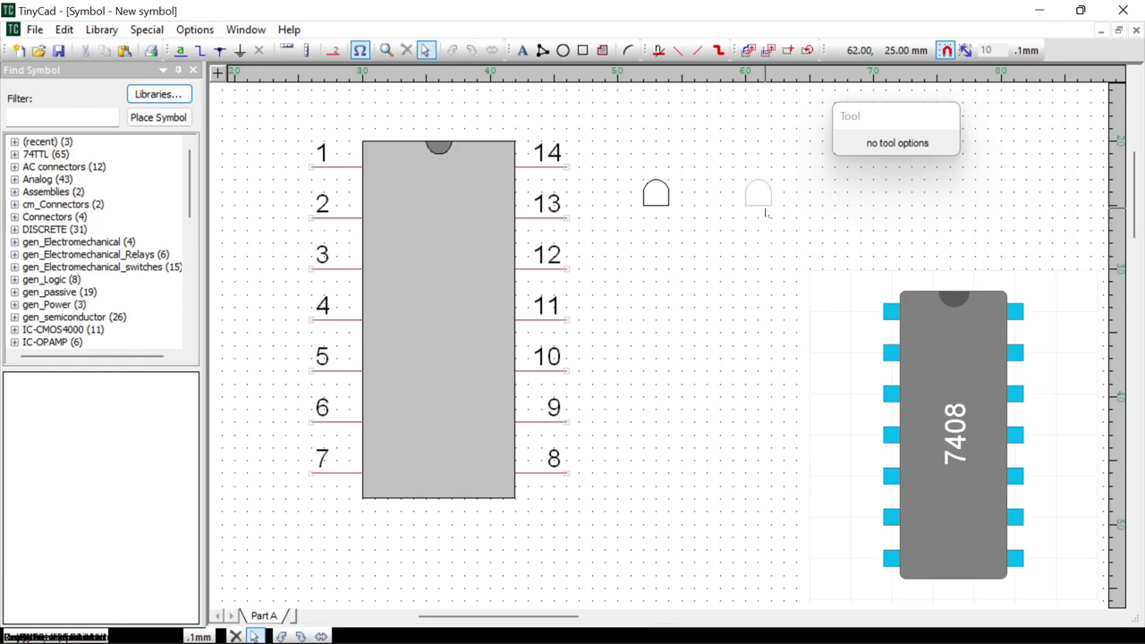
Rotate the copied AND gate right twice so its flat side faces up
right_click(770, 199)
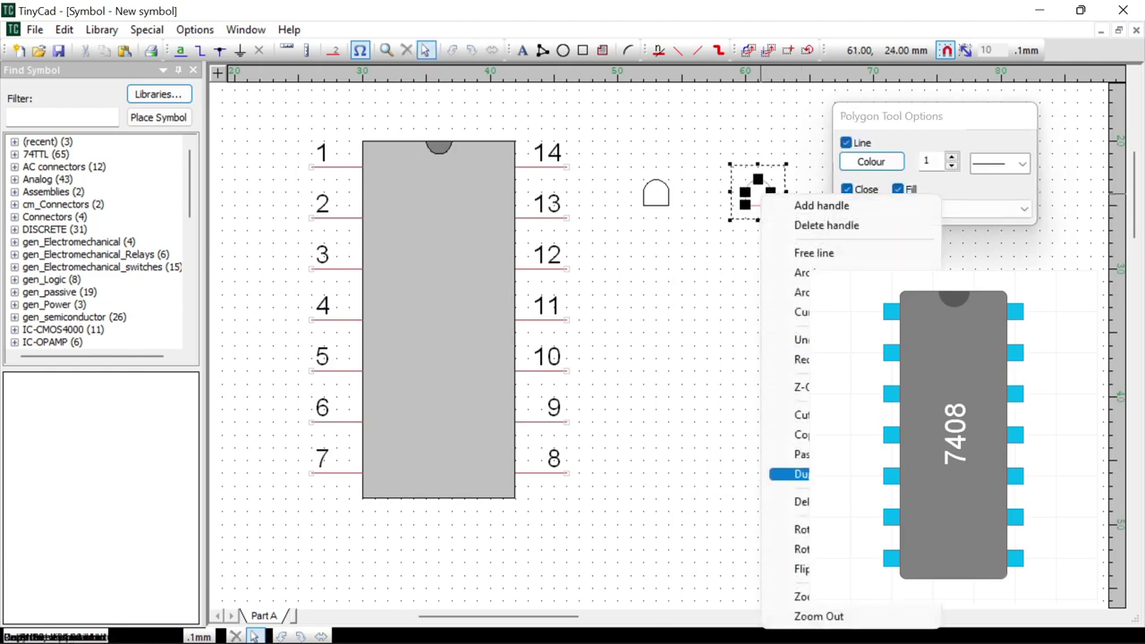
click(783, 549)
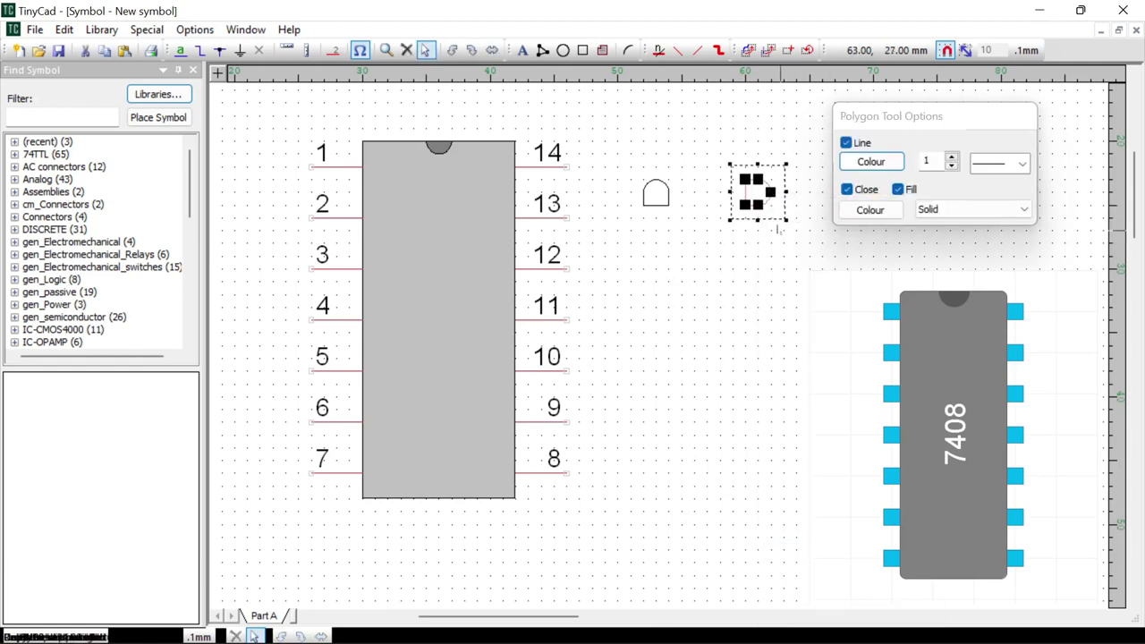
right_click(779, 549)
click(803, 561)
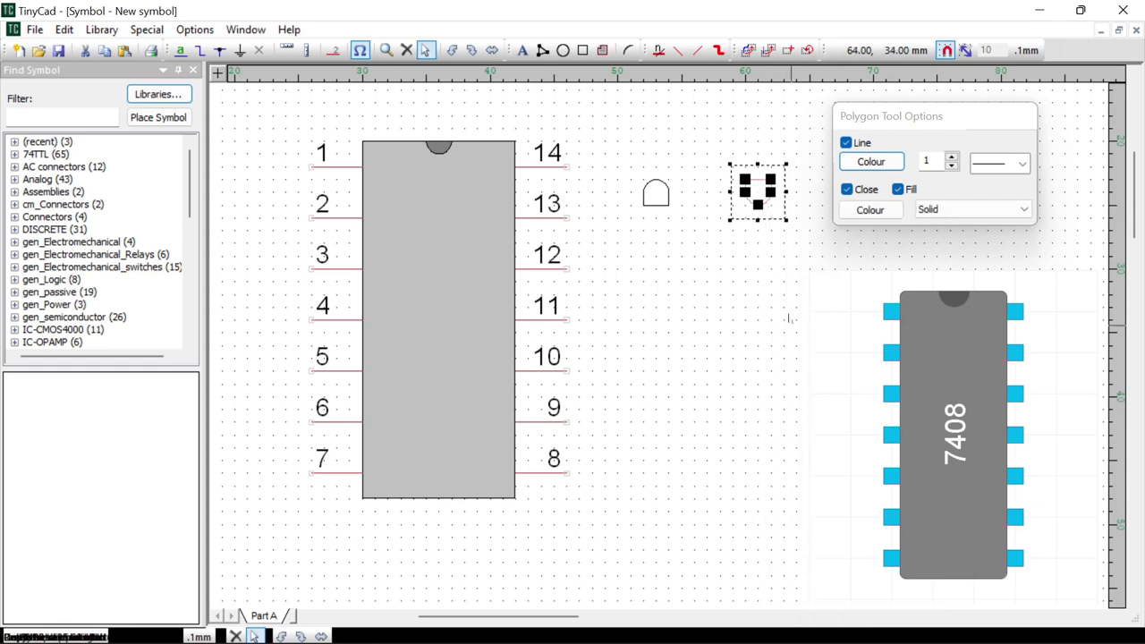
click(793, 294)
Move the downward-facing AND gate onto the chip body, near its left edge between the heights of pins 2 and 3
click(754, 192)
drag(754, 191, 412, 246)
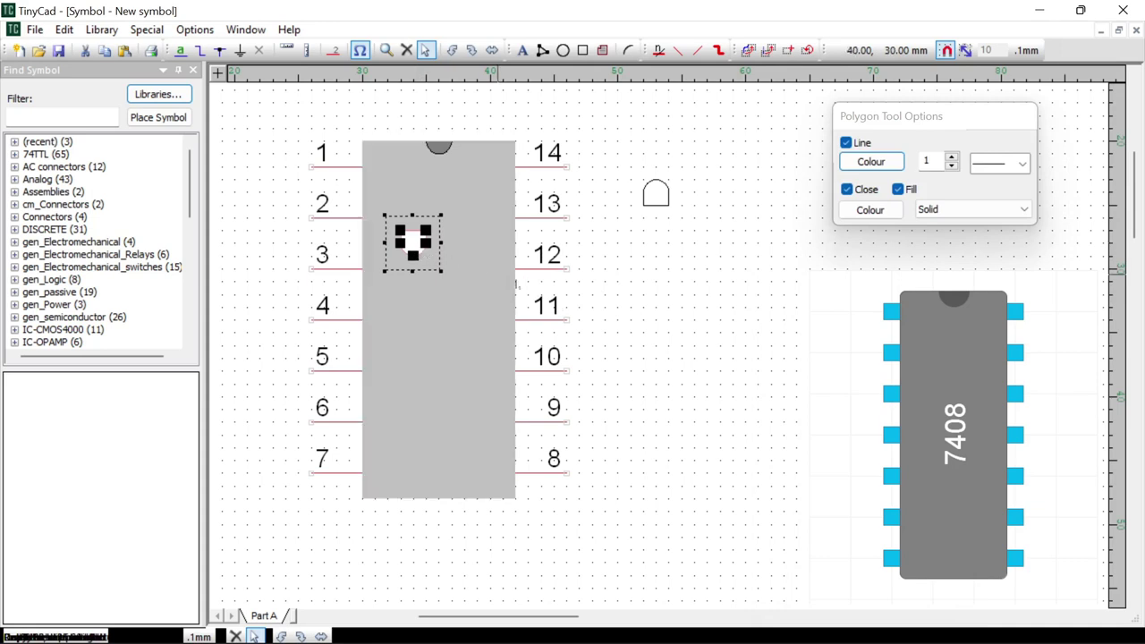
click(669, 318)
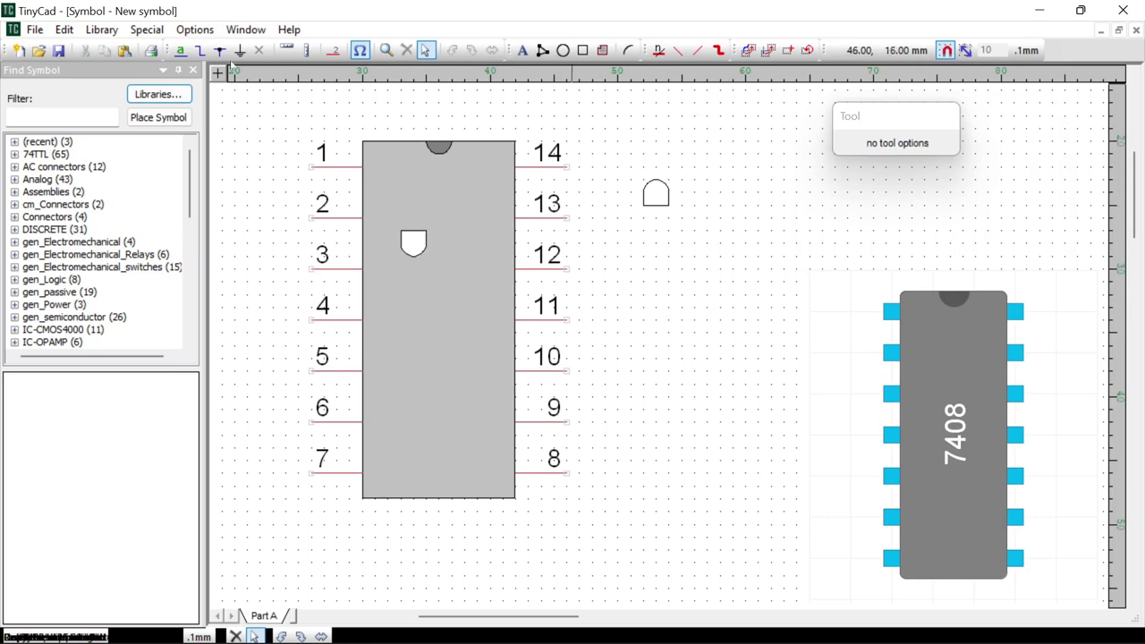
click(200, 52)
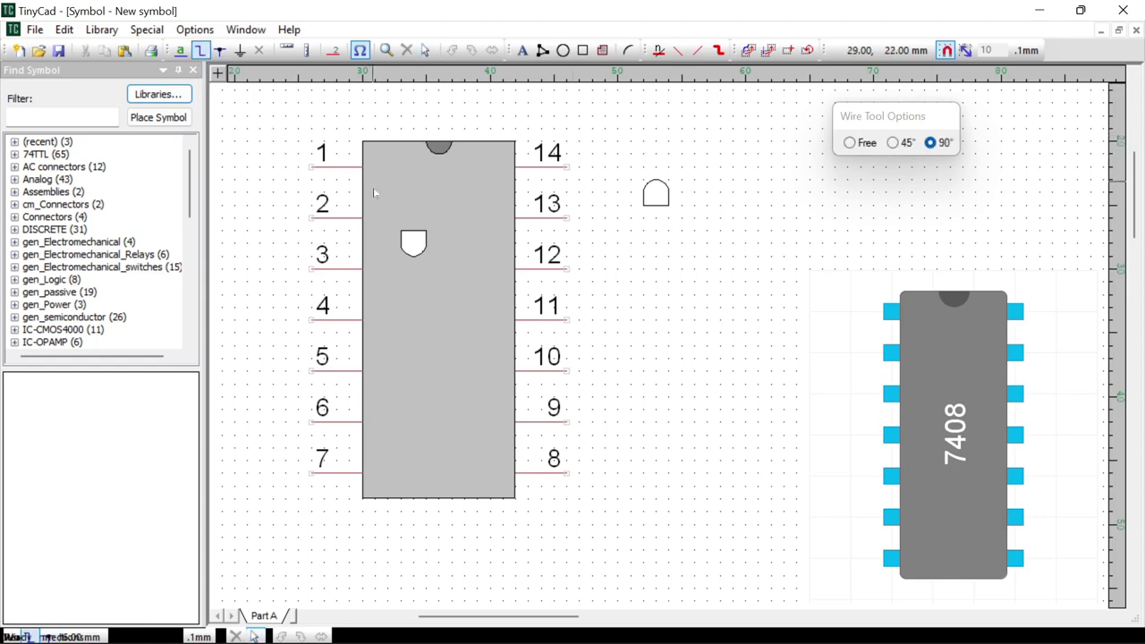
scroll(365, 181, up, 1)
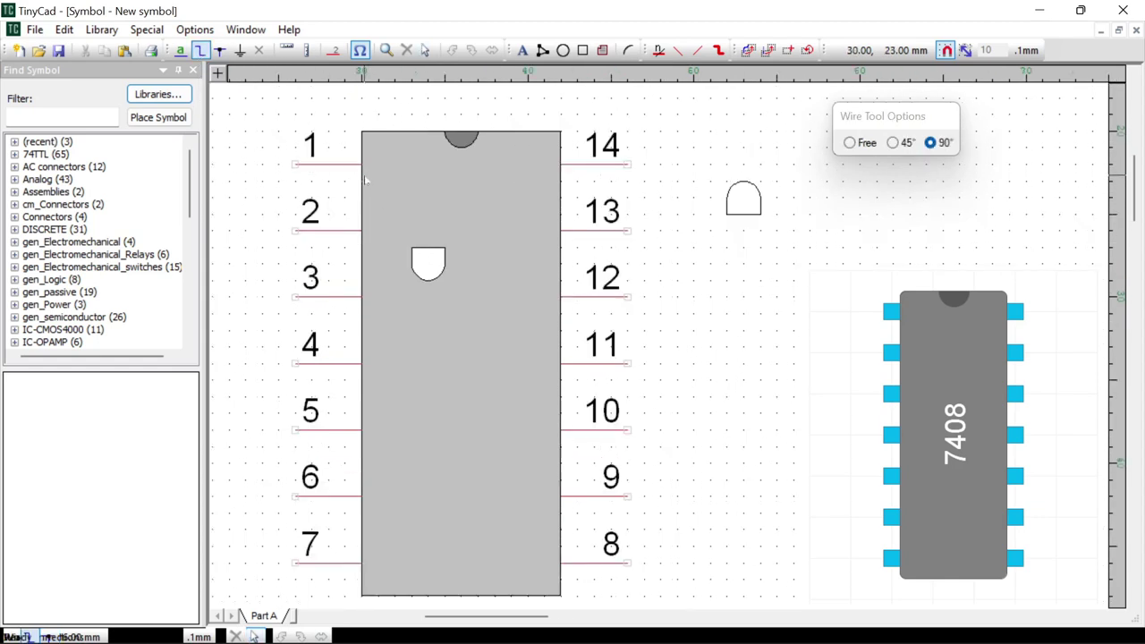
scroll(365, 180, up, 1)
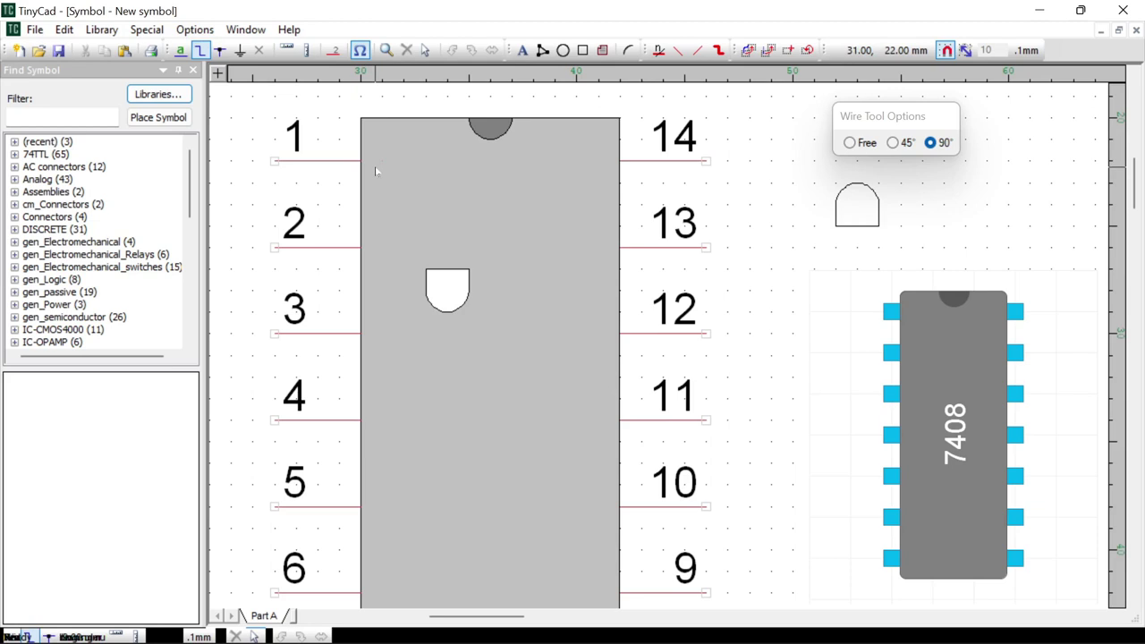
key(Escape)
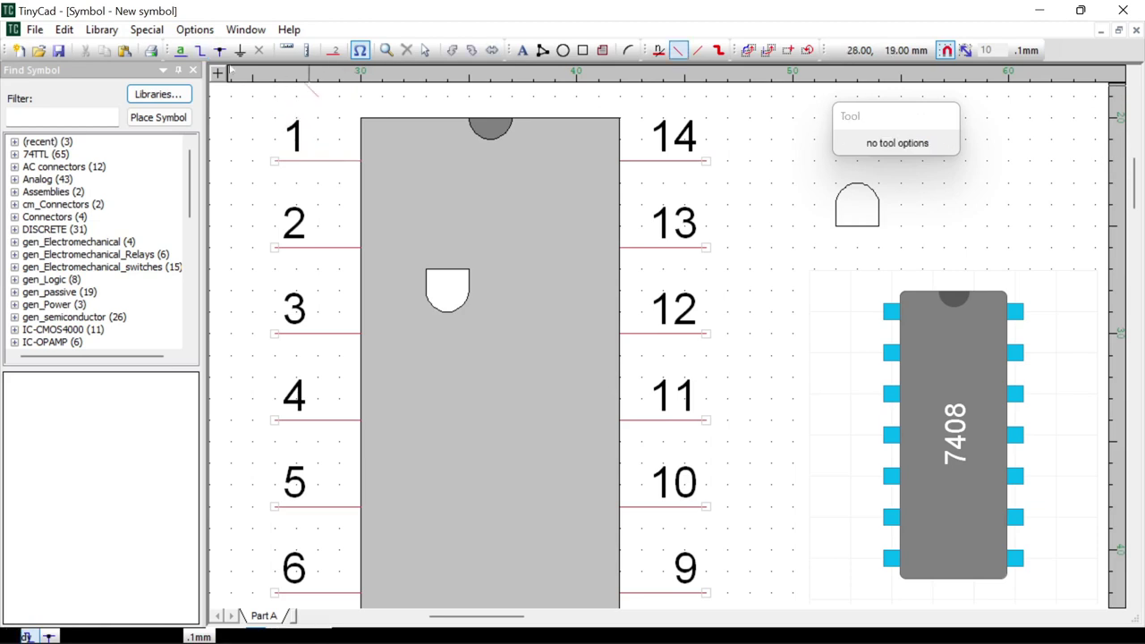
click(202, 52)
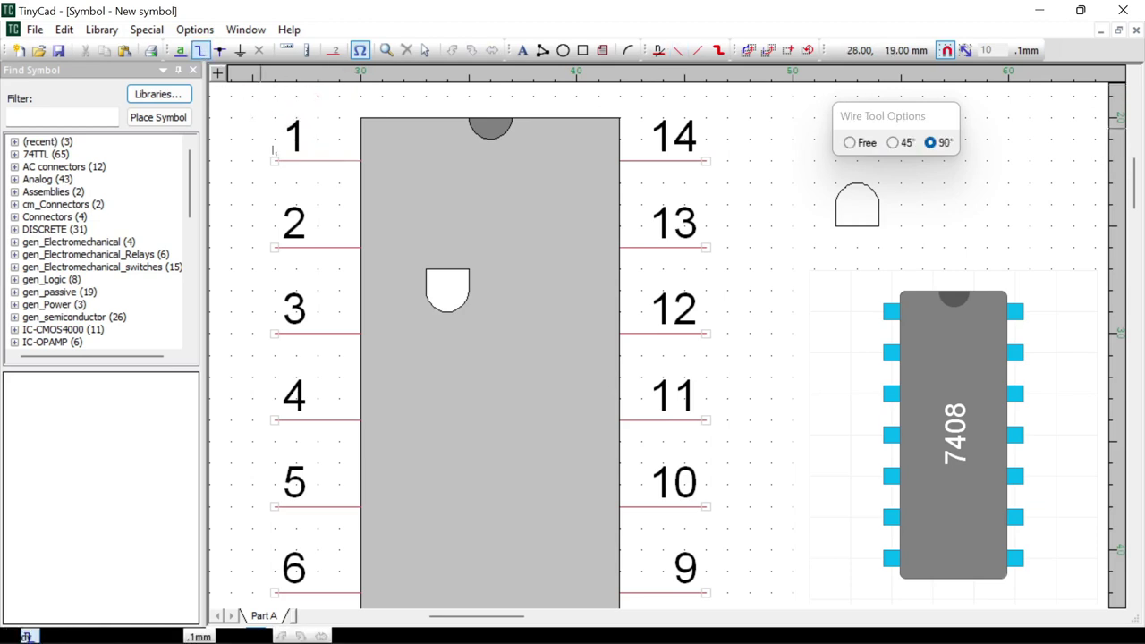
click(359, 161)
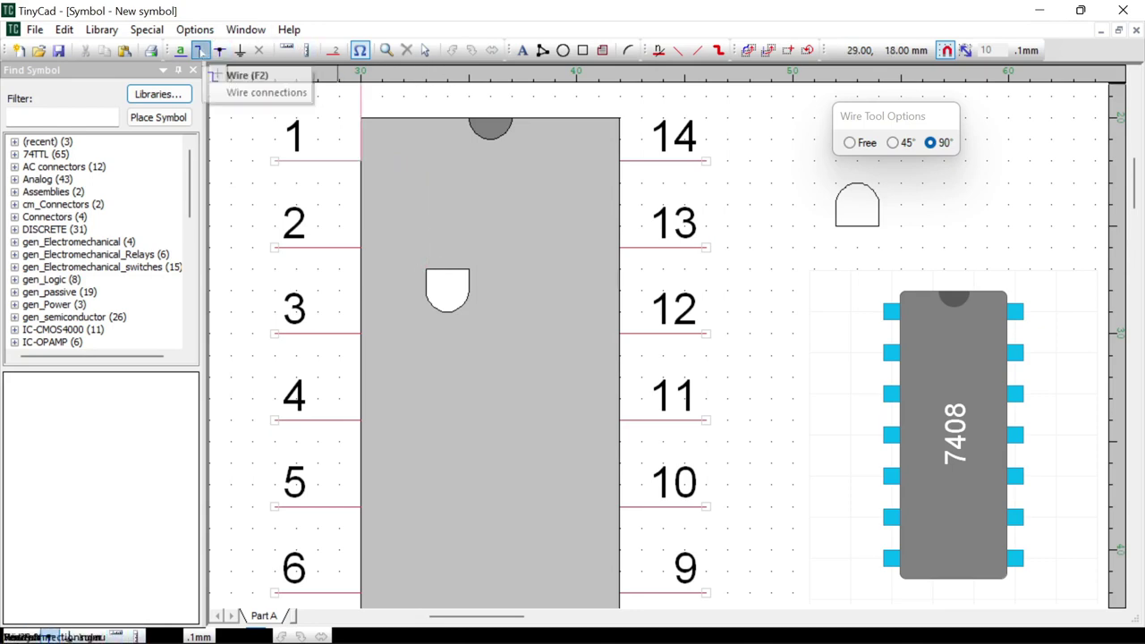
key(Escape)
Try to reposition the downward-facing AND gate that lies over the chip body
click(451, 294)
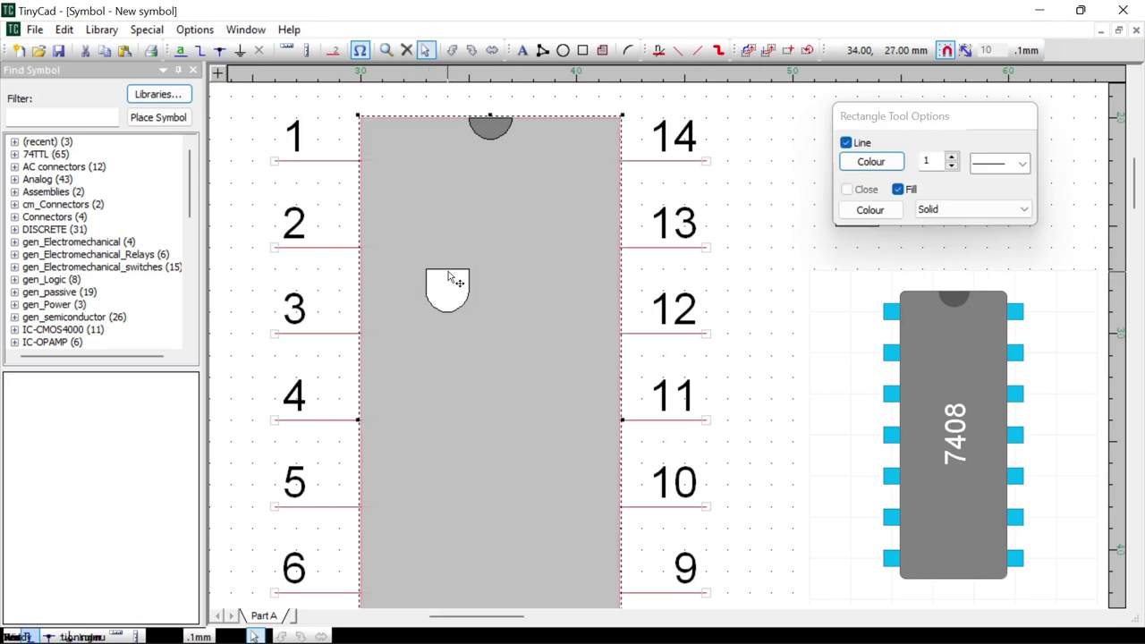
drag(455, 277, 468, 309)
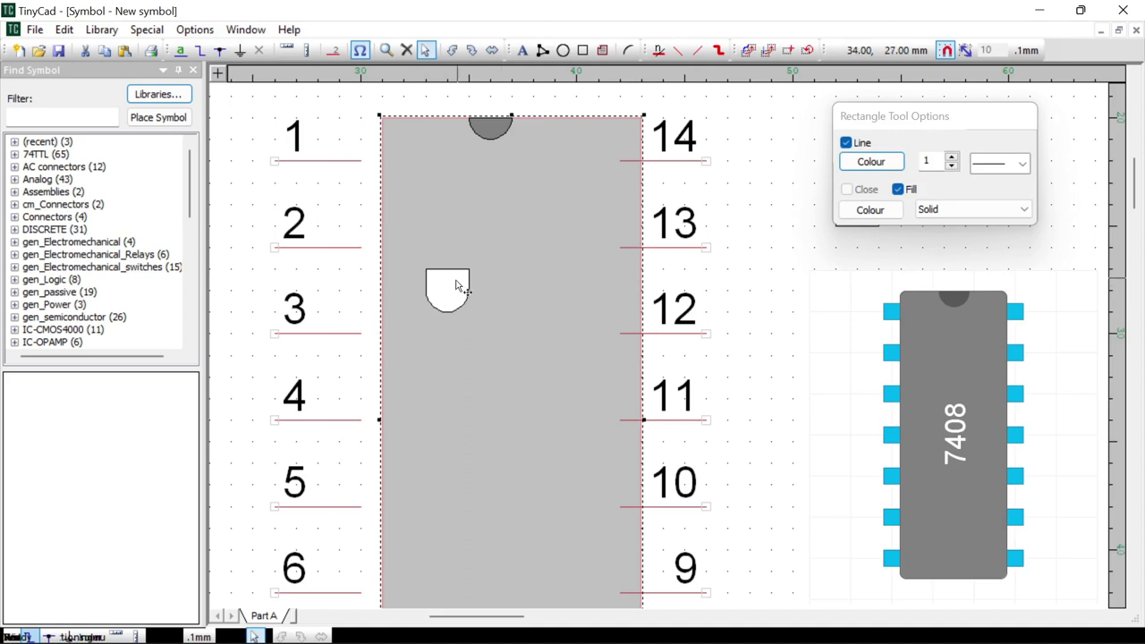
drag(507, 222, 486, 233)
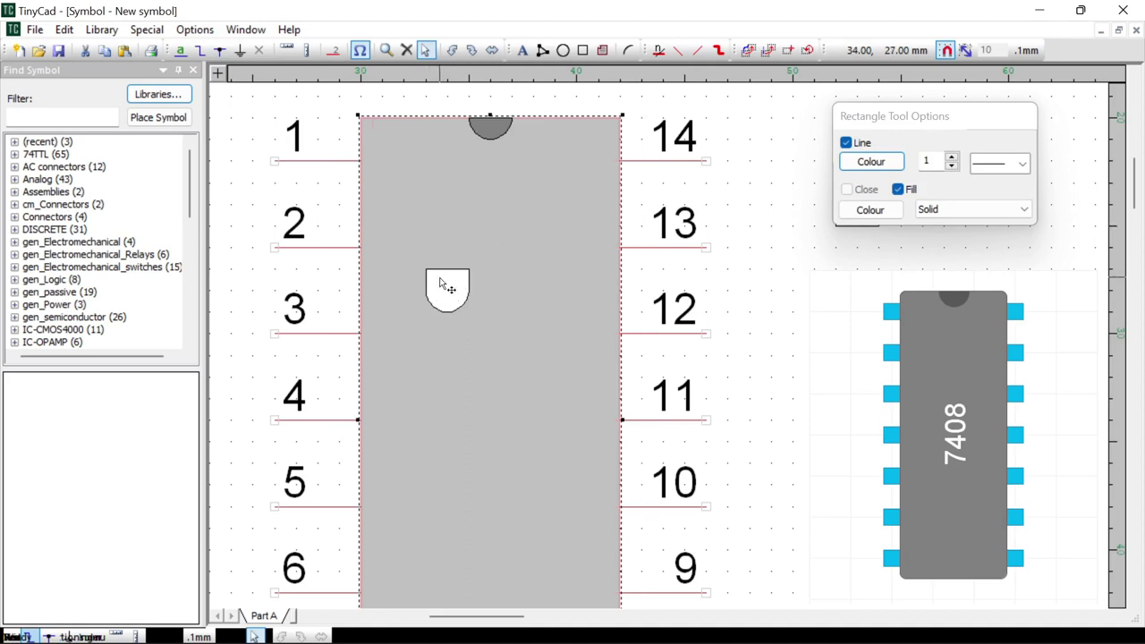
mouse_move(501, 257)
mouse_down()
mouse_move(529, 261)
mouse_move(502, 258)
mouse_up()
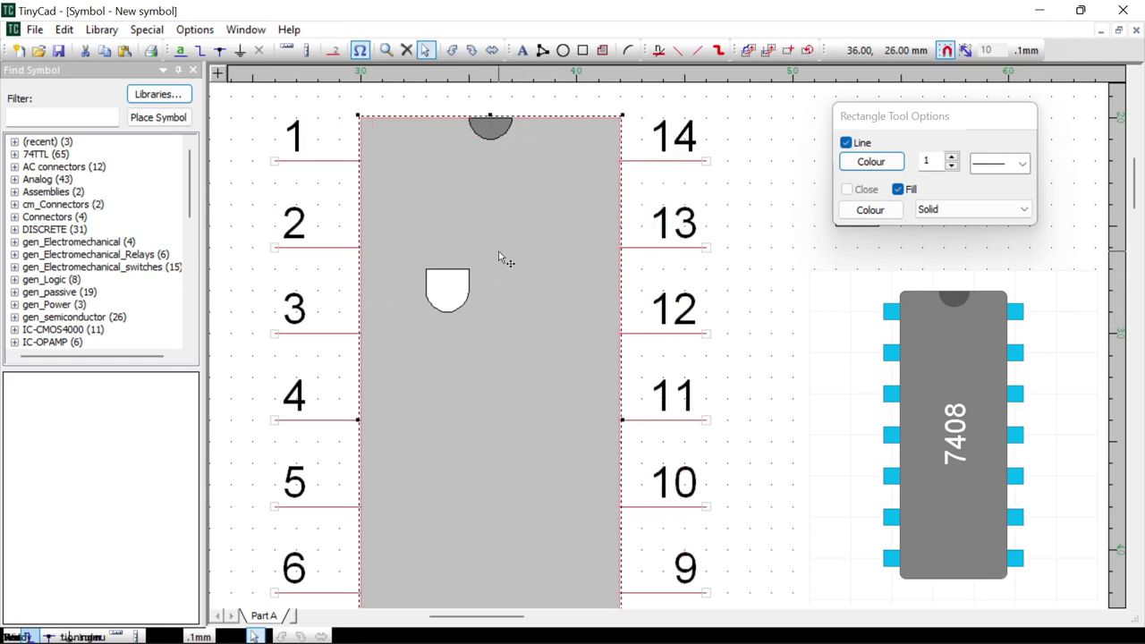
Move the chip body rectangle about 5 mm to the right so it clears the AND gate
right_click(441, 285)
click(531, 208)
drag(530, 206, 638, 221)
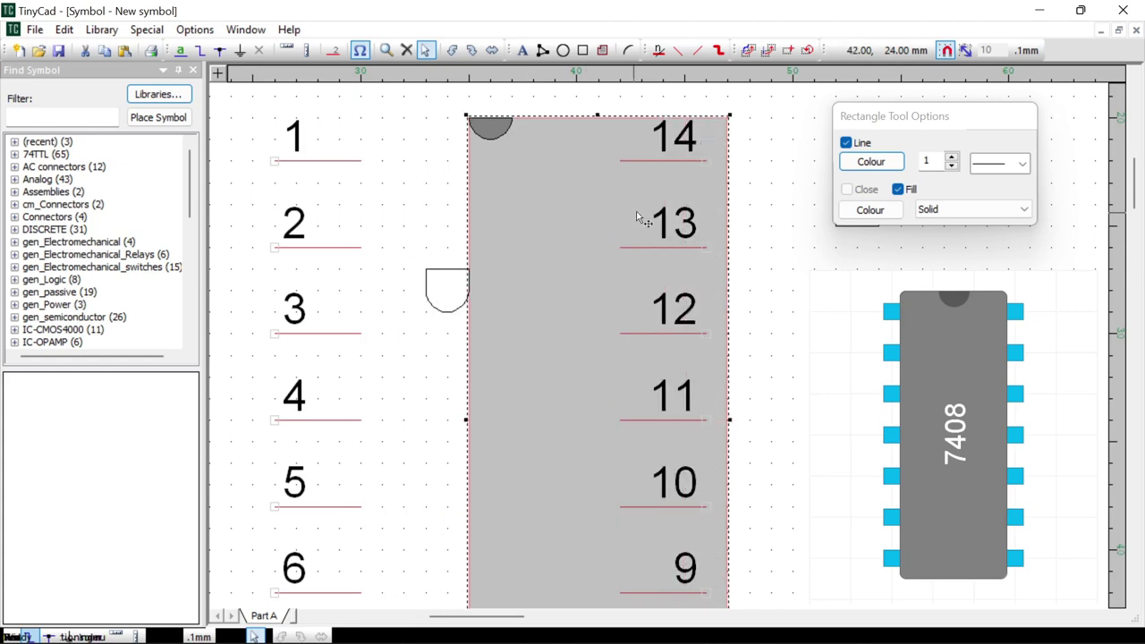
Bring the downward-facing AND gate to the front and move the chip body back between the two pin rows
click(447, 292)
right_click(447, 292)
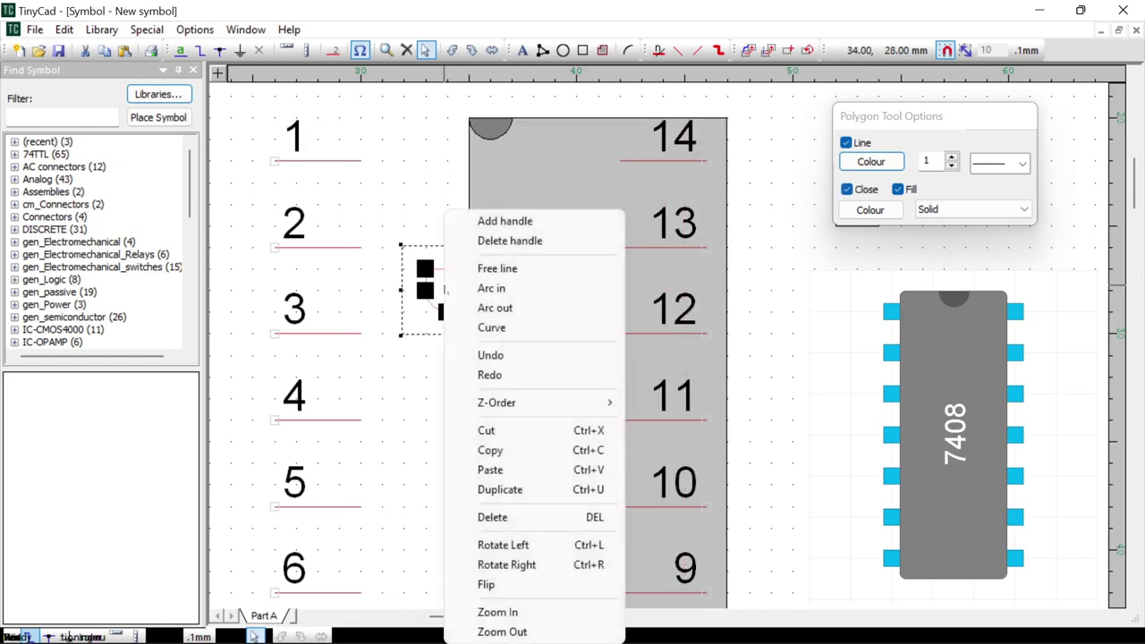
mouse_move(534, 405)
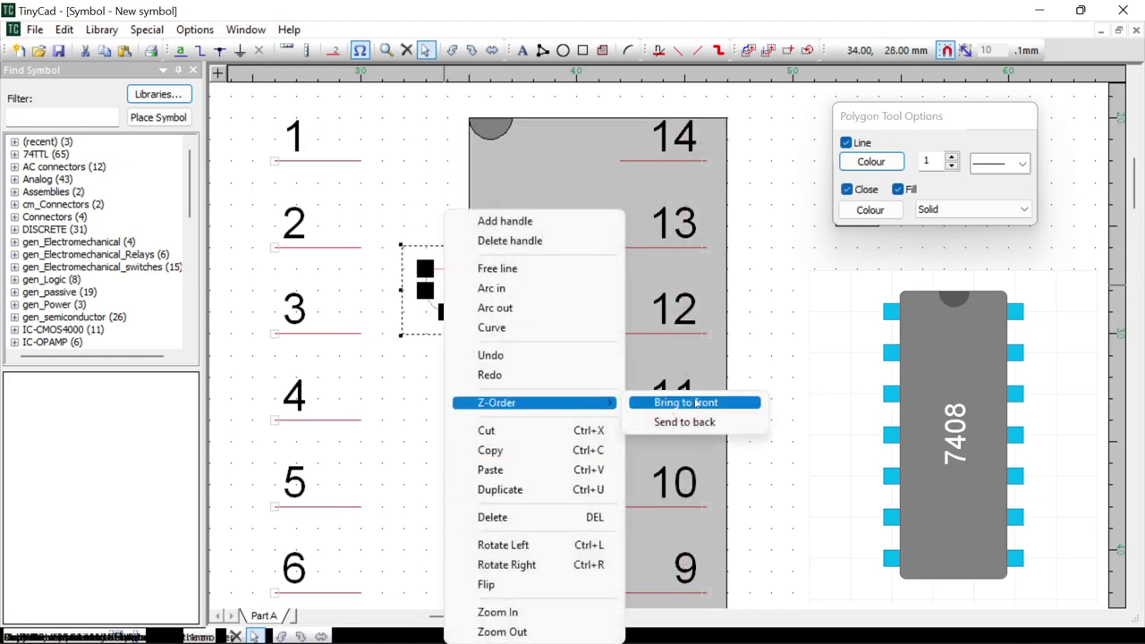
click(696, 403)
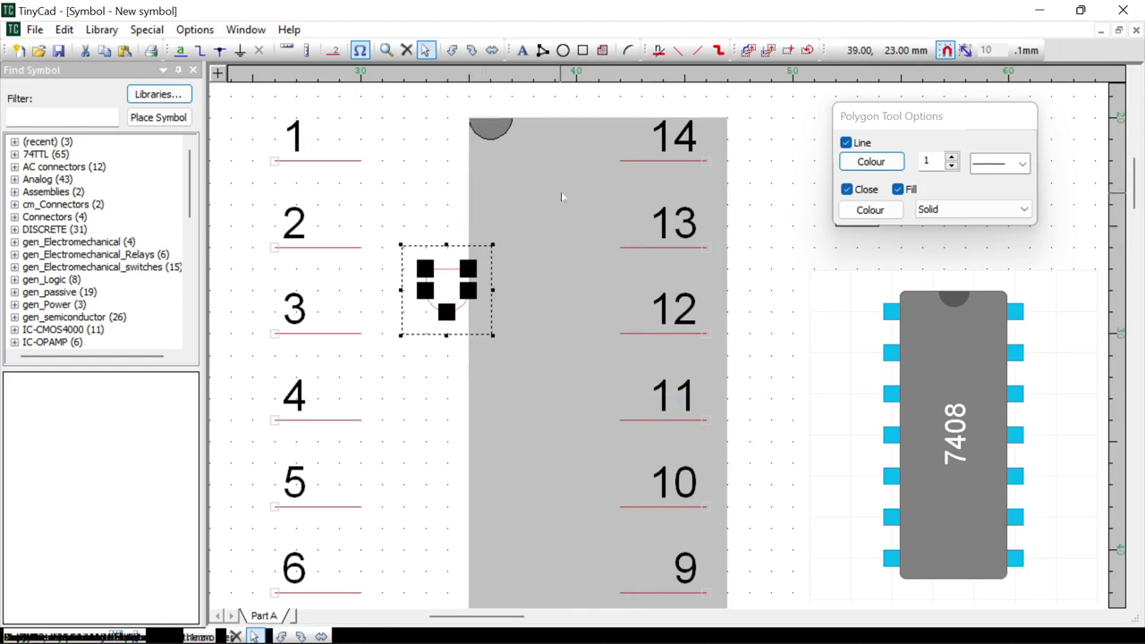
drag(562, 197, 456, 187)
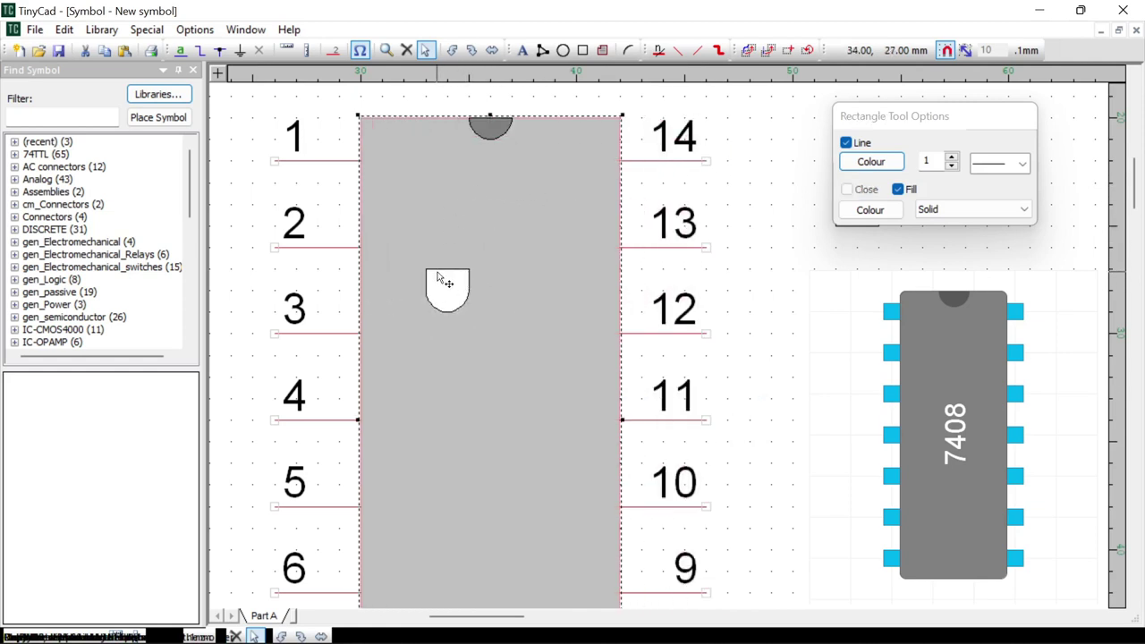
Place the downward-facing AND gate on the chip body about 1 mm further left, keeping the body between the pin rows
drag(438, 279, 881, 286)
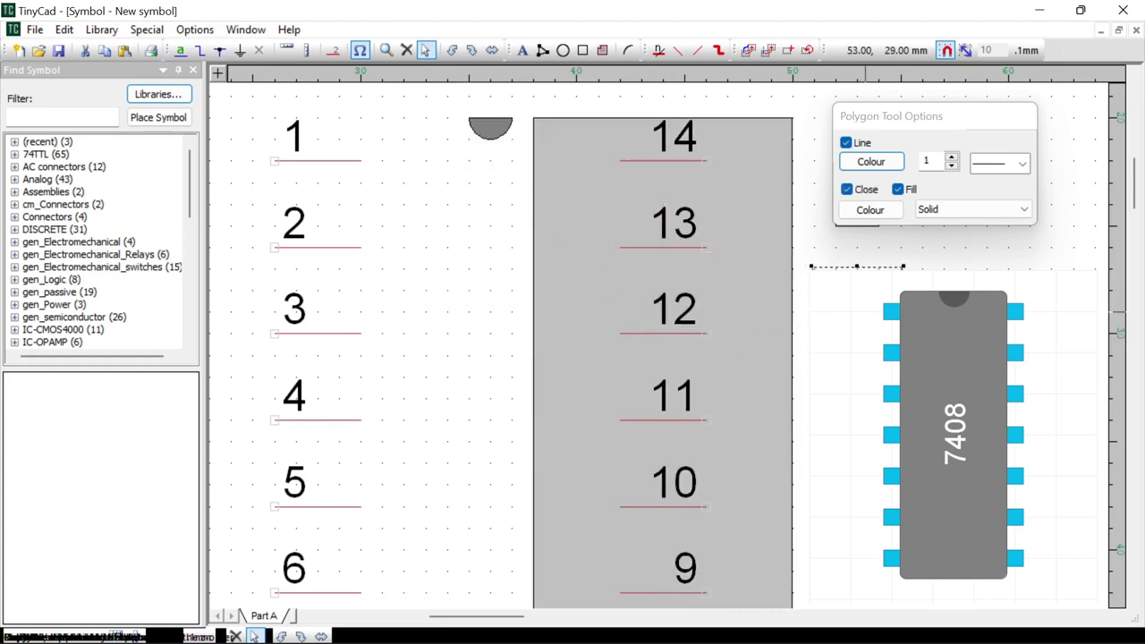
drag(732, 283, 555, 276)
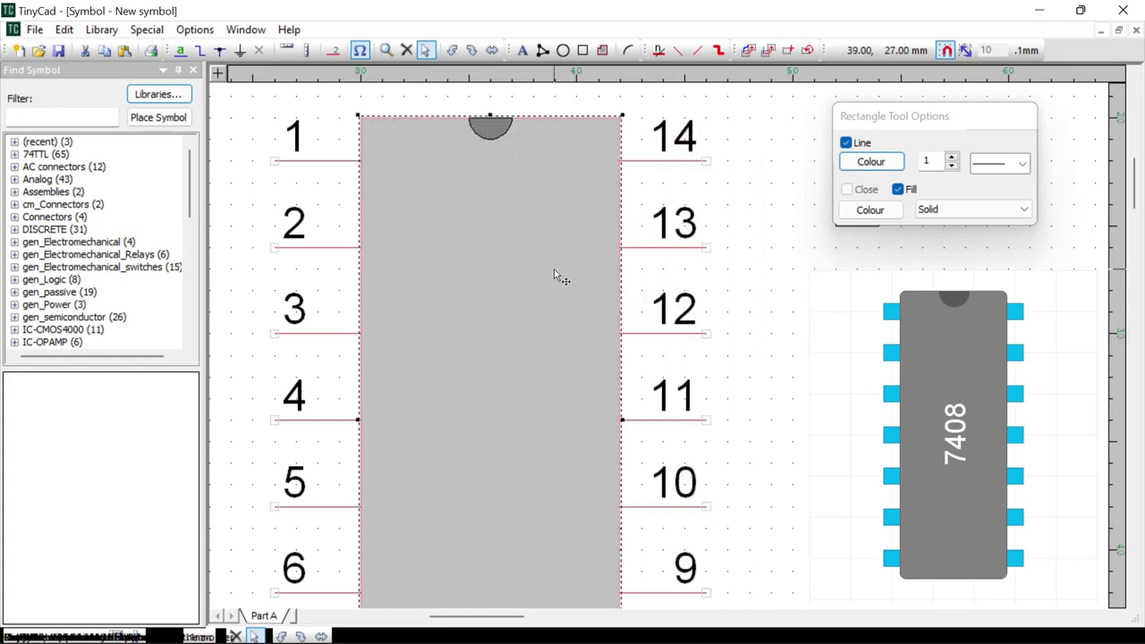
drag(885, 304, 421, 288)
key(Escape)
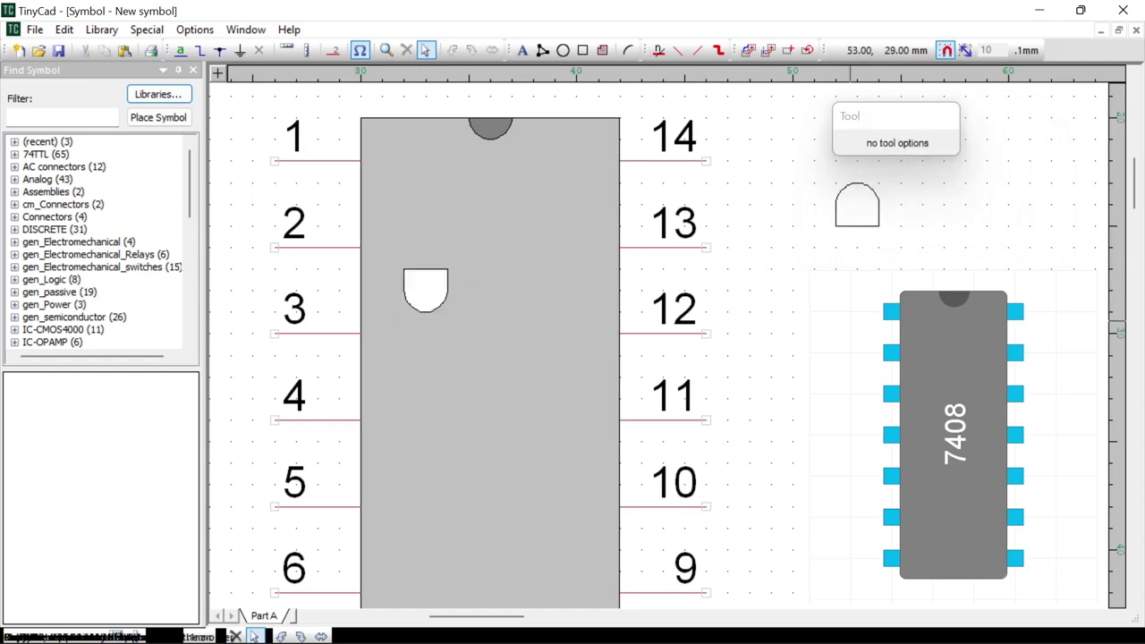
click(200, 50)
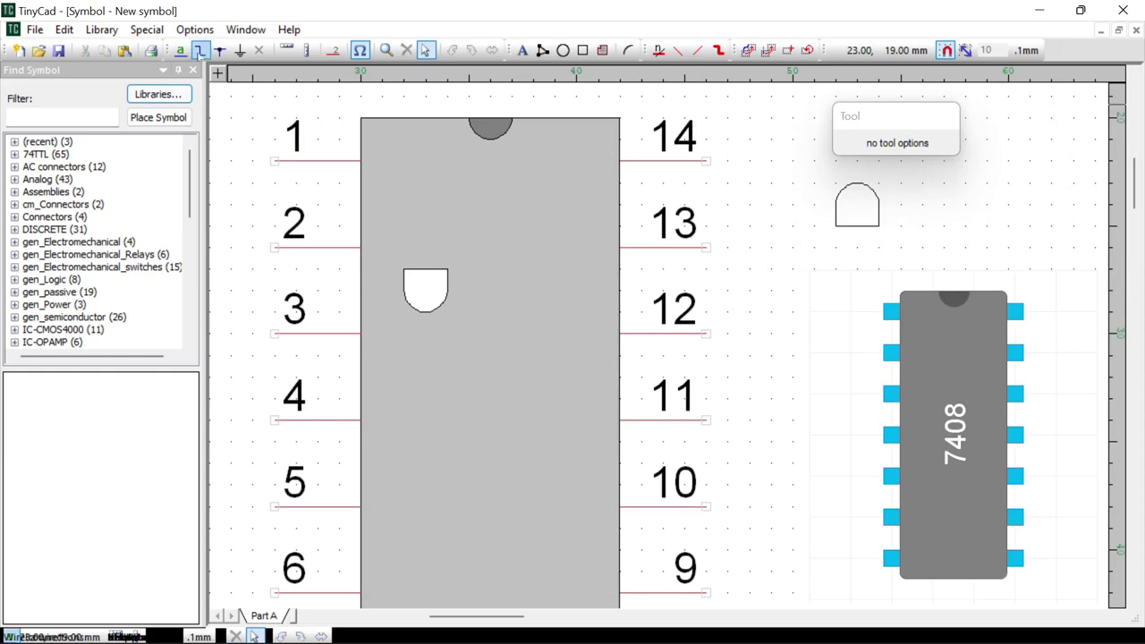
click(362, 162)
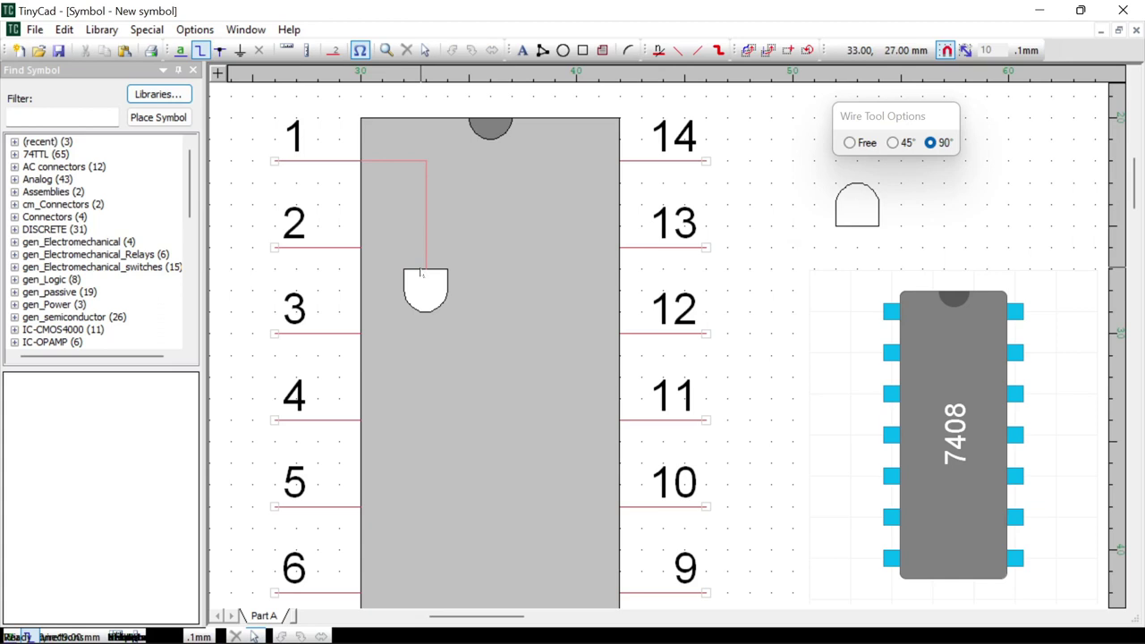
key(Escape)
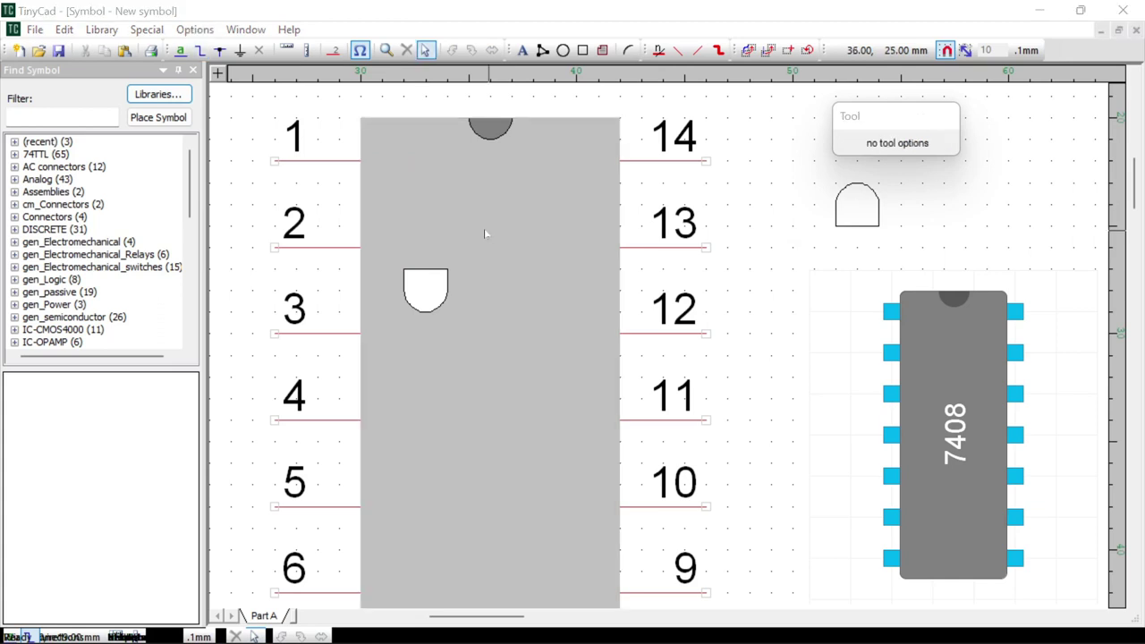
click(200, 50)
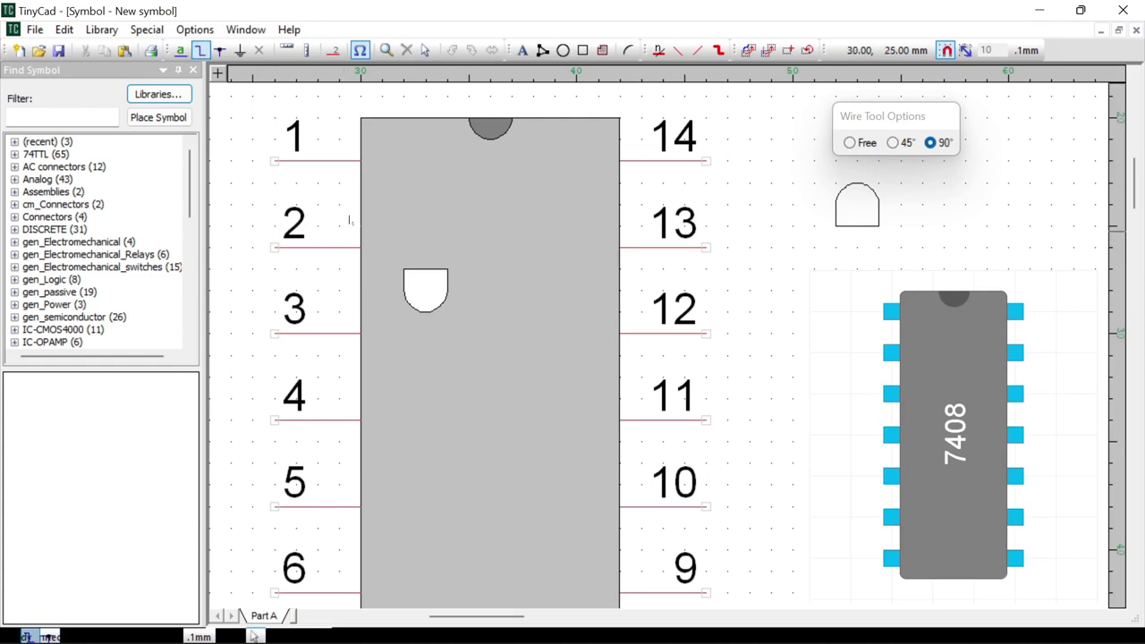
click(374, 164)
key(Escape)
Set the user-defined grid spacing to 5 (.1mm units)
click(195, 29)
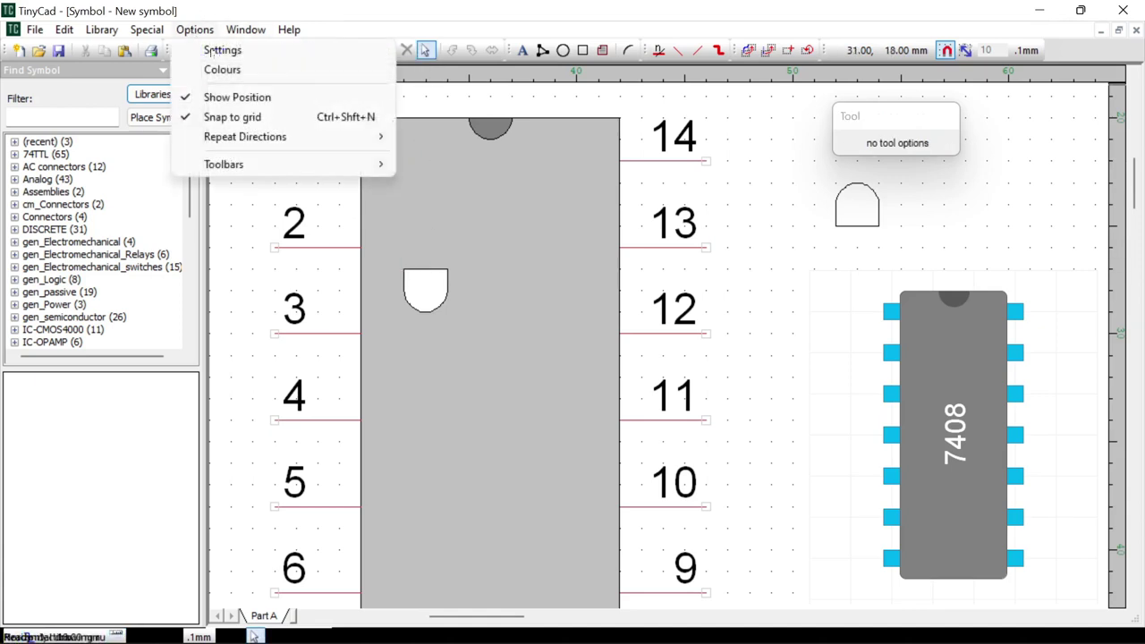
click(238, 49)
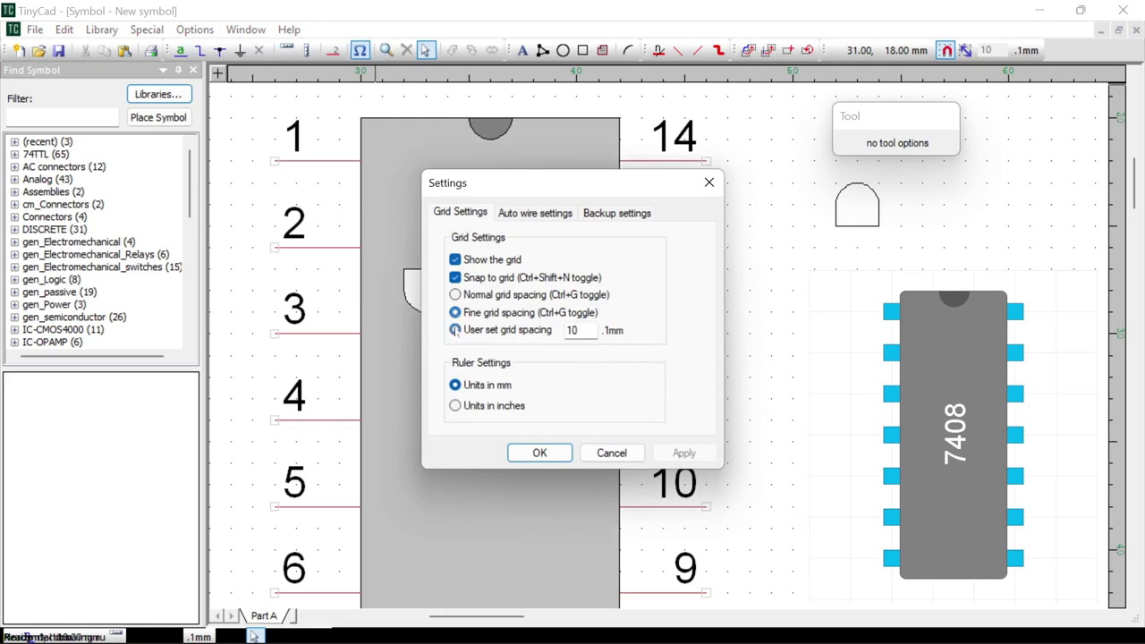
key(shift+Home)
text(5)
click(540, 454)
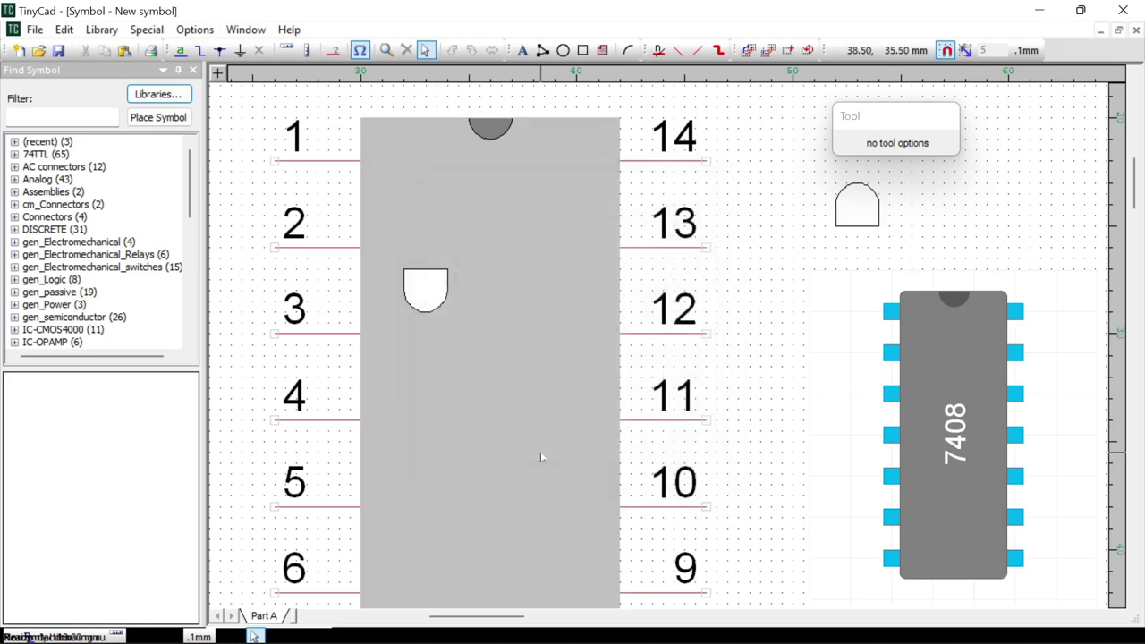
Draw a 90° wire from pin 1 to the right-hand input on the AND gate's flat top edge
click(200, 50)
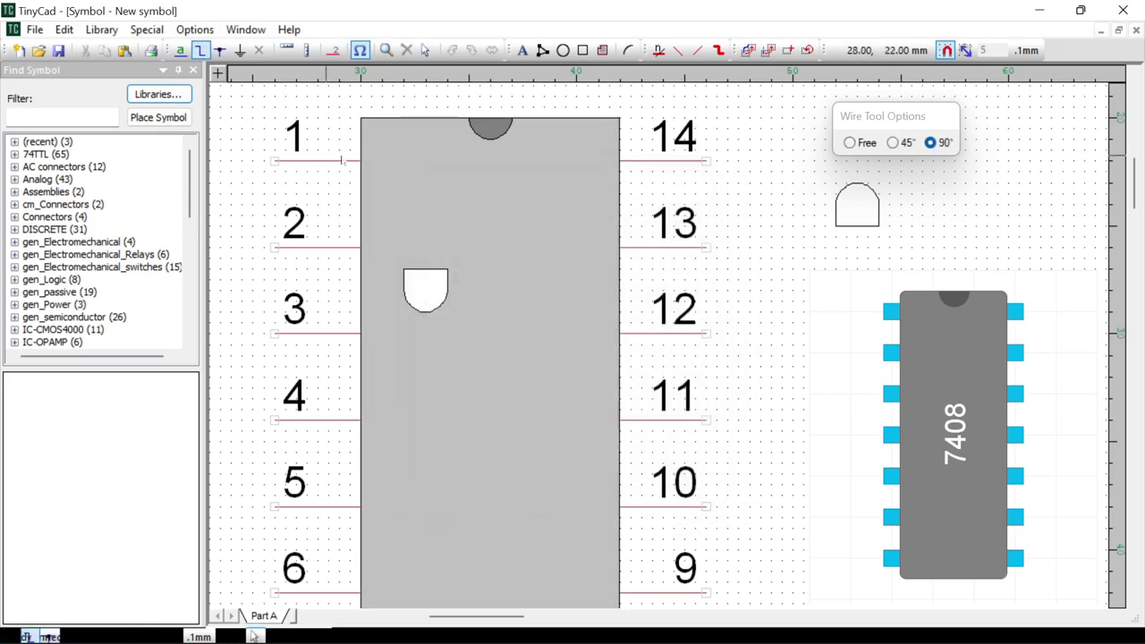
click(362, 162)
click(438, 274)
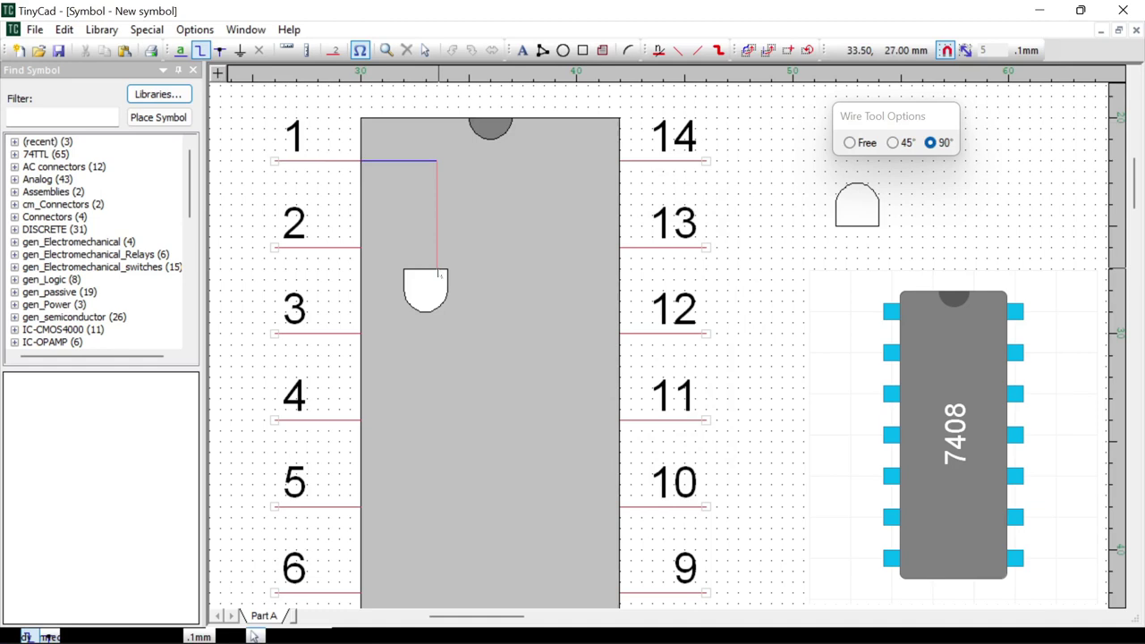
click(447, 236)
click(437, 269)
key(Escape)
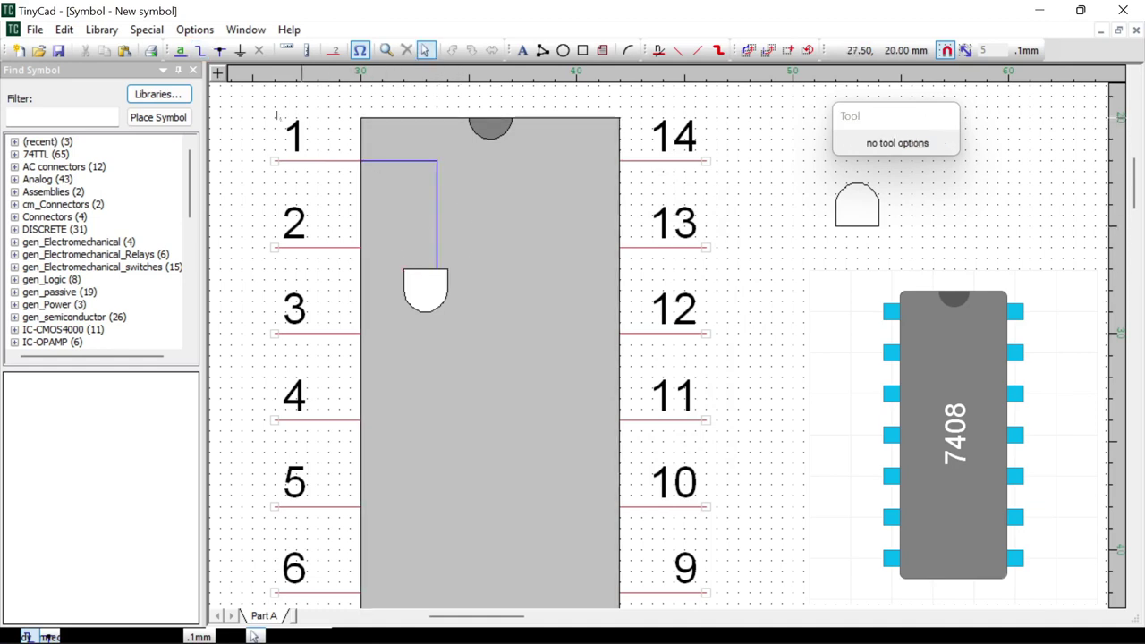
Draw a 90° wire from pin 2 to the left-hand input on the AND gate's flat top edge
click(200, 50)
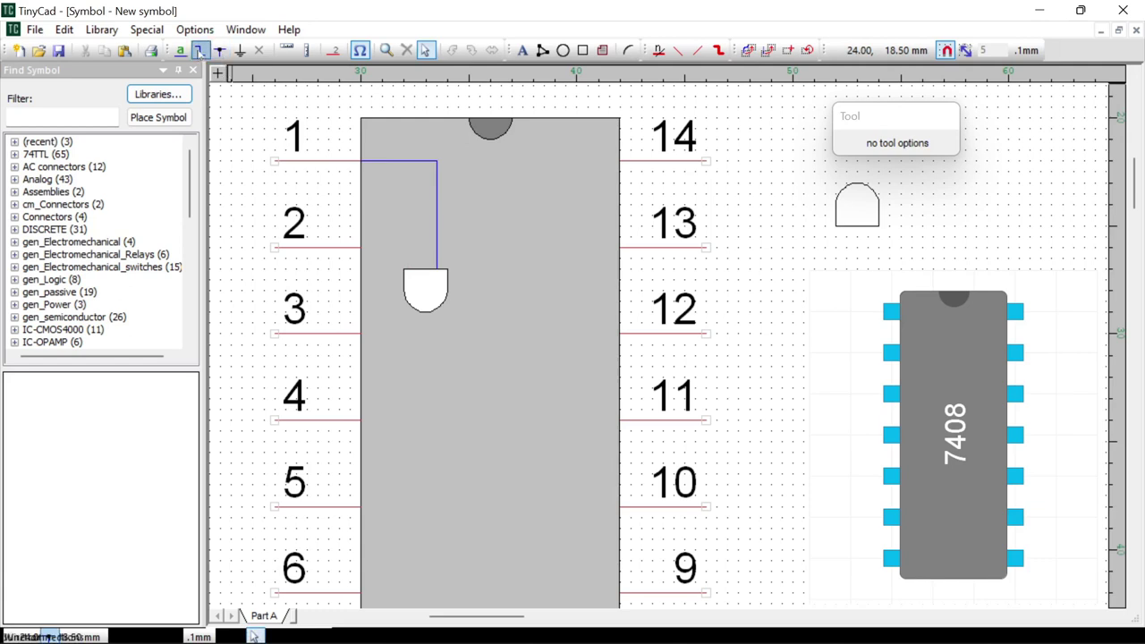
click(359, 251)
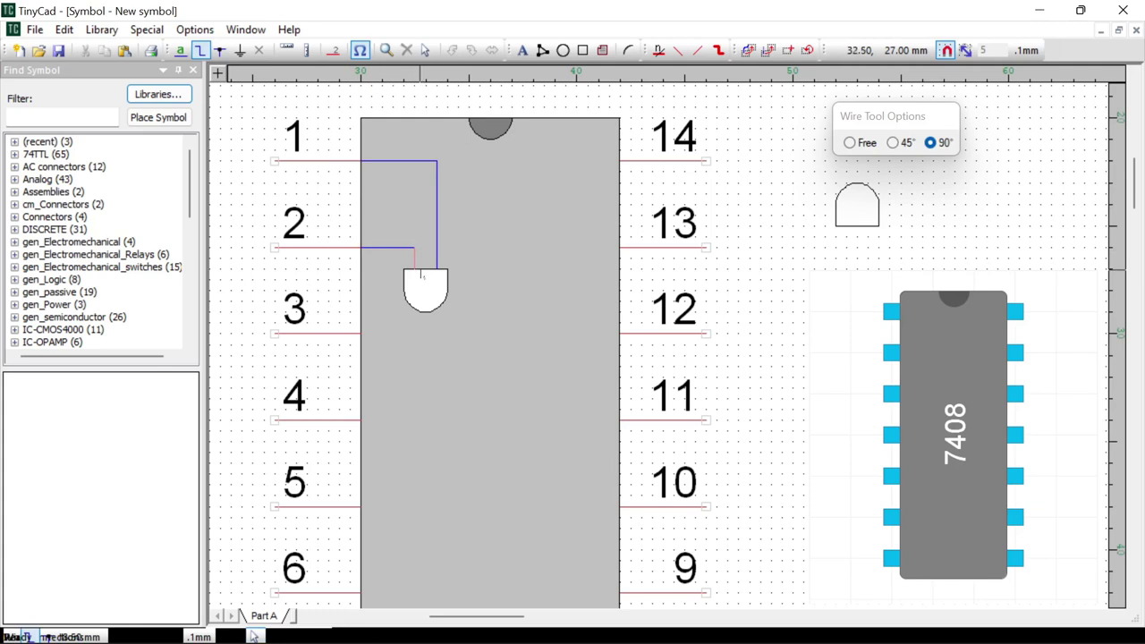
key(Escape)
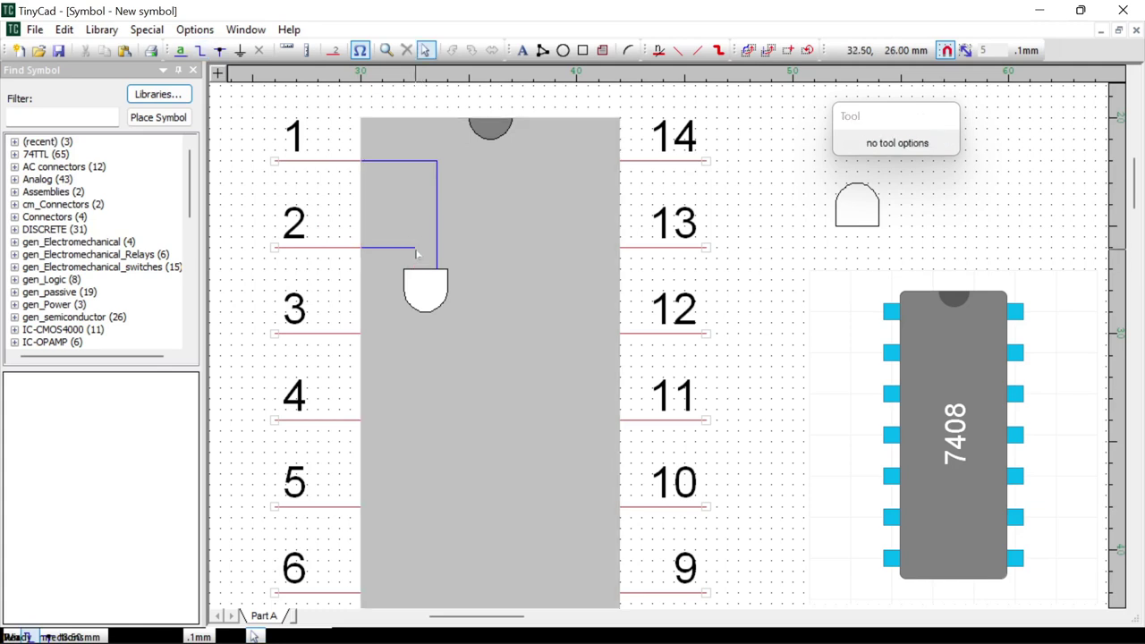
click(201, 51)
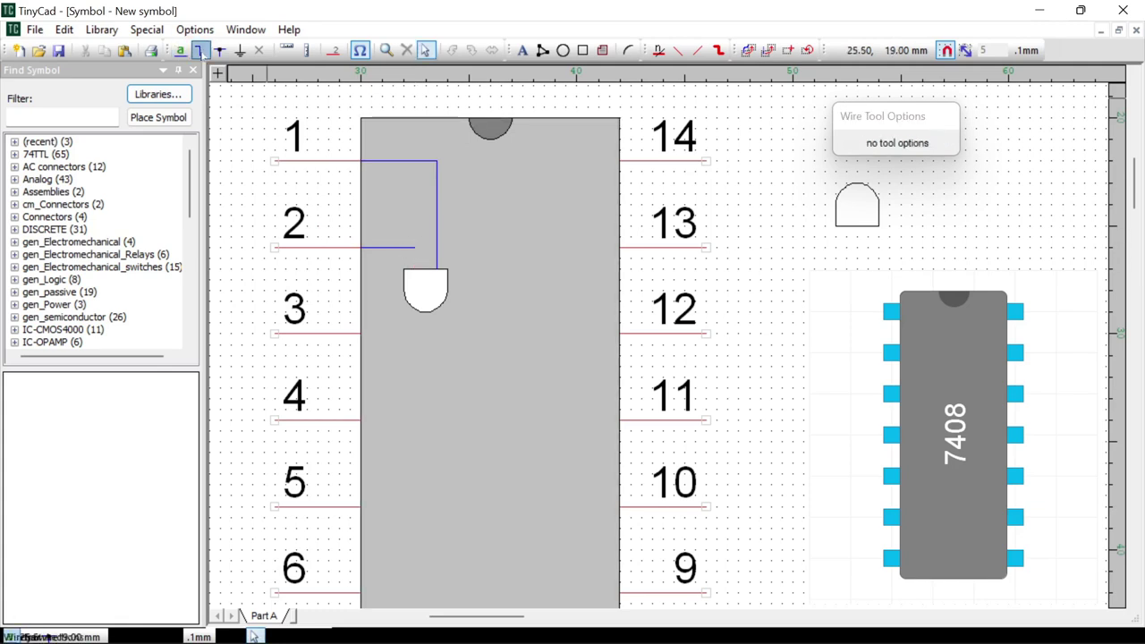
click(414, 248)
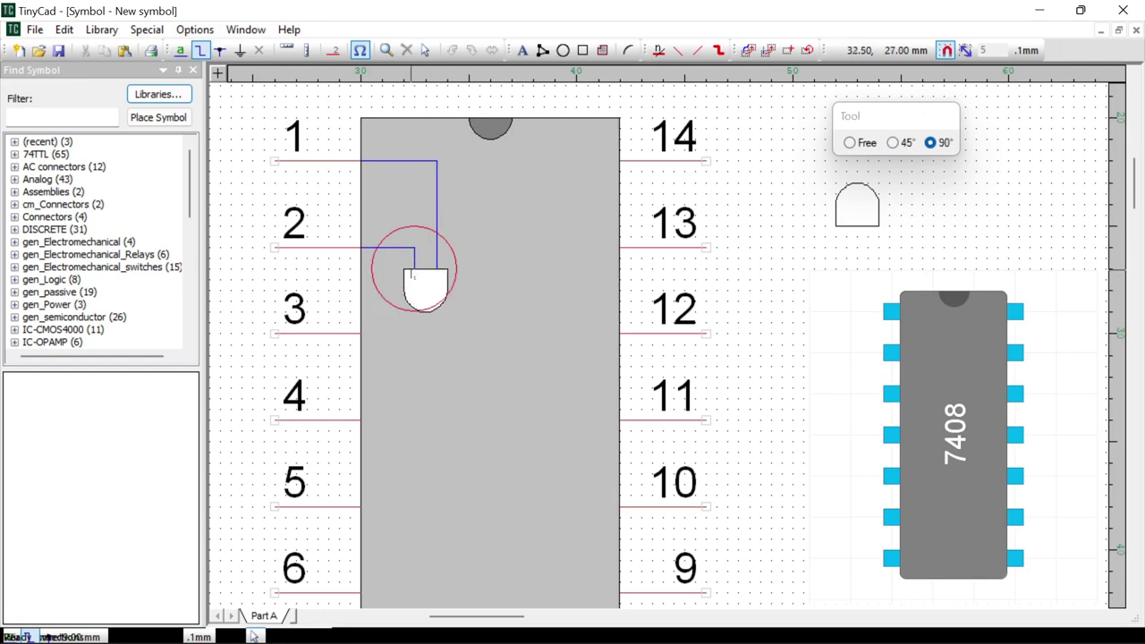
key(Escape)
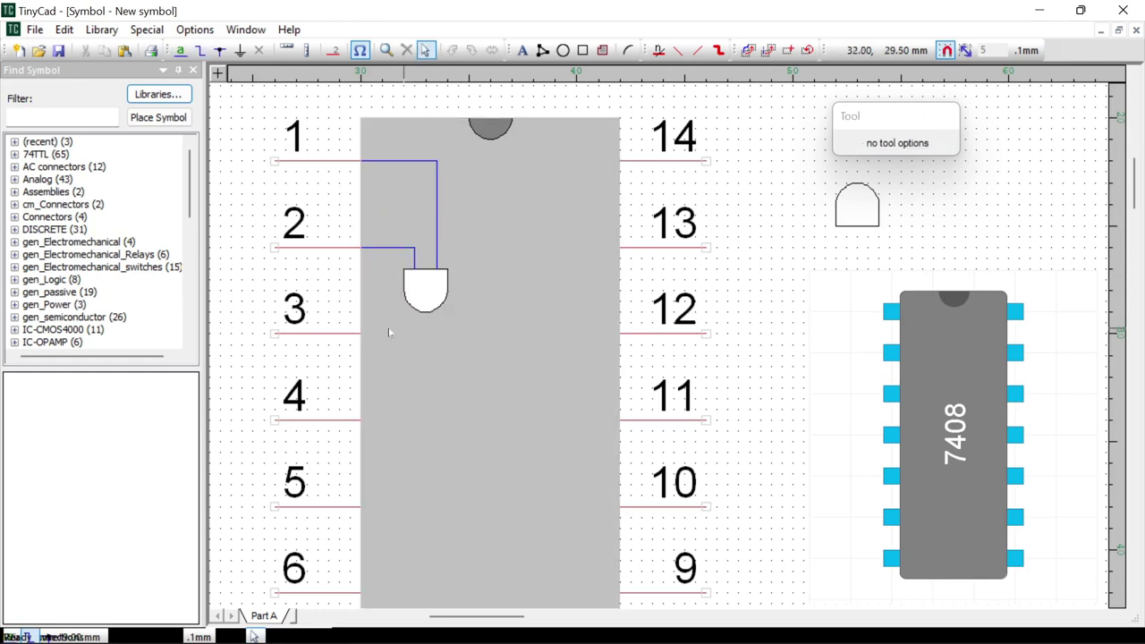
Draw a 90° wire from pin 3 to the output at the AND gate's rounded bottom
key(w)
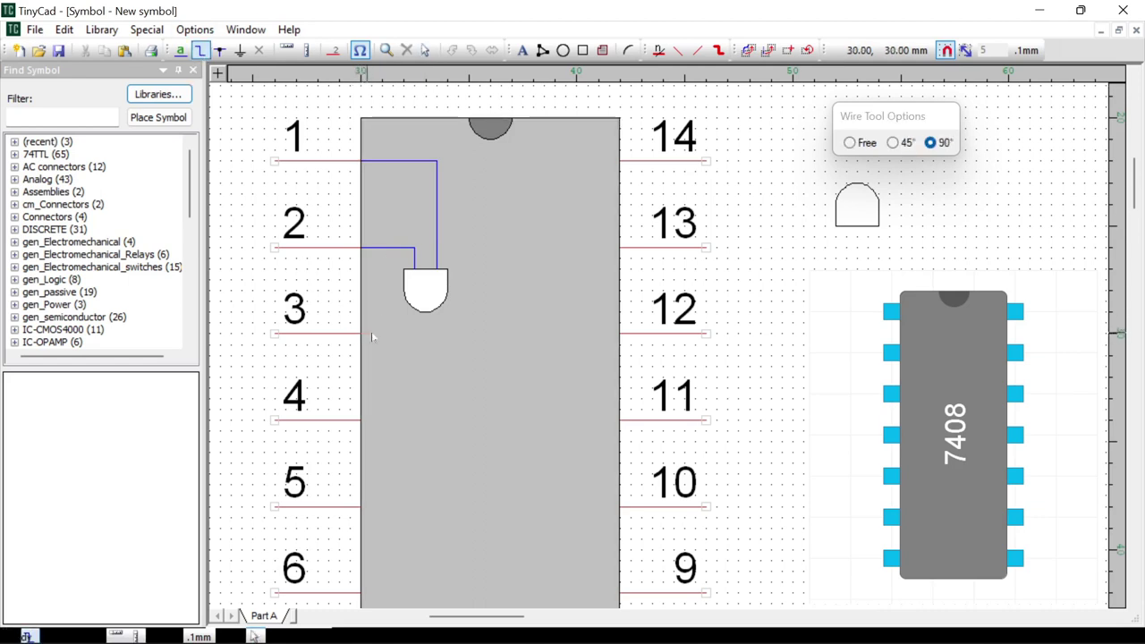
click(372, 337)
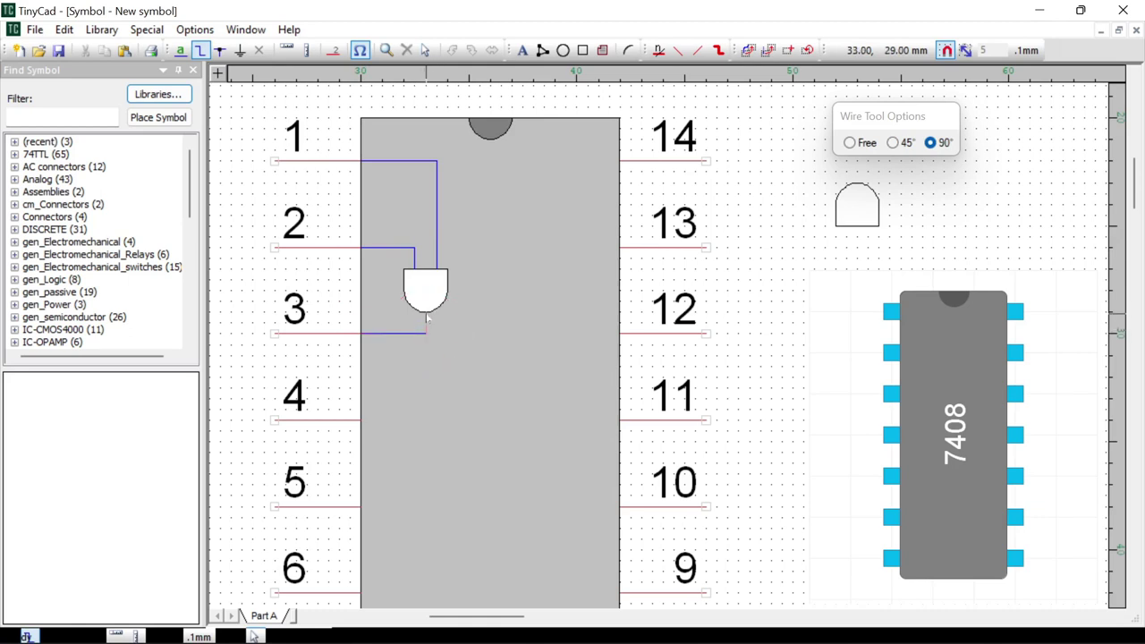
key(Escape)
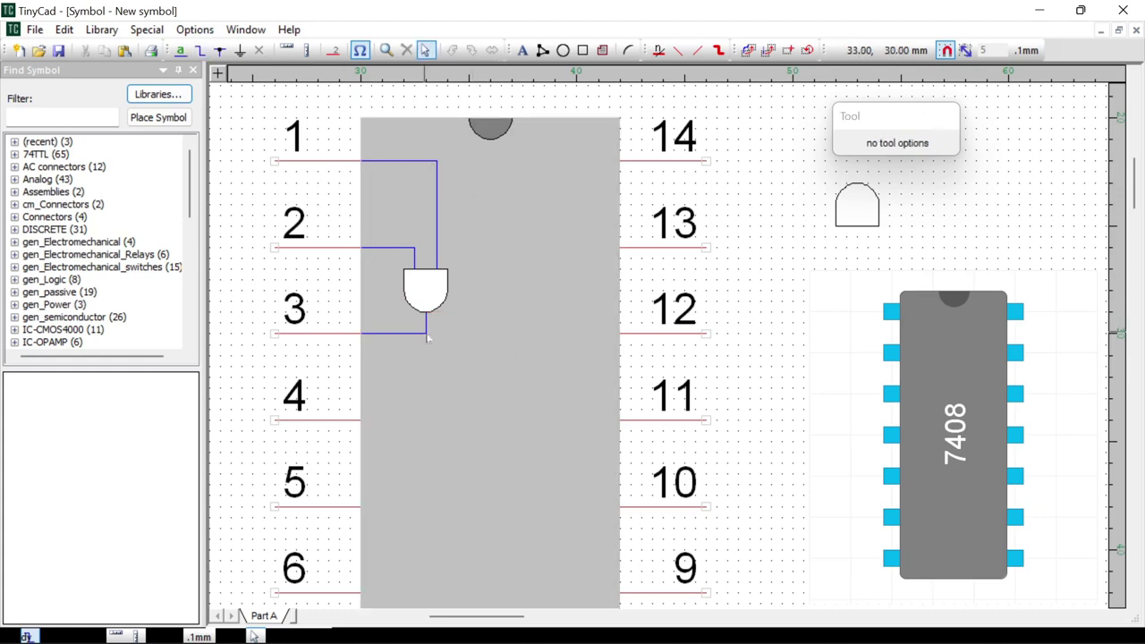
Move the chip body about 5 mm to the right, clear of the wired AND gate
key(l)
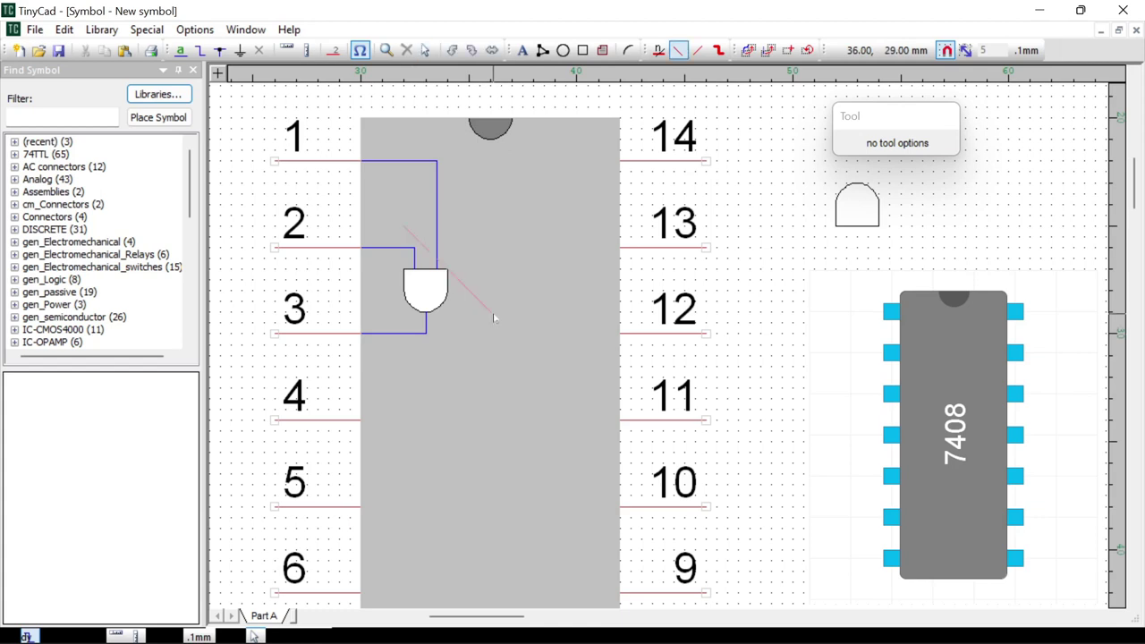
click(425, 50)
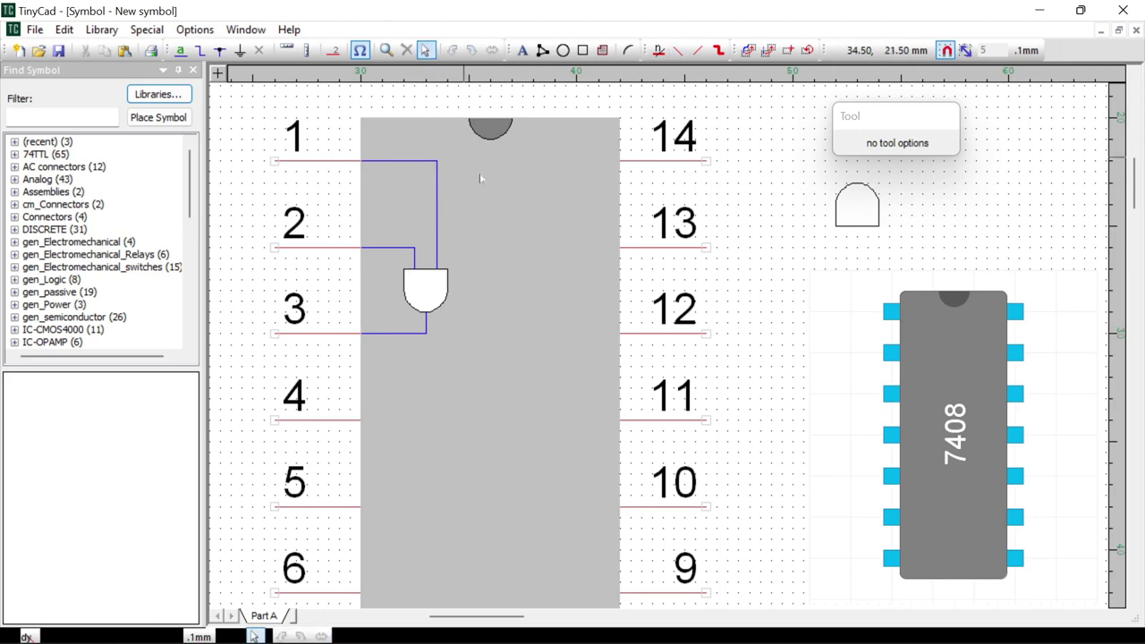
drag(536, 230, 642, 228)
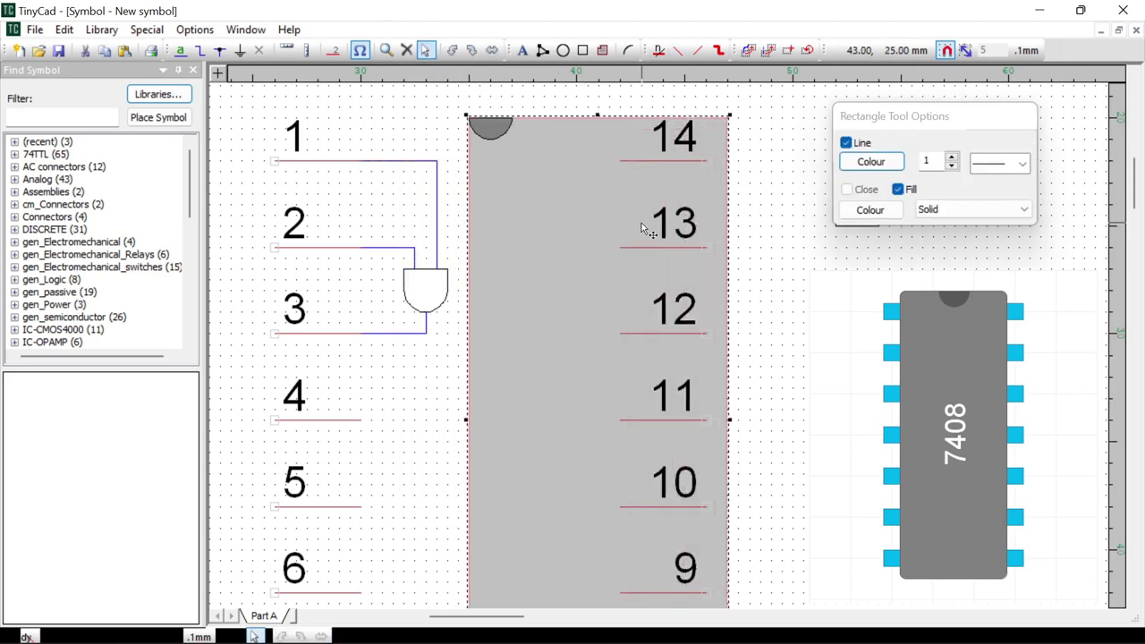
Select and copy the AND gate together with its wires to pins 1, 2 and 3
click(413, 162)
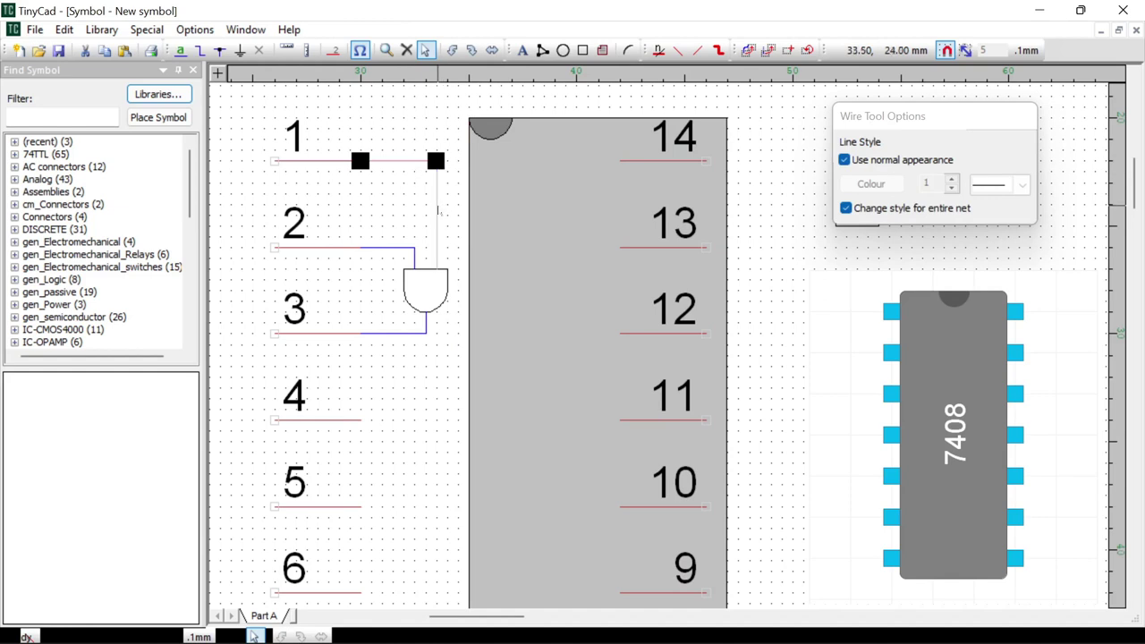
click(441, 213)
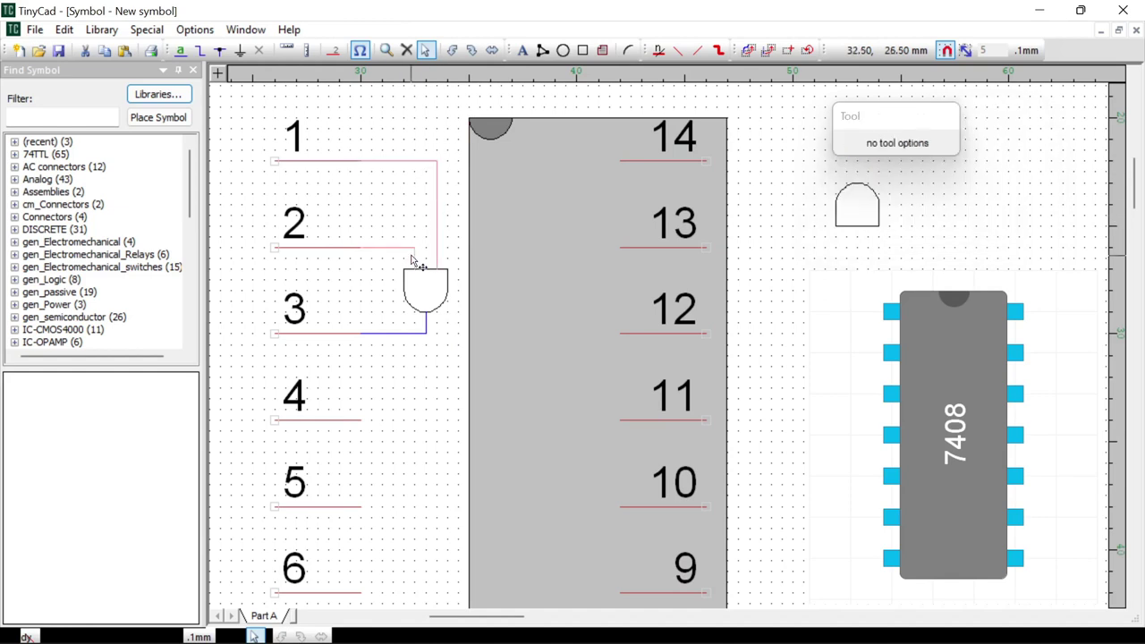
drag(414, 259, 430, 276)
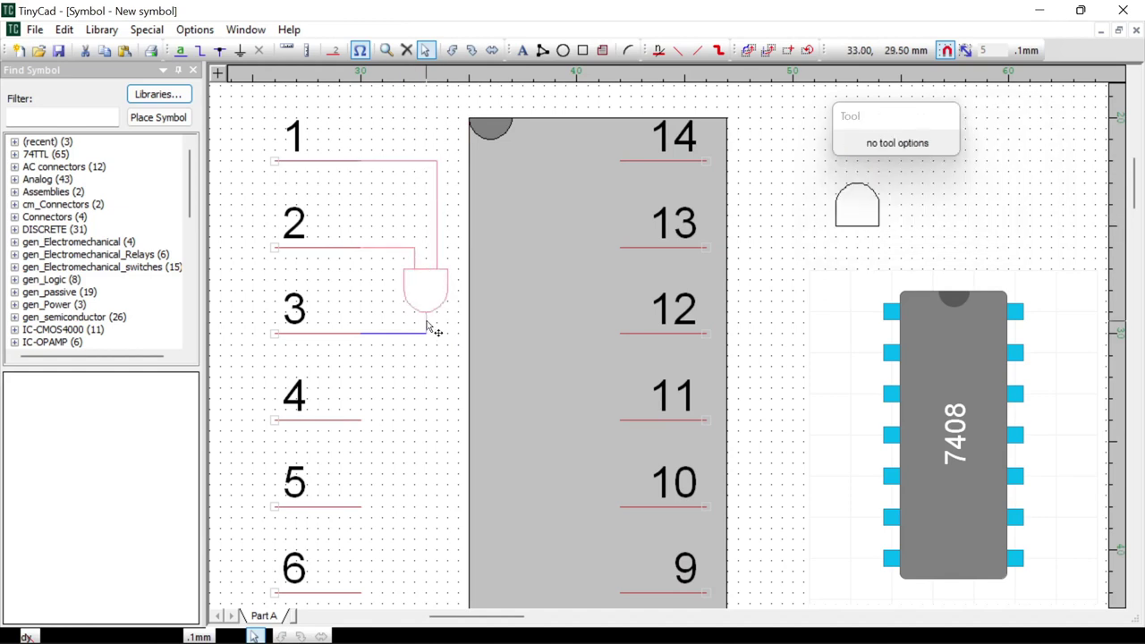
click(428, 328)
Move the chip body back between the pin rows and paste the copied gate with its wires onto pins 4, 5 and 6
drag(586, 120, 479, 129)
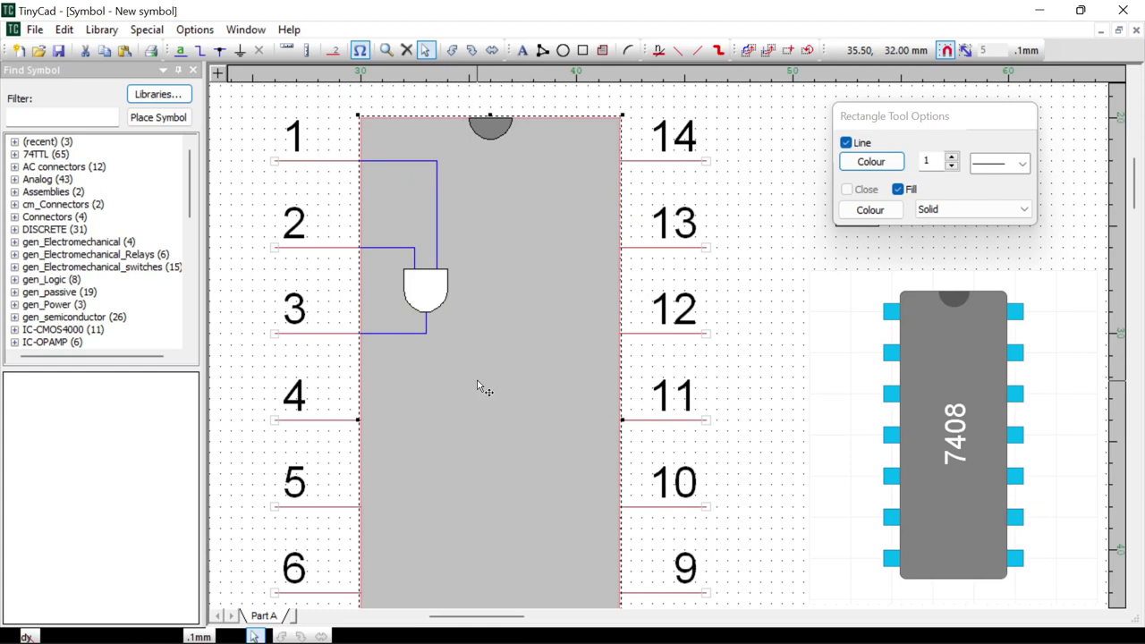
key(ctrl+v)
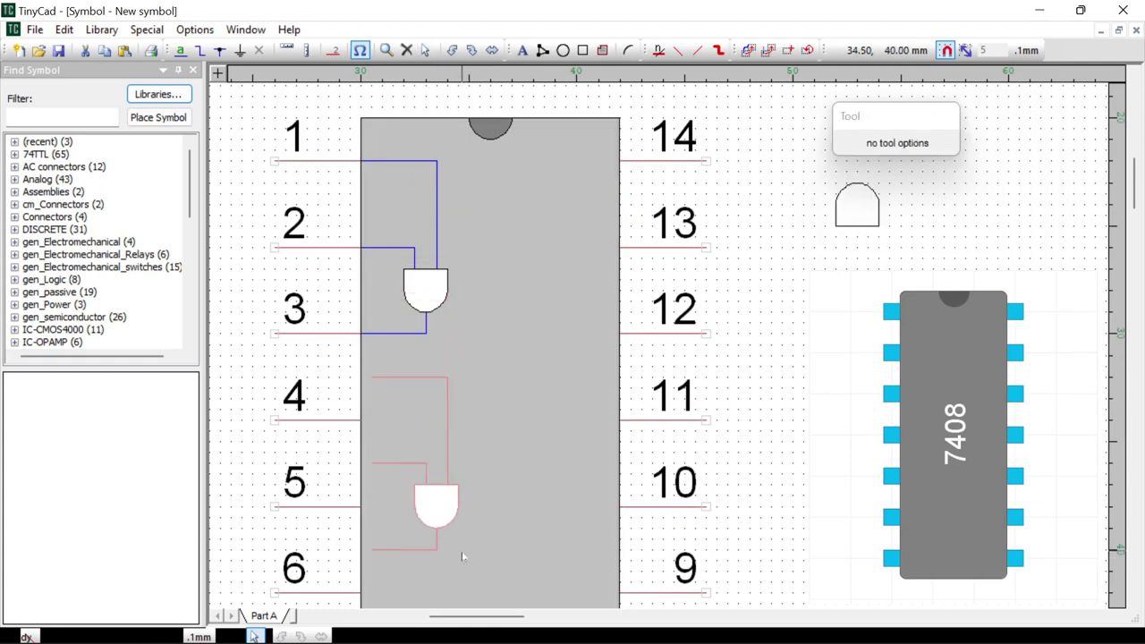
scroll(457, 581, down, 1)
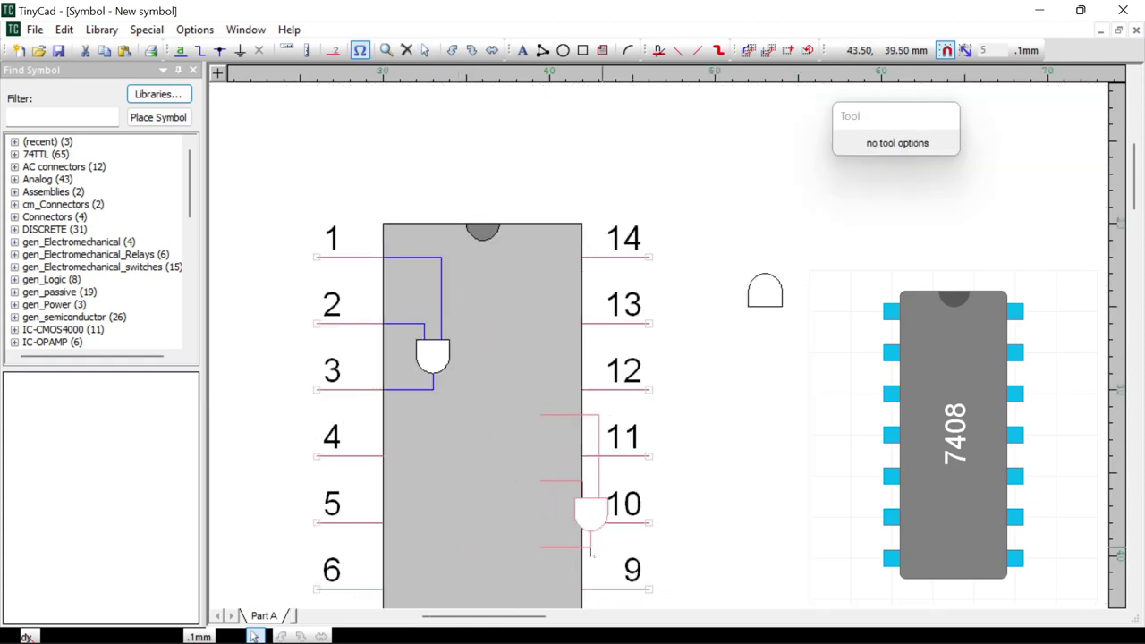
click(451, 592)
Name pin 7 "Gnd"
middle_drag(790, 470, 754, 353)
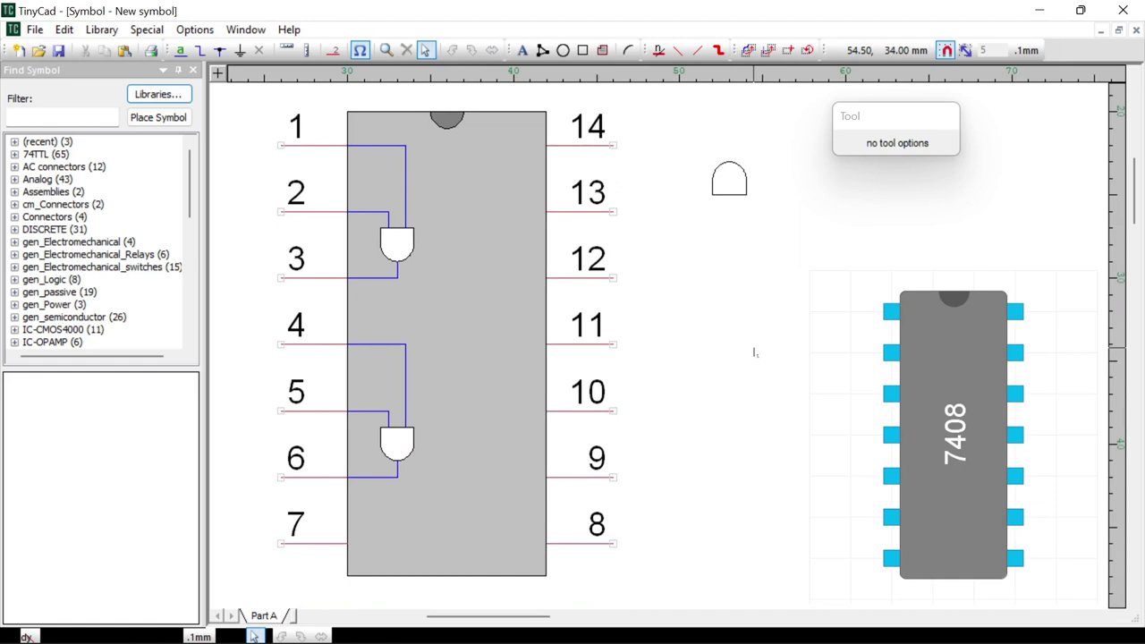
key(p)
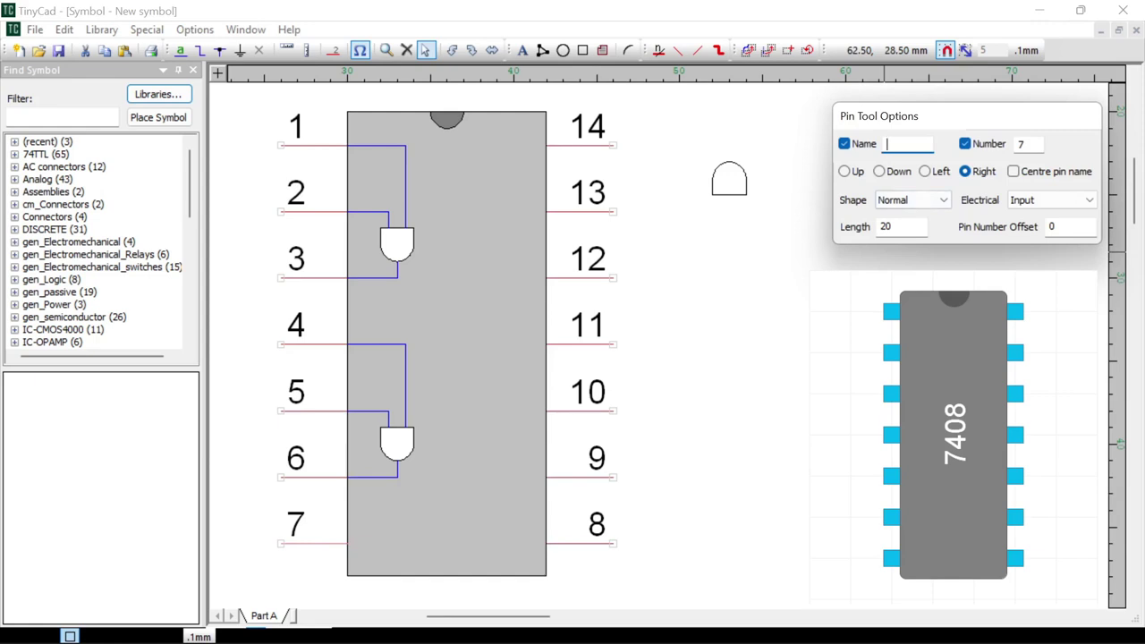
text(Gnd)
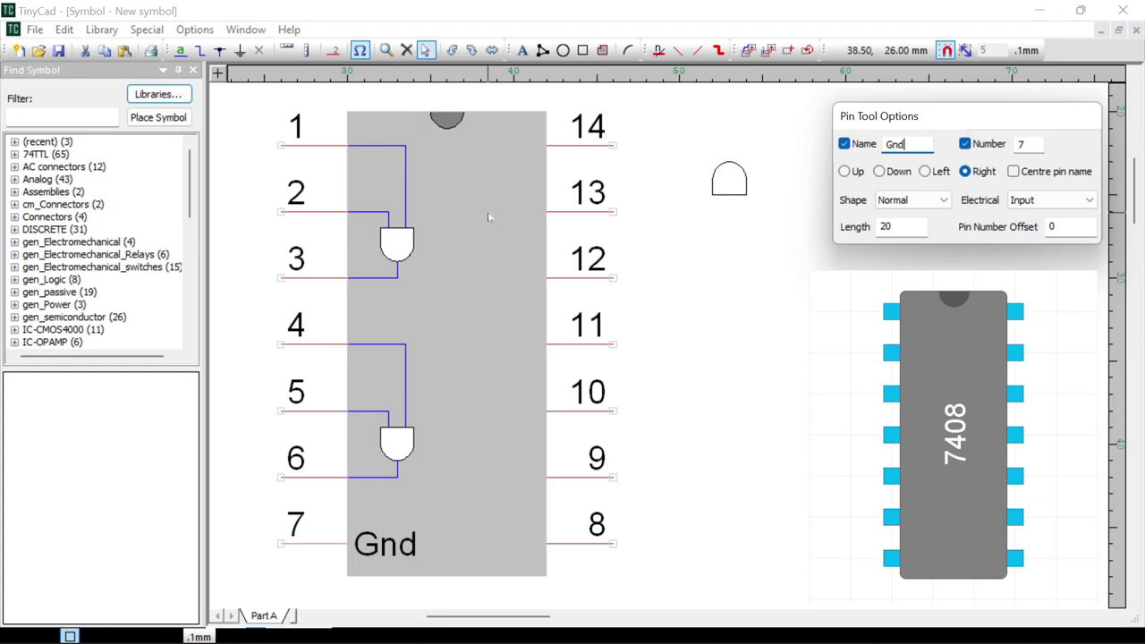
Move the loose upward-facing AND gate into the chip body beside pins 12 and 13, level with the upper left gate
click(741, 172)
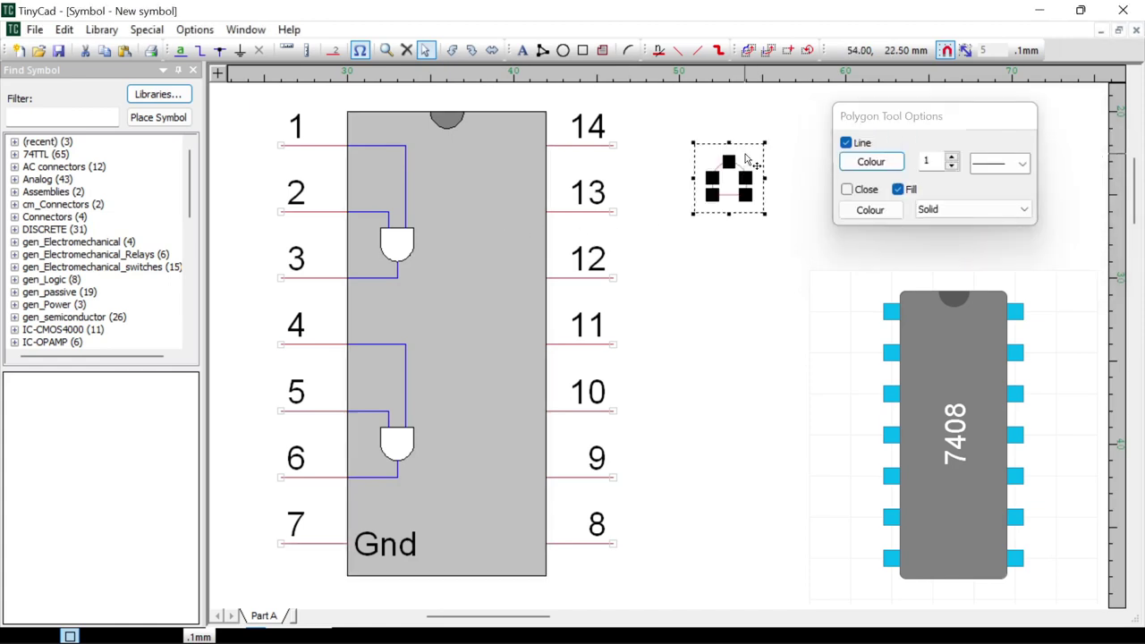
drag(743, 170, 508, 219)
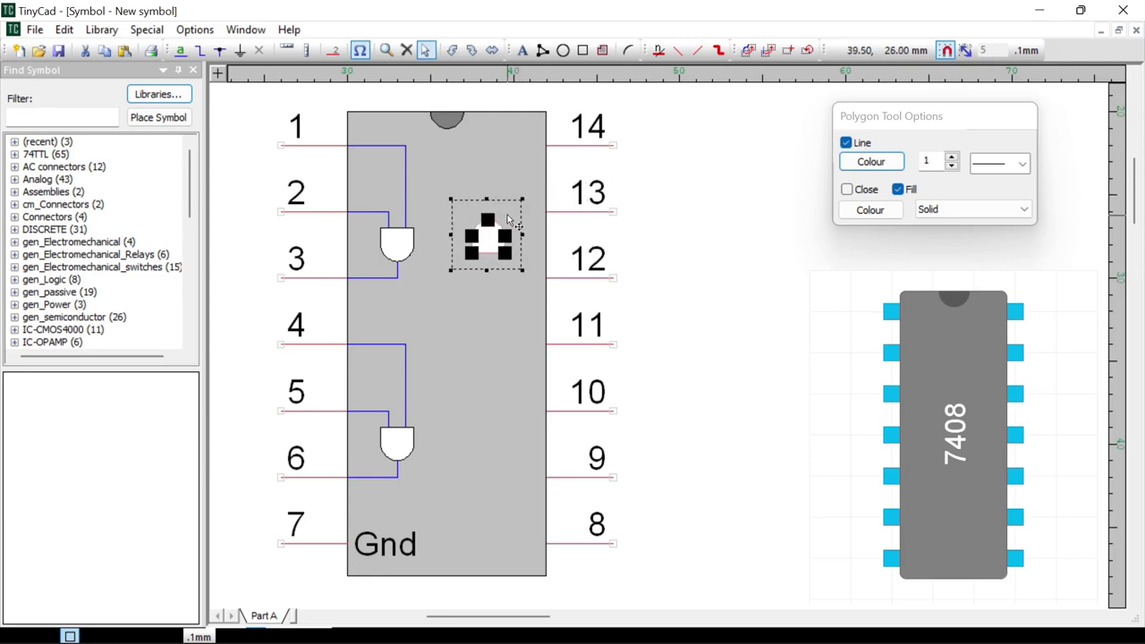
mouse_move(508, 219)
mouse_down()
mouse_move(503, 248)
mouse_move(504, 225)
mouse_up()
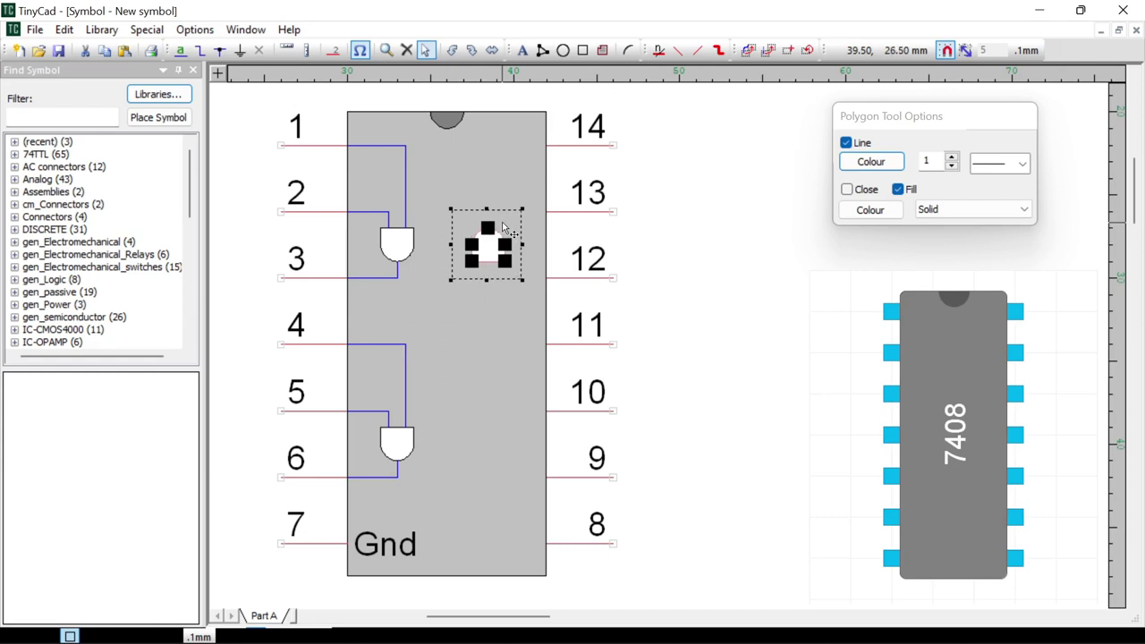
click(695, 261)
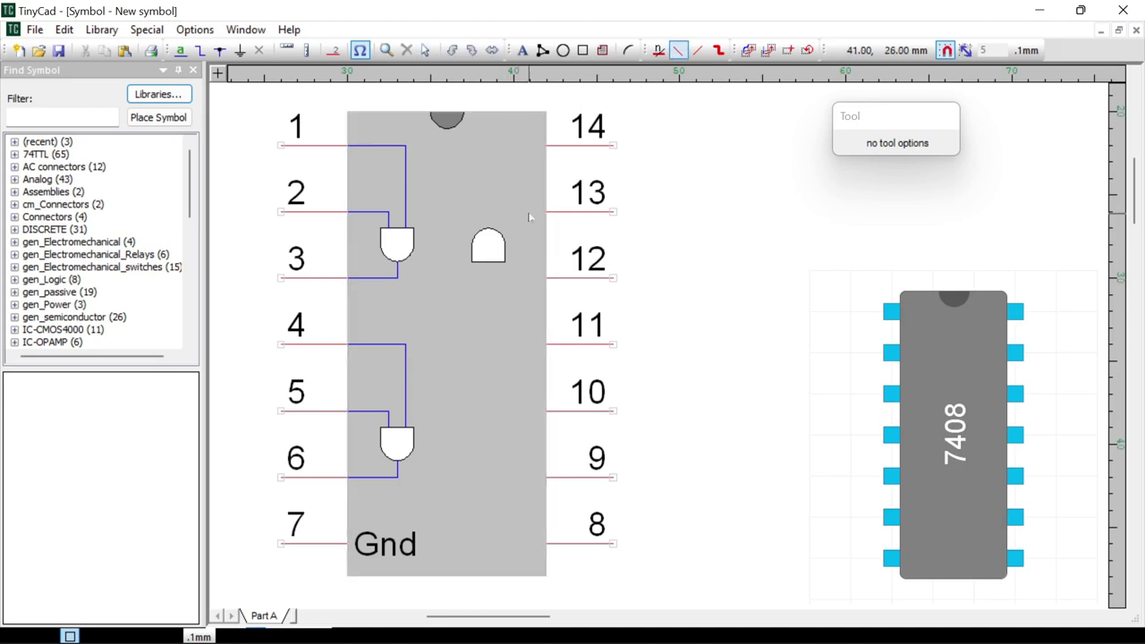
Draw a 90° wire from the upward-facing gate's rounded top to pin 13
click(200, 51)
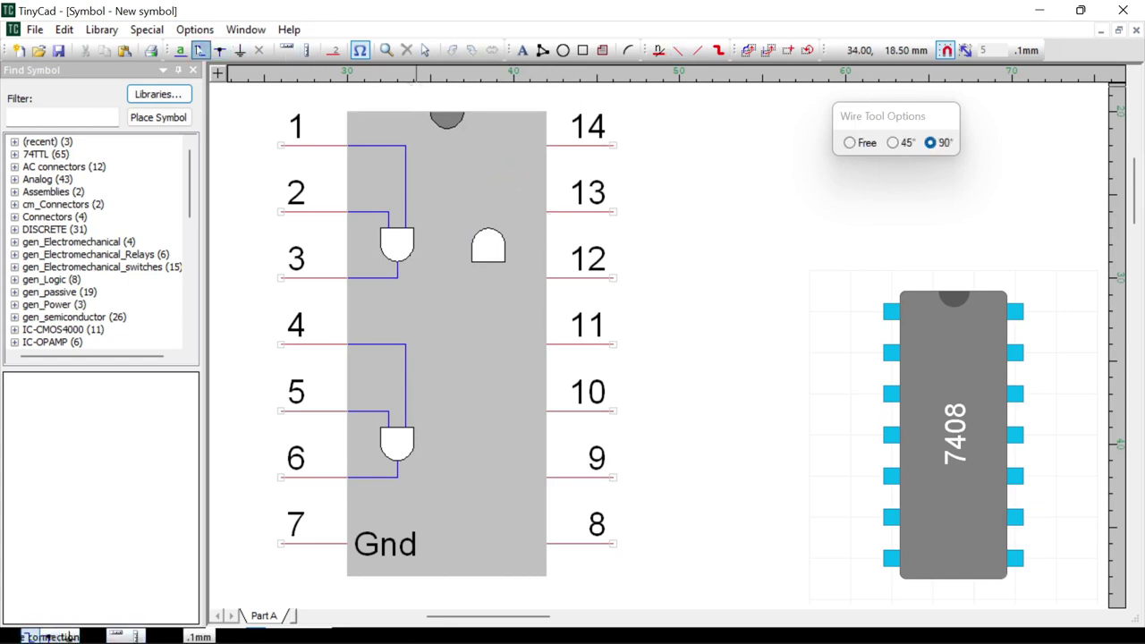
click(488, 228)
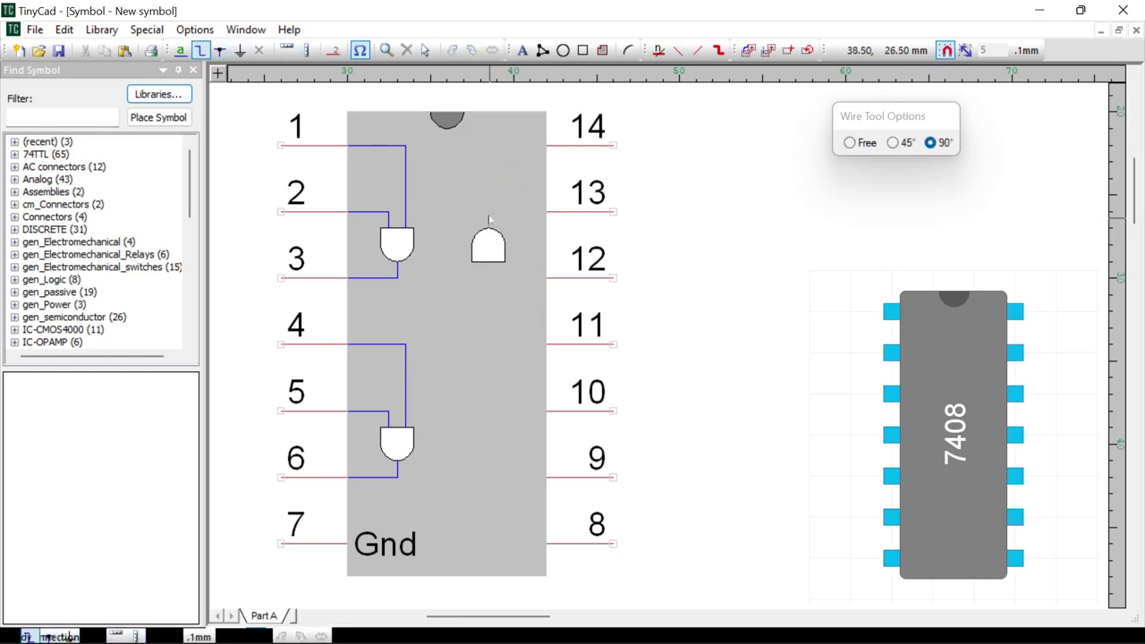
click(547, 213)
key(Escape)
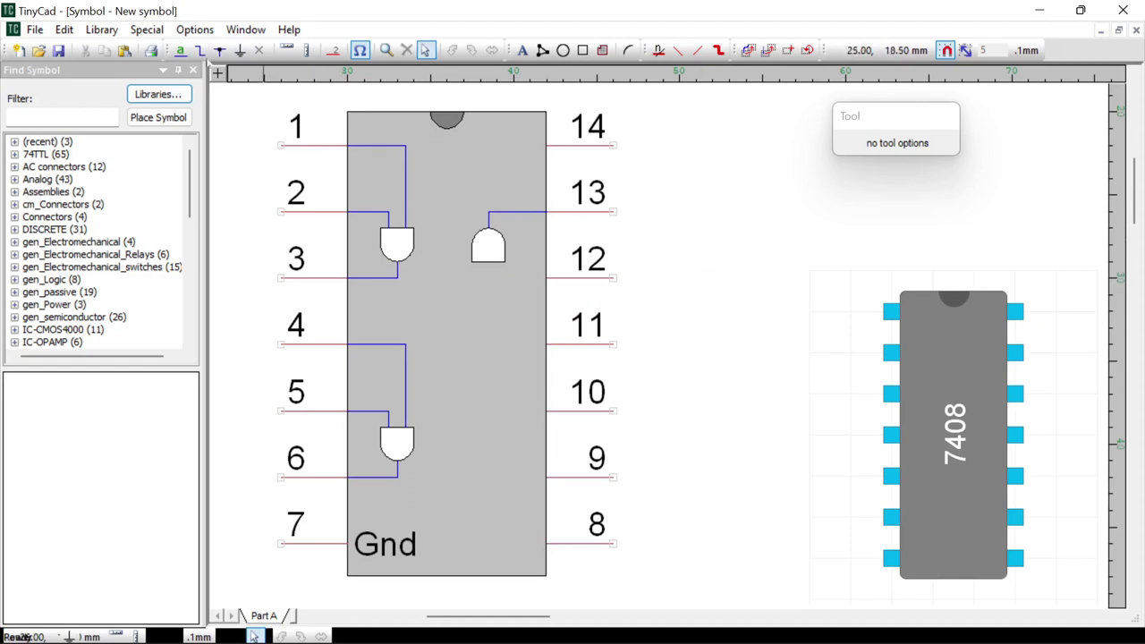
Draw a 90° wire from pin 12 to the right-hand input on the upward-facing gate's flat bottom edge
click(200, 51)
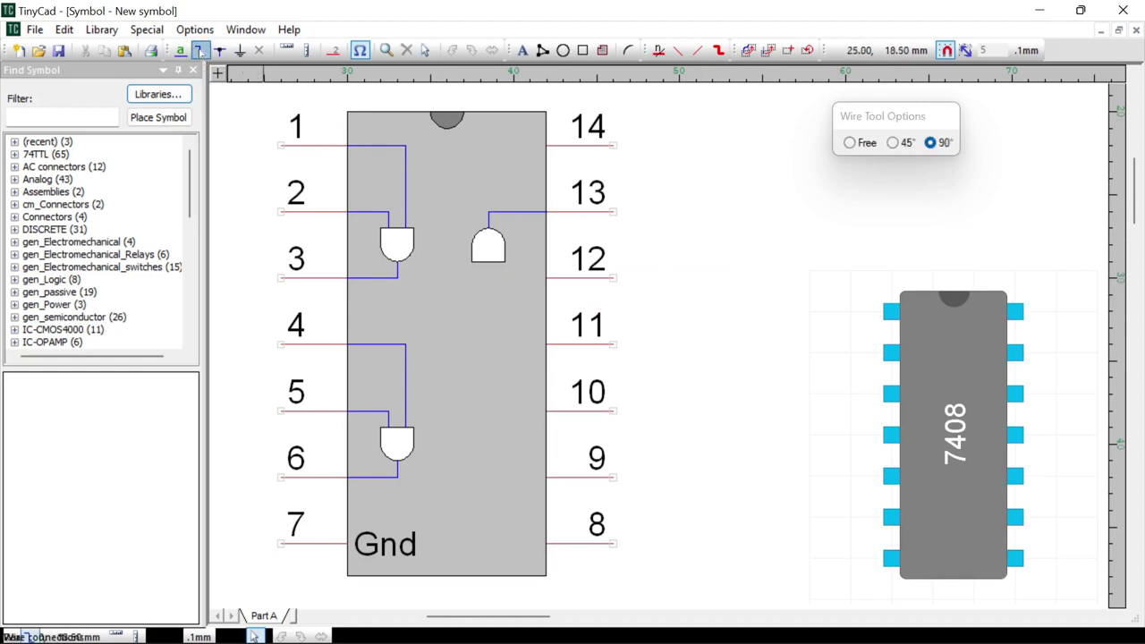
click(548, 283)
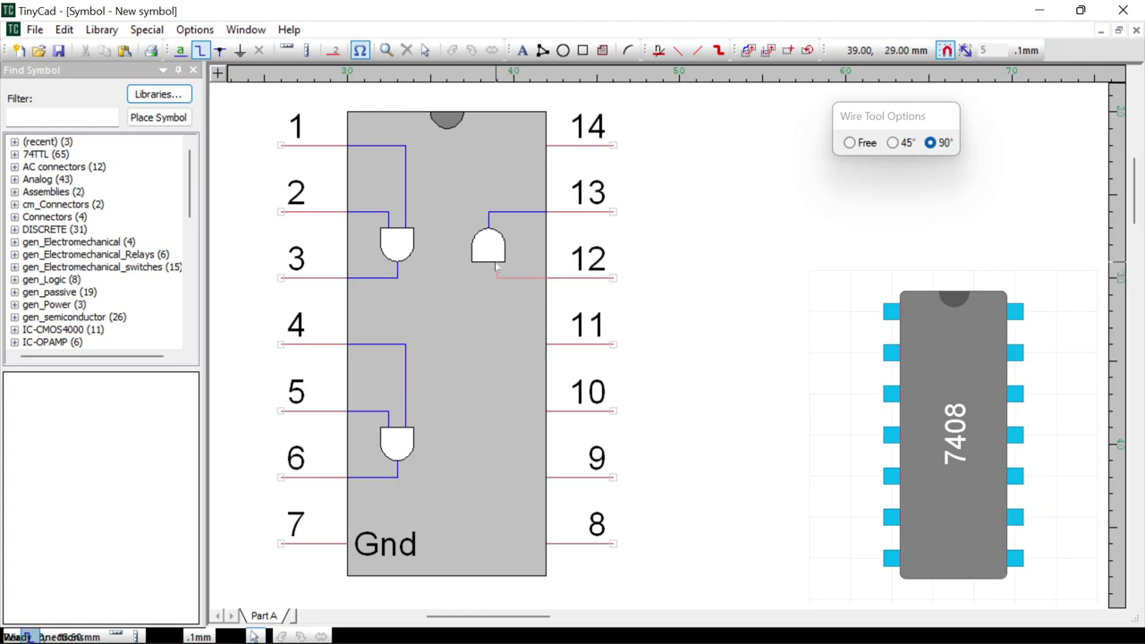
click(497, 266)
key(Escape)
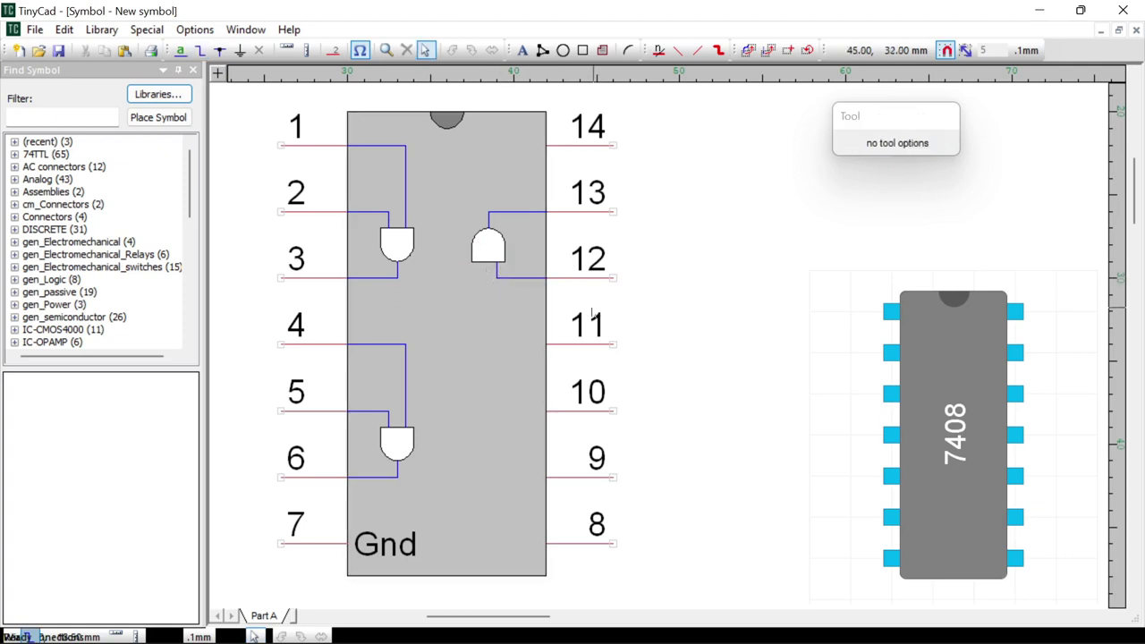
Draw a 90° wire from pin 11 to the left-hand input on the upward-facing gate's flat bottom edge
click(201, 51)
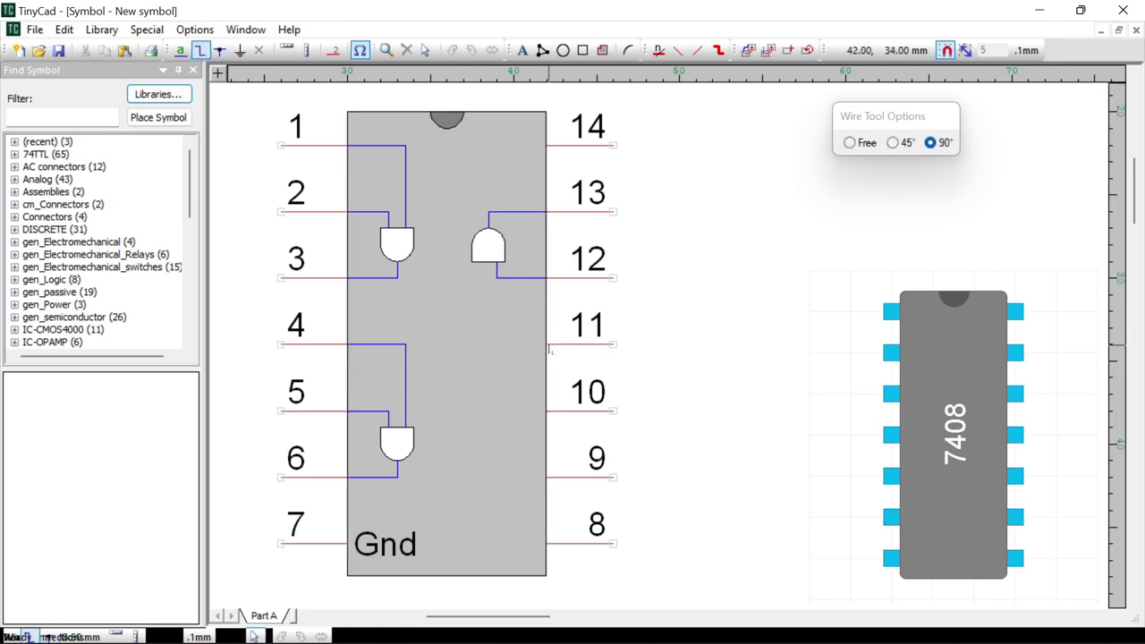
click(545, 344)
click(481, 267)
click(482, 270)
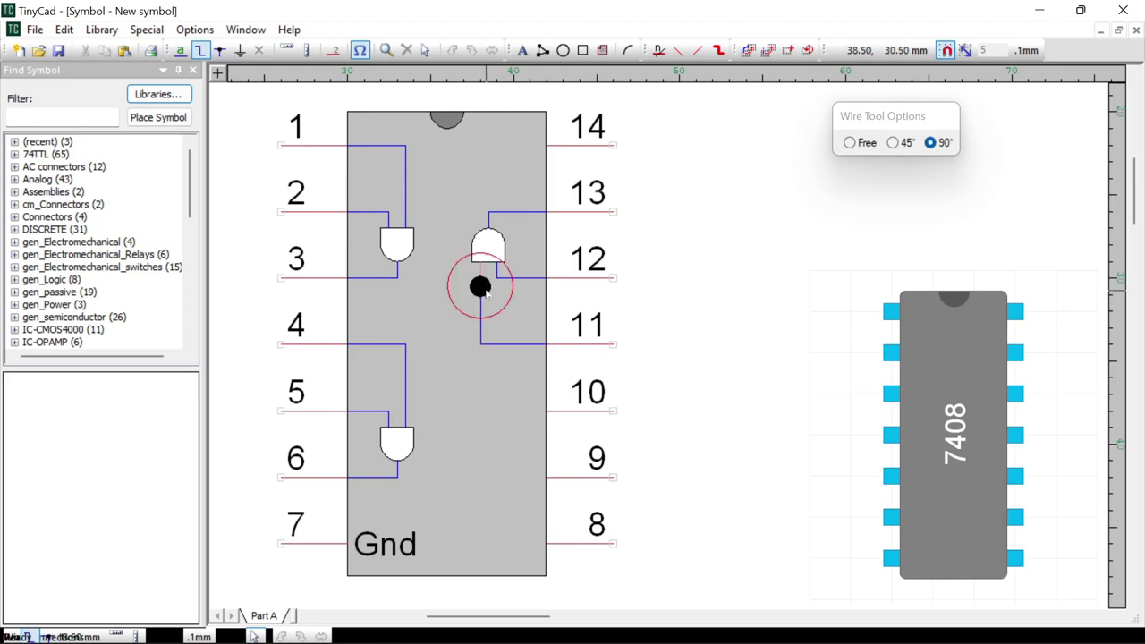
key(Escape)
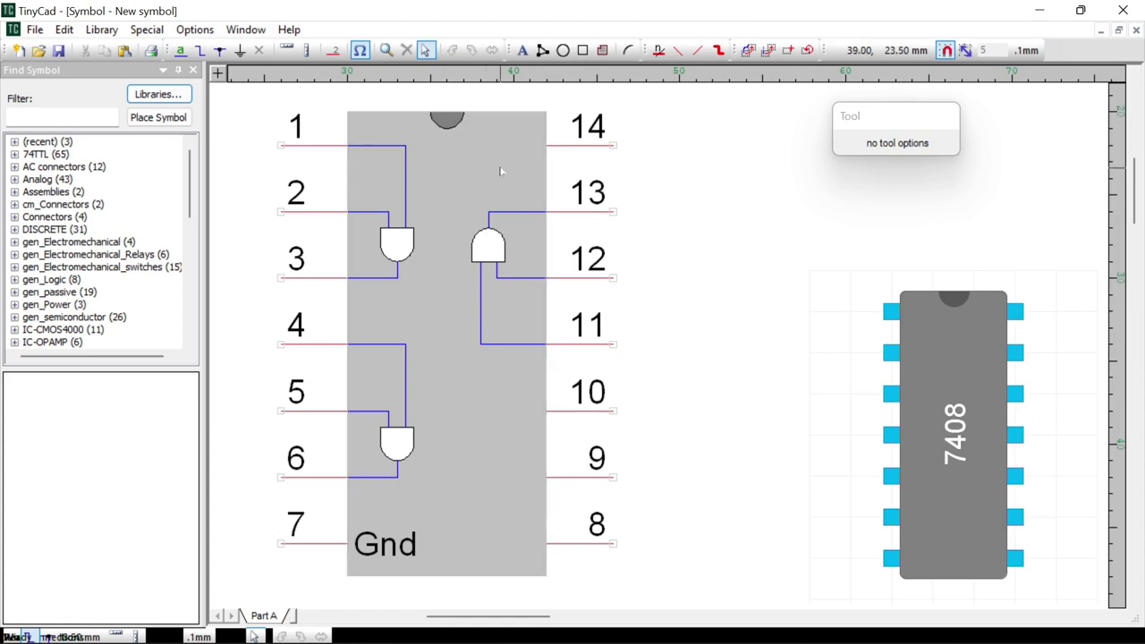
Move the chip body about 6.5 mm to the left, then select and copy the upward-facing gate with its wires to pins 11, 12 and 13
drag(500, 171, 390, 181)
click(519, 213)
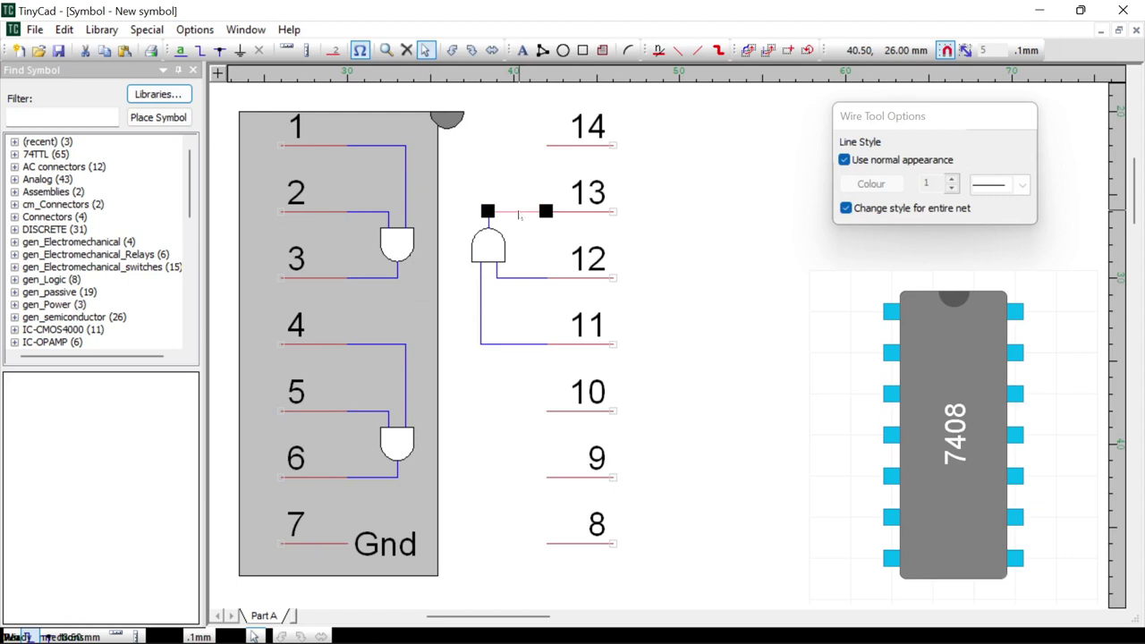
click(491, 227)
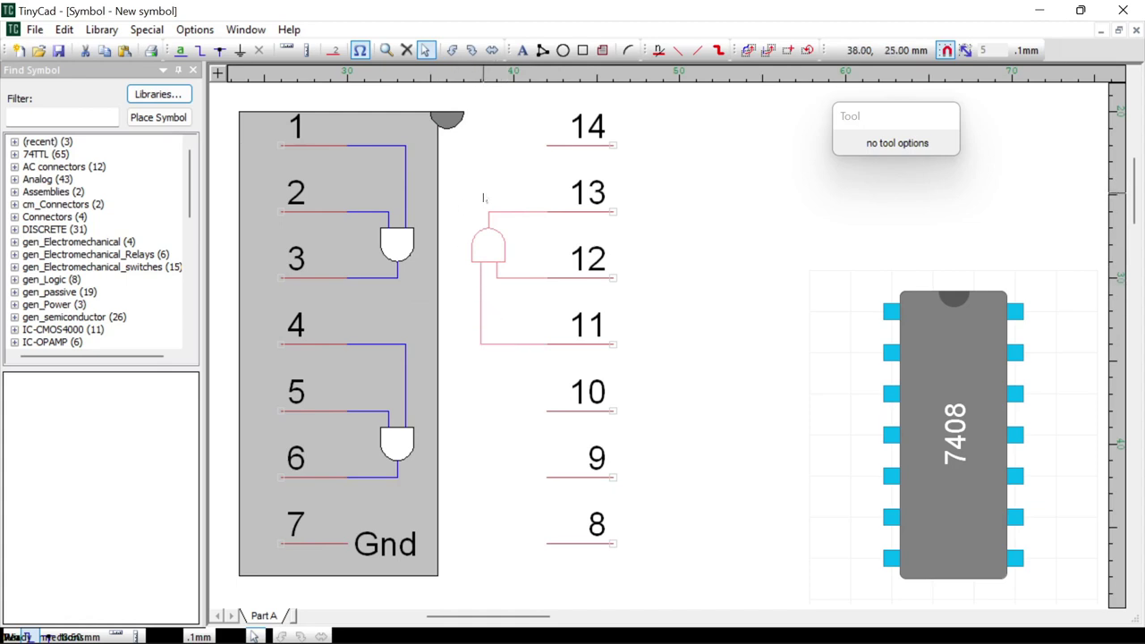
Realign the chip body between the pin rows and paste the copied upward-facing gate with its wires onto pins 8, 9 and 10
drag(427, 158, 531, 174)
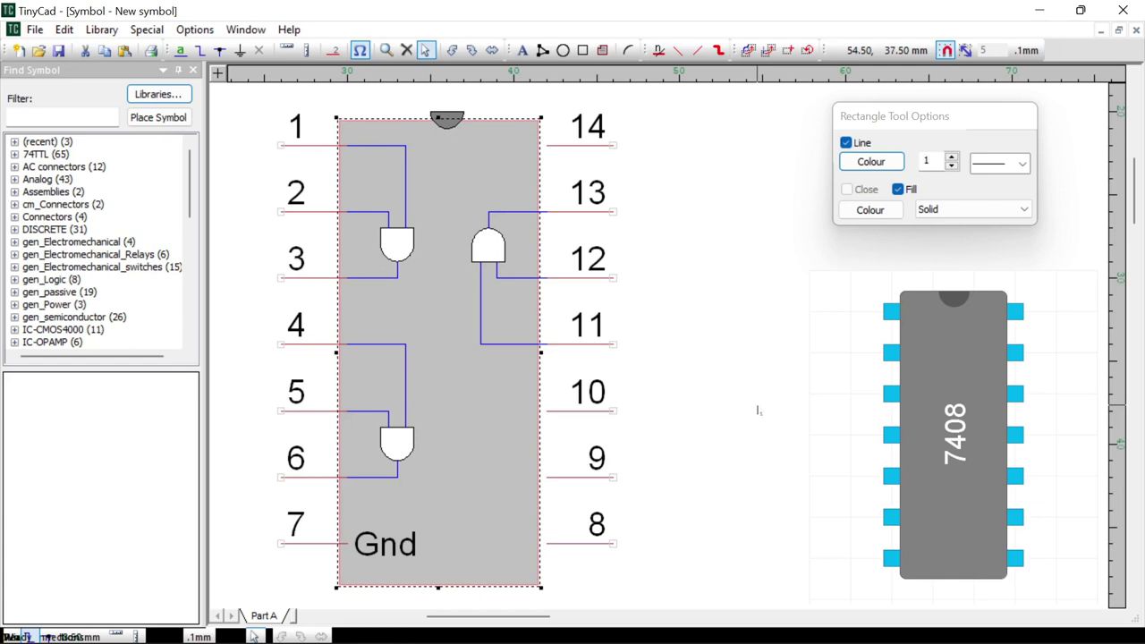
key(ctrl+v)
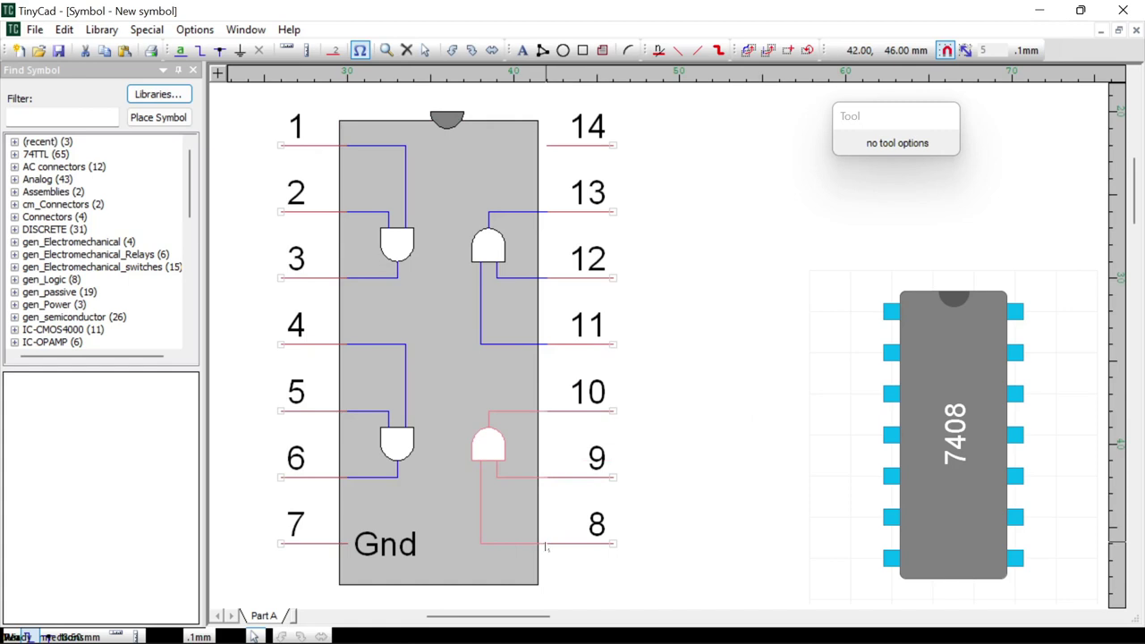
click(544, 545)
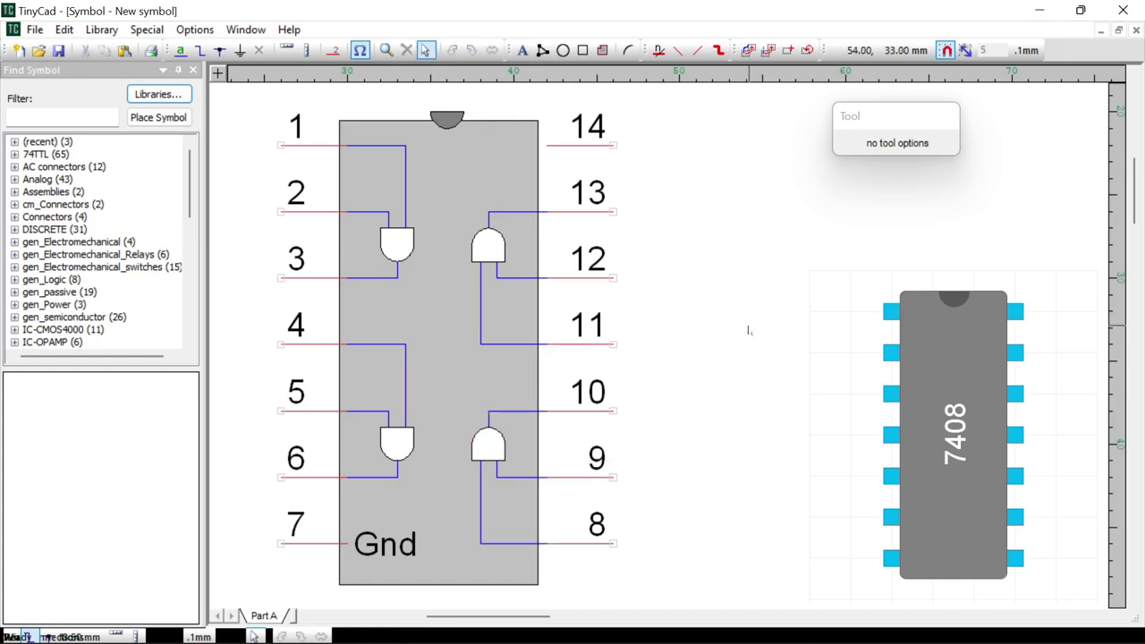
key(ctrl+z)
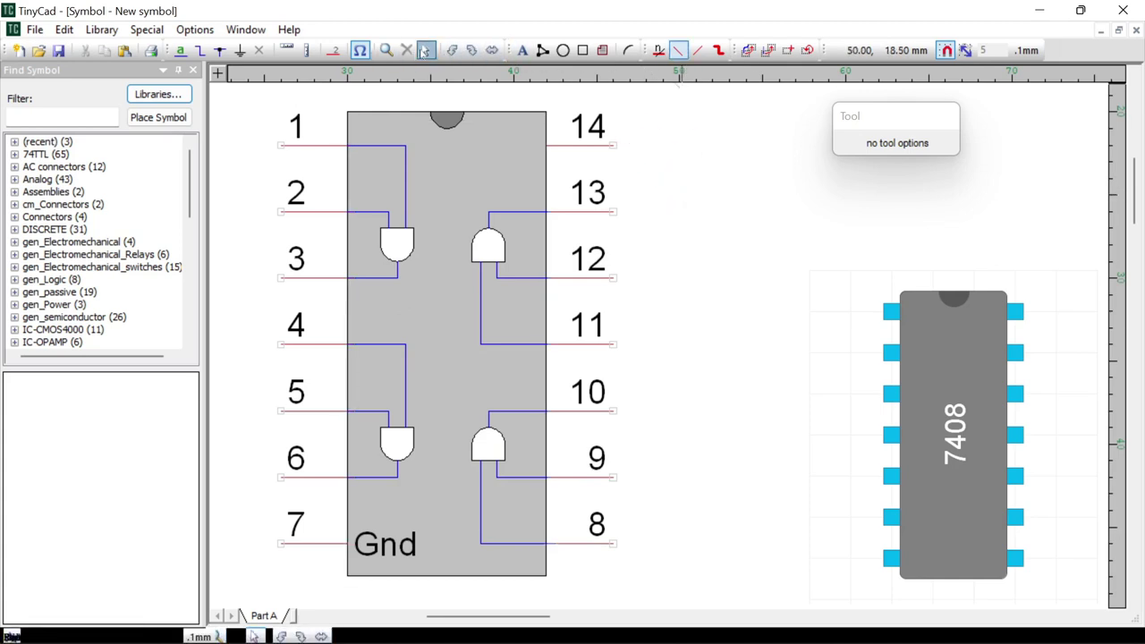
Name pin 14 "Vcc"
key(p)
key(r)
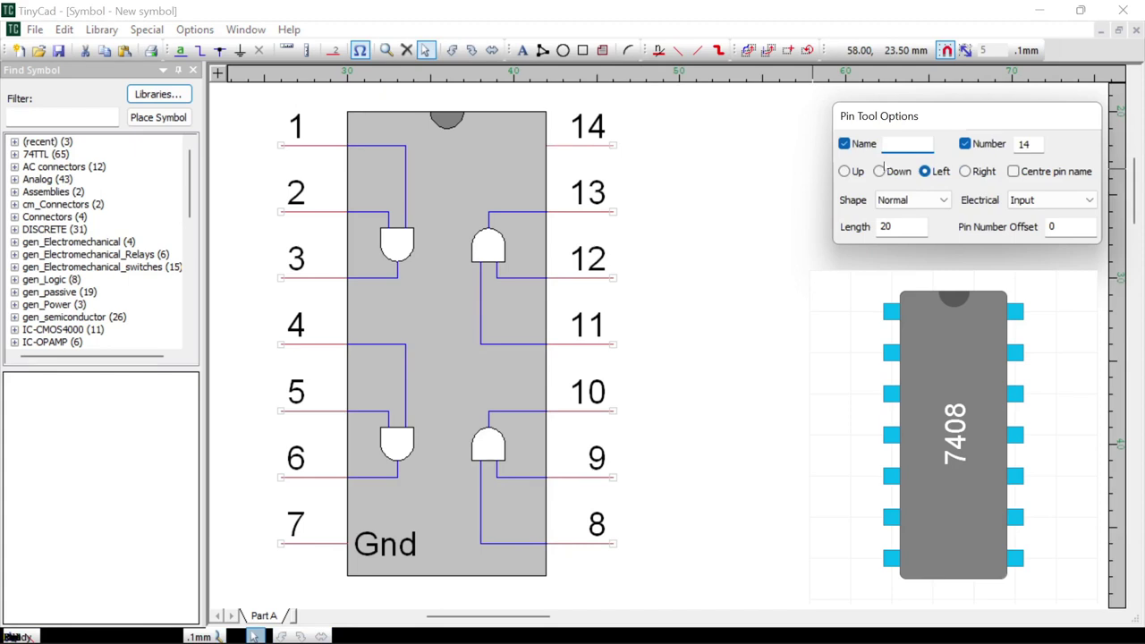
text(Vcc)
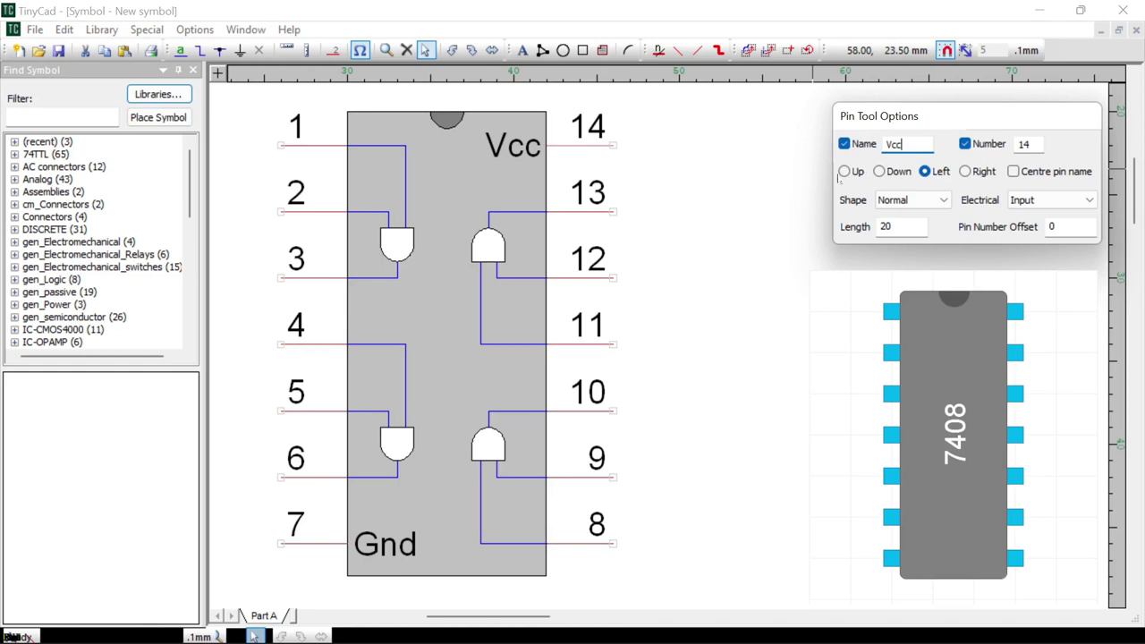
Start saving the symbol to the CustomStuff library and set its name to 7408
click(1134, 30)
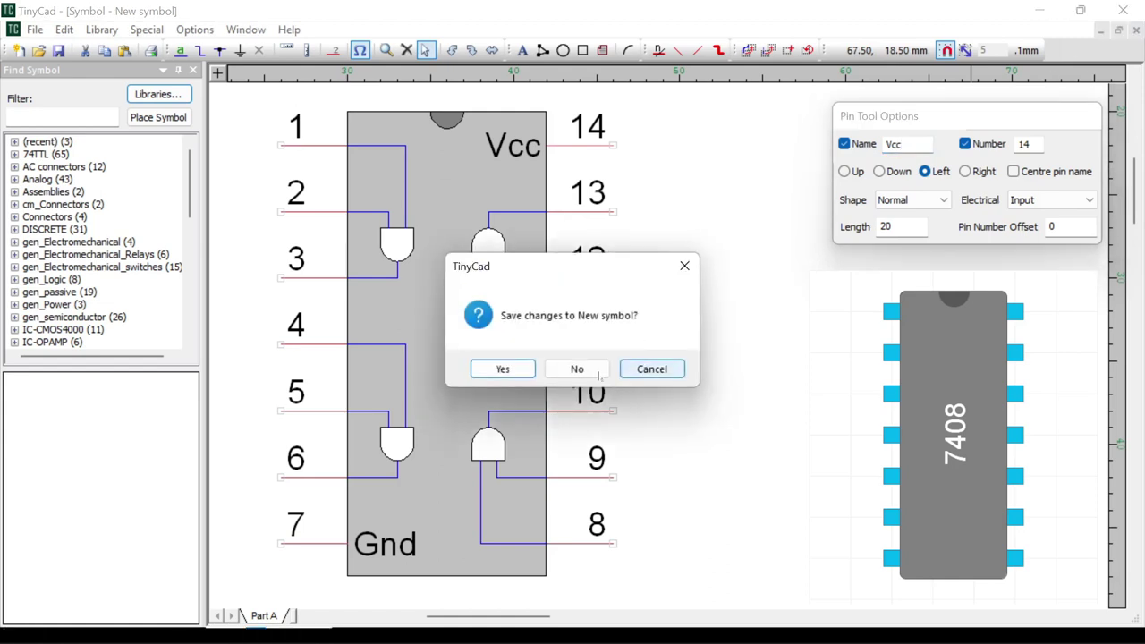
click(652, 368)
click(36, 29)
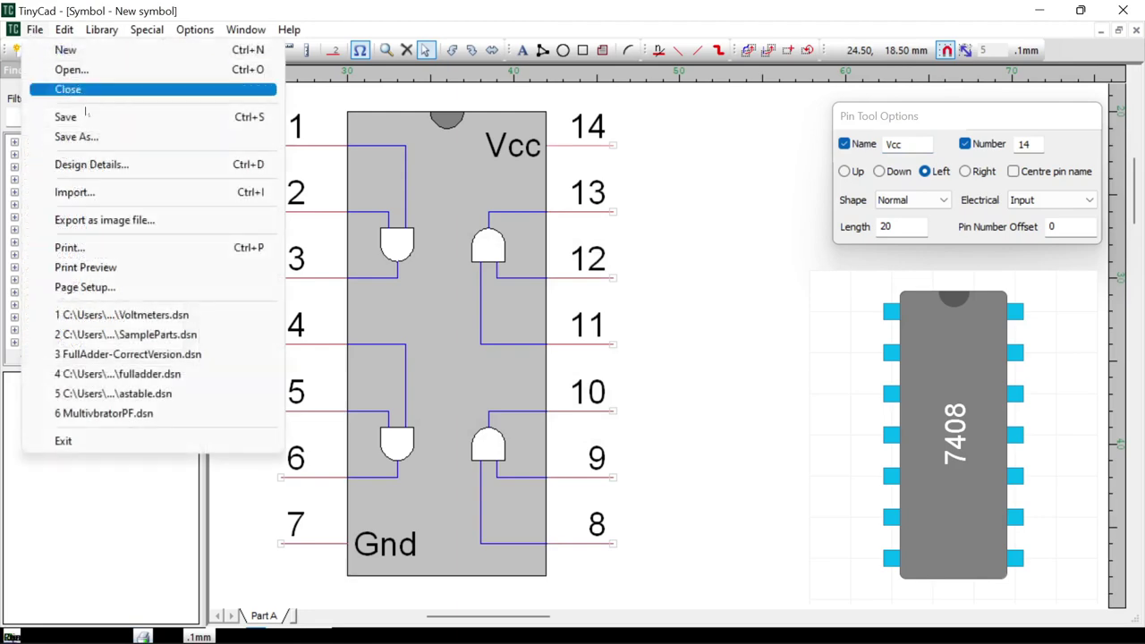
click(67, 117)
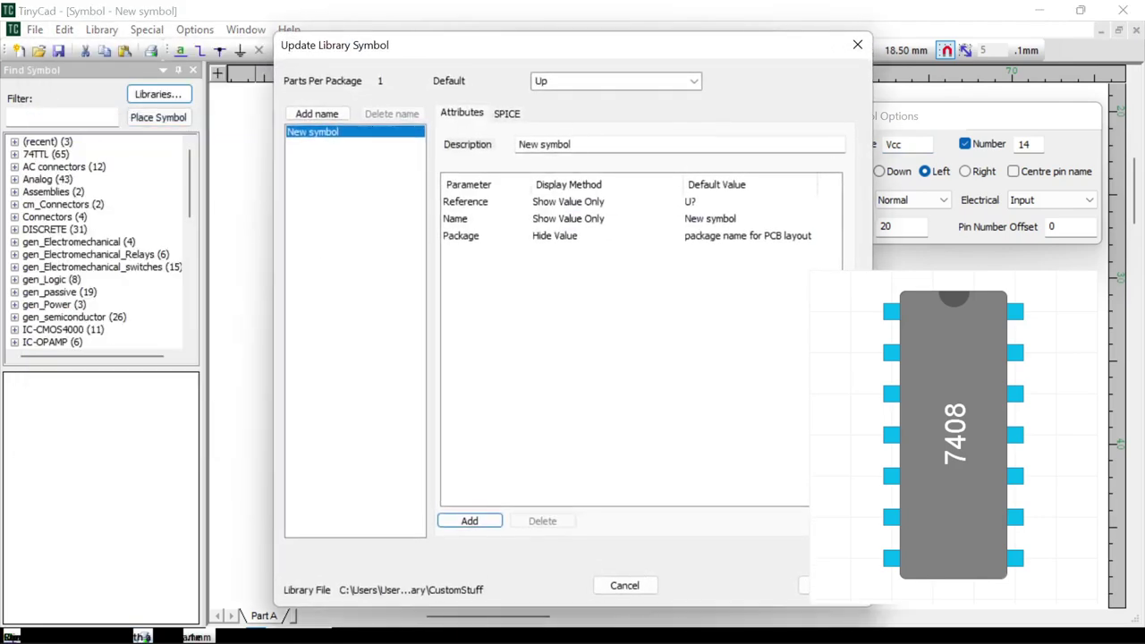
double_click(738, 219)
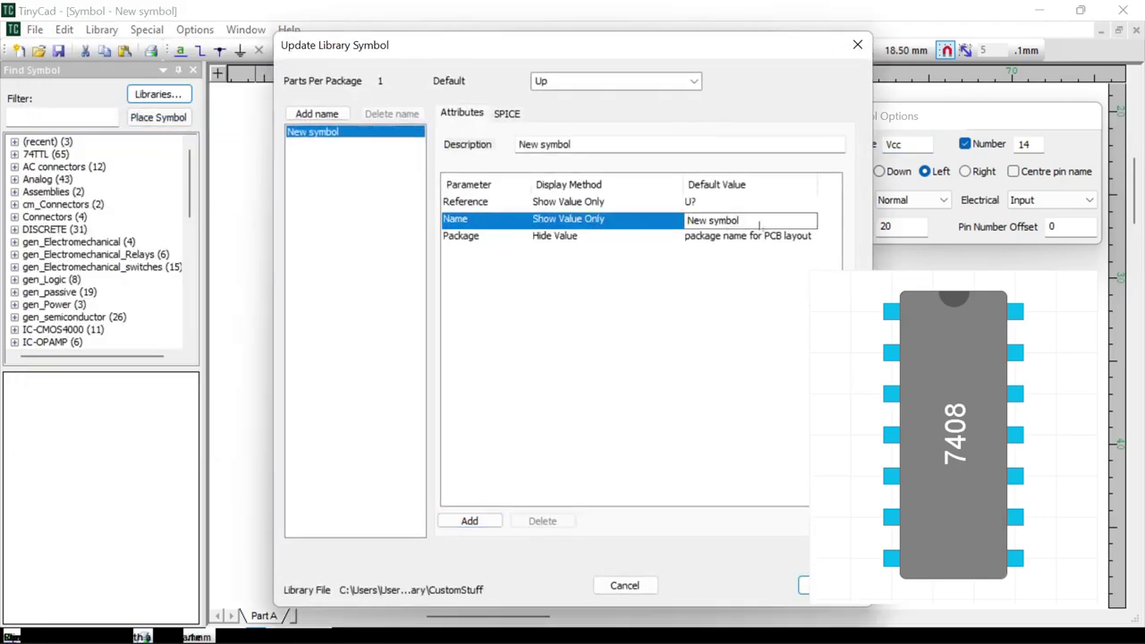
key(Delete)
key(Delete)
key(Delete)
key(Delete)
key(Delete)
key(Delete)
key(Delete)
key(Delete)
text(7408)
key(Return)
Save the symbol with the description "Quad Dual Input And" and close its editor
key(shift+Tab)
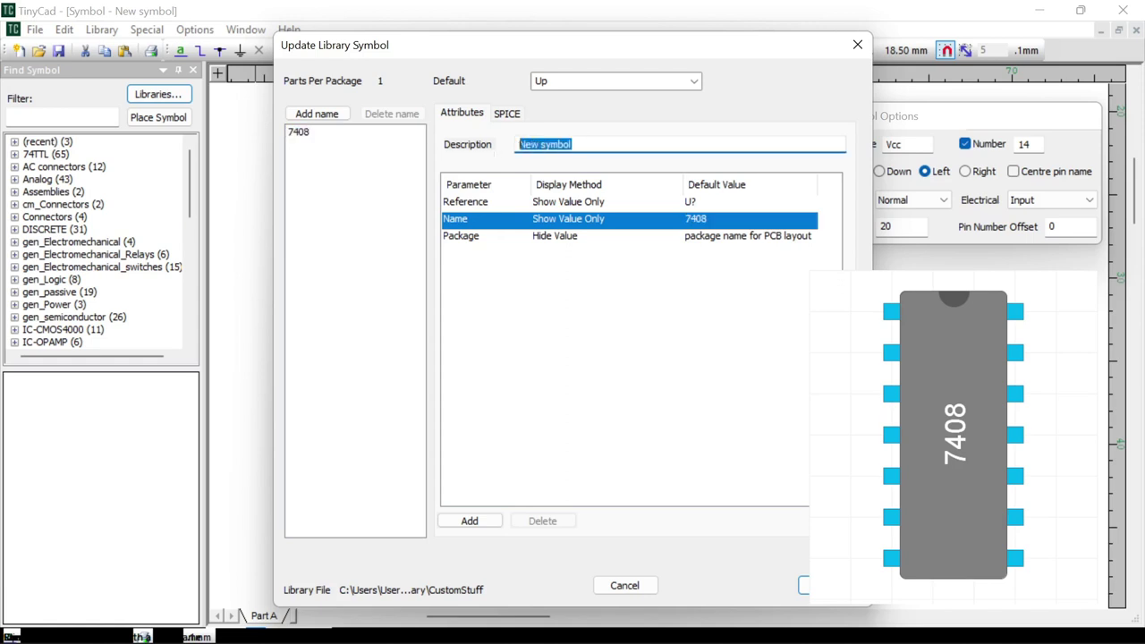
text(Quad Dual Input And)
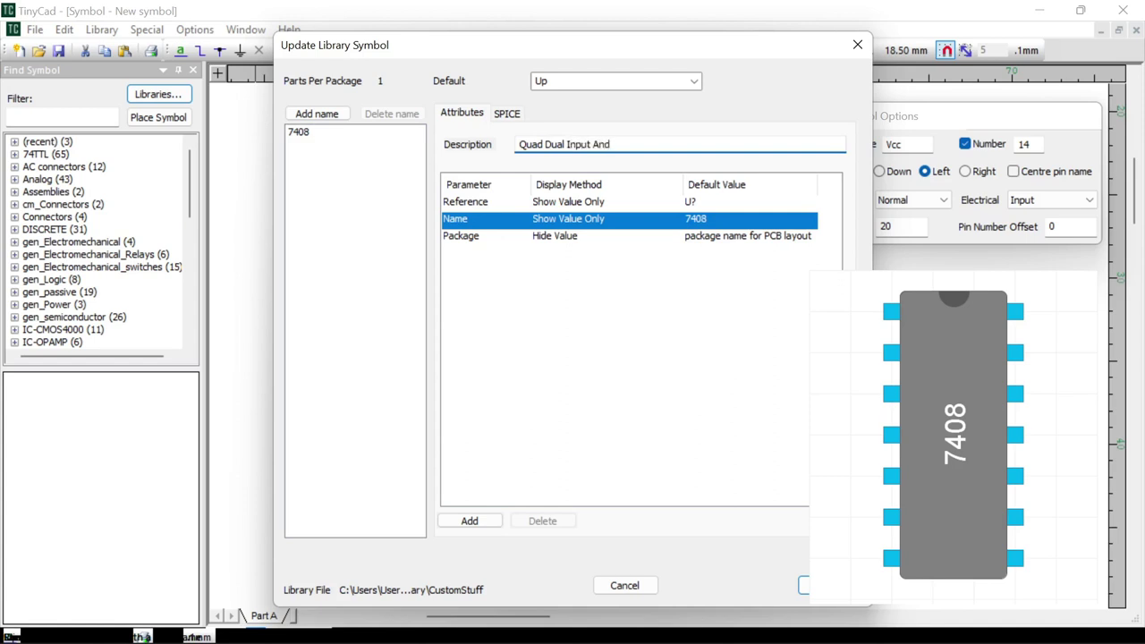
key(Return)
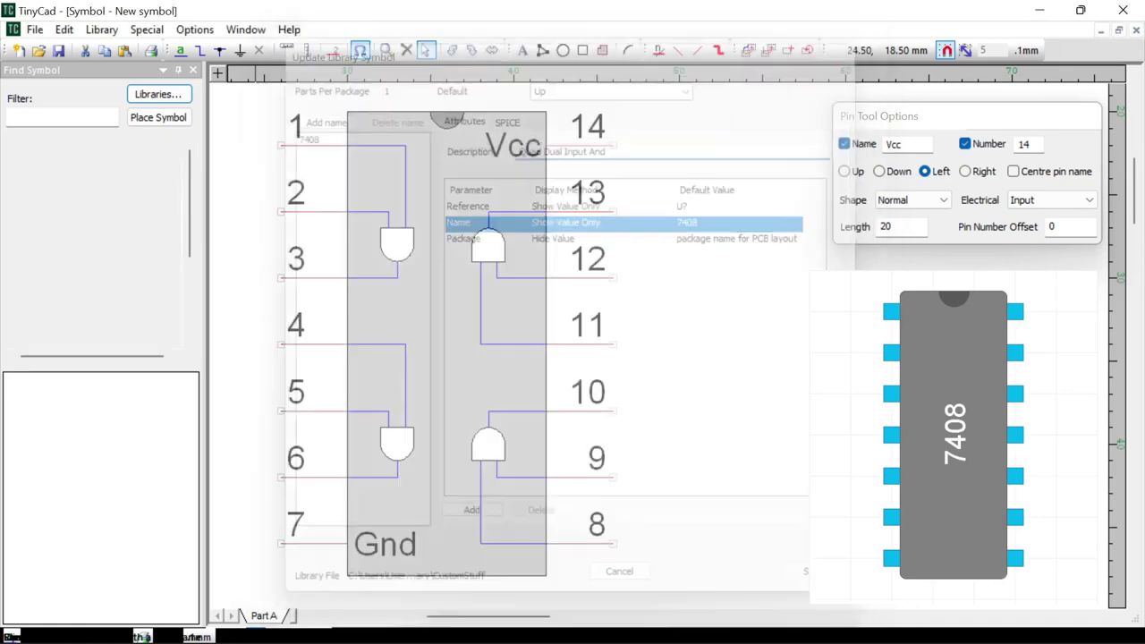
click(1136, 30)
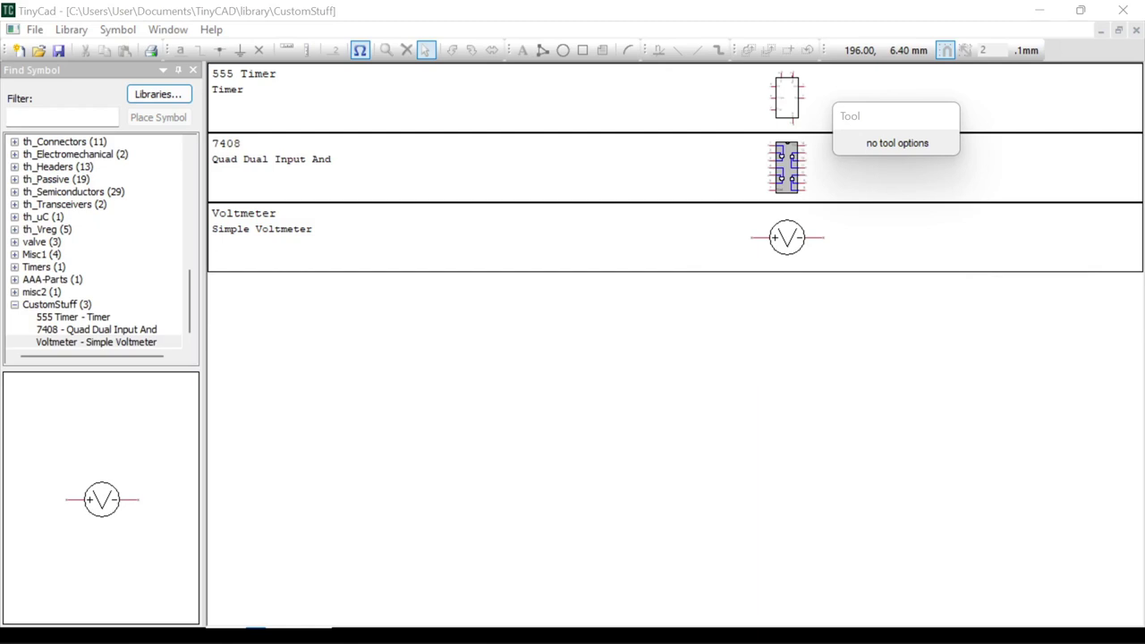
Close the CustomStuff library window and create a new blank design
click(1136, 32)
click(14, 30)
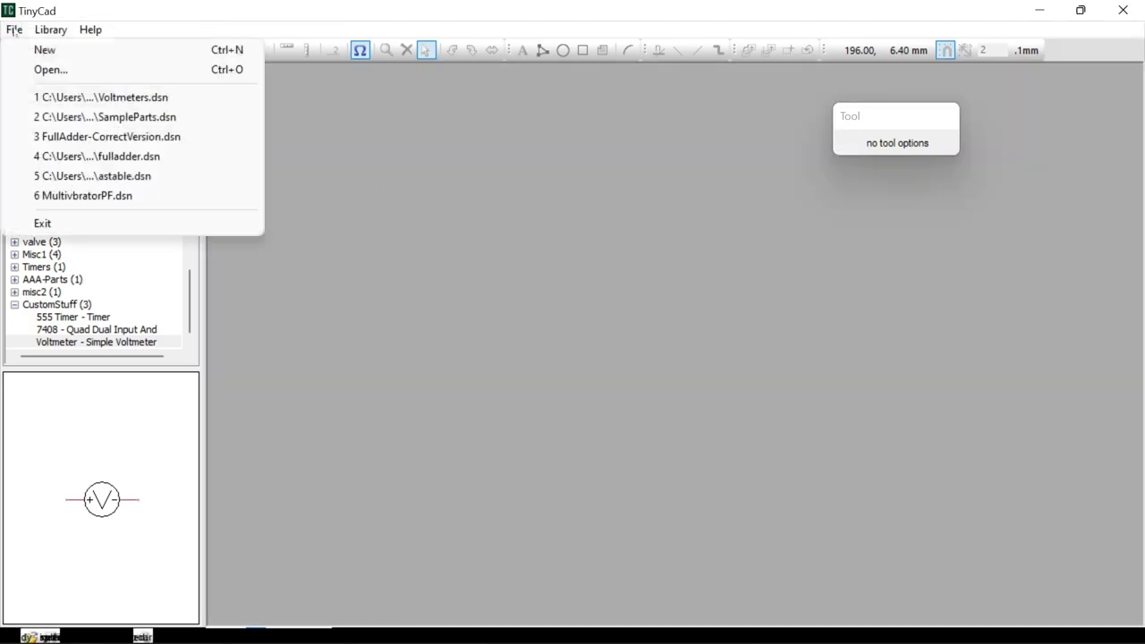
click(45, 51)
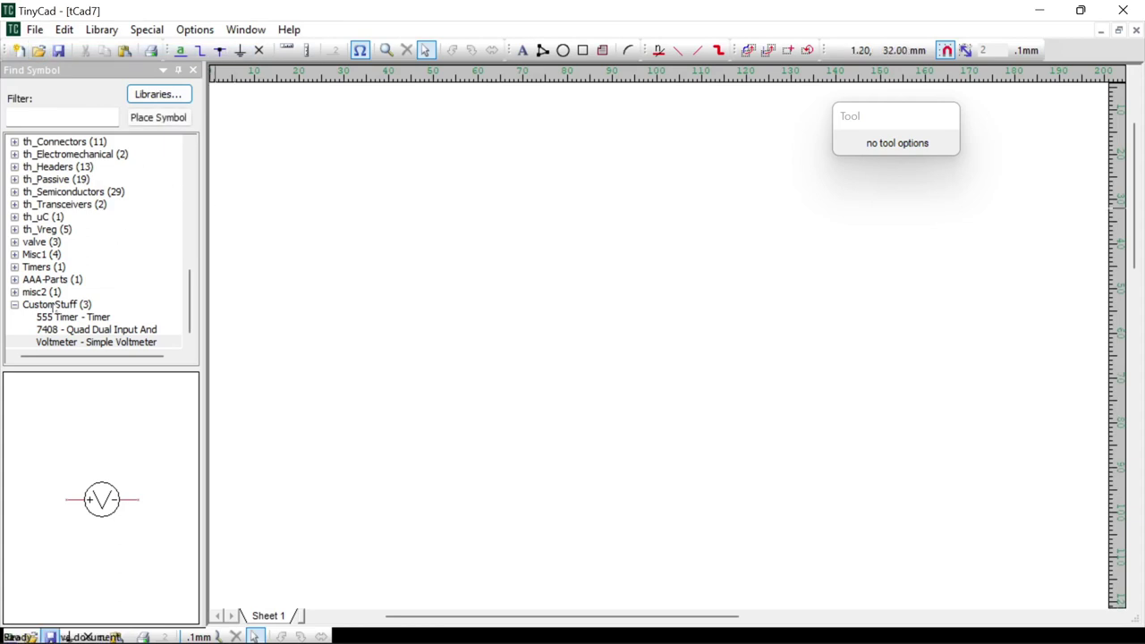
Place one 555 Timer, one 7408 and one Voltmeter from the CustomStuff library side by side on the sheet
double_click(67, 317)
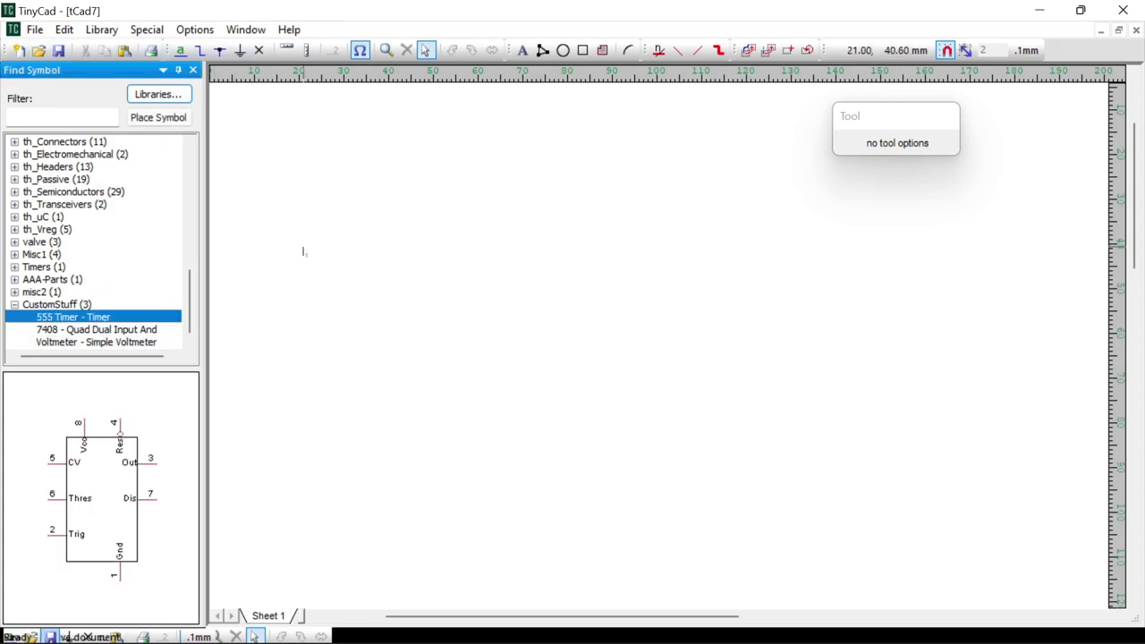
click(436, 282)
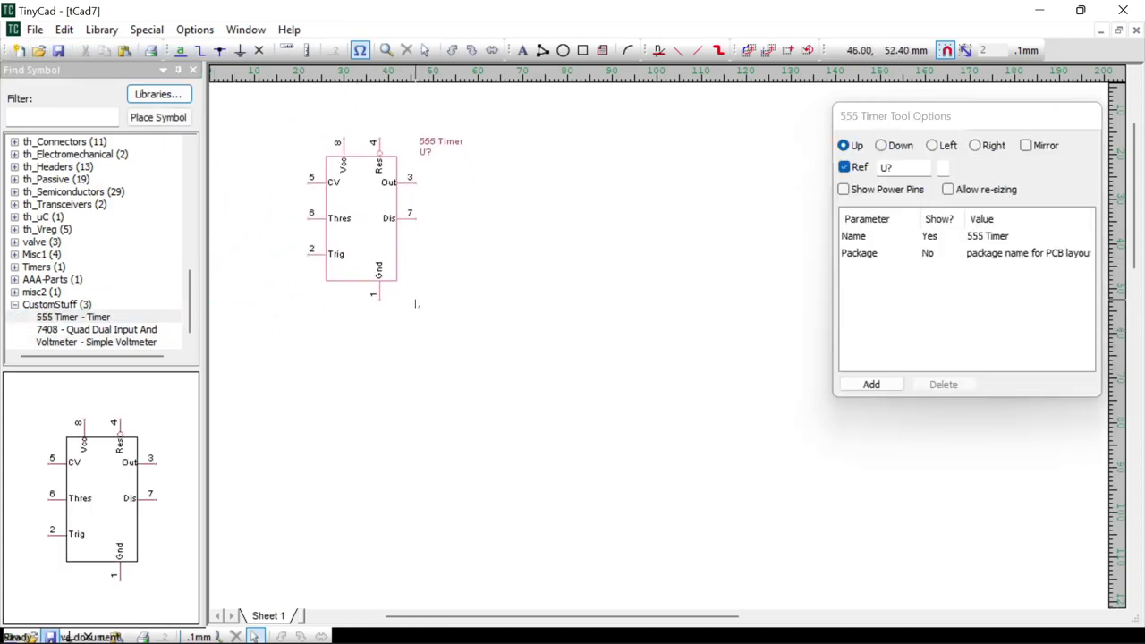
double_click(105, 333)
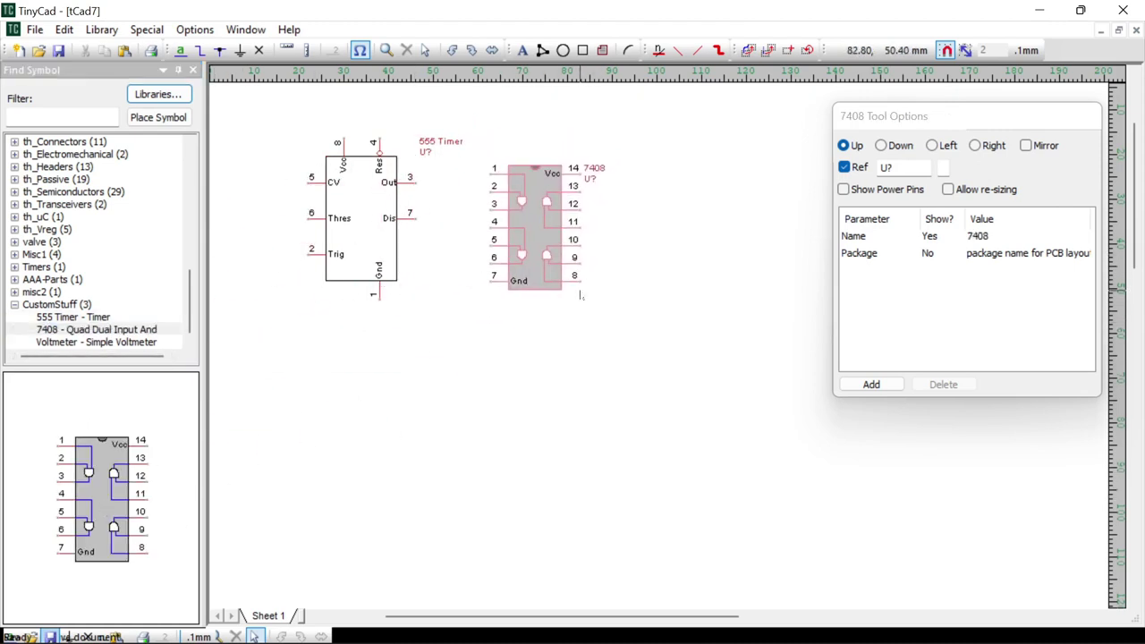
click(580, 289)
double_click(105, 341)
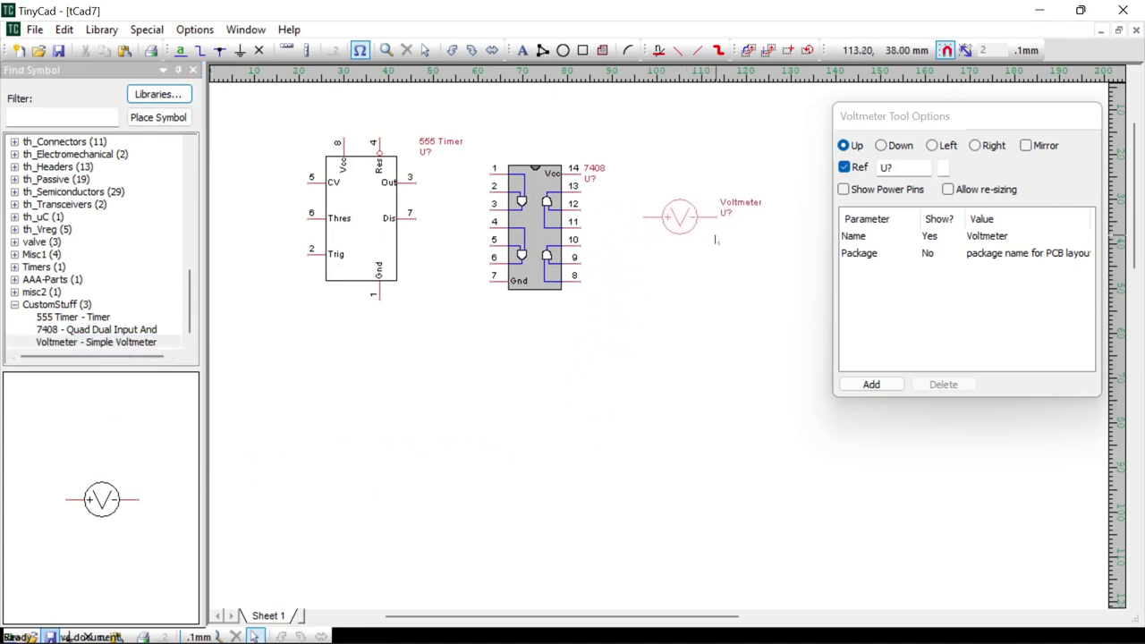
click(716, 240)
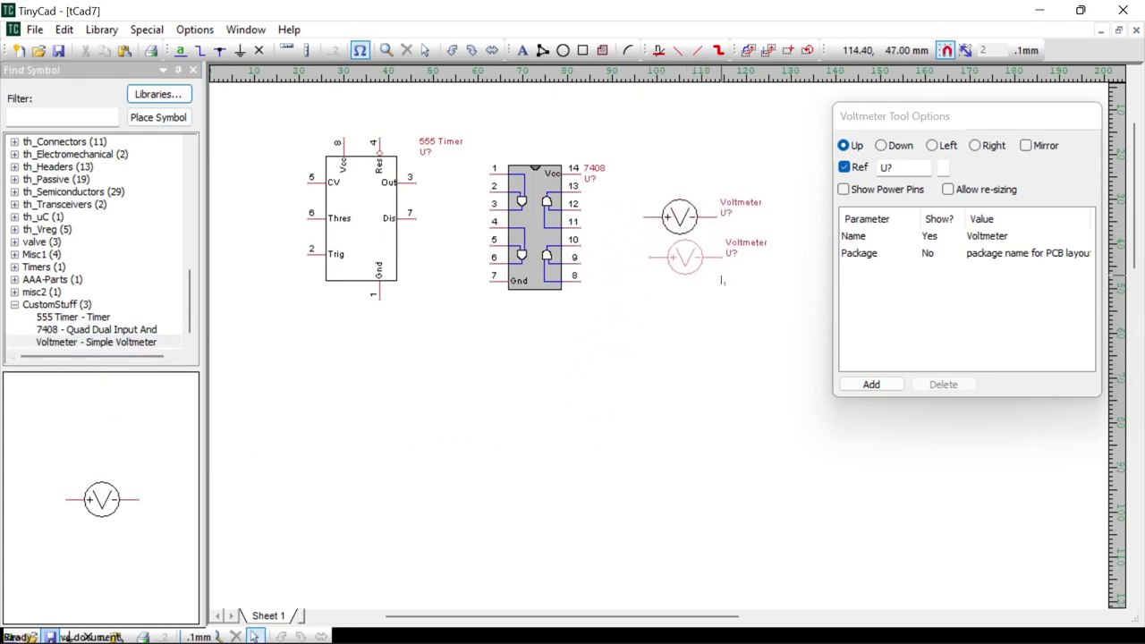